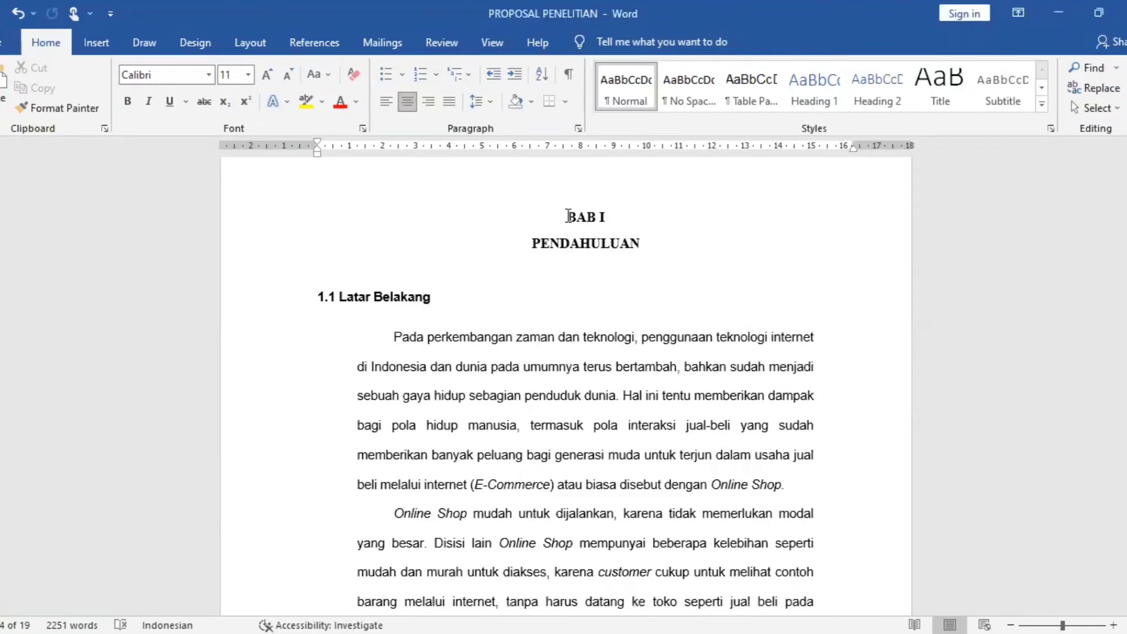
Update the Heading 1 style to match the BAB I PENDAHULUAN chapter title, keeping its existing formatting
{"action": "left_click_drag", "start_coordinate": [567, 216], "coordinate": [624, 240]}
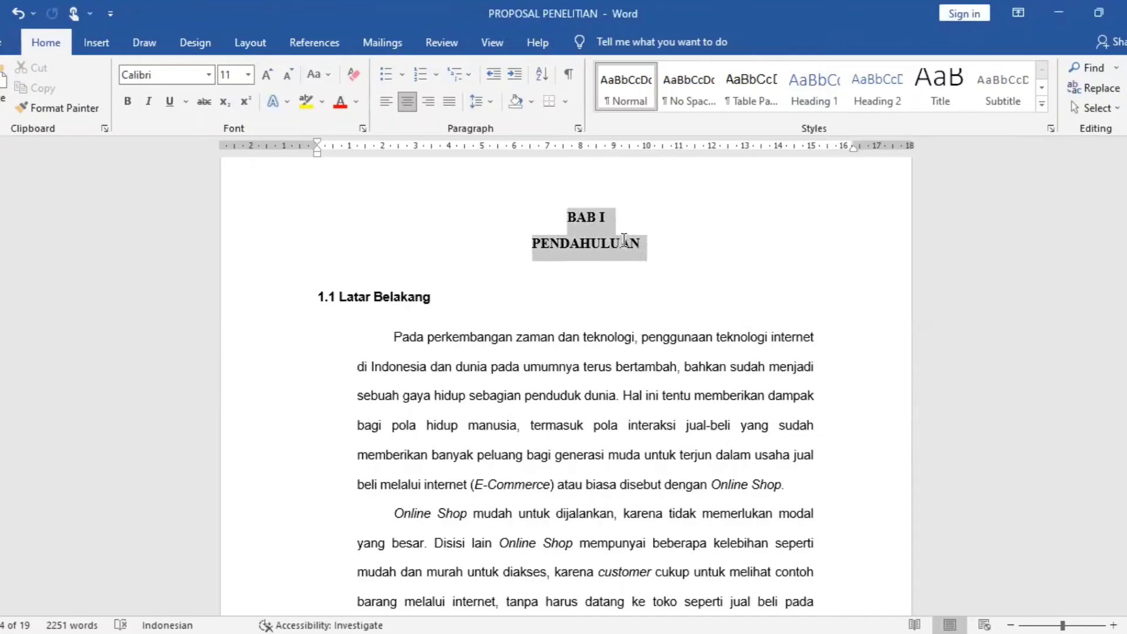
{"action": "left_click", "coordinate": [797, 94]}
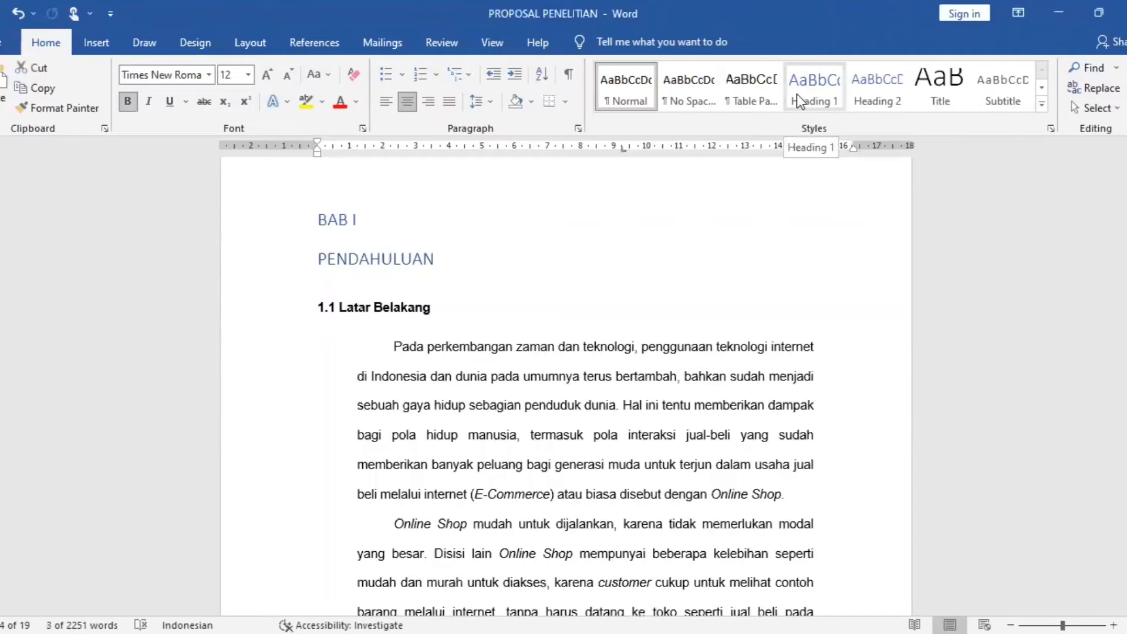
{"action": "right_click", "coordinate": [797, 93]}
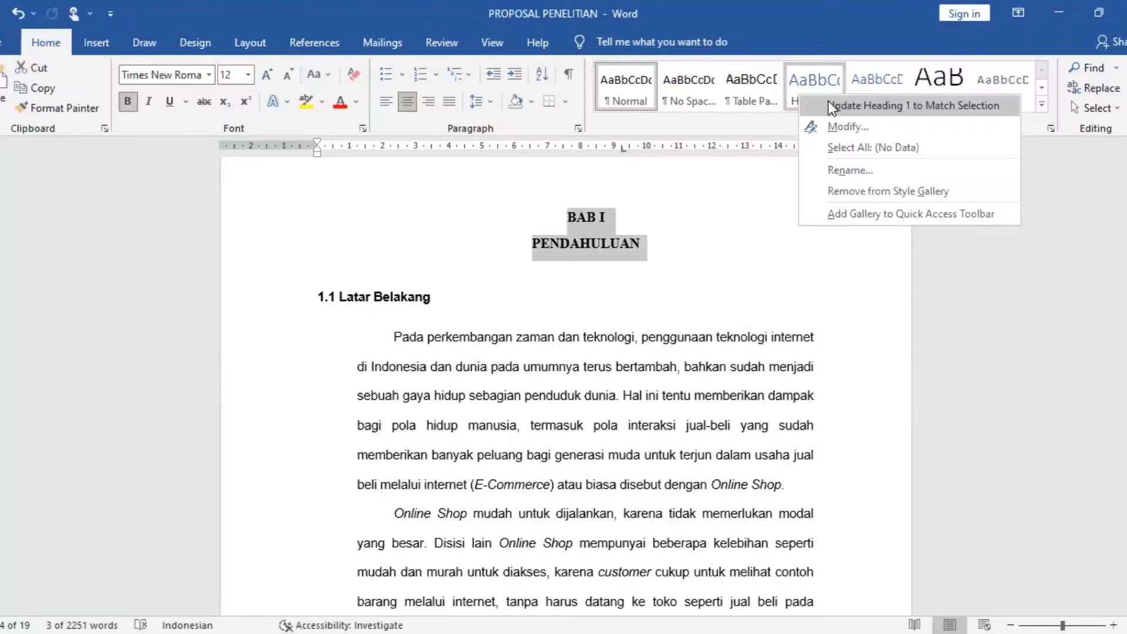
{"action": "left_click", "coordinate": [852, 106]}
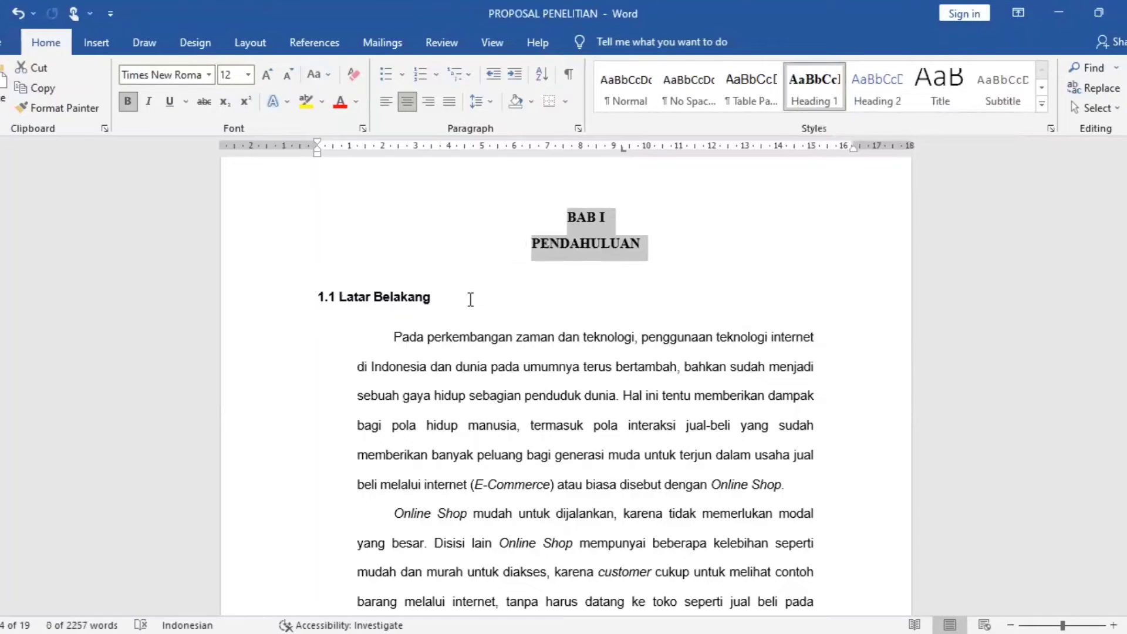
Update the Heading 2 style to match the formatting of the "1.1 Latar Belakang" subheading
{"action": "left_click", "coordinate": [451, 299]}
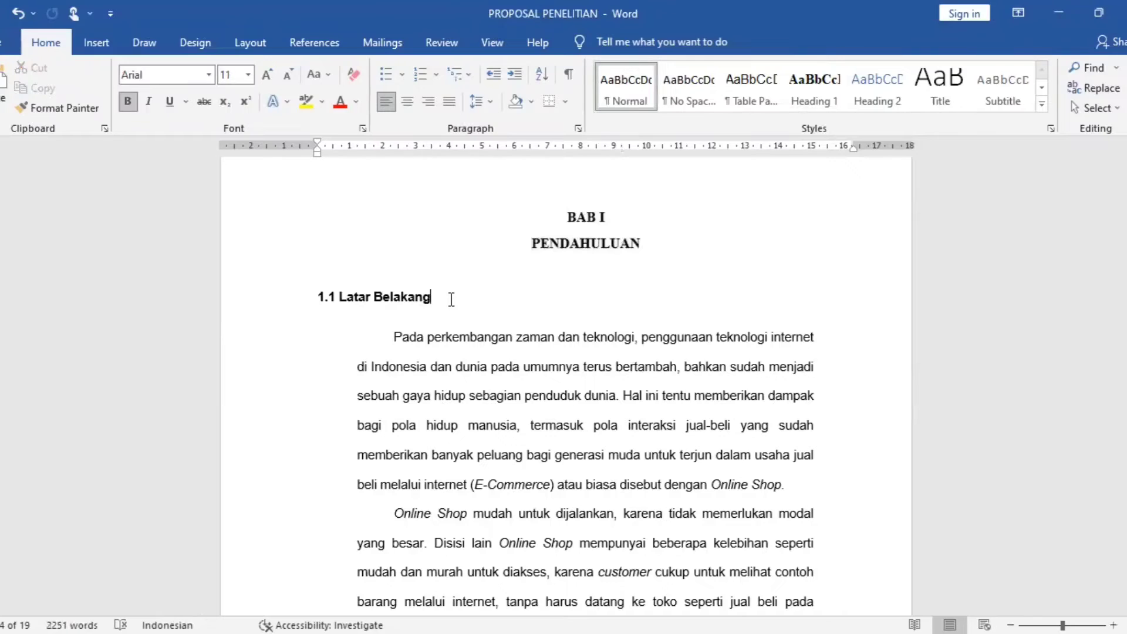
{"action": "left_click_drag", "start_coordinate": [451, 299], "coordinate": [312, 298]}
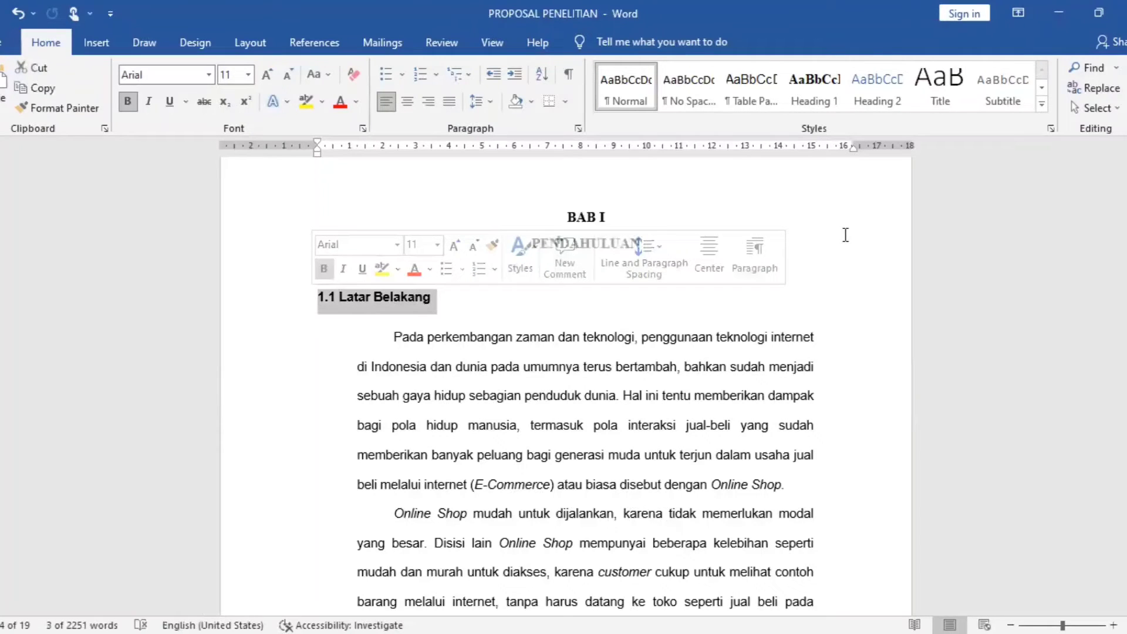
{"action": "right_click", "coordinate": [856, 87]}
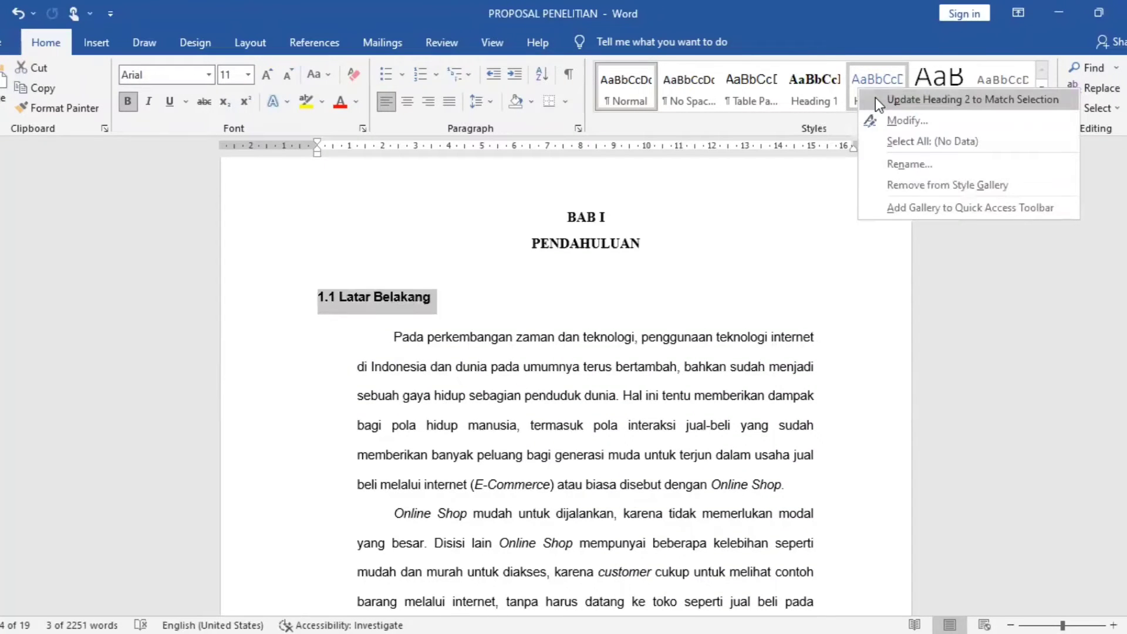
{"action": "left_click", "coordinate": [875, 98]}
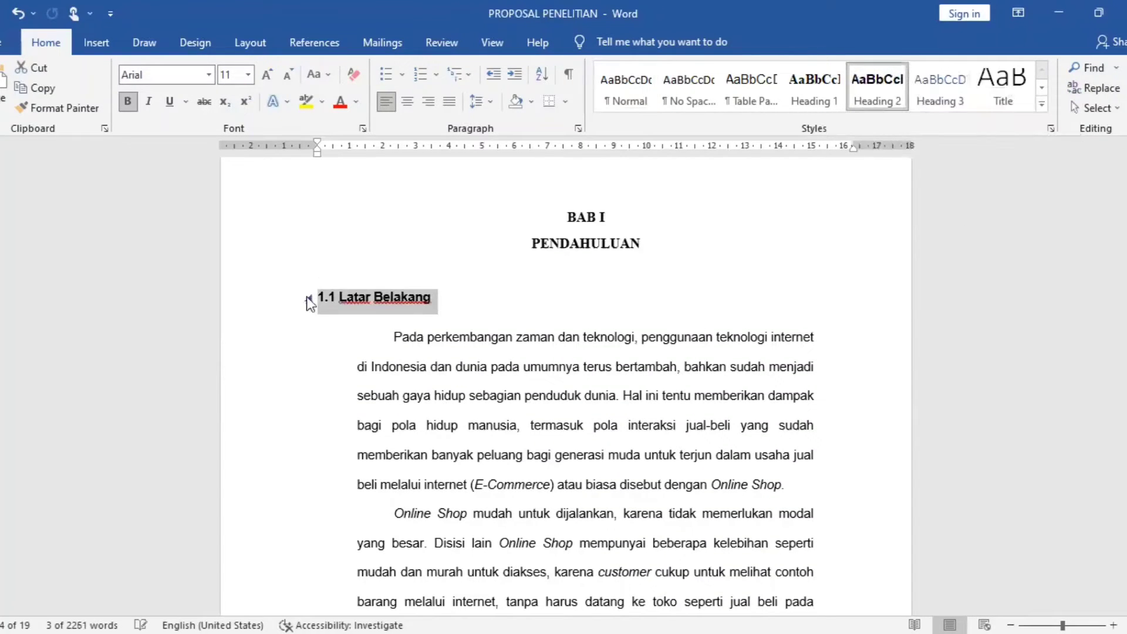
{"action": "left_click", "coordinate": [317, 348]}
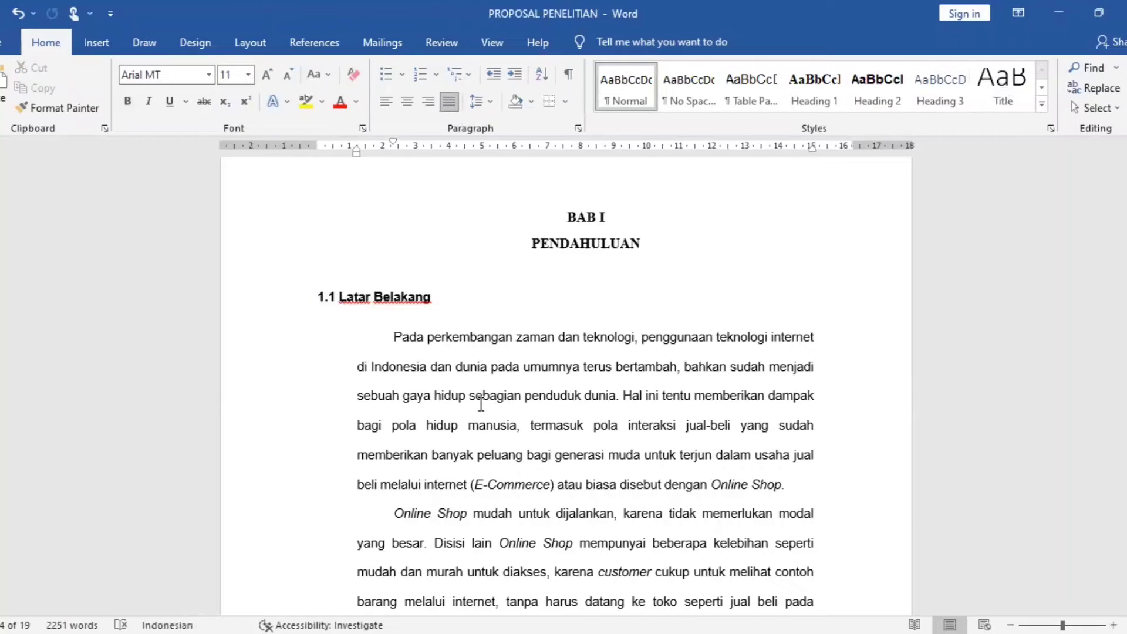
Apply the Heading 2 style to the "1.2 Perumusan Masalah" and "1.3 Tujuan Penelitian" subheadings
{"action": "scroll", "coordinate": [481, 405], "scroll_direction": "down", "scroll_amount": 10}
{"action": "scroll", "coordinate": [480, 405], "scroll_direction": "down", "scroll_amount": 15}
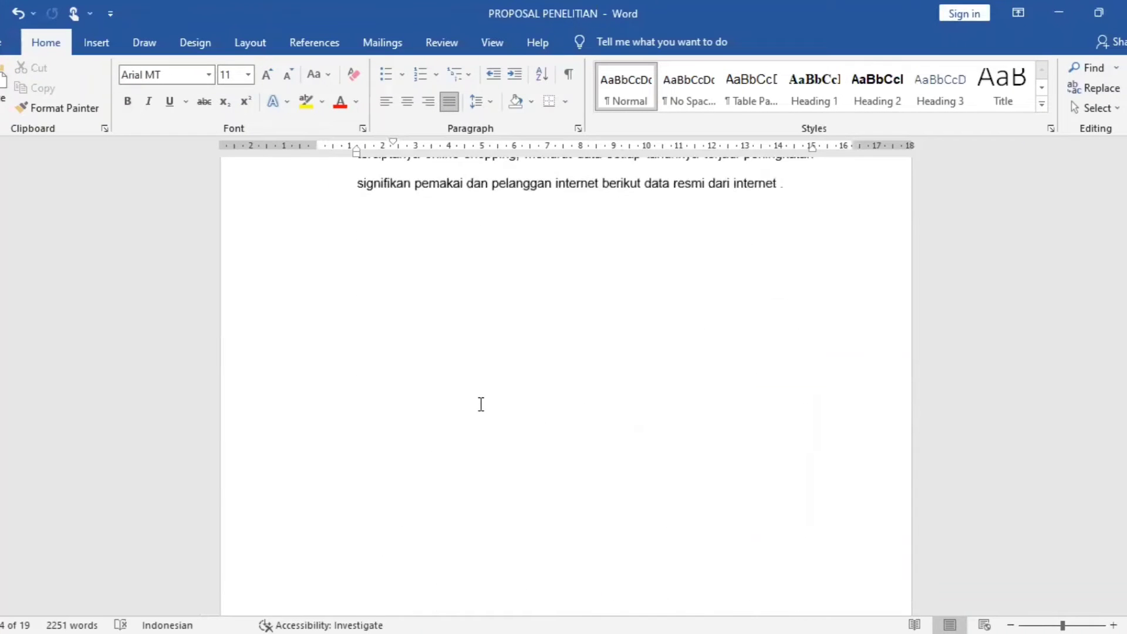
{"action": "scroll", "coordinate": [481, 405], "scroll_direction": "down", "scroll_amount": 15}
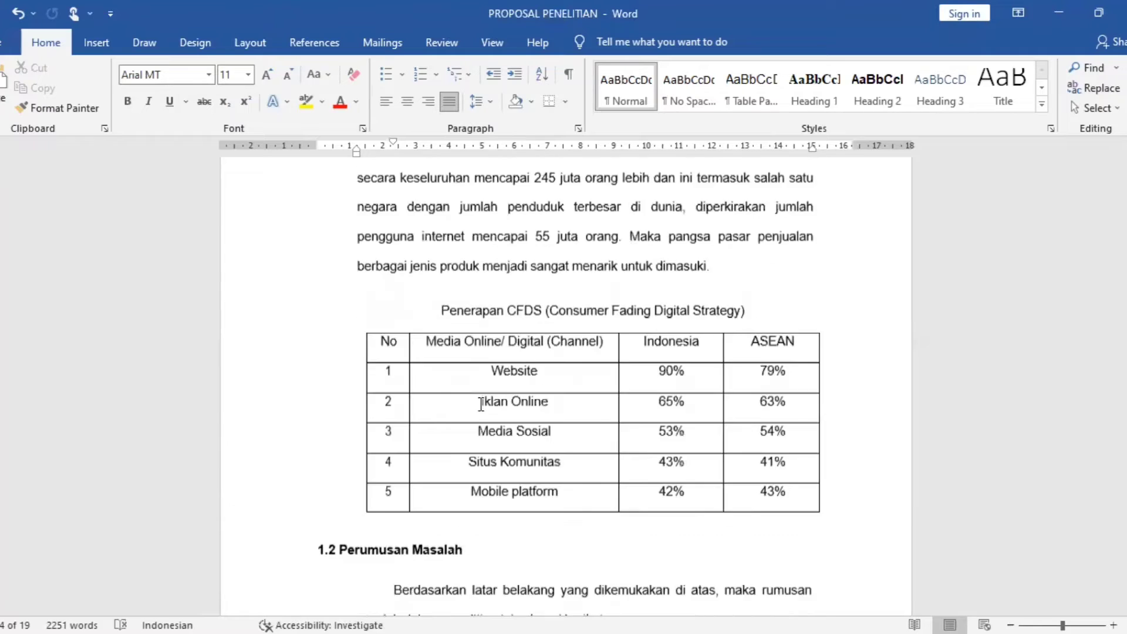
{"action": "scroll", "coordinate": [481, 405], "scroll_direction": "up", "scroll_amount": 1}
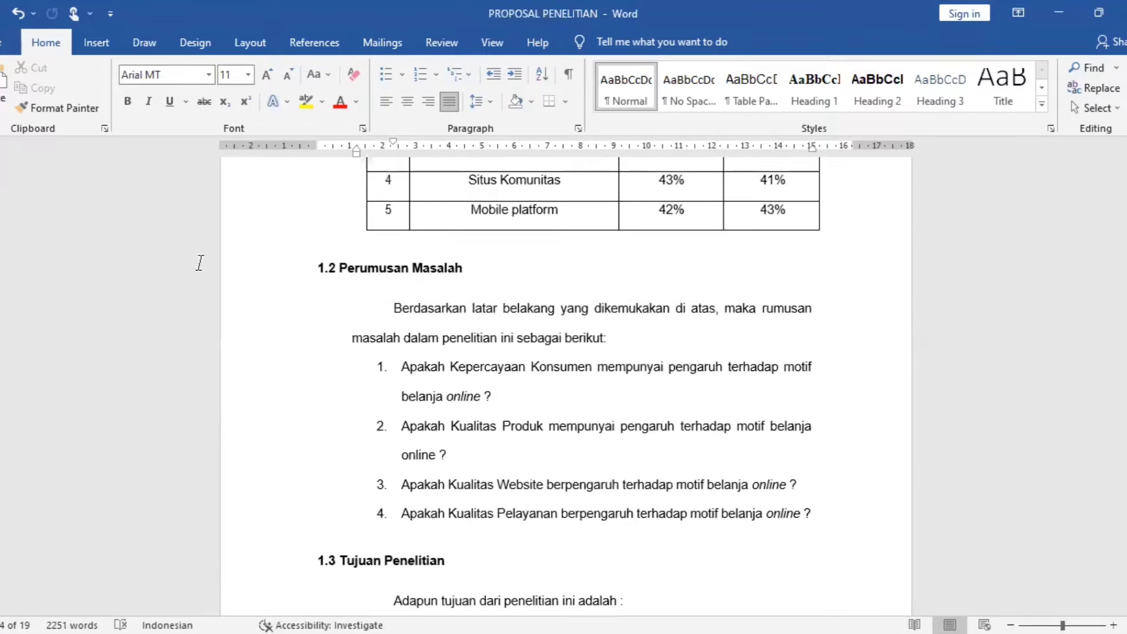
{"action": "left_click_drag", "start_coordinate": [473, 270], "coordinate": [317, 269]}
{"action": "left_click", "coordinate": [868, 85]}
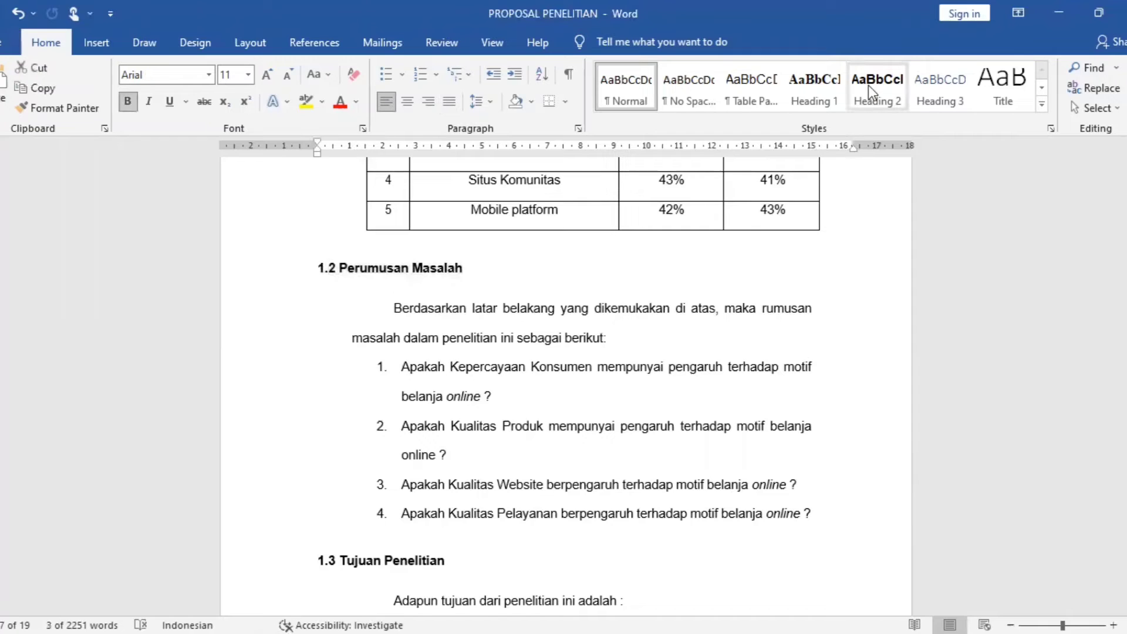
{"action": "left_click", "coordinate": [868, 86]}
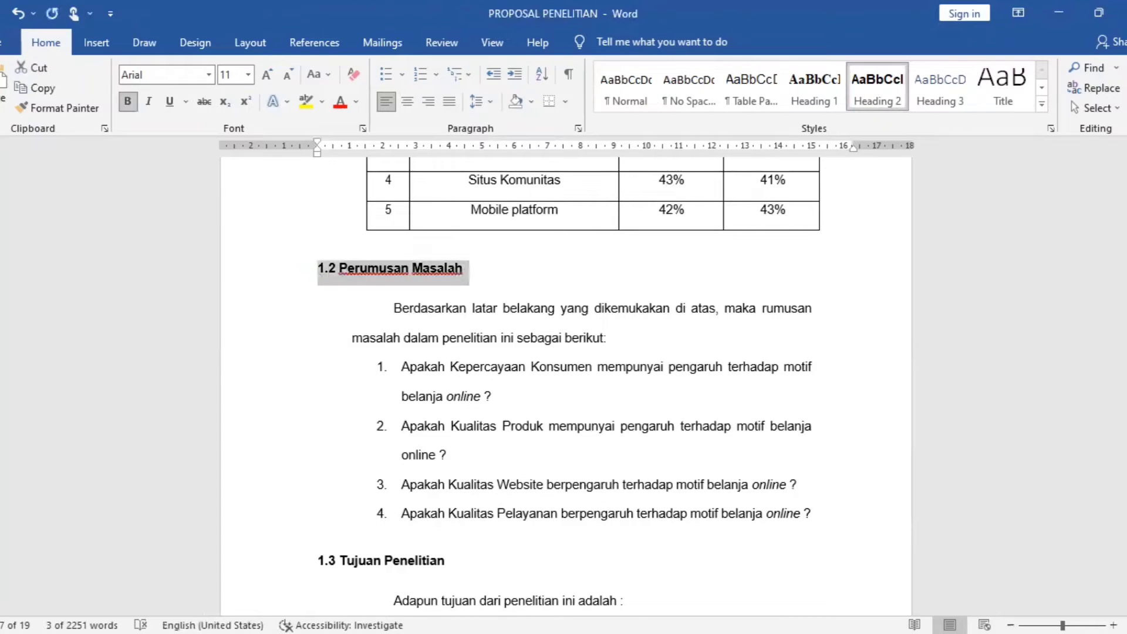
{"action": "left_click_drag", "start_coordinate": [455, 560], "coordinate": [314, 561]}
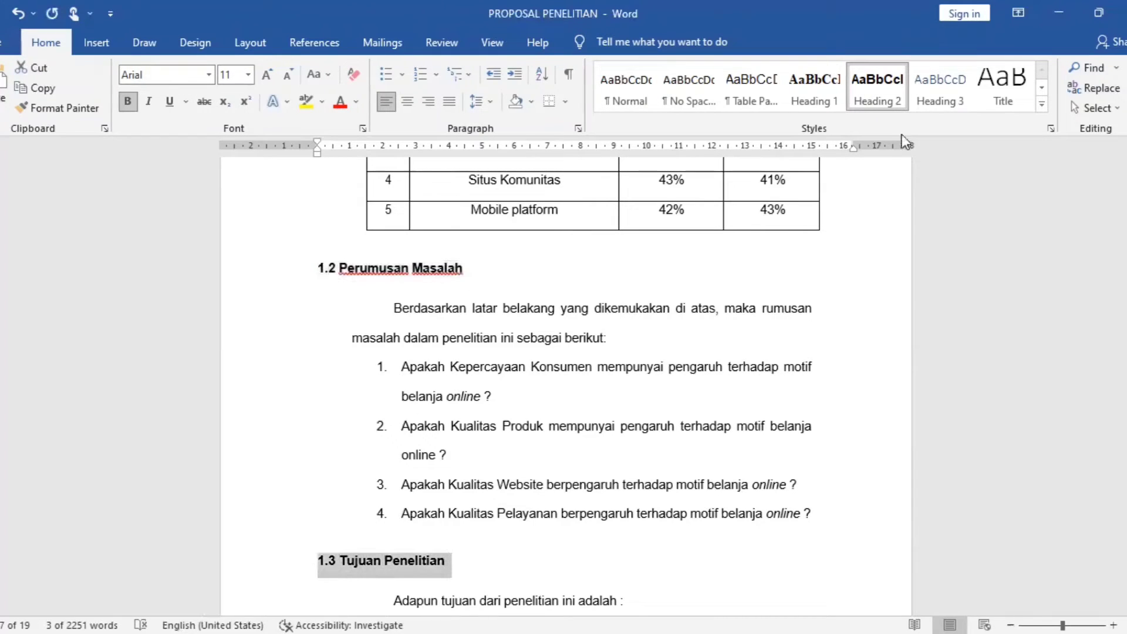
{"action": "left_click", "coordinate": [870, 87]}
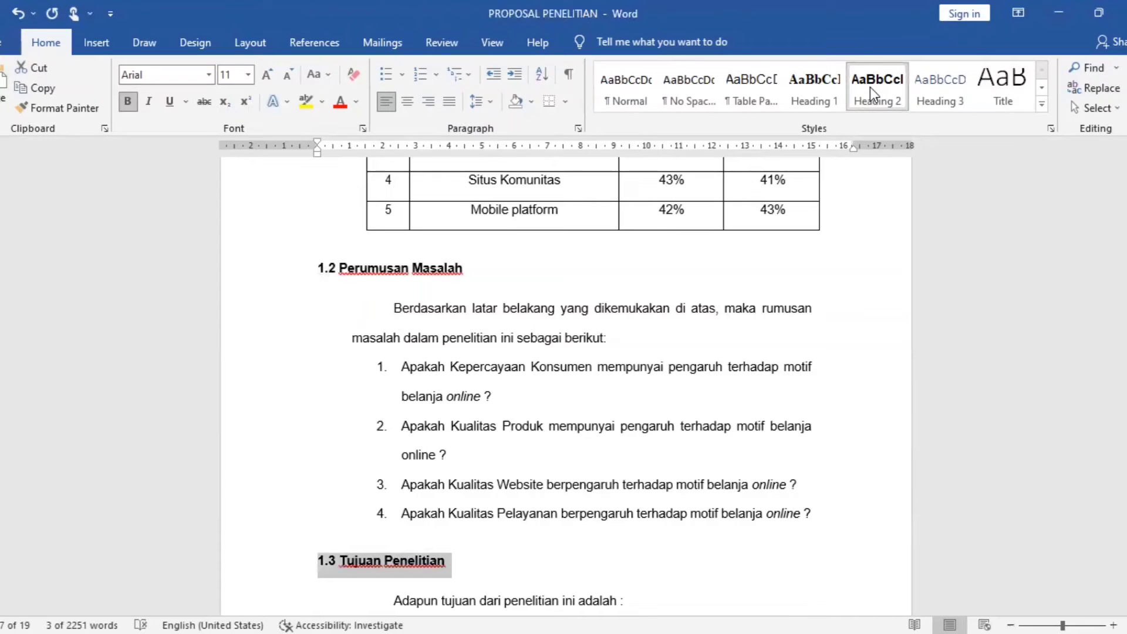
Update the Heading 1 style to match the two-line chapter title BAB II KAJIAN TEORI DAN HIPOTESIS
{"action": "key", "text": "Down"}
{"action": "key", "text": "Down"}
{"action": "key", "text": "Down"}
{"action": "key", "text": "Down"}
{"action": "key", "text": "Down"}
{"action": "key", "text": "Down"}
{"action": "key", "text": "Down"}
{"action": "key", "text": "Down"}
{"action": "key", "text": "Down"}
{"action": "key", "text": "Down"}
{"action": "key", "text": "Down"}
{"action": "key", "text": "Down"}
{"action": "key", "text": "Down"}
{"action": "key", "text": "Down"}
{"action": "key", "text": "Down"}
{"action": "key", "text": "Down"}
{"action": "key", "text": "Down"}
{"action": "key", "text": "Down"}
{"action": "key", "text": "Down"}
{"action": "key", "text": "Down"}
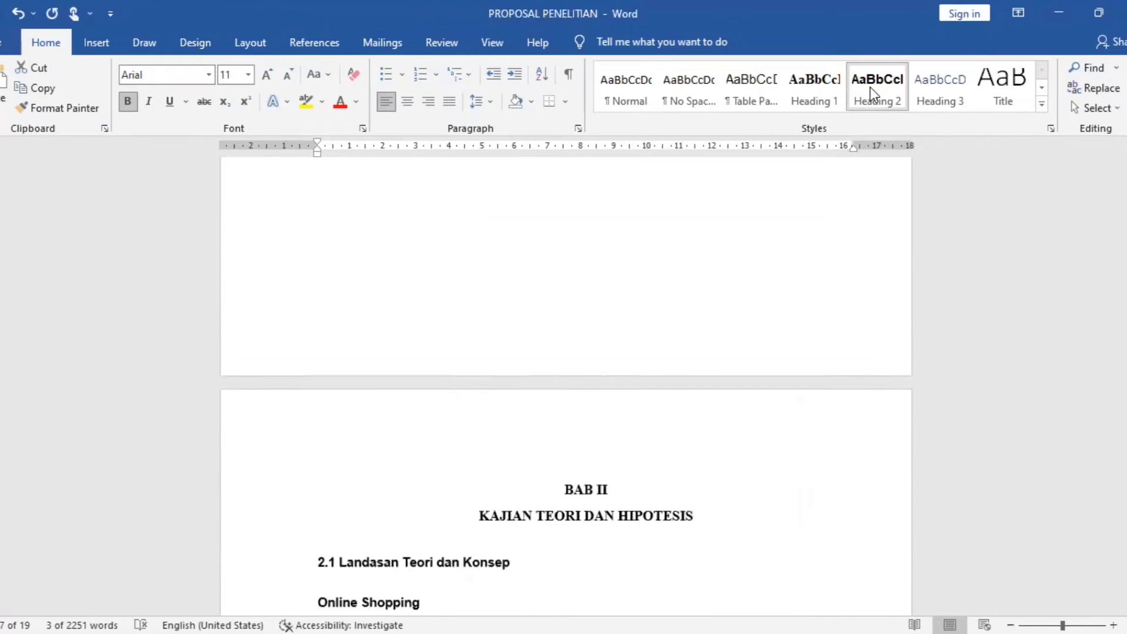
{"action": "key", "text": "Up"}
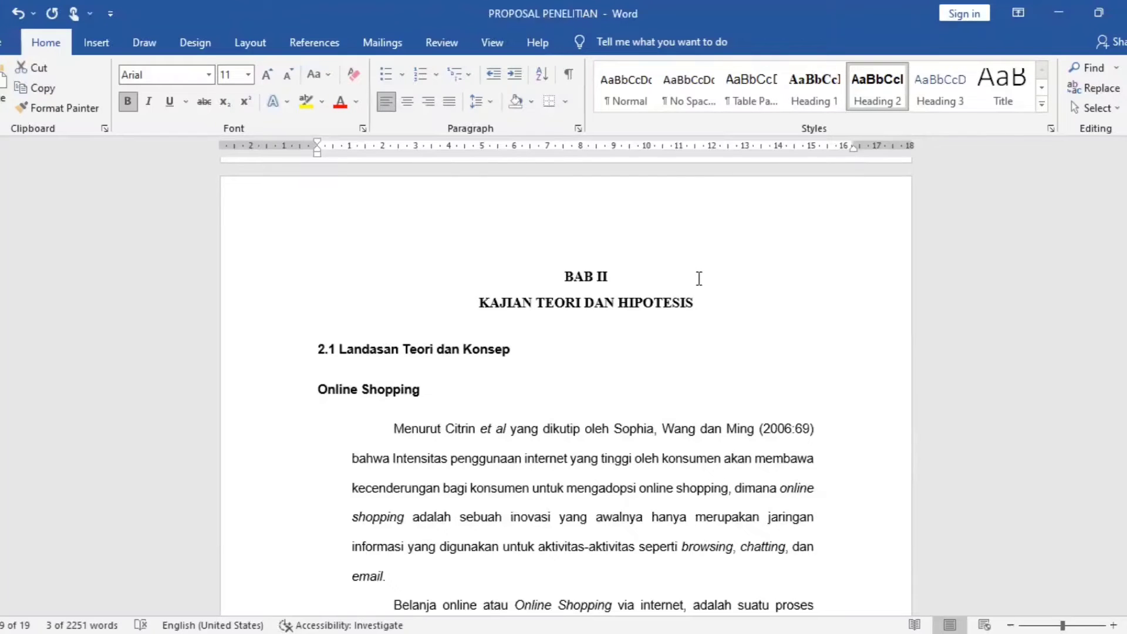
{"action": "left_click_drag", "start_coordinate": [697, 306], "coordinate": [565, 274]}
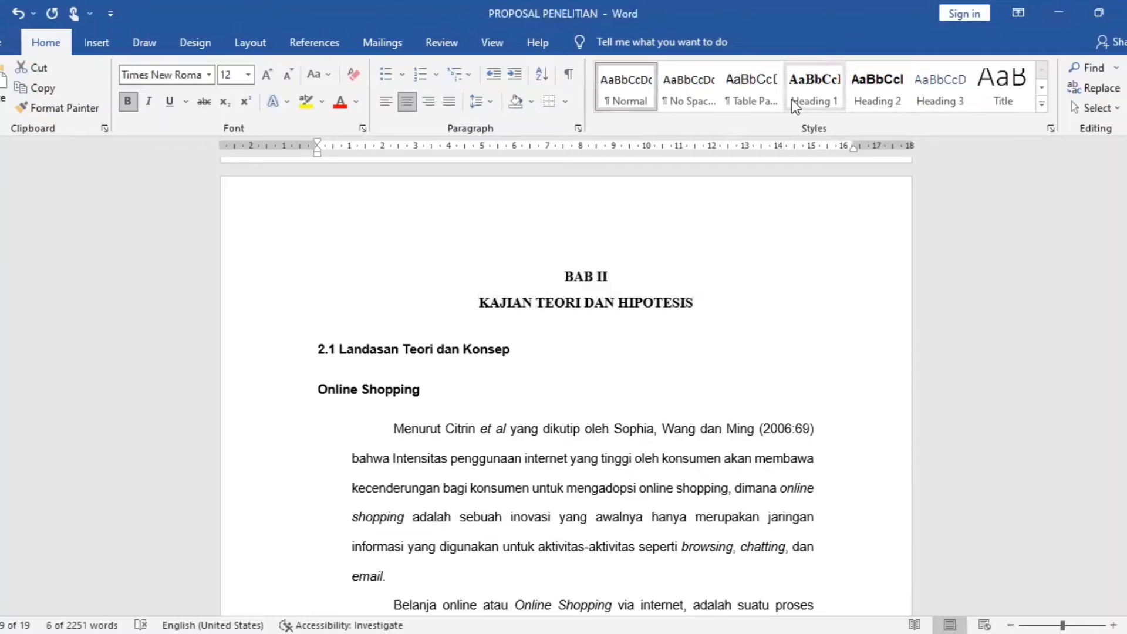
{"action": "right_click", "coordinate": [814, 116]}
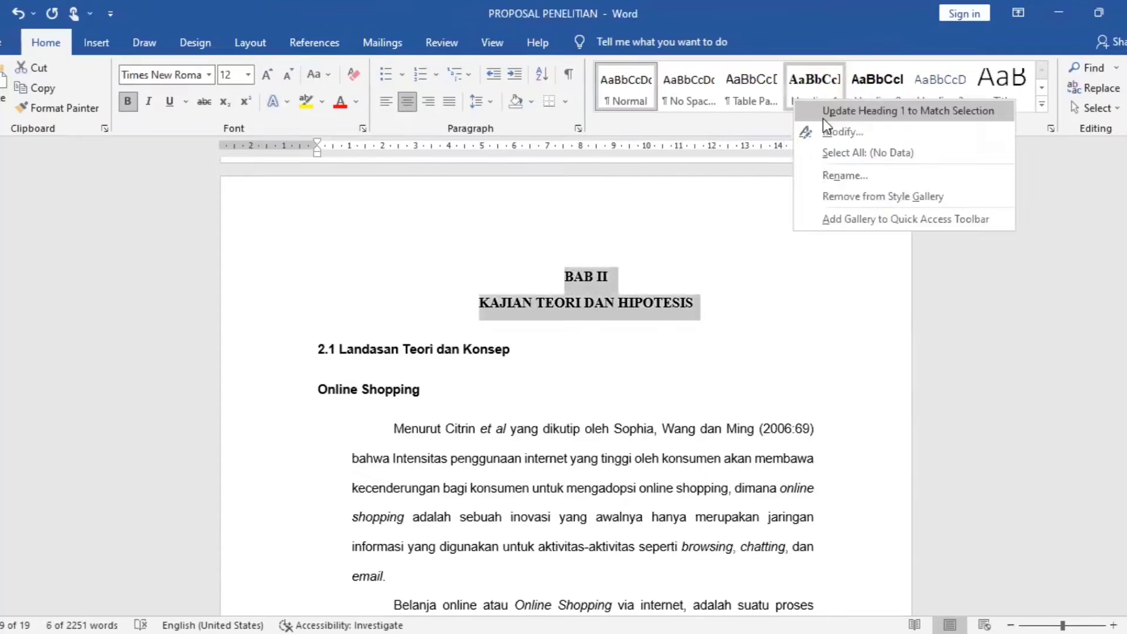
{"action": "left_click", "coordinate": [839, 112]}
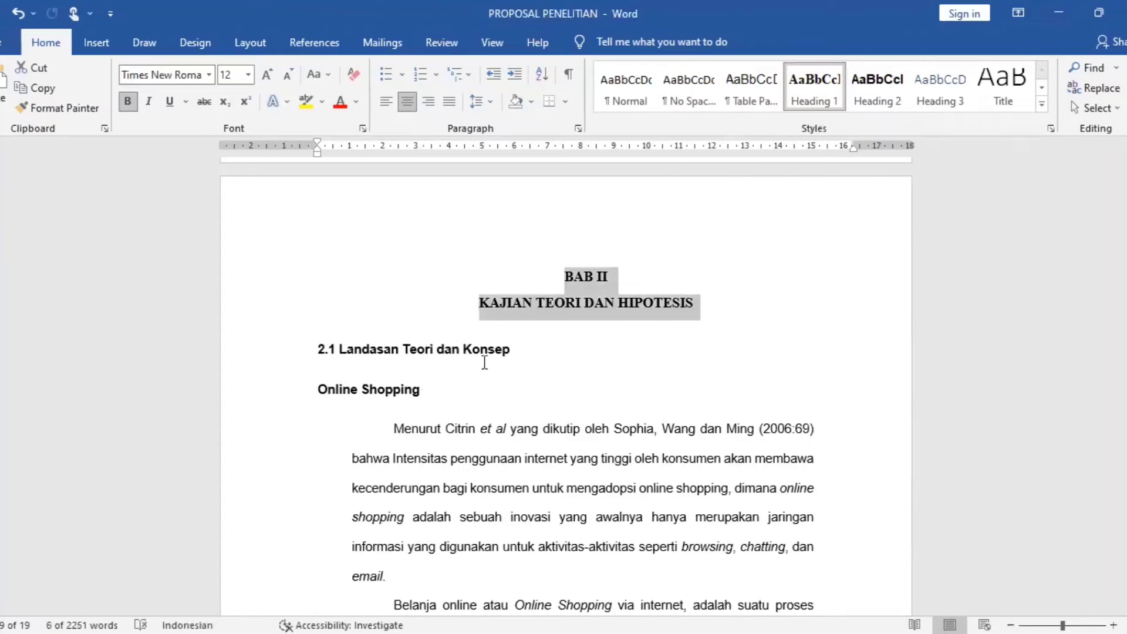
Start a new style named "sub bab2" from the "2.1 Landasan Teori dan Konsep" subheading and open its detailed settings
{"action": "left_click", "coordinate": [526, 362]}
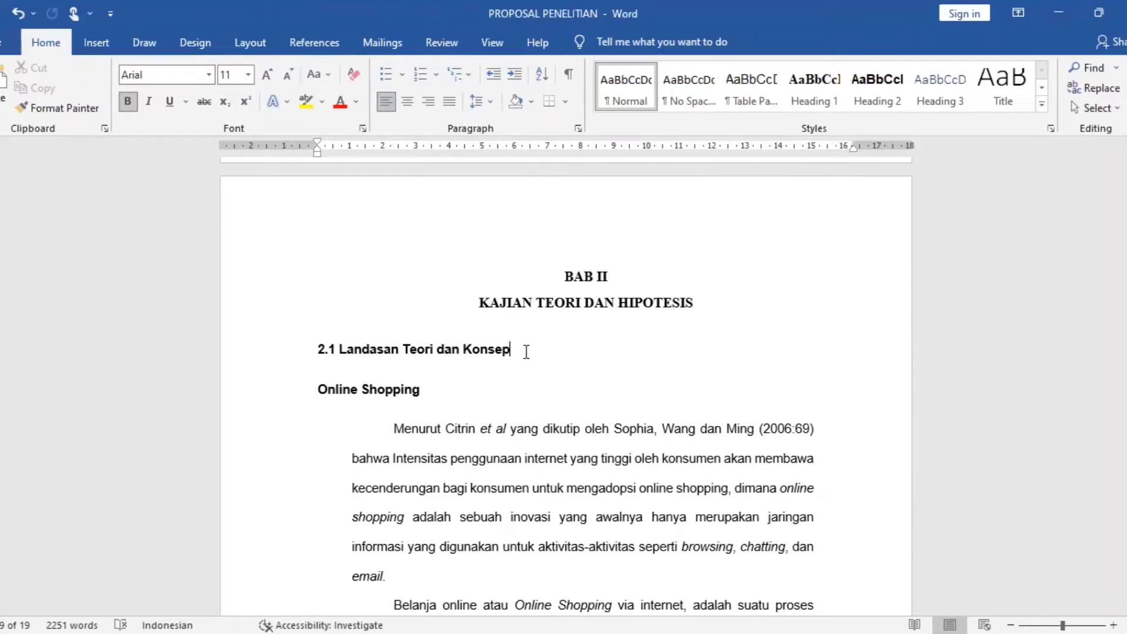
{"action": "left_click_drag", "start_coordinate": [526, 350], "coordinate": [317, 344]}
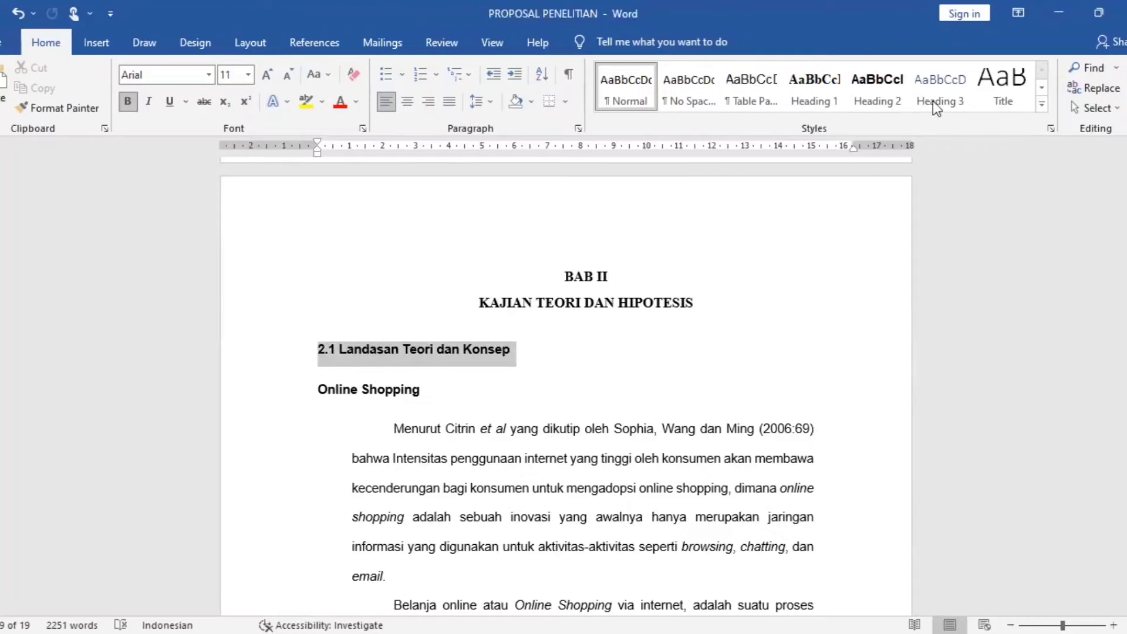
{"action": "left_click", "coordinate": [1041, 106]}
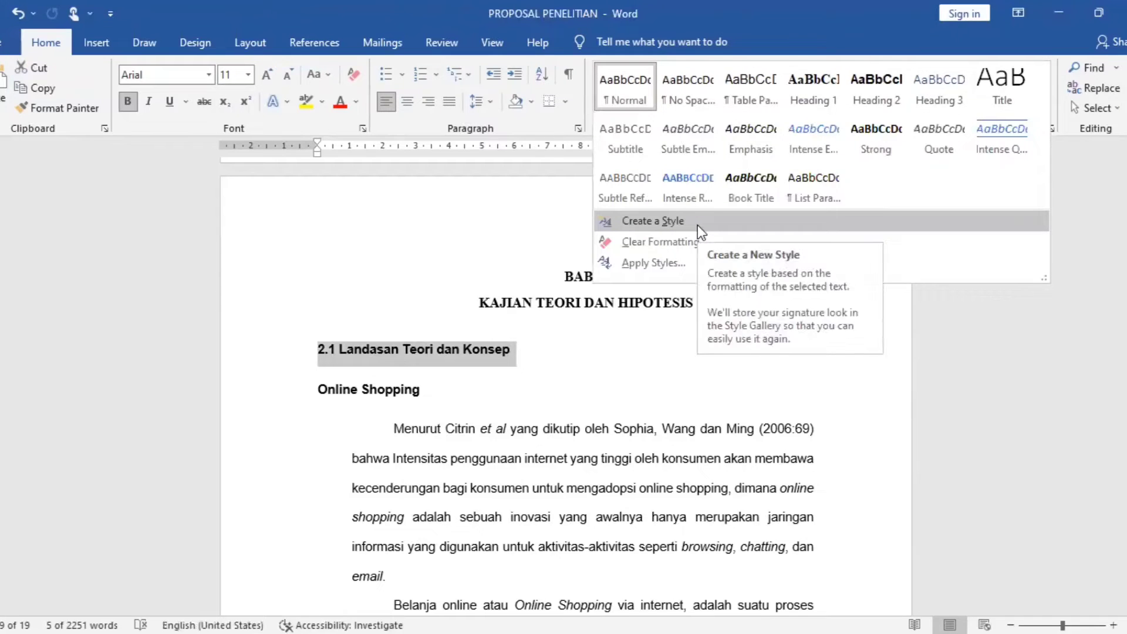
{"action": "left_click", "coordinate": [696, 221]}
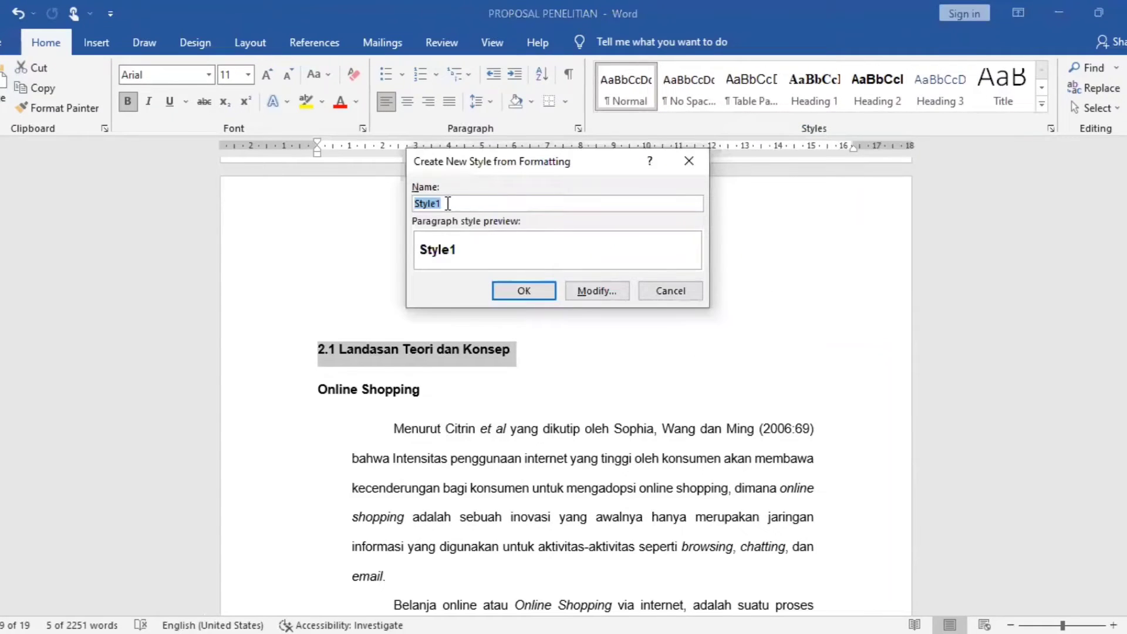
{"action": "type", "text": "sub bab2"}
{"action": "left_click", "coordinate": [597, 292]}
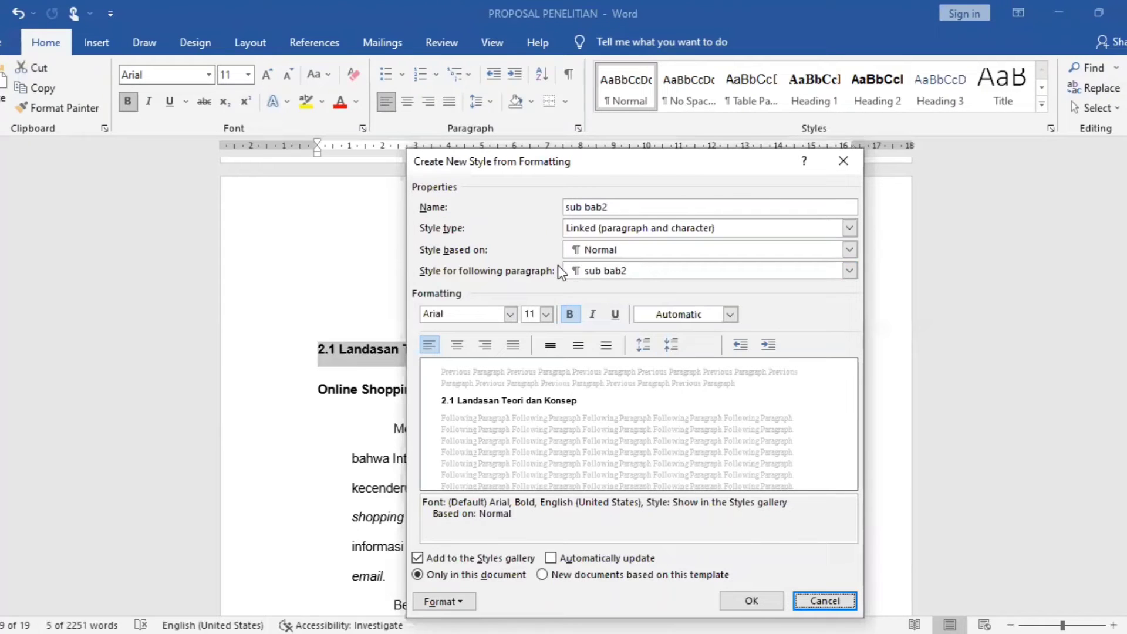
Base the sub bab2 style on Heading 2, use Heading 2 for the following paragraph, make it bold and save it
{"action": "left_click", "coordinate": [610, 250]}
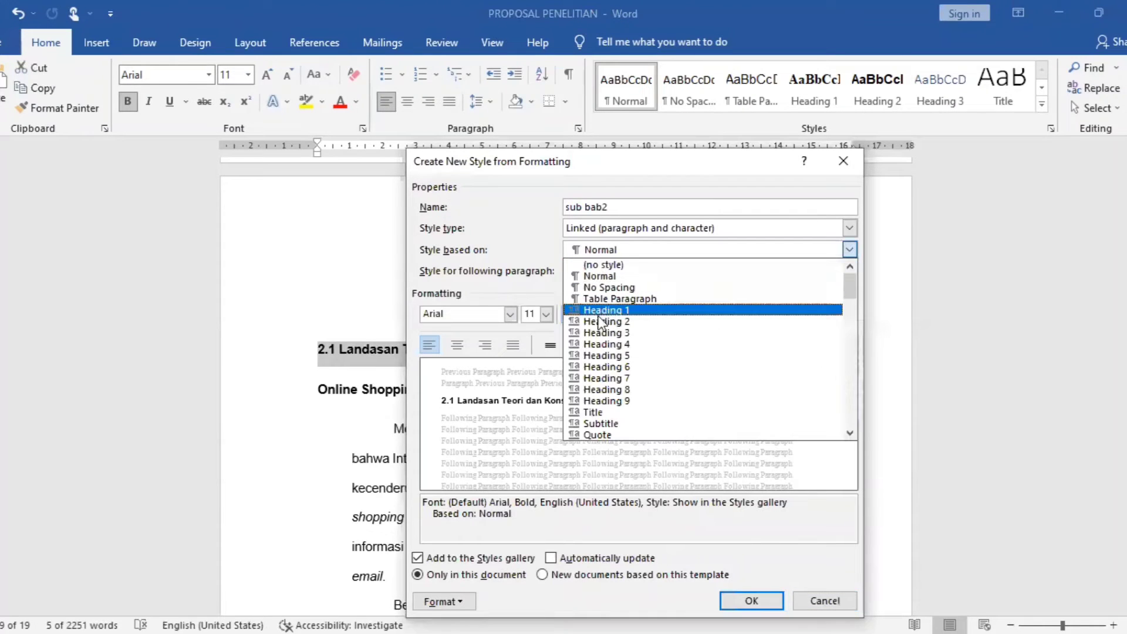
{"action": "left_click", "coordinate": [597, 323]}
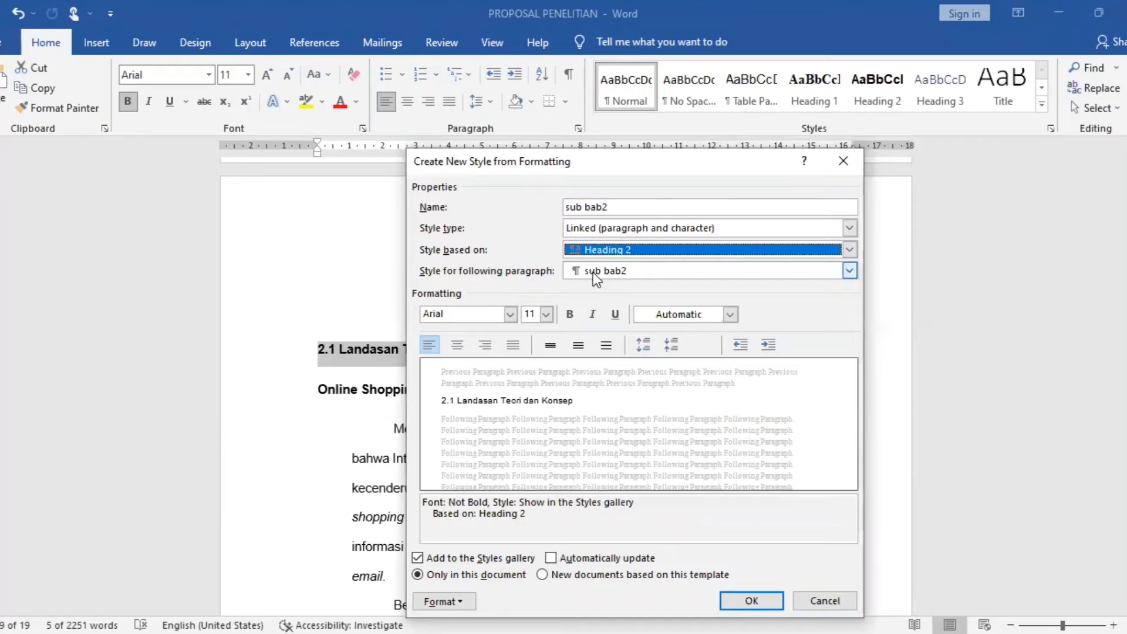
{"action": "left_click", "coordinate": [594, 271]}
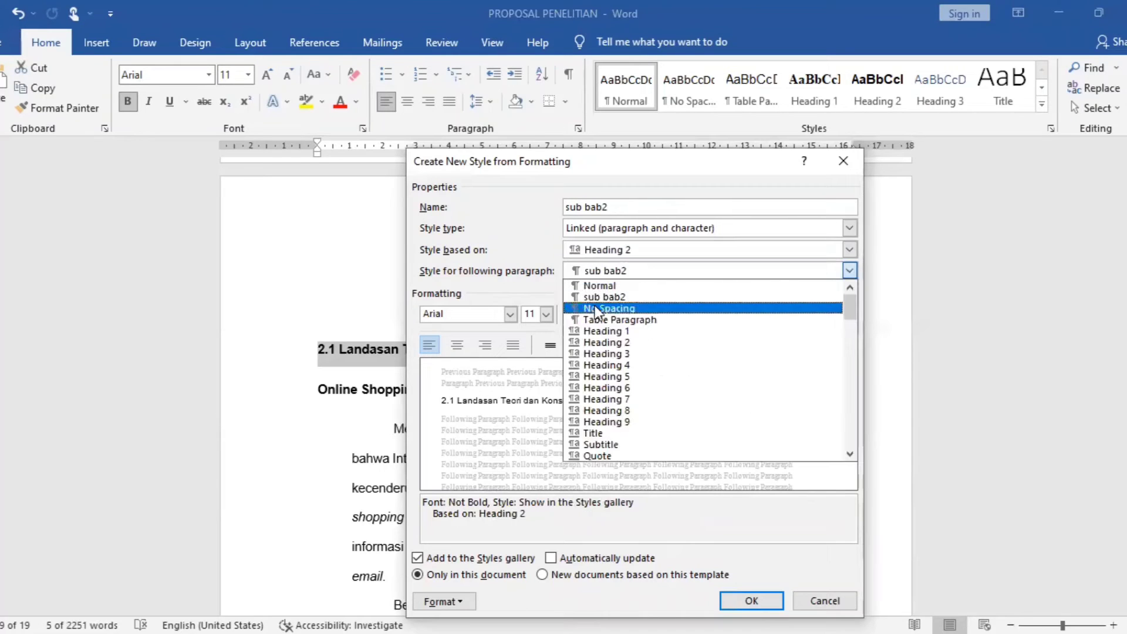
{"action": "left_click", "coordinate": [595, 342]}
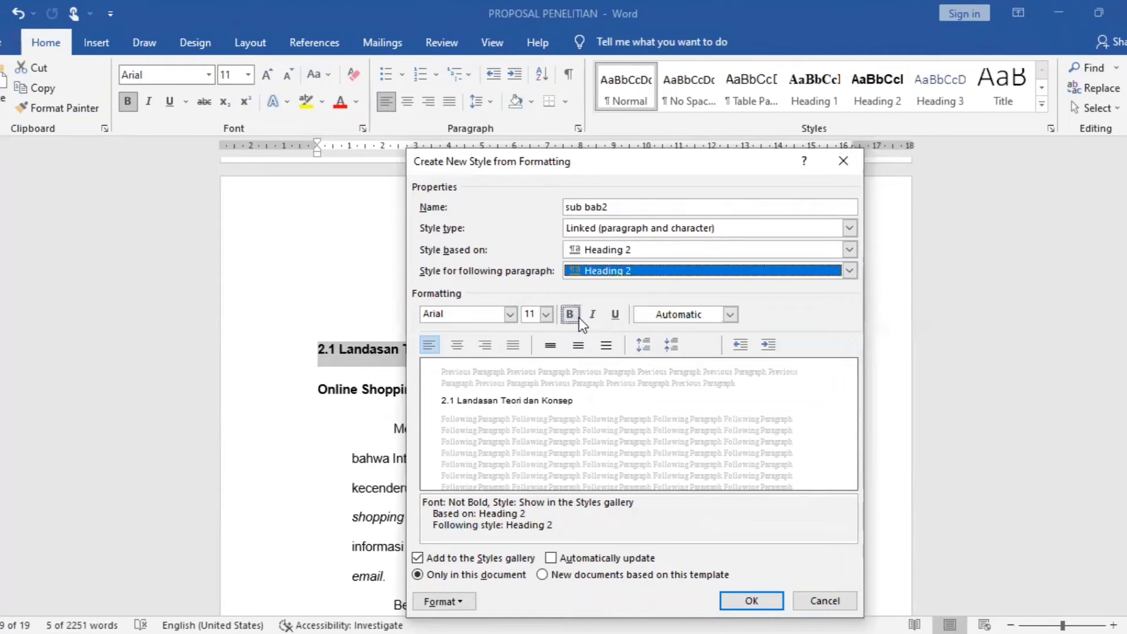
{"action": "left_click", "coordinate": [573, 318]}
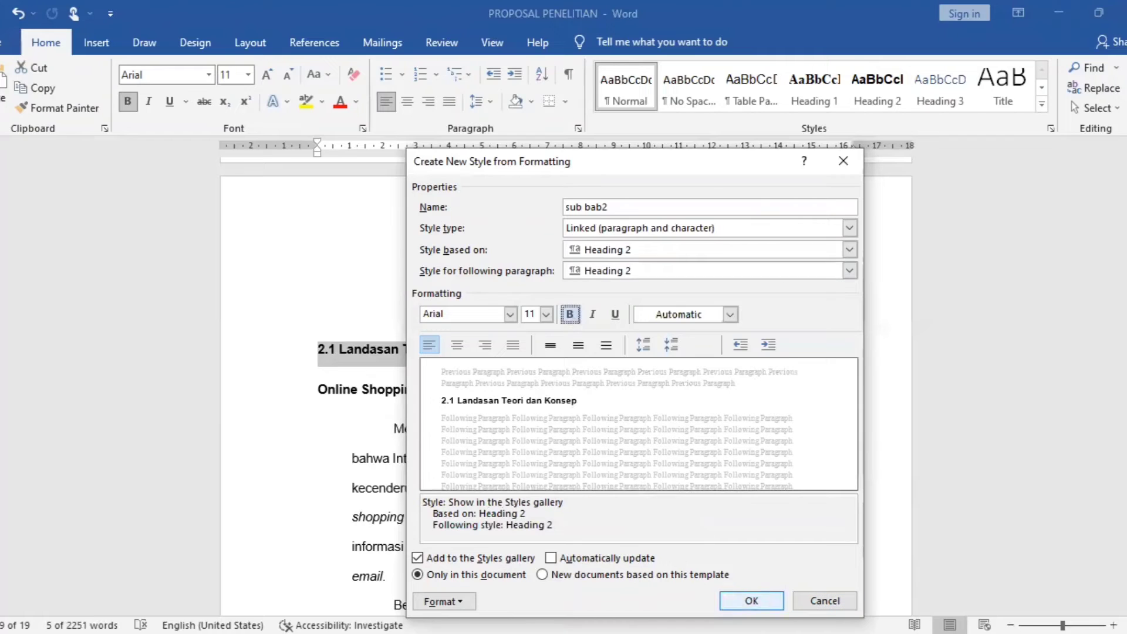
{"action": "key", "text": "Return"}
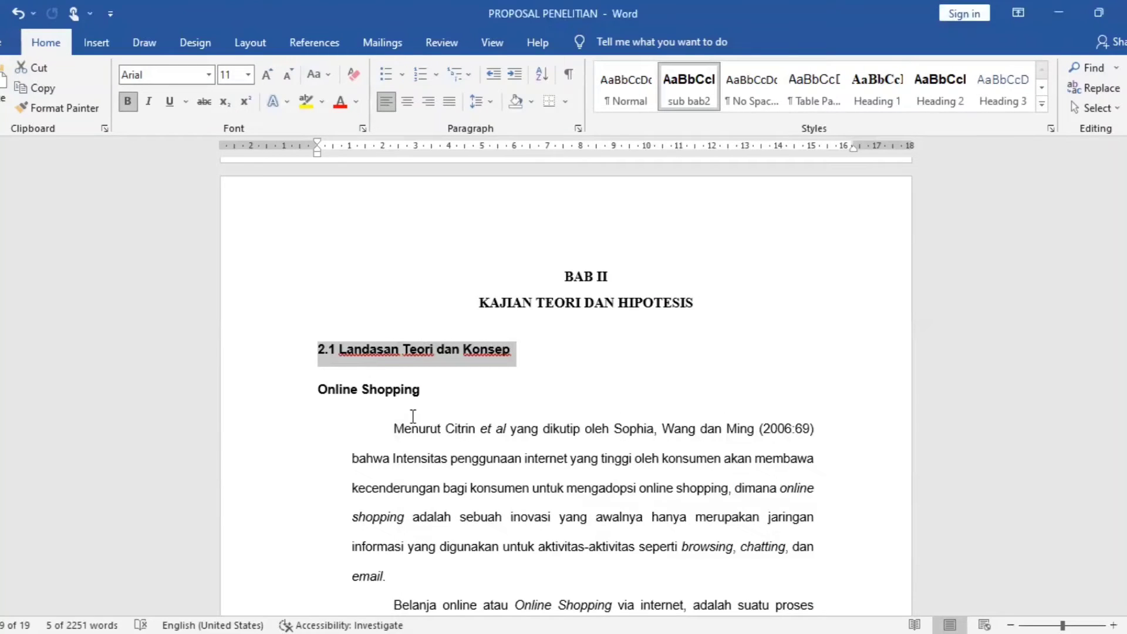
Apply the sub bab2 style to the "2.2 Penelitian Terdahulu" subheading
{"action": "scroll", "coordinate": [412, 416], "scroll_direction": "down", "scroll_amount": 15}
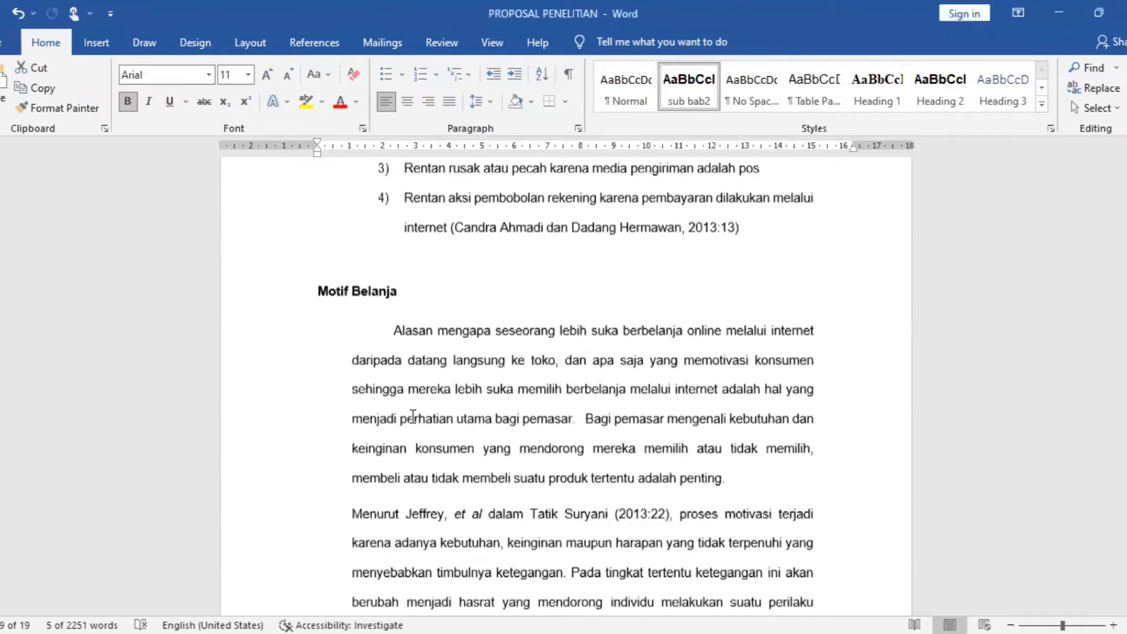
{"action": "scroll", "coordinate": [413, 416], "scroll_direction": "down", "scroll_amount": 15}
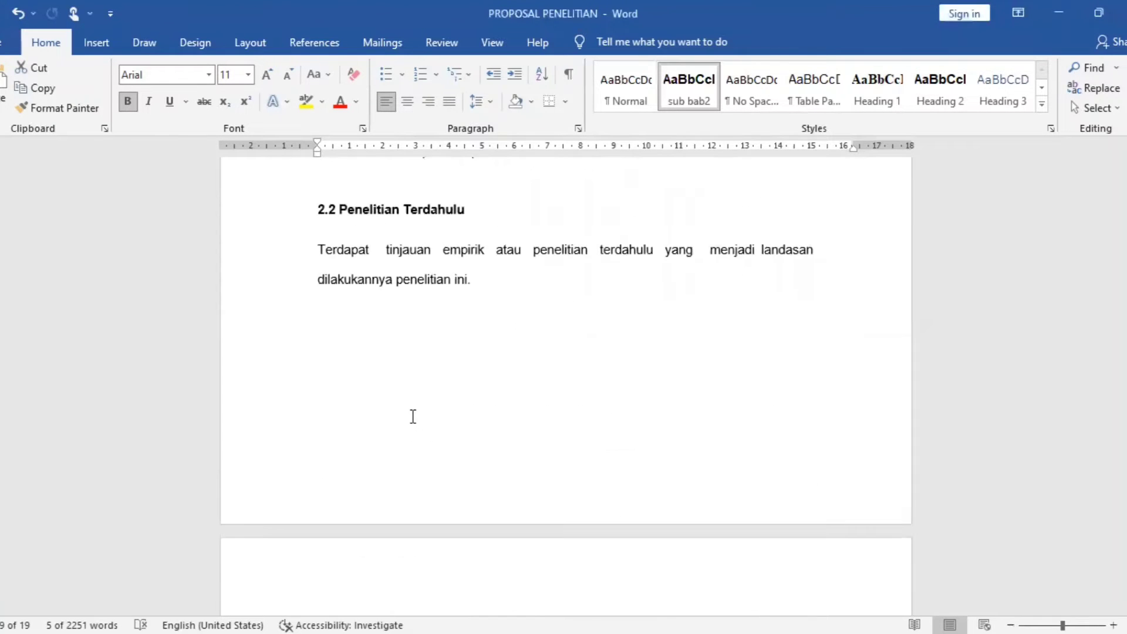
{"action": "scroll", "coordinate": [413, 416], "scroll_direction": "up", "scroll_amount": 1}
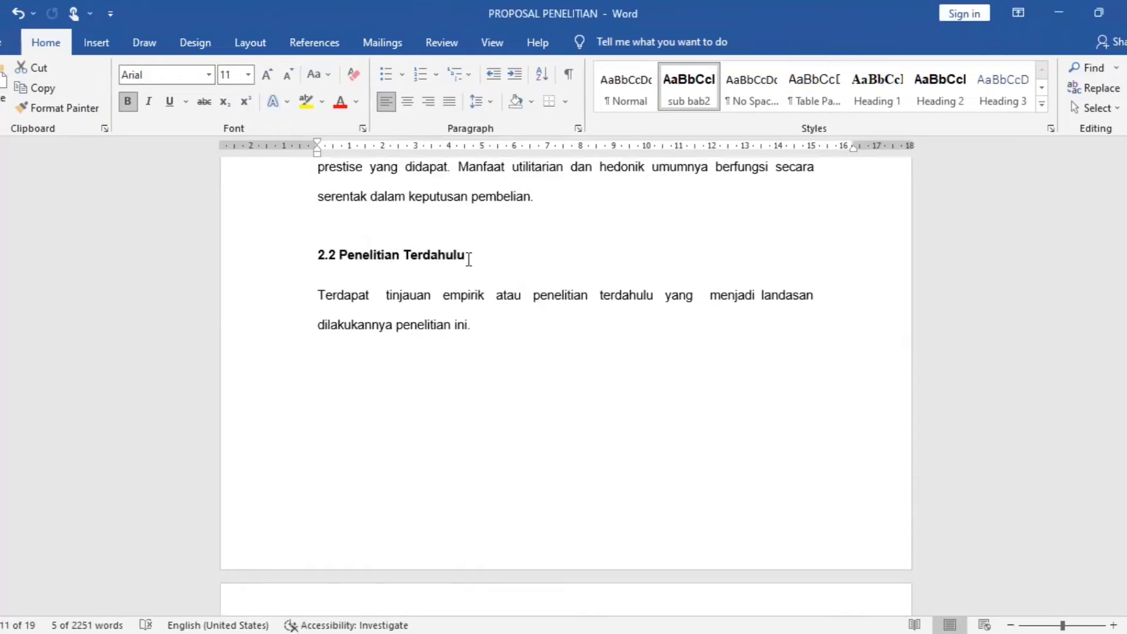
{"action": "left_click_drag", "start_coordinate": [469, 259], "coordinate": [316, 259]}
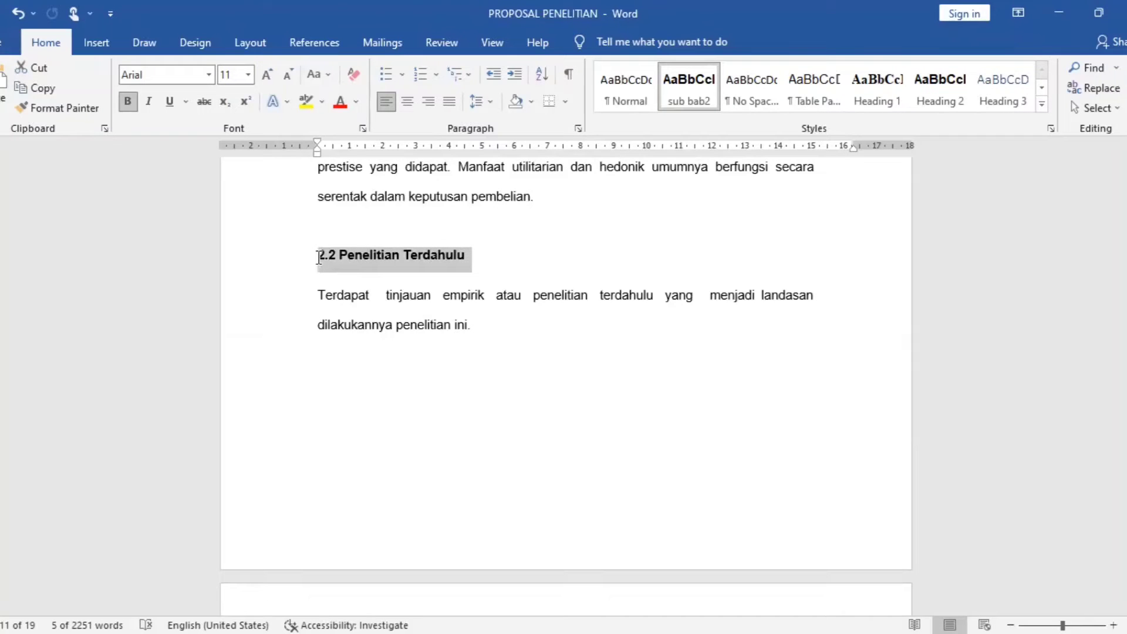
{"action": "left_click", "coordinate": [695, 75]}
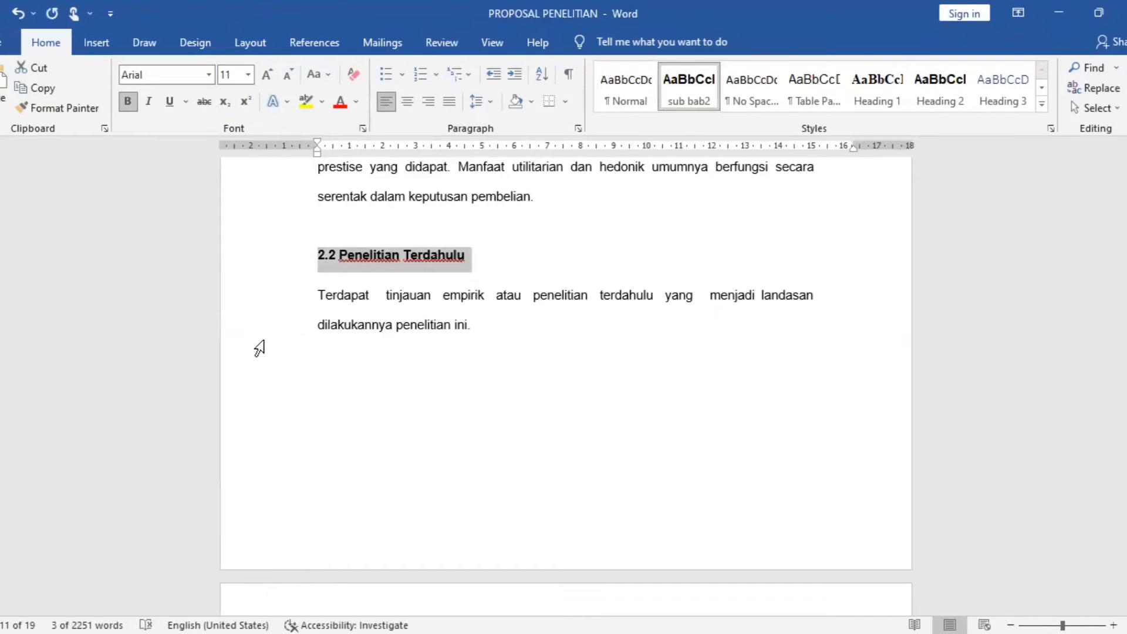
Apply the sub bab2 style to the "2.3 Kerangka Pikir" subheading
{"action": "scroll", "coordinate": [258, 348], "scroll_direction": "down", "scroll_amount": 15}
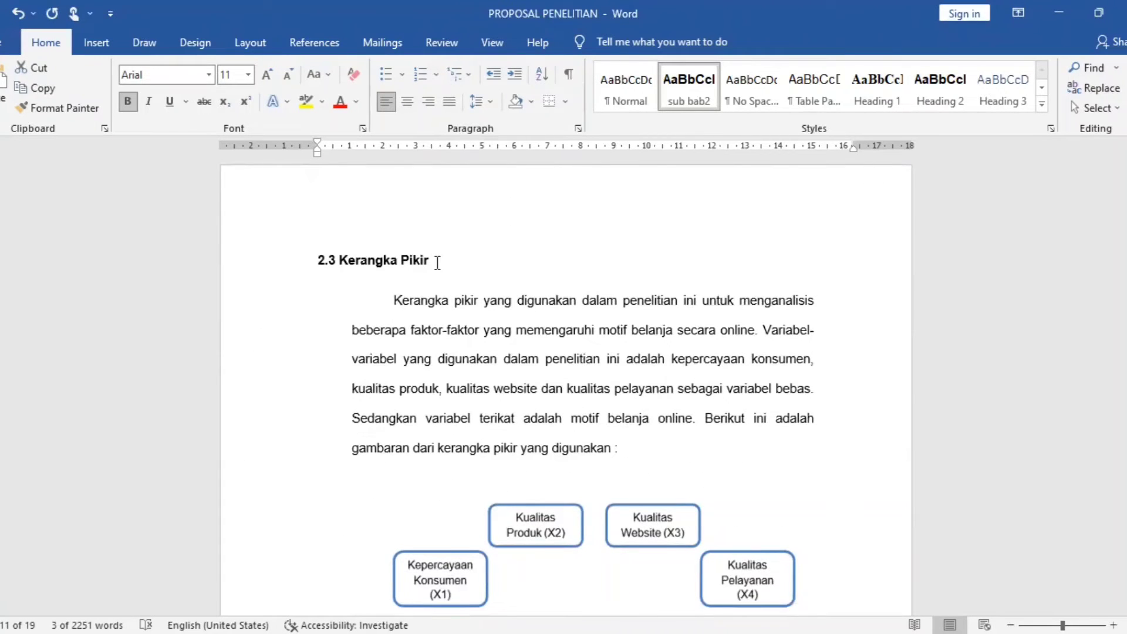
{"action": "left_click_drag", "start_coordinate": [436, 262], "coordinate": [317, 260]}
{"action": "left_click", "coordinate": [696, 89]}
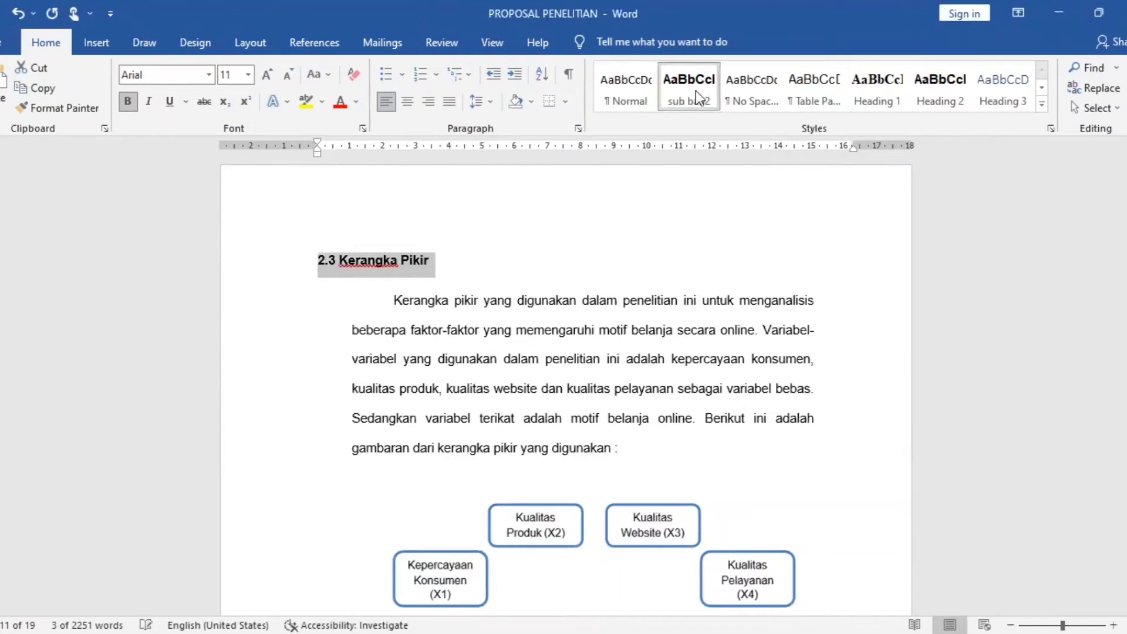
{"action": "scroll", "coordinate": [696, 91], "scroll_direction": "down", "scroll_amount": 9}
{"action": "scroll", "coordinate": [696, 91], "scroll_direction": "up", "scroll_amount": 7}
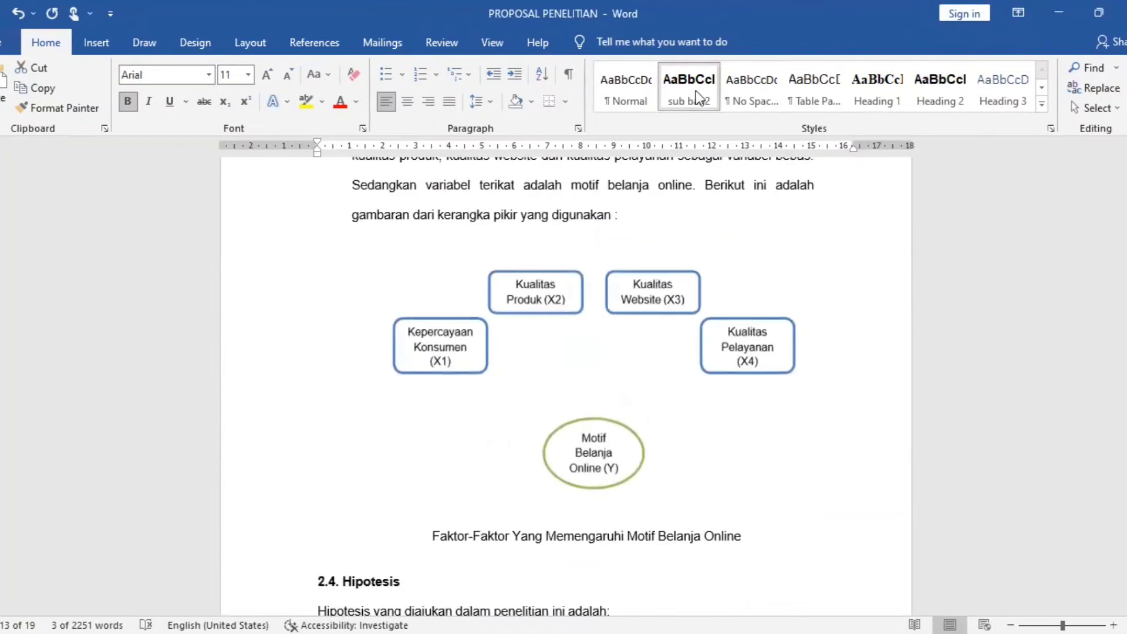
{"action": "scroll", "coordinate": [488, 174], "scroll_direction": "up", "scroll_amount": 4}
{"action": "left_click", "coordinate": [537, 305]}
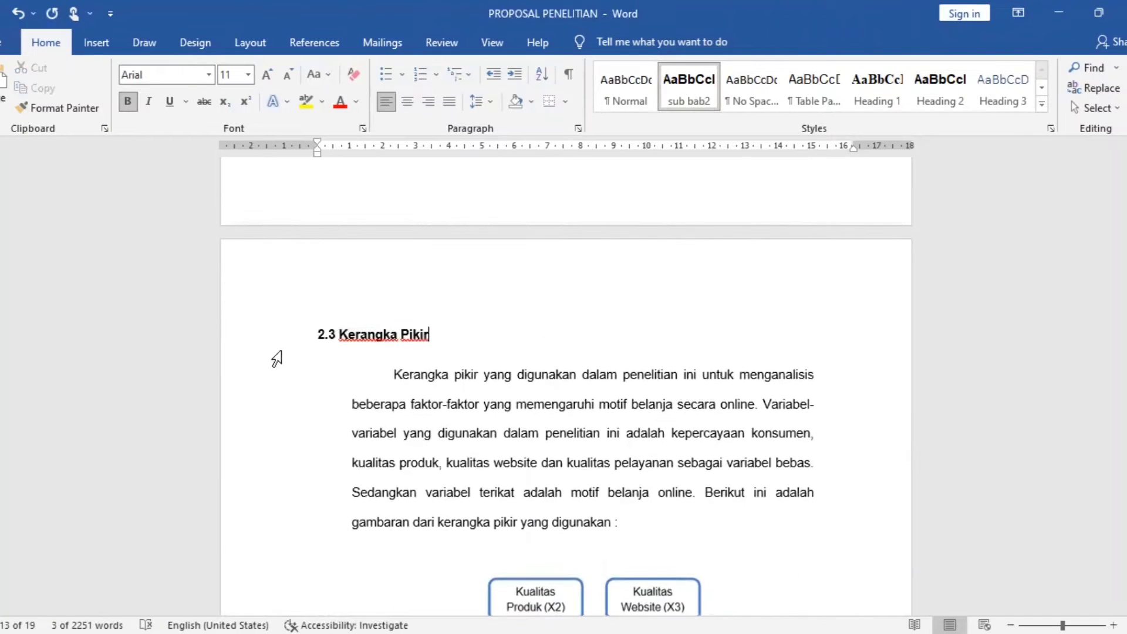
Apply the sub bab2 style to the "2.4. Hipotesis" subheading
{"action": "scroll", "coordinate": [236, 511], "scroll_direction": "down", "scroll_amount": 10}
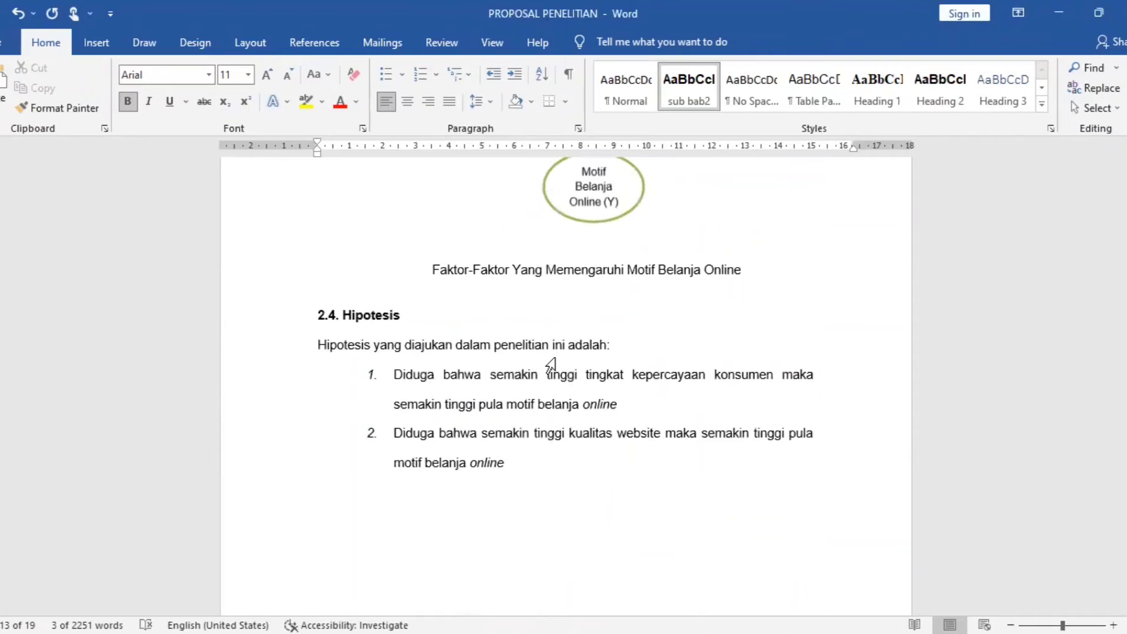
{"action": "left_click", "coordinate": [410, 317]}
{"action": "left_click_drag", "start_coordinate": [410, 317], "coordinate": [315, 315]}
{"action": "left_click", "coordinate": [686, 83]}
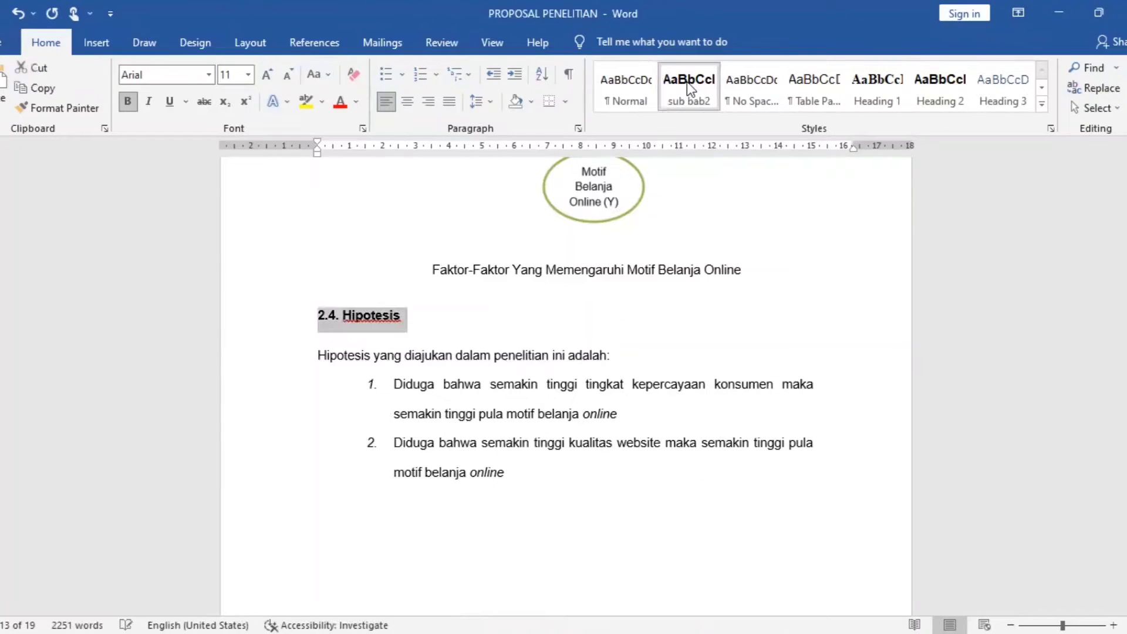
Update the Heading 1 style to match the two-line chapter title BAB III METODOLOGI PENELITIAN
{"action": "scroll", "coordinate": [294, 371], "scroll_direction": "down", "scroll_amount": 6}
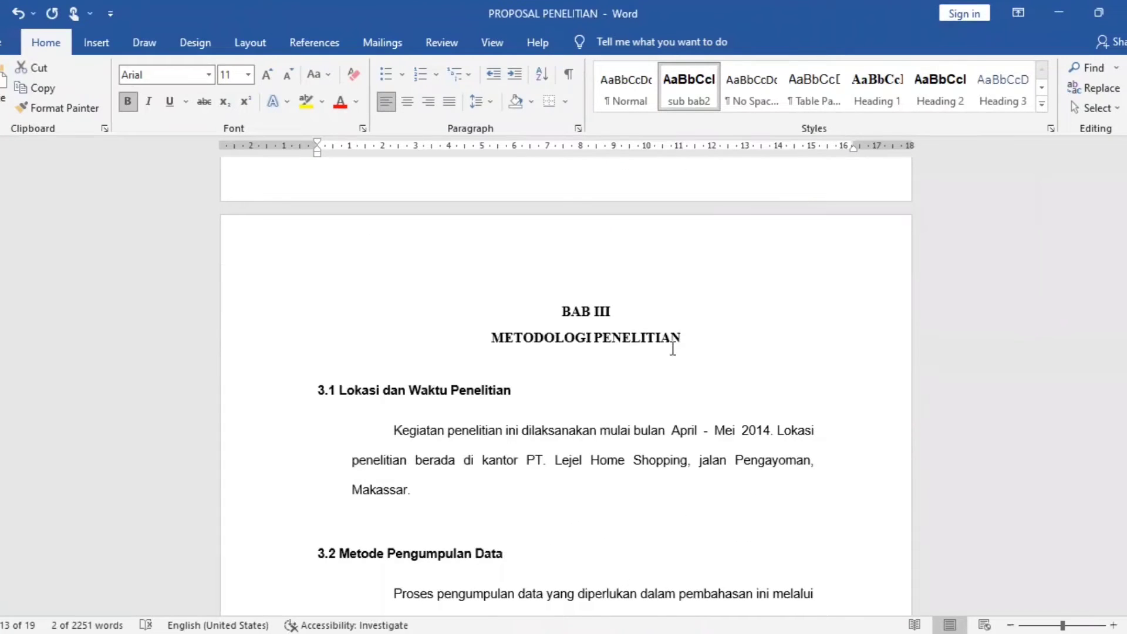
{"action": "scroll", "coordinate": [673, 348], "scroll_direction": "down", "scroll_amount": 2}
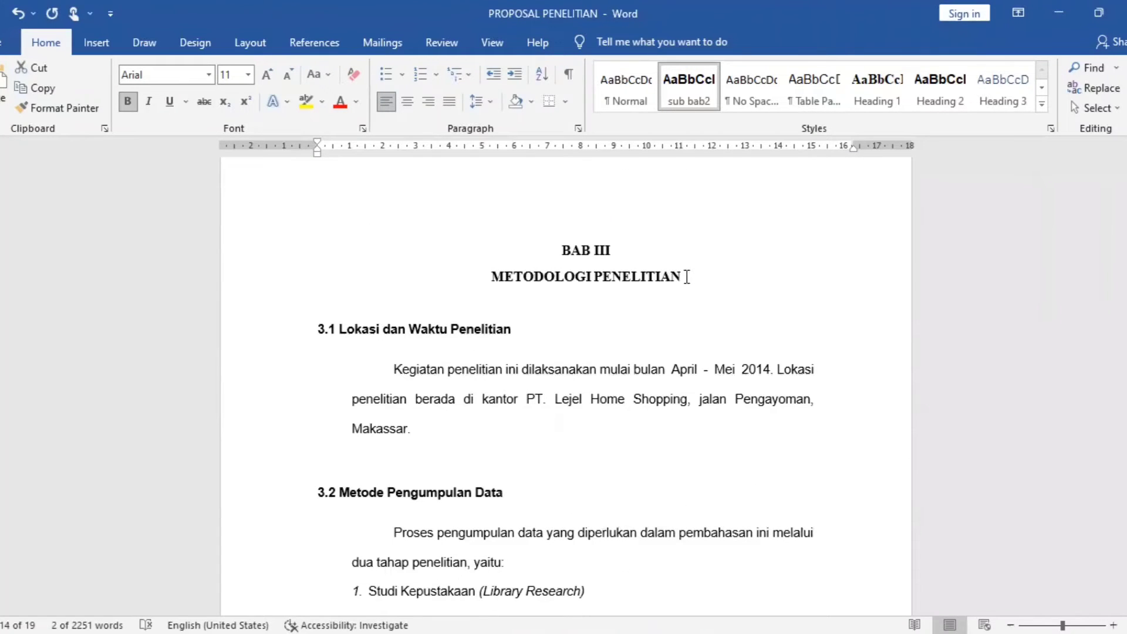
{"action": "left_click_drag", "start_coordinate": [688, 278], "coordinate": [572, 252]}
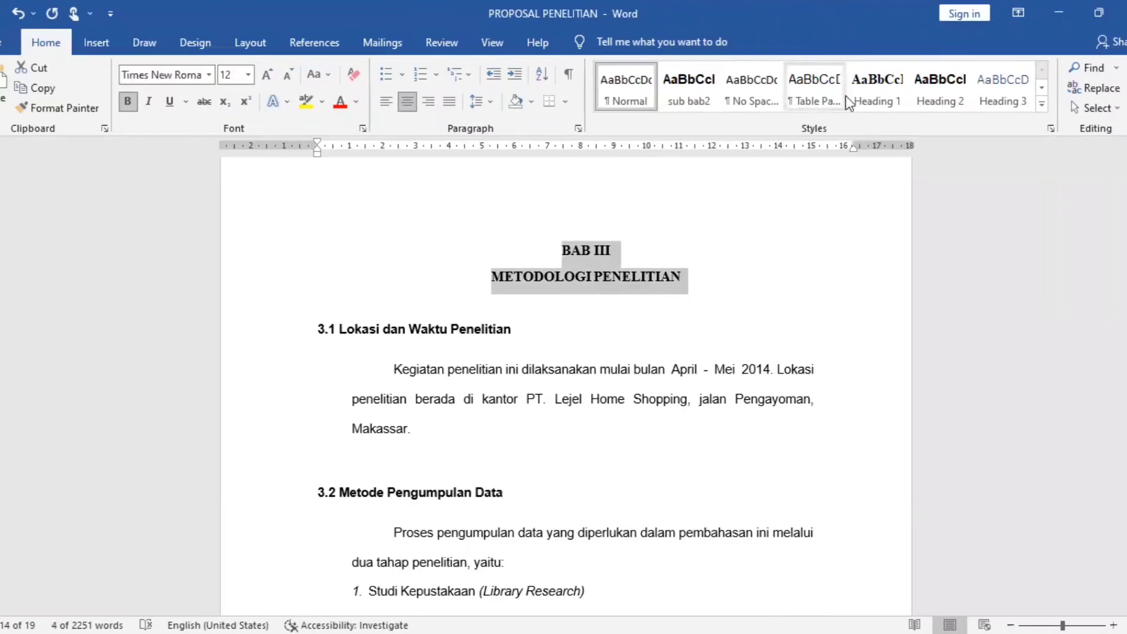
{"action": "right_click", "coordinate": [876, 91]}
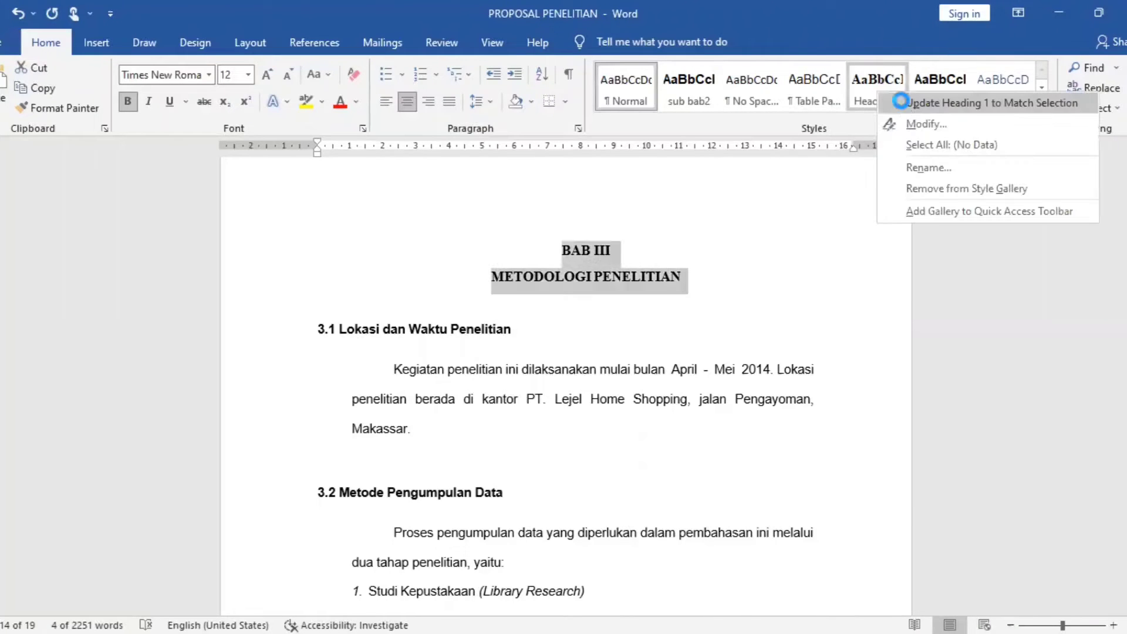
{"action": "left_click", "coordinate": [921, 35]}
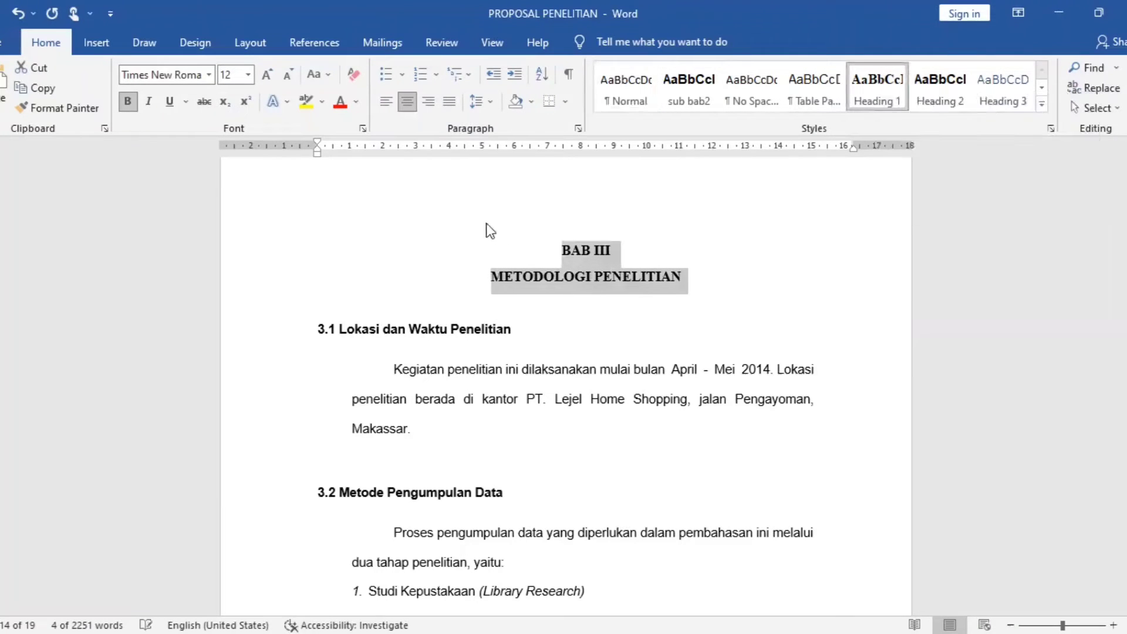
Start a new style named "sub bab3" from the "3.1 Lokasi dan Waktu Penelitian" subheading and open its detailed settings
{"action": "left_click", "coordinate": [528, 332]}
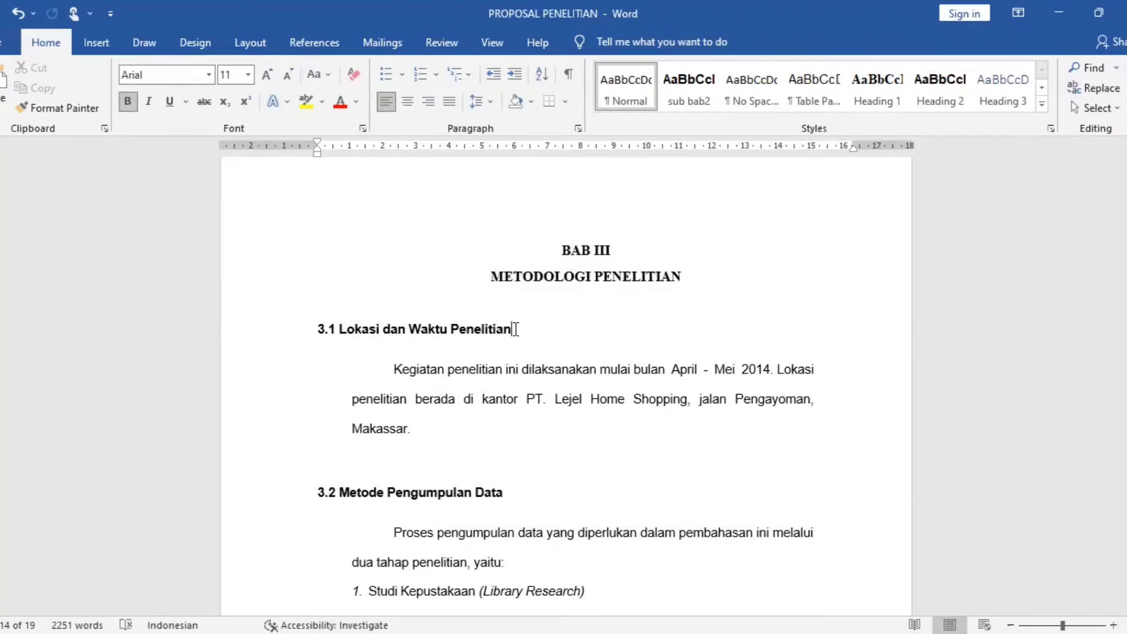
{"action": "left_click_drag", "start_coordinate": [515, 329], "coordinate": [314, 328]}
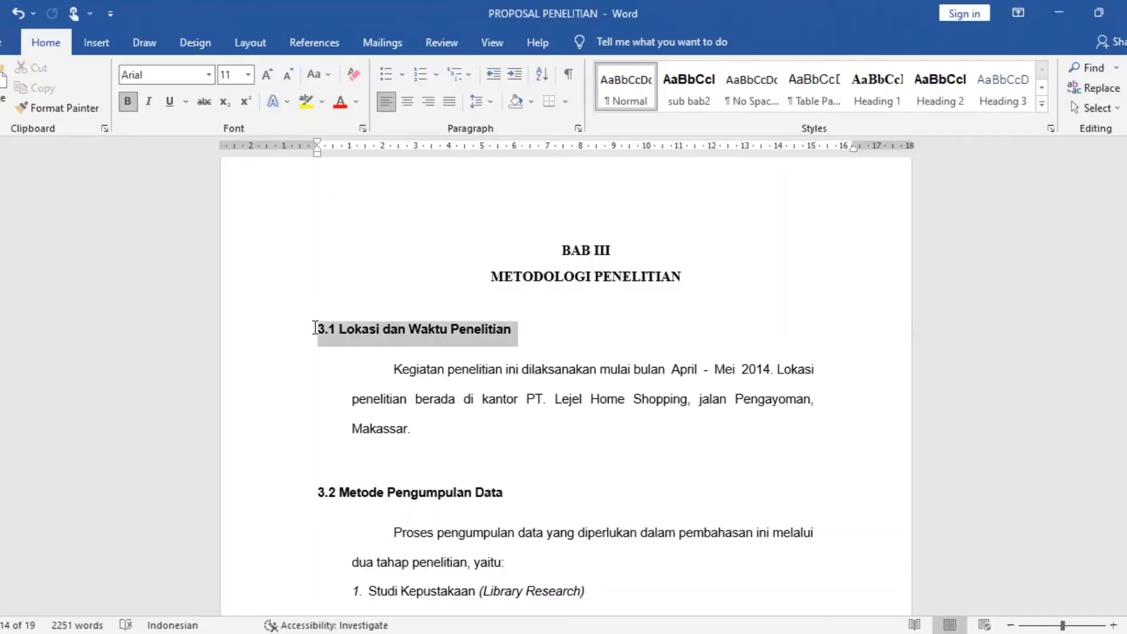
{"action": "left_click", "coordinate": [1043, 108]}
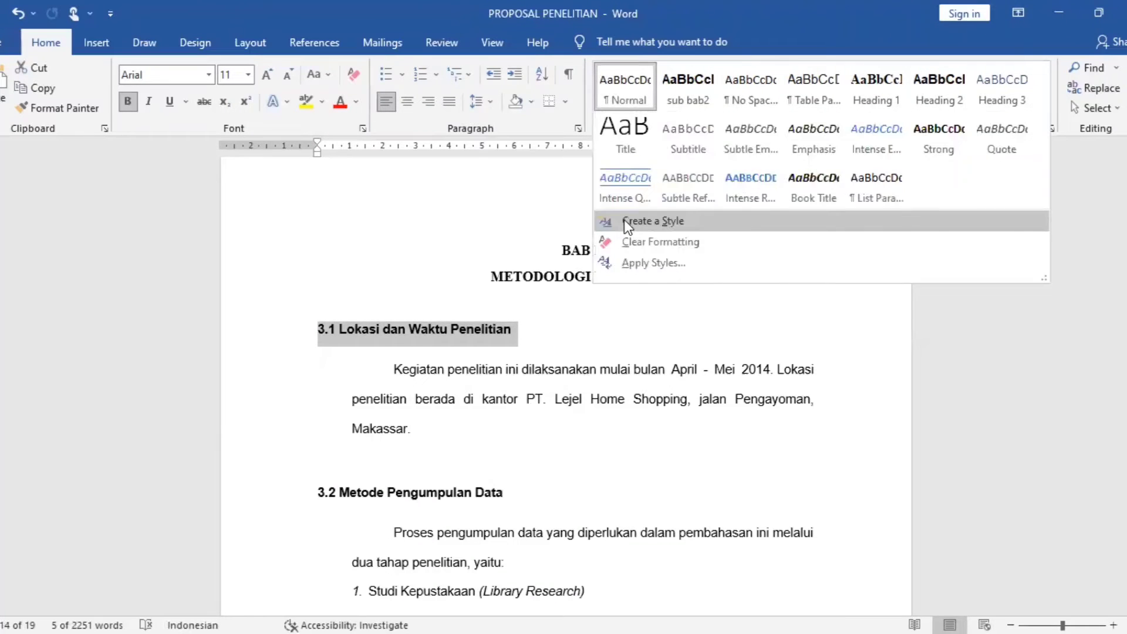
{"action": "left_click", "coordinate": [624, 220]}
{"action": "type", "text": "su"}
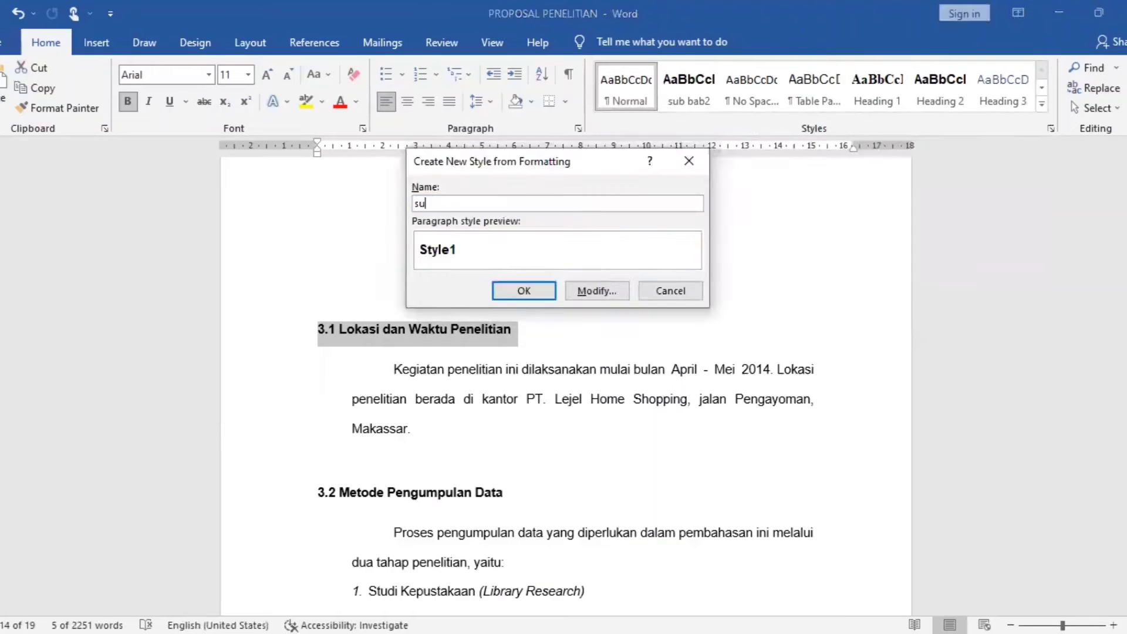
{"action": "type", "text": "b bab3"}
{"action": "left_click", "coordinate": [594, 289]}
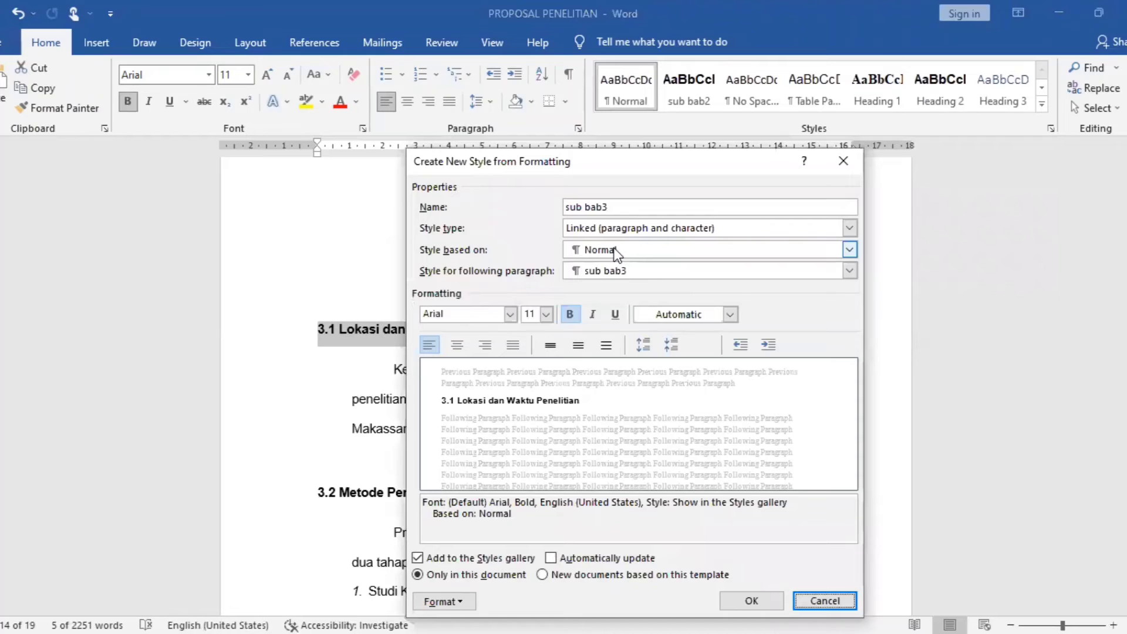
Base the sub bab3 style on Heading 2, use Heading 2 for the following paragraph, make it bold and save it
{"action": "left_click", "coordinate": [614, 251]}
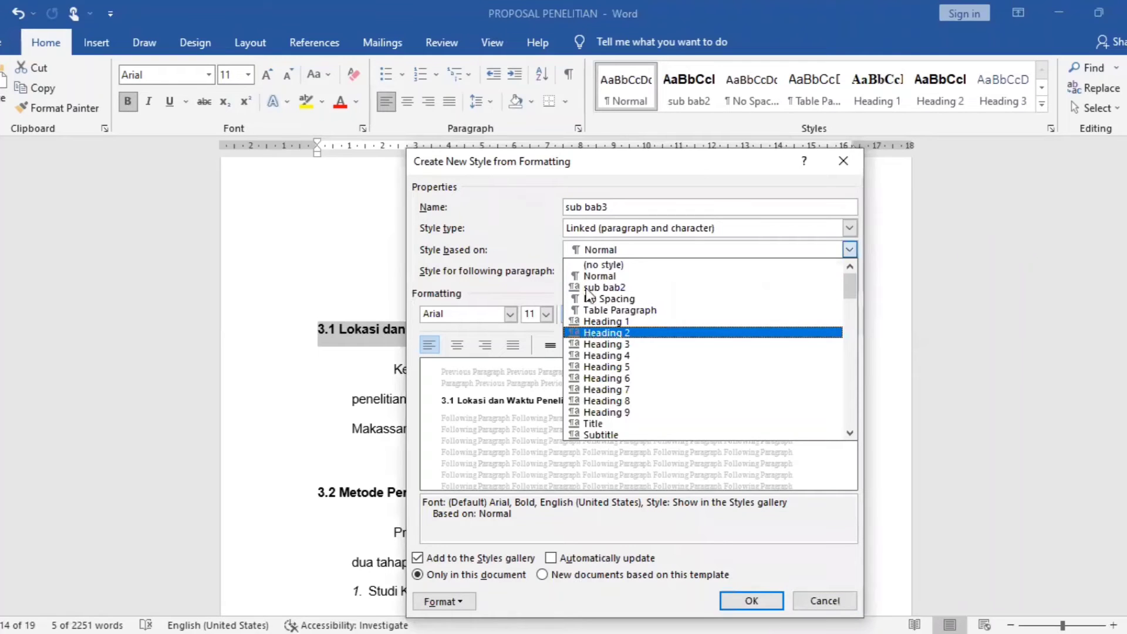
{"action": "left_click", "coordinate": [604, 332]}
{"action": "left_click", "coordinate": [583, 270]}
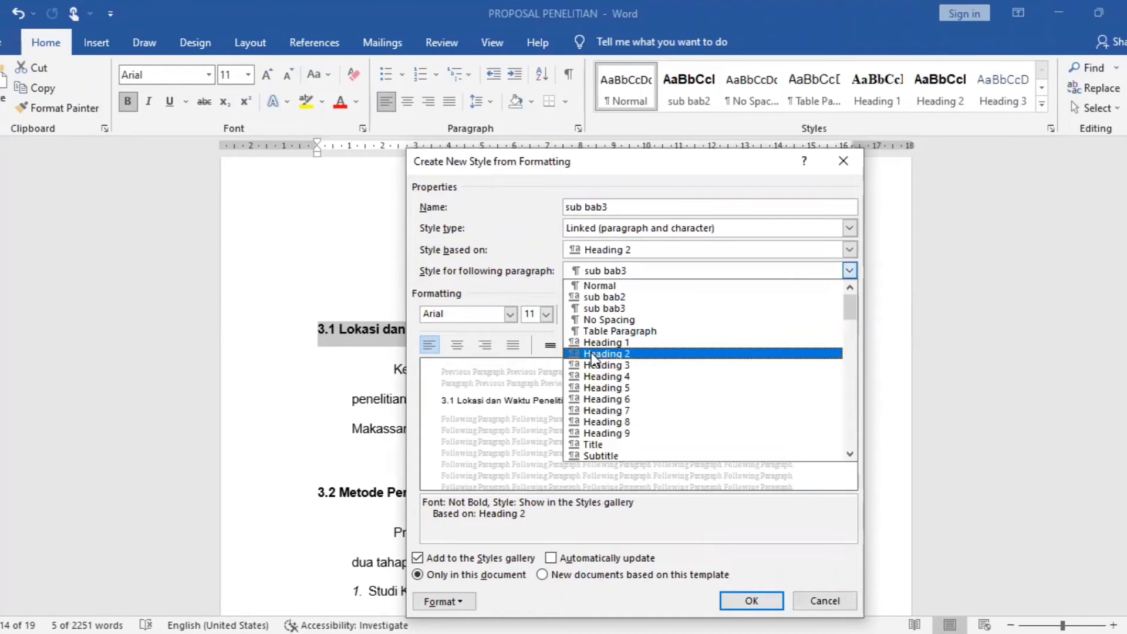
{"action": "left_click", "coordinate": [598, 354]}
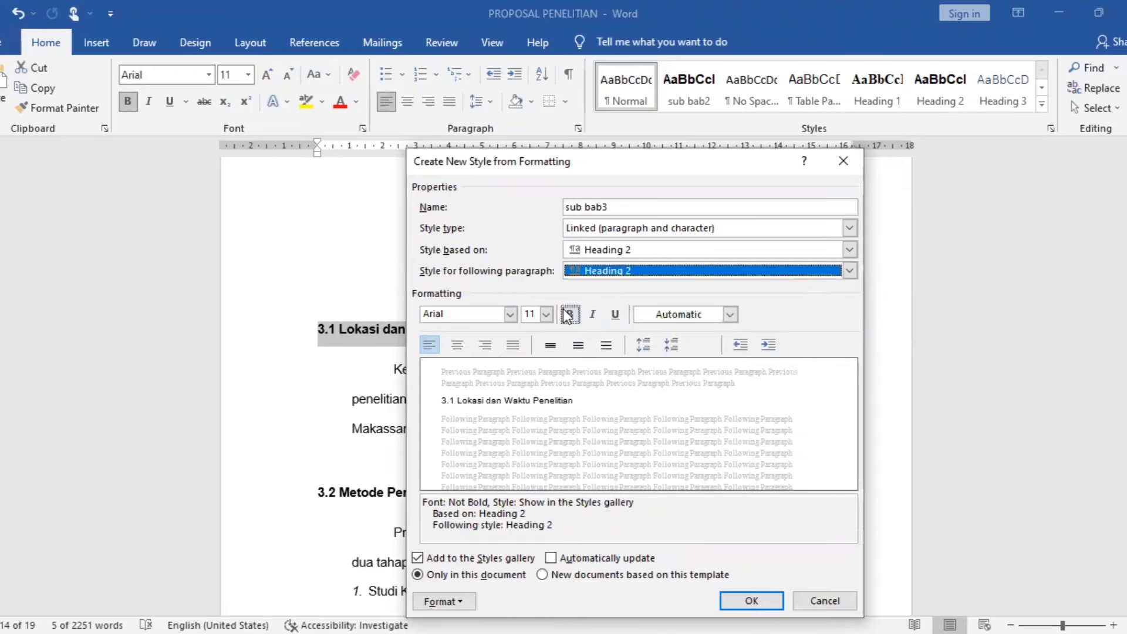
{"action": "left_click", "coordinate": [569, 314]}
{"action": "left_click", "coordinate": [752, 601]}
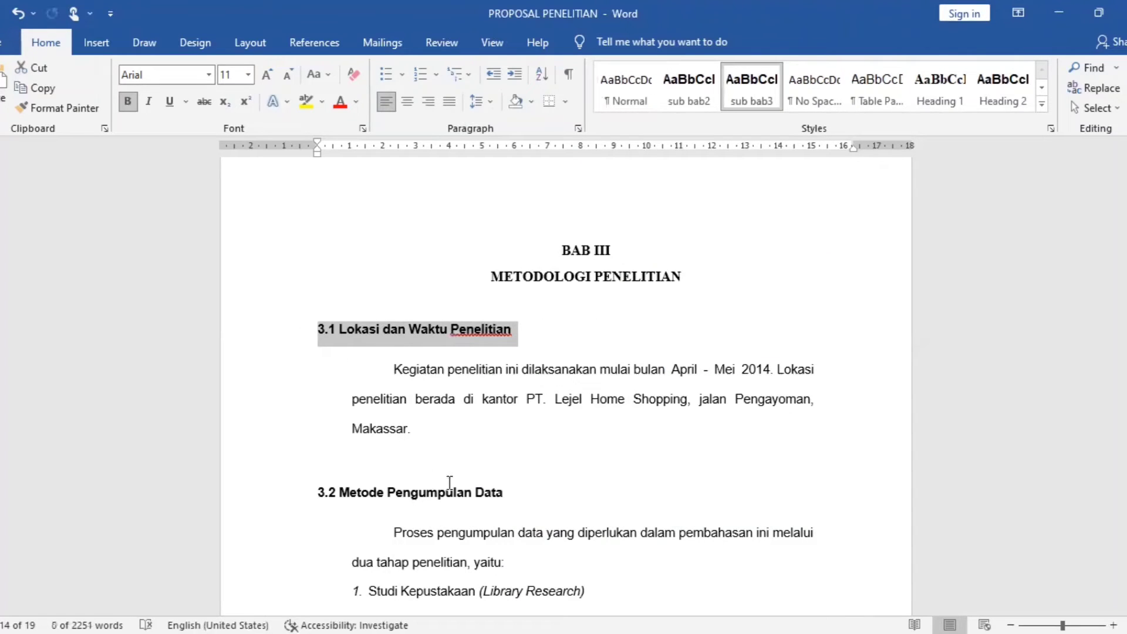
Apply the sub bab3 style to the "3.2 Metode Pengumpulan Data" and "3.3 Jenis dan Sumber Data" subheadings
{"action": "left_click_drag", "start_coordinate": [507, 495], "coordinate": [317, 495]}
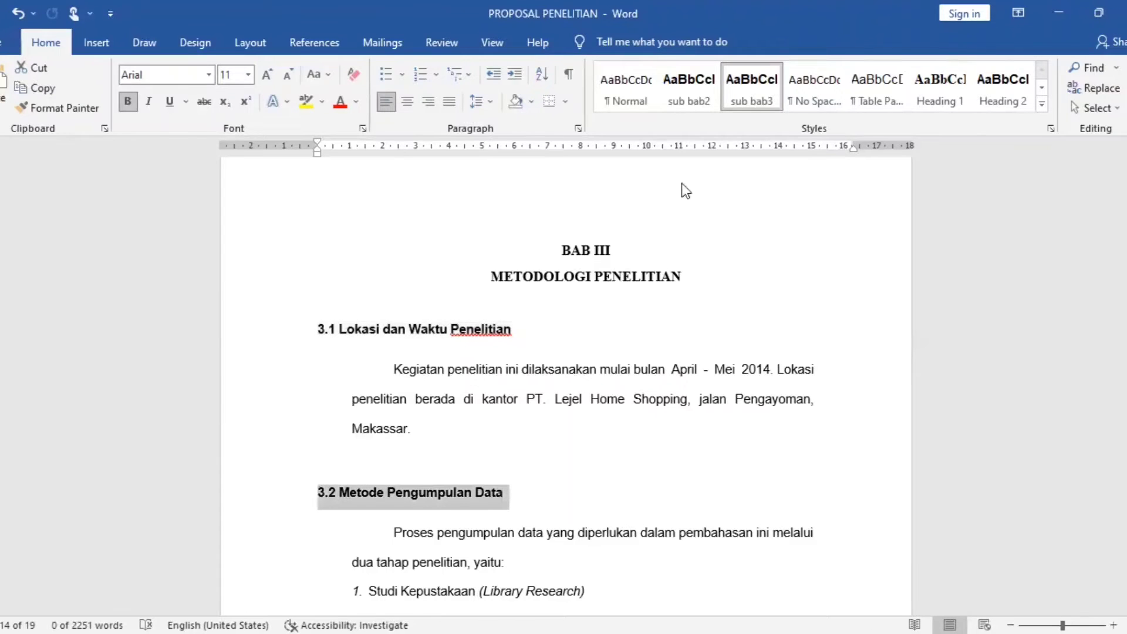
{"action": "left_click", "coordinate": [738, 96]}
{"action": "scroll", "coordinate": [436, 467], "scroll_direction": "down", "scroll_amount": 10}
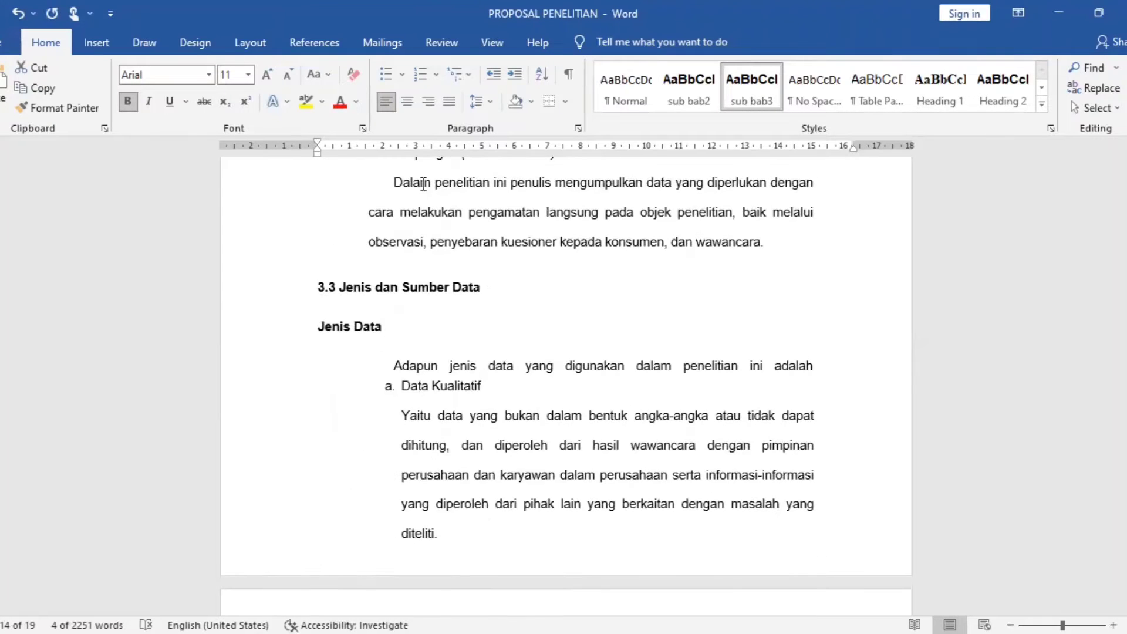
{"action": "left_click_drag", "start_coordinate": [492, 287], "coordinate": [315, 292]}
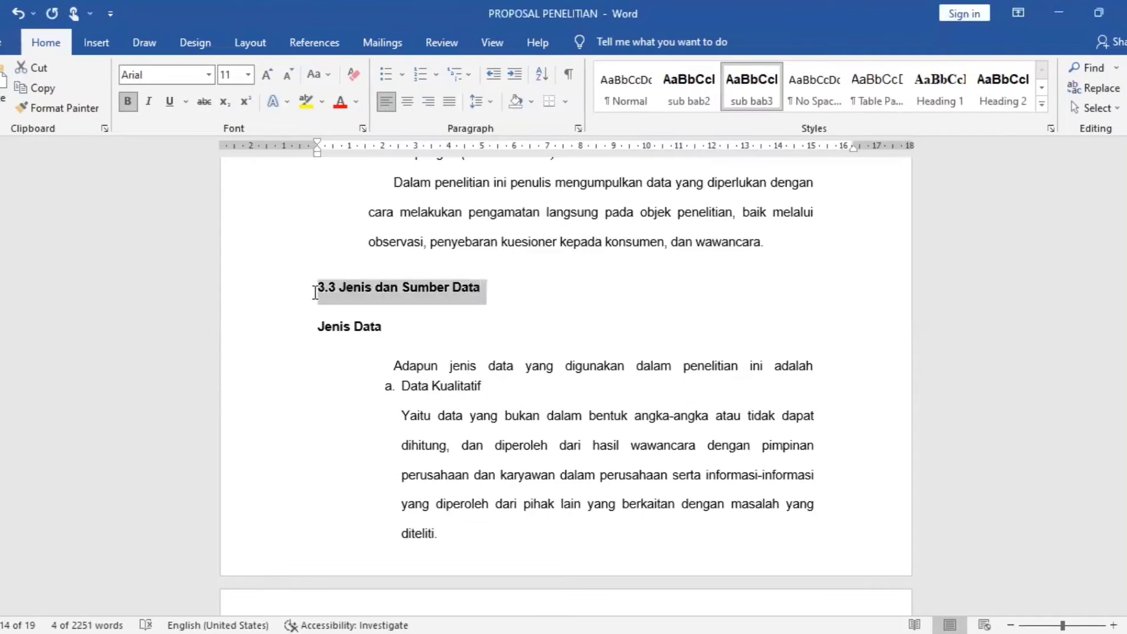
{"action": "left_click", "coordinate": [745, 89]}
Apply the sub bab3 style to the "3.4 Metode Analisis" and "3.5 Definisi Operasional Variabel" subheadings
{"action": "scroll", "coordinate": [745, 90], "scroll_direction": "down", "scroll_amount": 5}
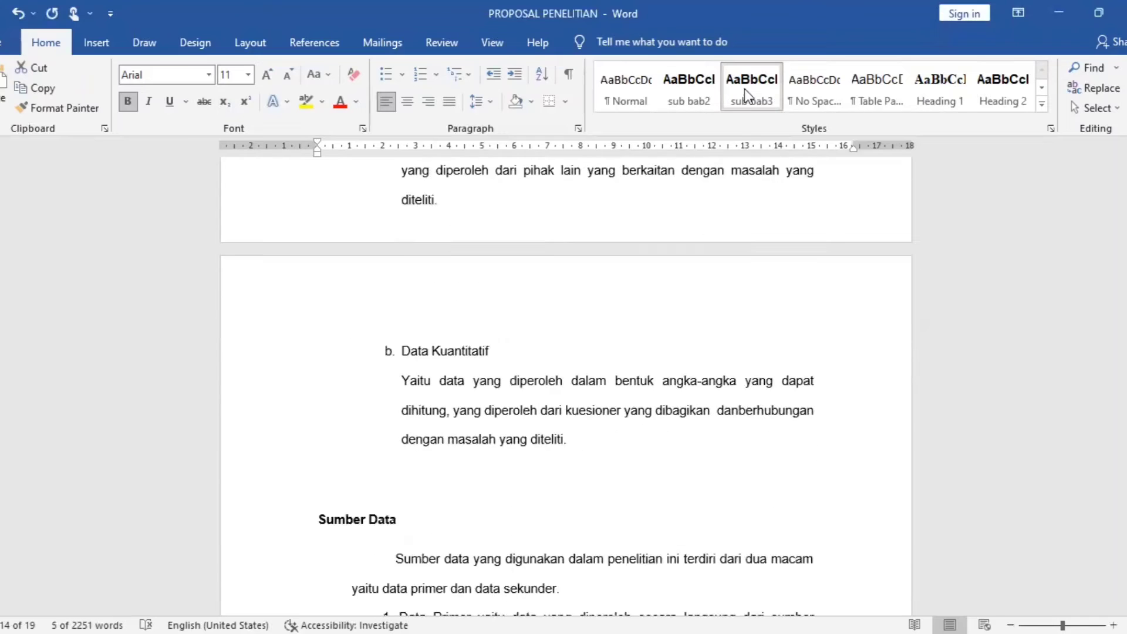
{"action": "scroll", "coordinate": [745, 89], "scroll_direction": "down", "scroll_amount": 10}
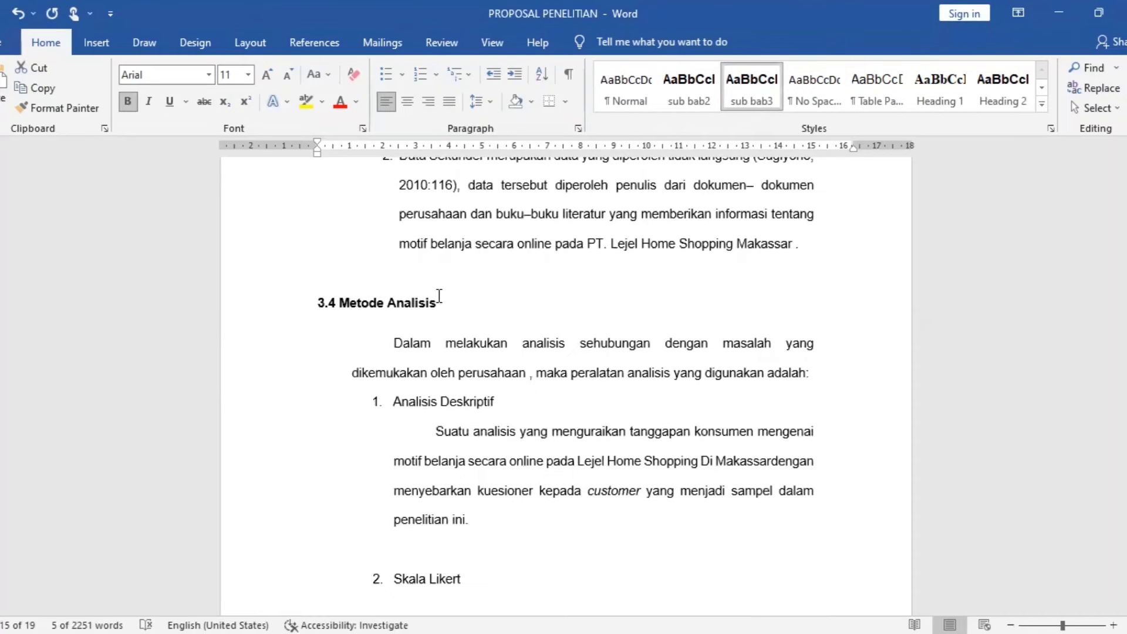
{"action": "left_click_drag", "start_coordinate": [440, 303], "coordinate": [321, 305]}
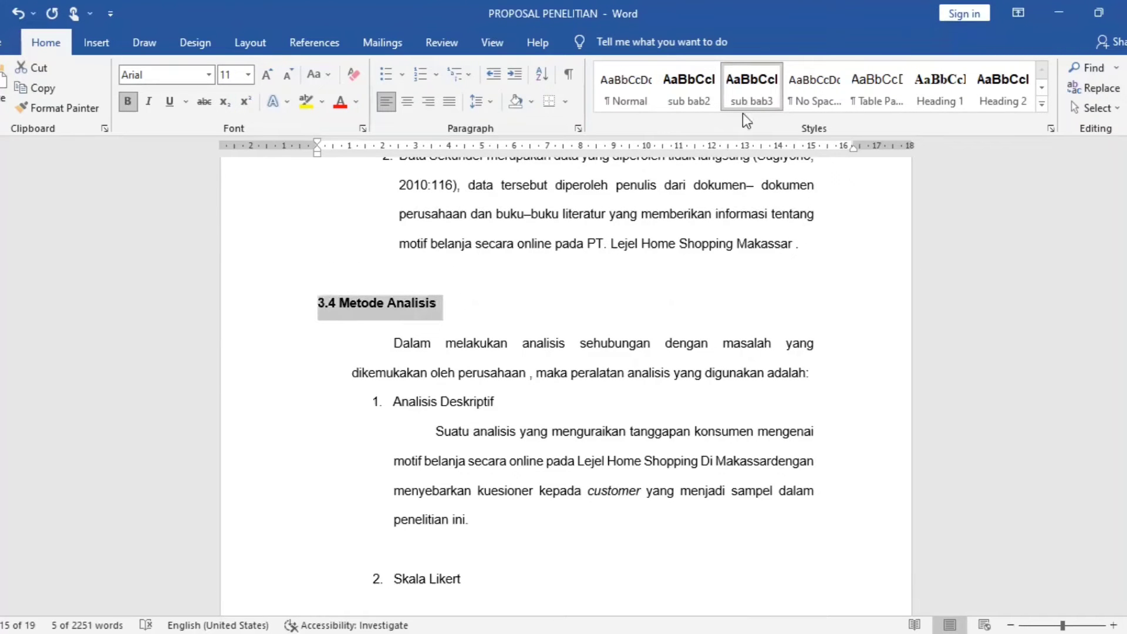
{"action": "left_click", "coordinate": [749, 97]}
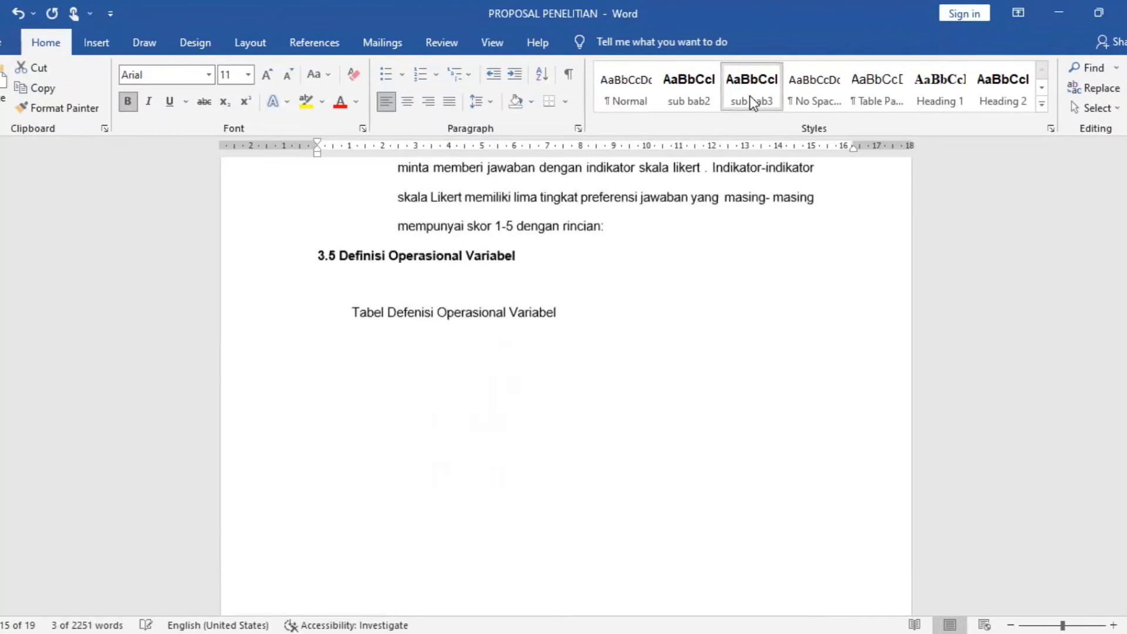
{"action": "scroll", "coordinate": [546, 315], "scroll_direction": "up", "scroll_amount": 1}
{"action": "left_click_drag", "start_coordinate": [516, 311], "coordinate": [317, 313]}
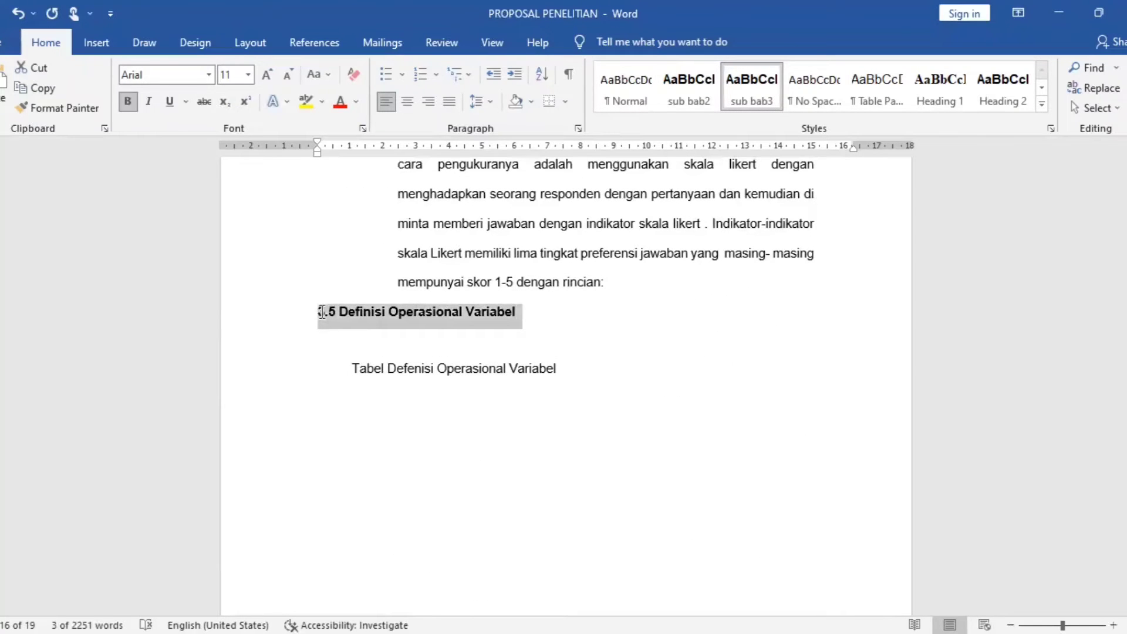
{"action": "left_click", "coordinate": [759, 94]}
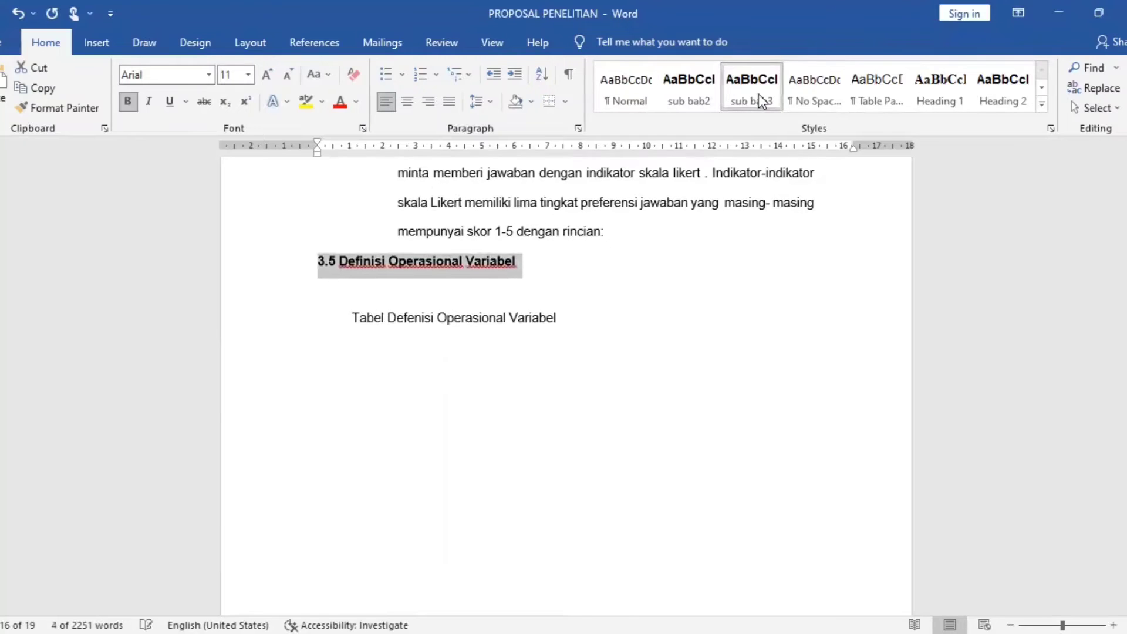
{"action": "left_click", "coordinate": [315, 258]}
{"action": "scroll", "coordinate": [341, 462], "scroll_direction": "down", "scroll_amount": 5}
{"action": "scroll", "coordinate": [341, 462], "scroll_direction": "down", "scroll_amount": 20}
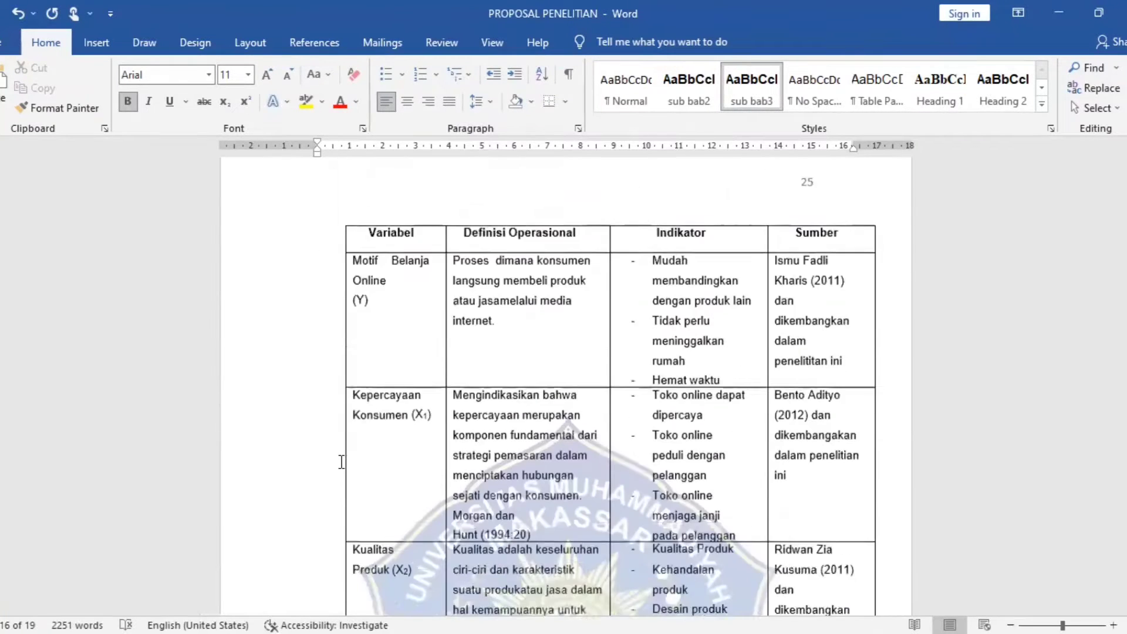
Insert an Automatic Table 1 table of contents below the DAFTAR ISI heading
{"action": "scroll", "coordinate": [342, 462], "scroll_direction": "up", "scroll_amount": 16}
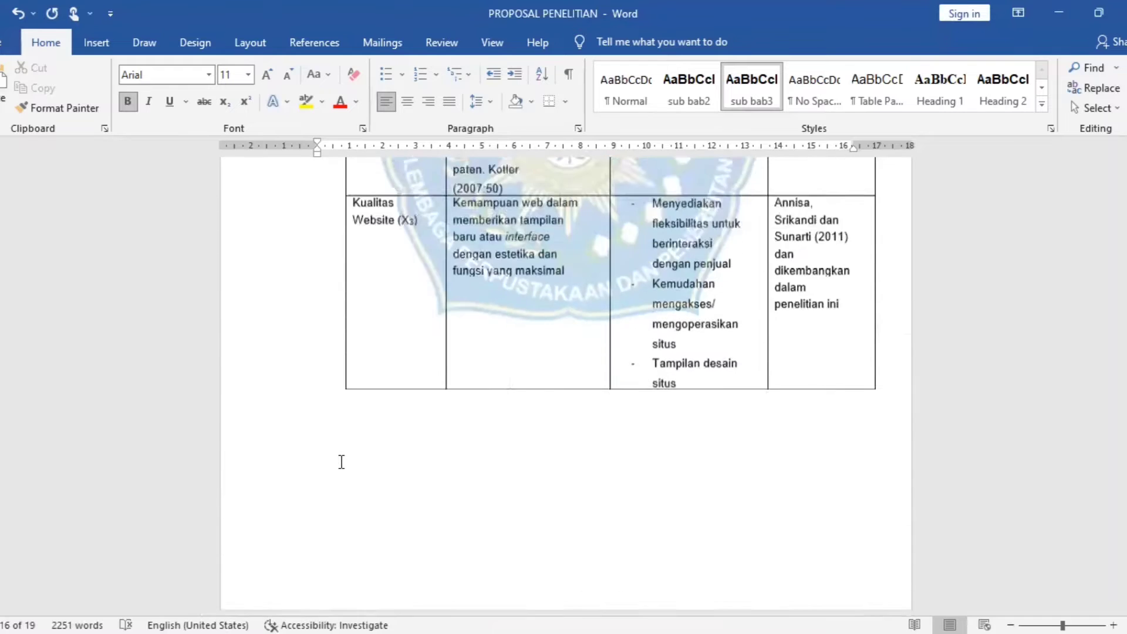
{"action": "left_click_drag", "start_coordinate": [1126, 526], "coordinate": [1121, 234]}
{"action": "left_click", "coordinate": [590, 349]}
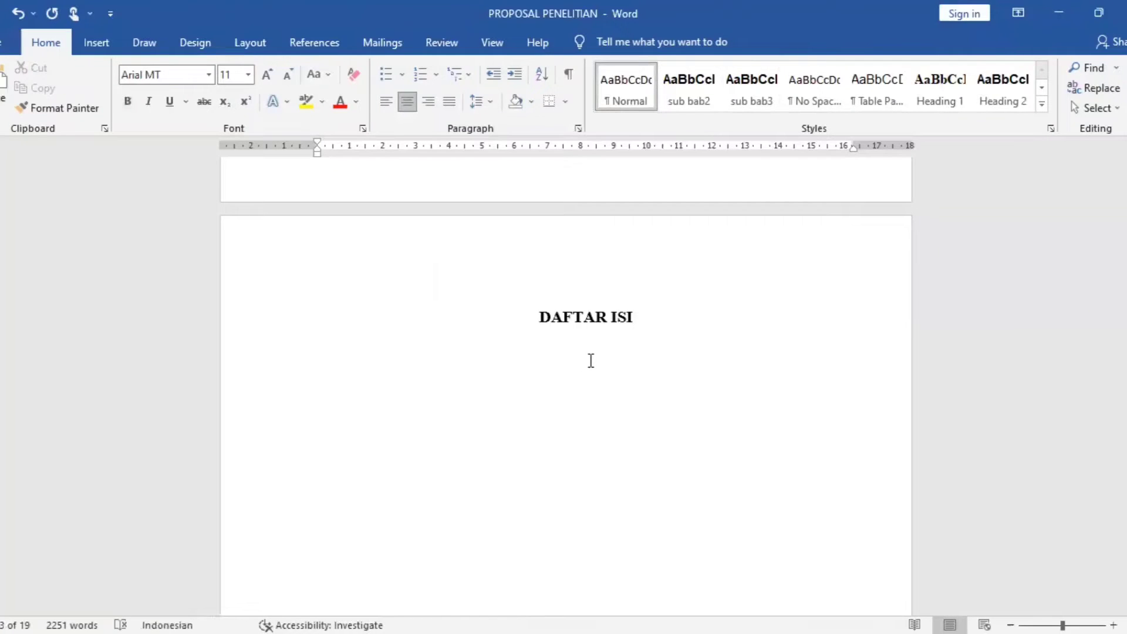
{"action": "left_click", "coordinate": [306, 47]}
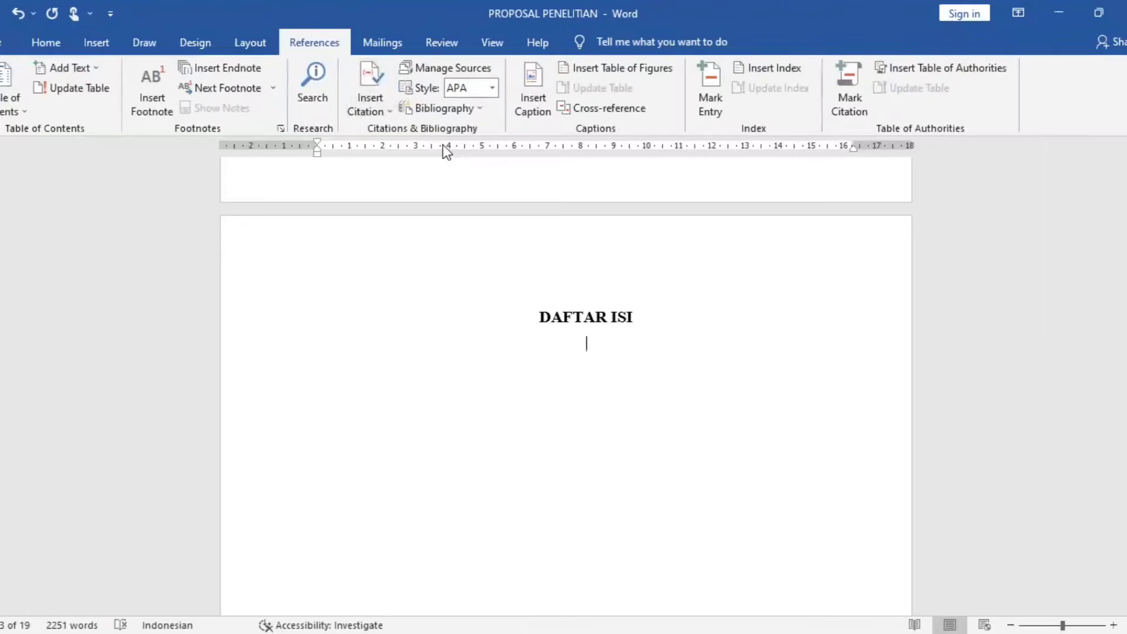
{"action": "left_click", "coordinate": [10, 112]}
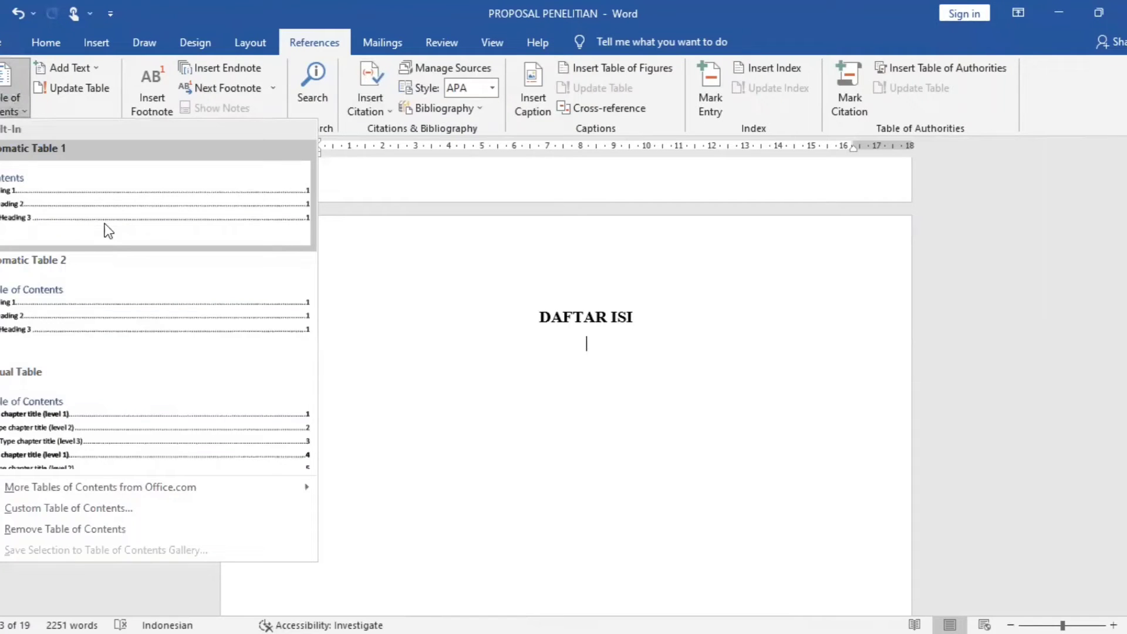
{"action": "left_click", "coordinate": [72, 209]}
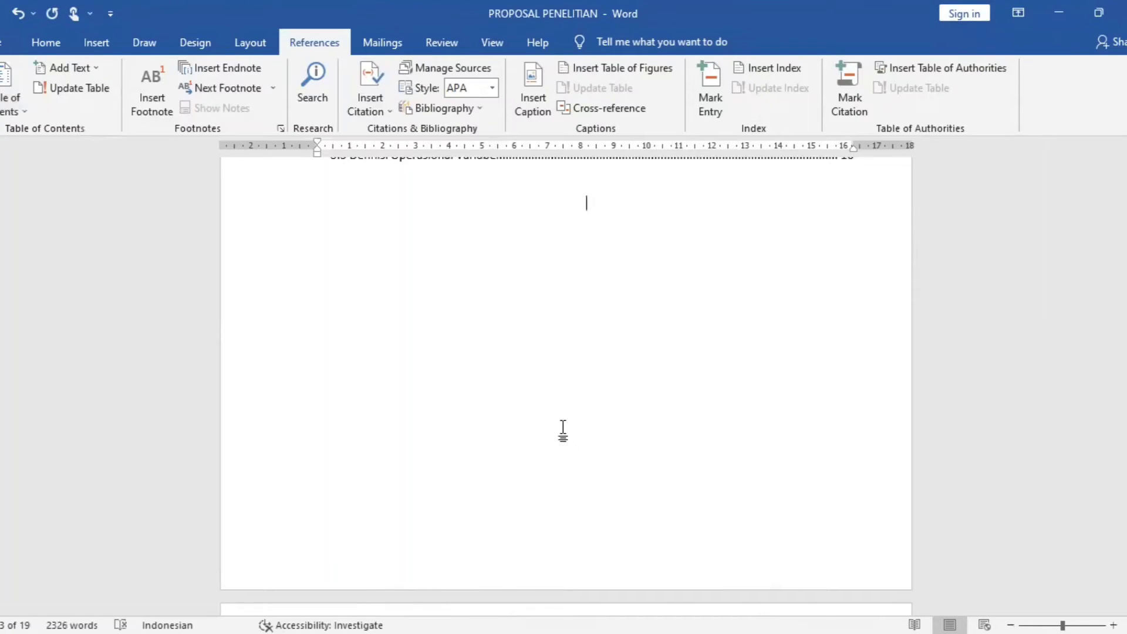
{"action": "scroll", "coordinate": [563, 430], "scroll_direction": "up", "scroll_amount": 10}
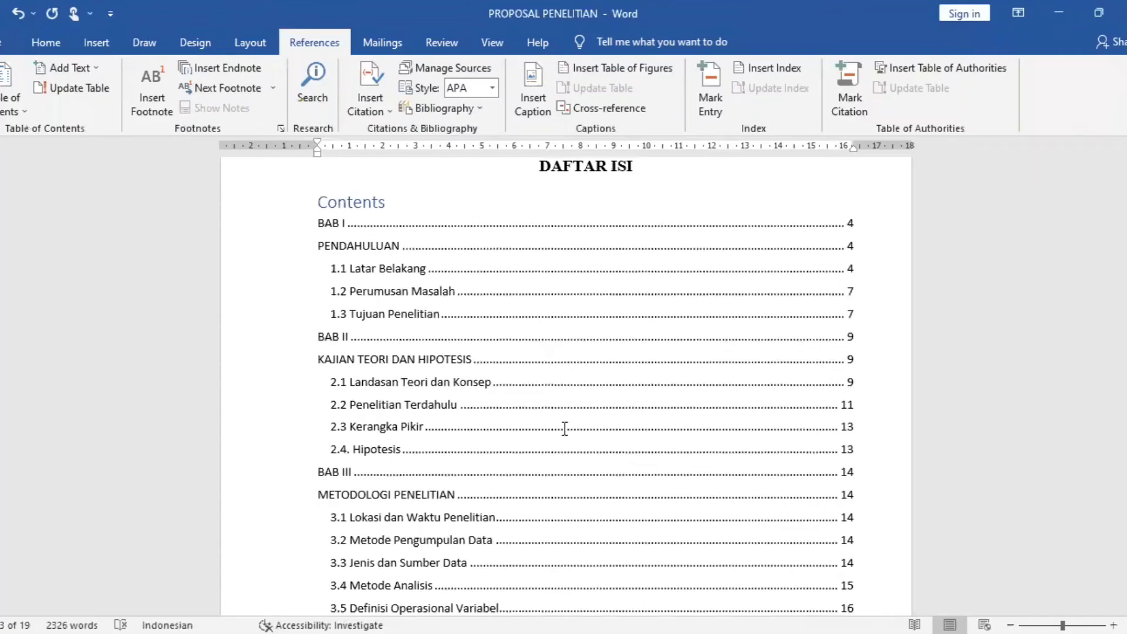
{"action": "scroll", "coordinate": [703, 183], "scroll_direction": "up", "scroll_amount": 1}
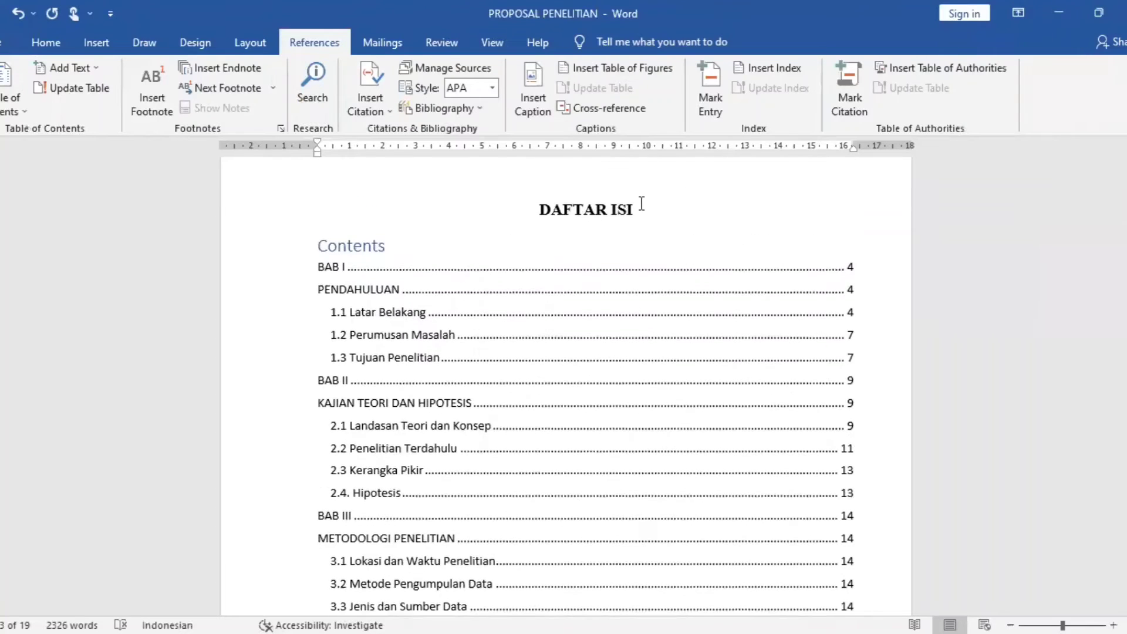
Copy the DAFTAR ISI heading, delete it from above the table of contents and paste it over the table's "Contents" title
{"action": "left_click", "coordinate": [546, 332]}
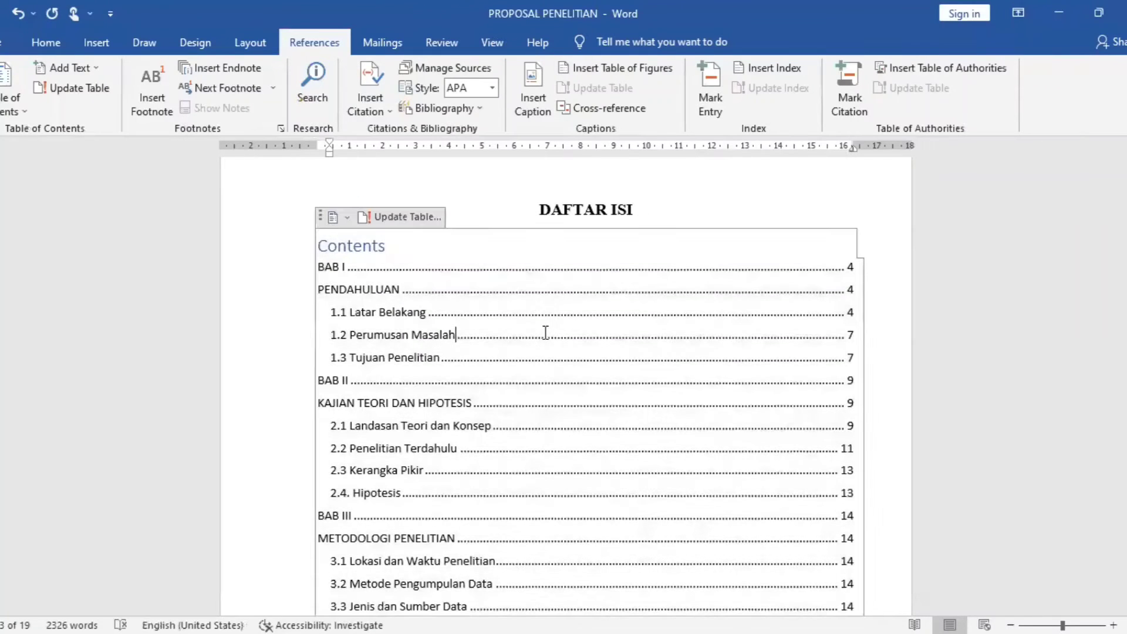
{"action": "left_click_drag", "start_coordinate": [643, 212], "coordinate": [551, 209]}
{"action": "key", "text": "ctrl+c"}
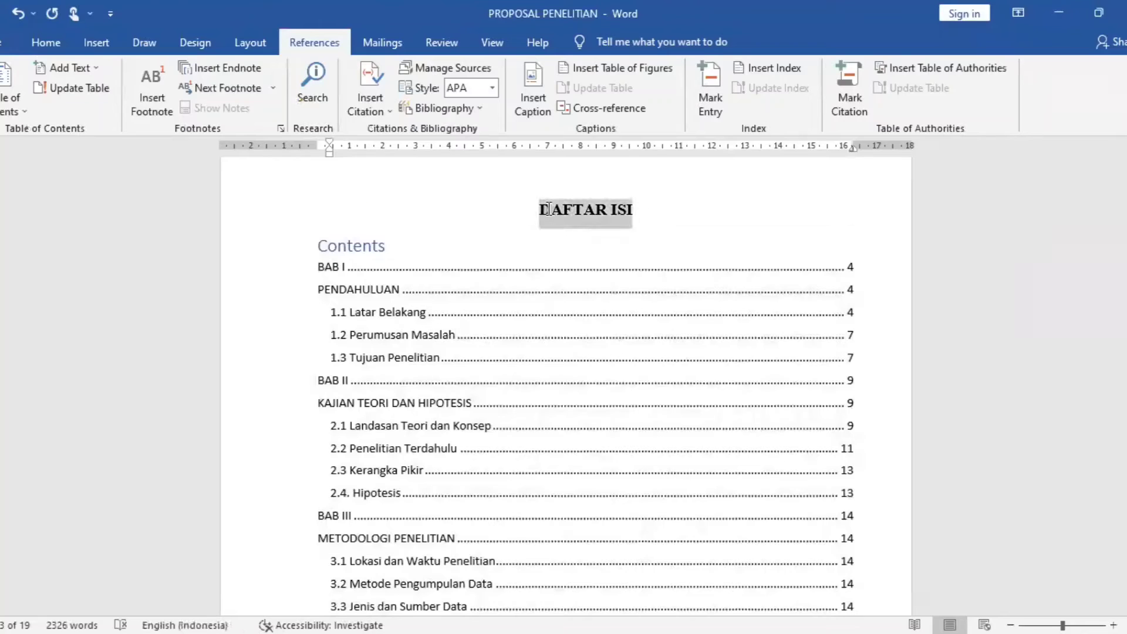
{"action": "key", "text": "BackSpace"}
{"action": "key", "text": "BackSpace"}
{"action": "key", "text": "BackSpace"}
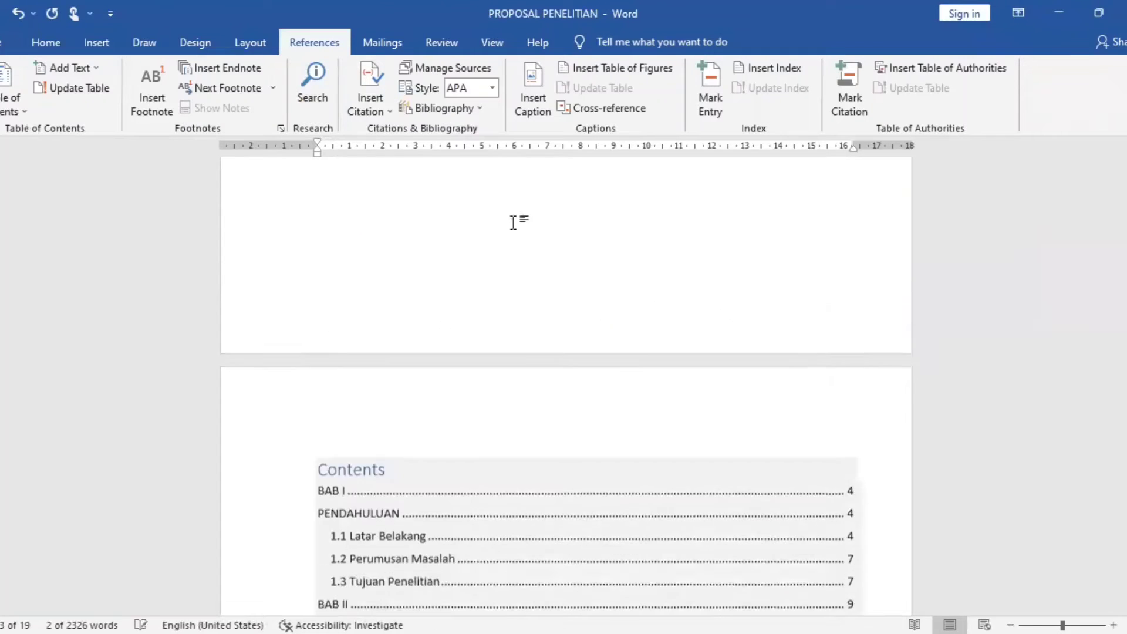
{"action": "left_click_drag", "start_coordinate": [388, 513], "coordinate": [318, 514]}
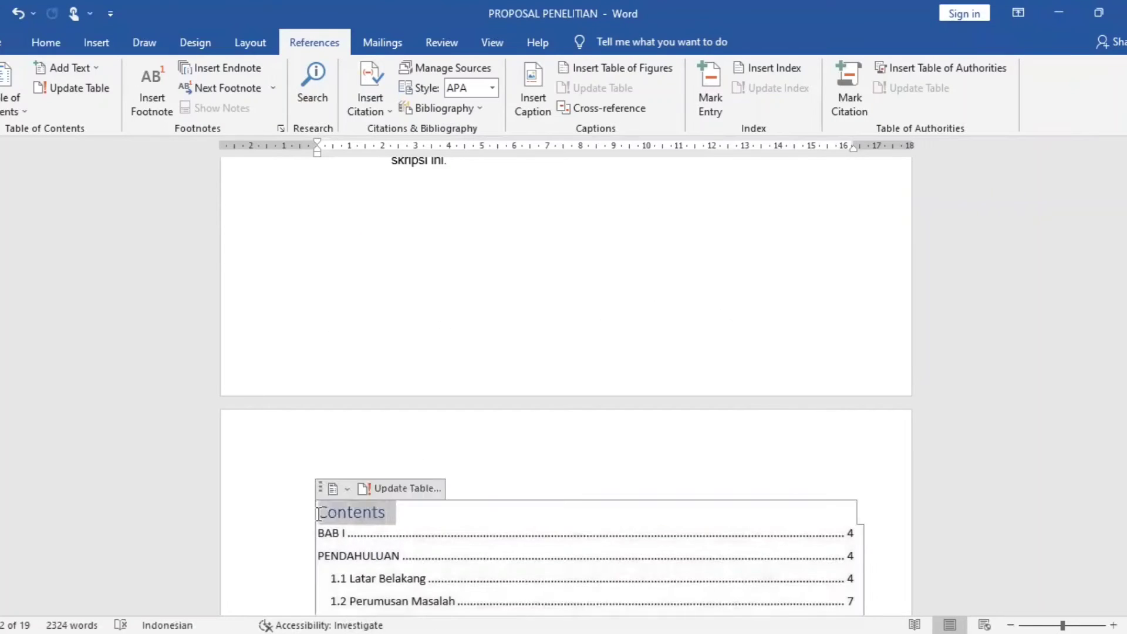
{"action": "key", "text": "ctrl+v"}
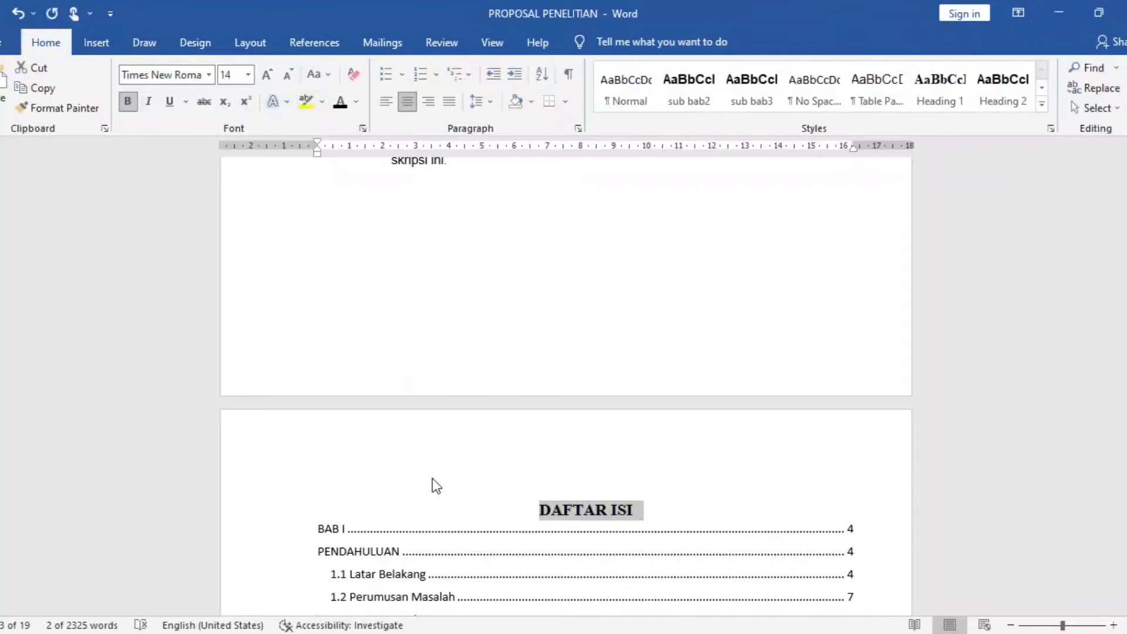
{"action": "scroll", "coordinate": [432, 477], "scroll_direction": "down", "scroll_amount": 4}
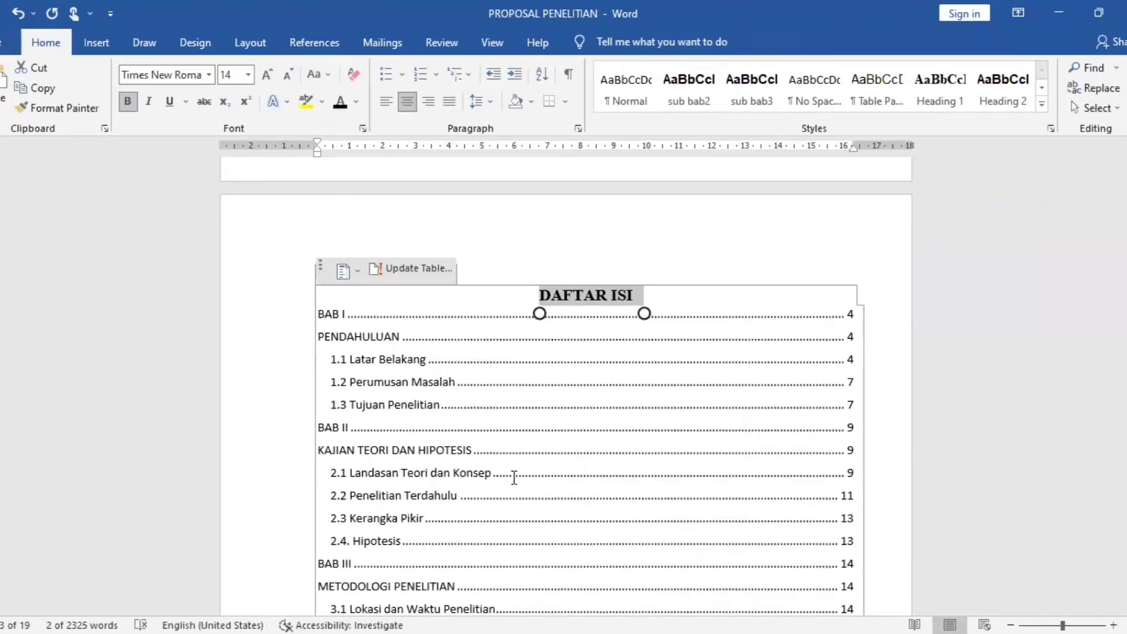
Follow the PENDAHULUAN contents entry and merge BAB I and PENDAHULUAN into one heading paragraph separated by a line break
{"action": "left_click", "coordinate": [378, 335], "text": "ctrl"}
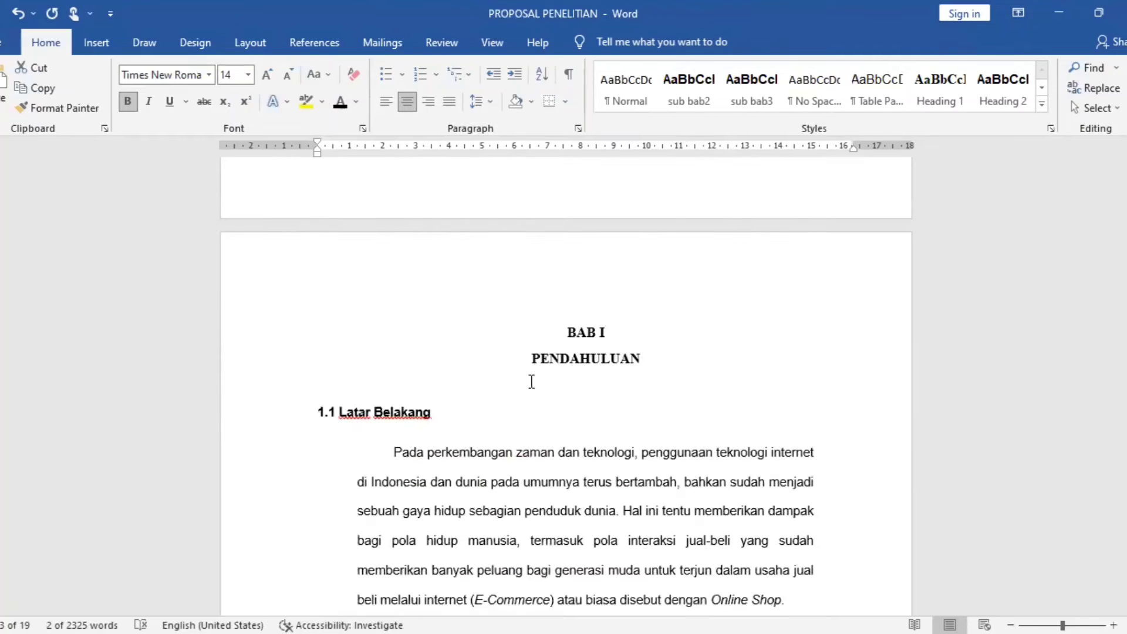
{"action": "left_click", "coordinate": [531, 359]}
{"action": "key", "text": "BackSpace"}
{"action": "key", "text": "BackSpace"}
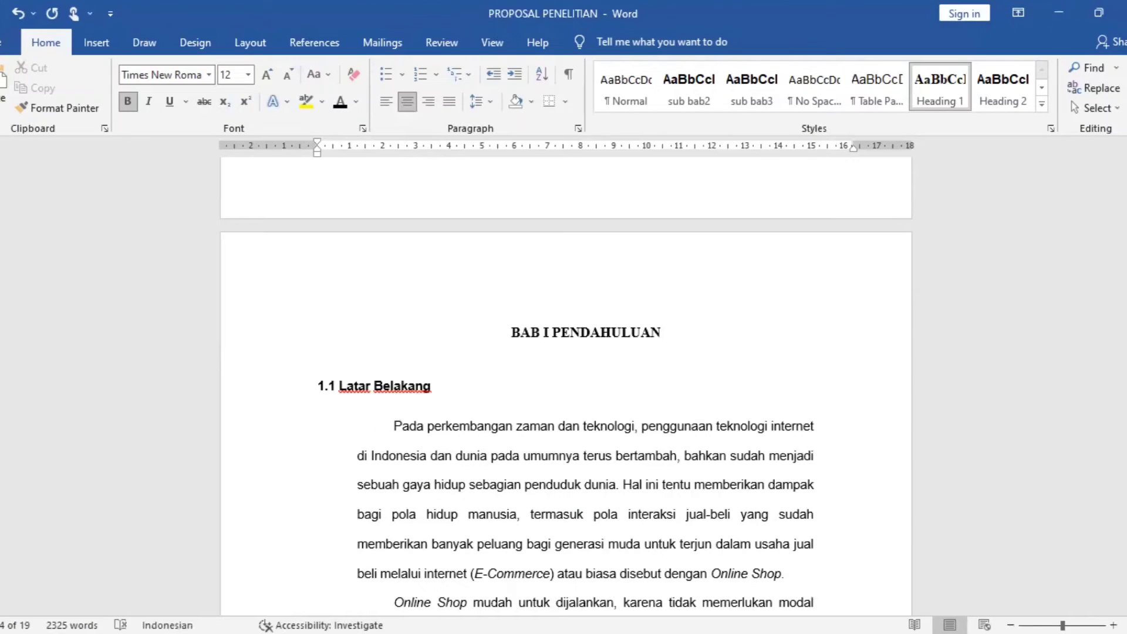
{"action": "key", "text": "shift+Return"}
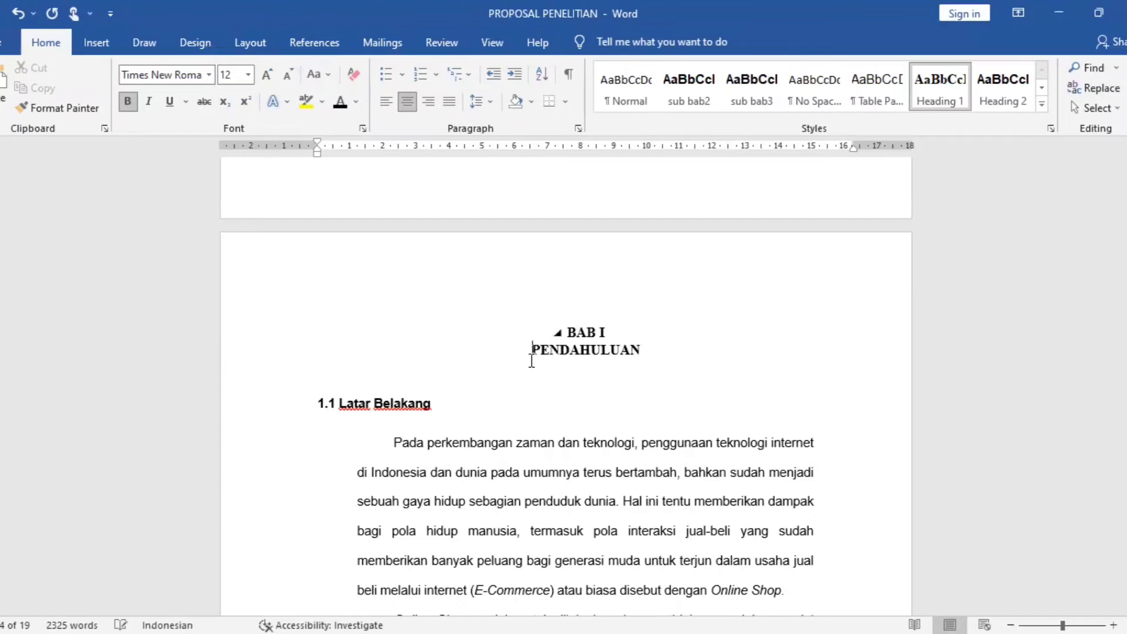
Merge BAB II and KAJIAN TEORI DAN HIPOTESIS into one centred heading paragraph separated by a line break
{"action": "scroll", "coordinate": [531, 360], "scroll_direction": "down", "scroll_amount": 20}
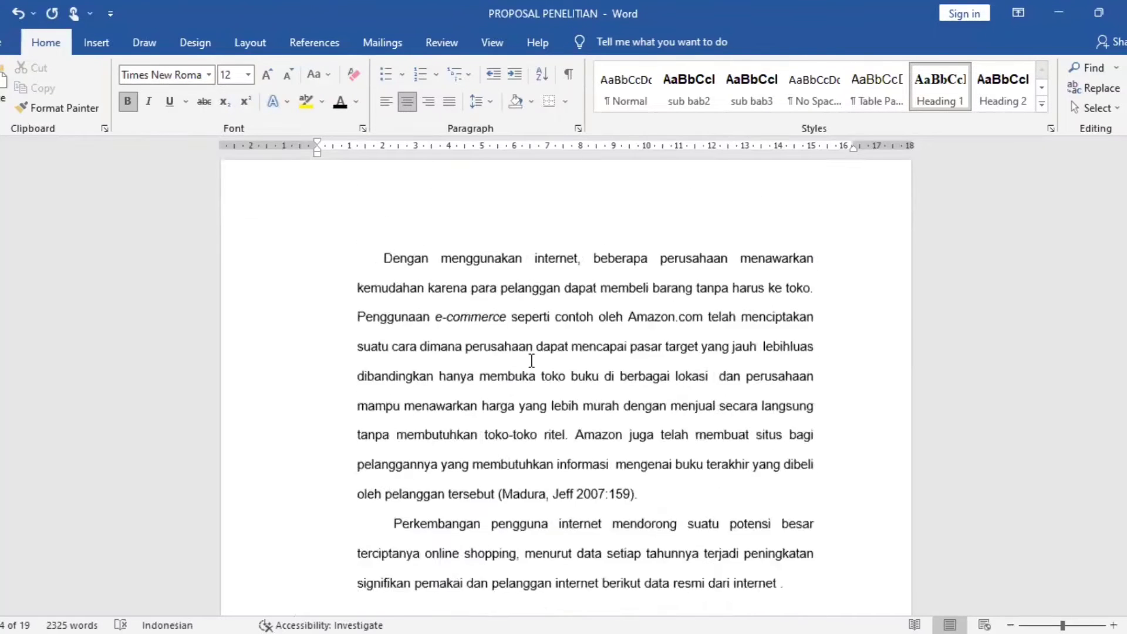
{"action": "scroll", "coordinate": [531, 360], "scroll_direction": "down", "scroll_amount": 20}
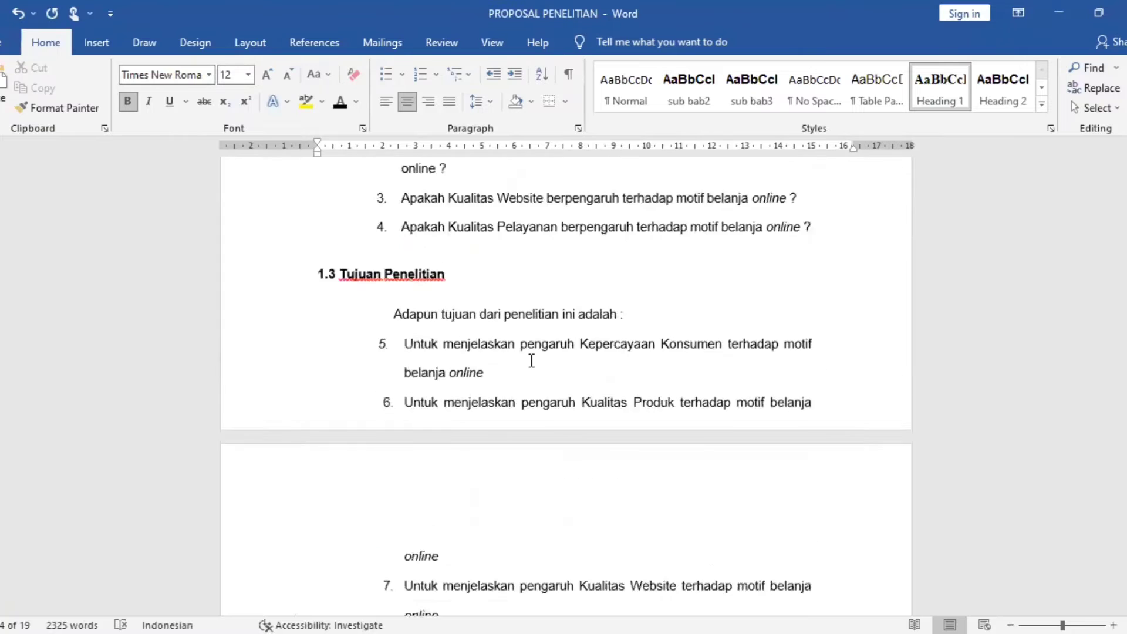
{"action": "scroll", "coordinate": [531, 360], "scroll_direction": "down", "scroll_amount": 5}
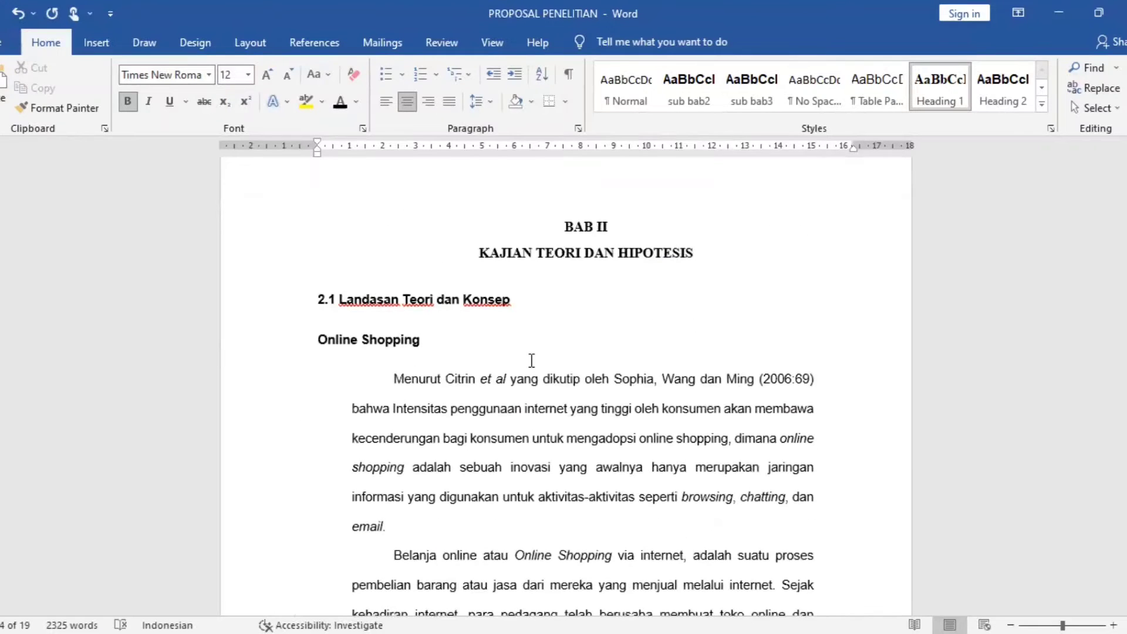
{"action": "left_click", "coordinate": [481, 259]}
{"action": "key", "text": "BackSpace"}
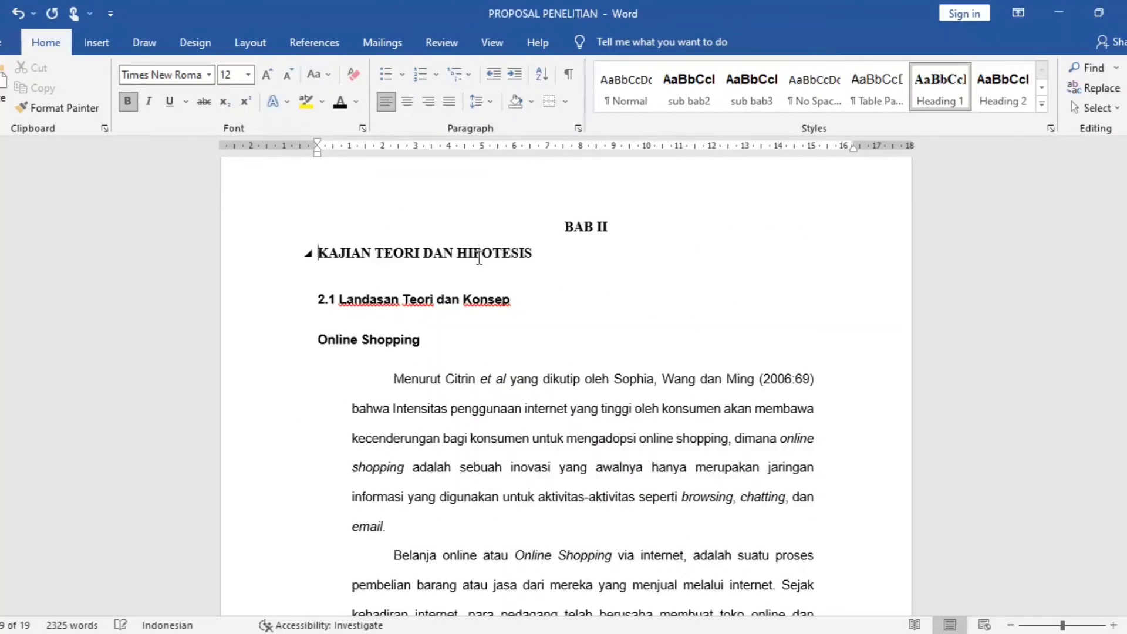
{"action": "key", "text": "BackSpace"}
{"action": "key", "text": "ctrl+z"}
{"action": "key", "text": "ctrl+z"}
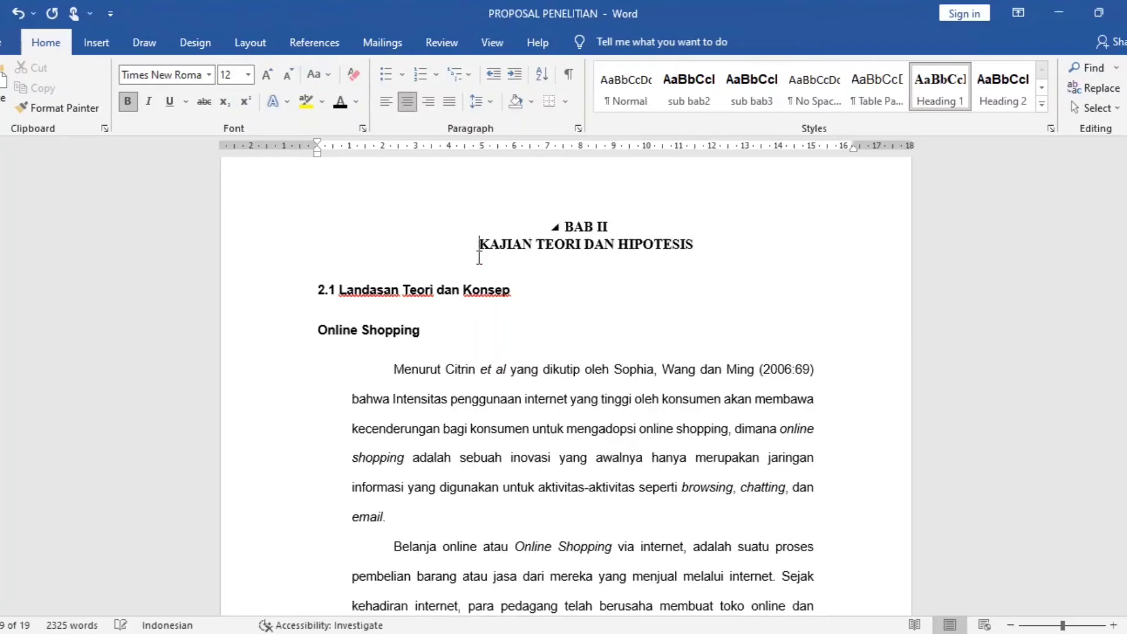
Merge BAB III and METODOLOGI PENELITIAN into one centred heading paragraph separated by a line break
{"action": "scroll", "coordinate": [479, 257], "scroll_direction": "down", "scroll_amount": 10}
{"action": "scroll", "coordinate": [479, 257], "scroll_direction": "down", "scroll_amount": 20}
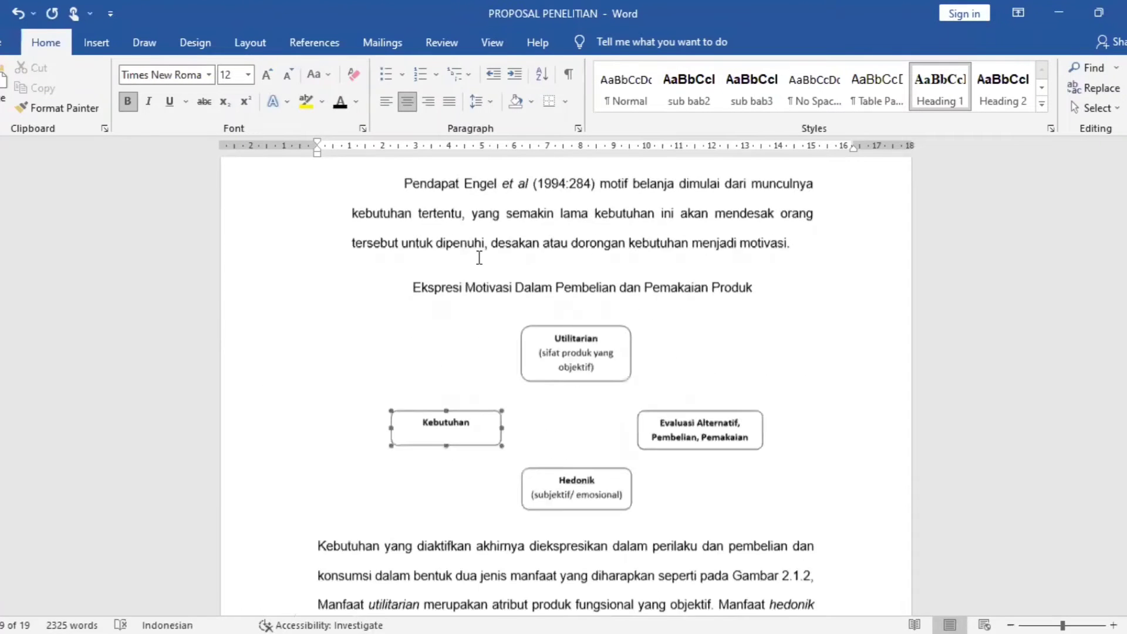
{"action": "scroll", "coordinate": [479, 258], "scroll_direction": "down", "scroll_amount": 15}
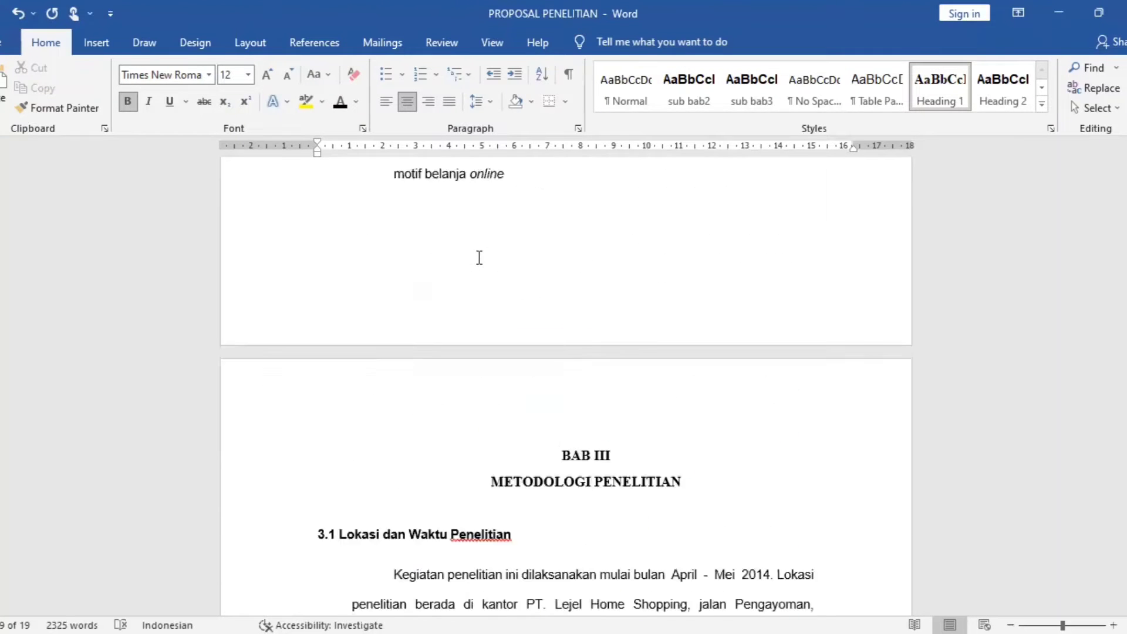
{"action": "left_click", "coordinate": [478, 244]}
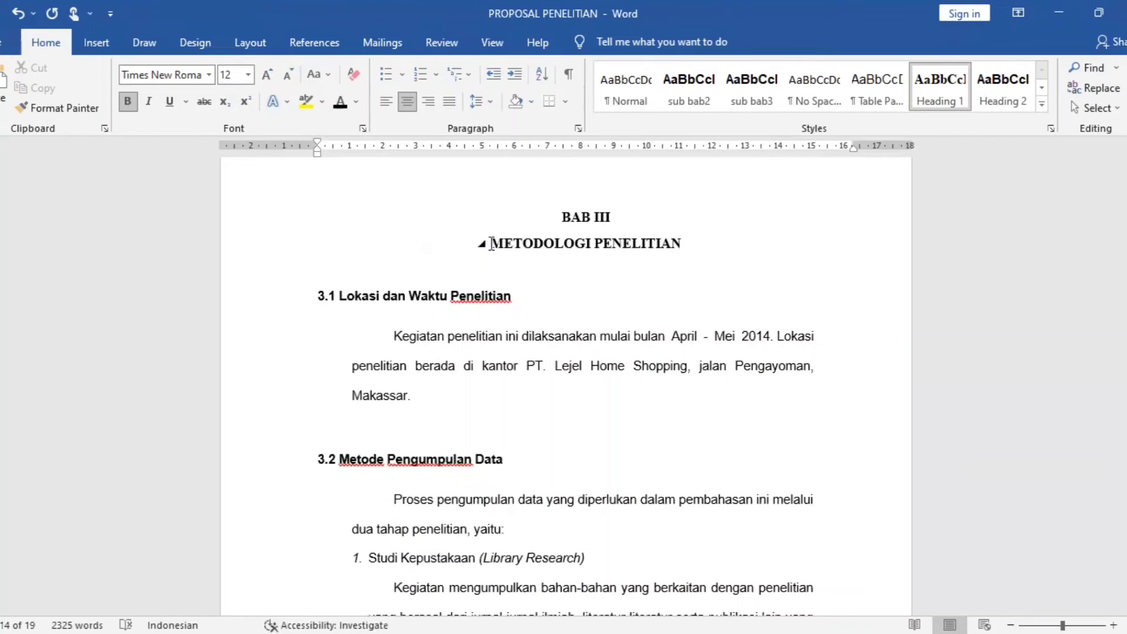
{"action": "key", "text": "BackSpace"}
{"action": "key", "text": "BackSpace"}
{"action": "key", "text": "ctrl+z"}
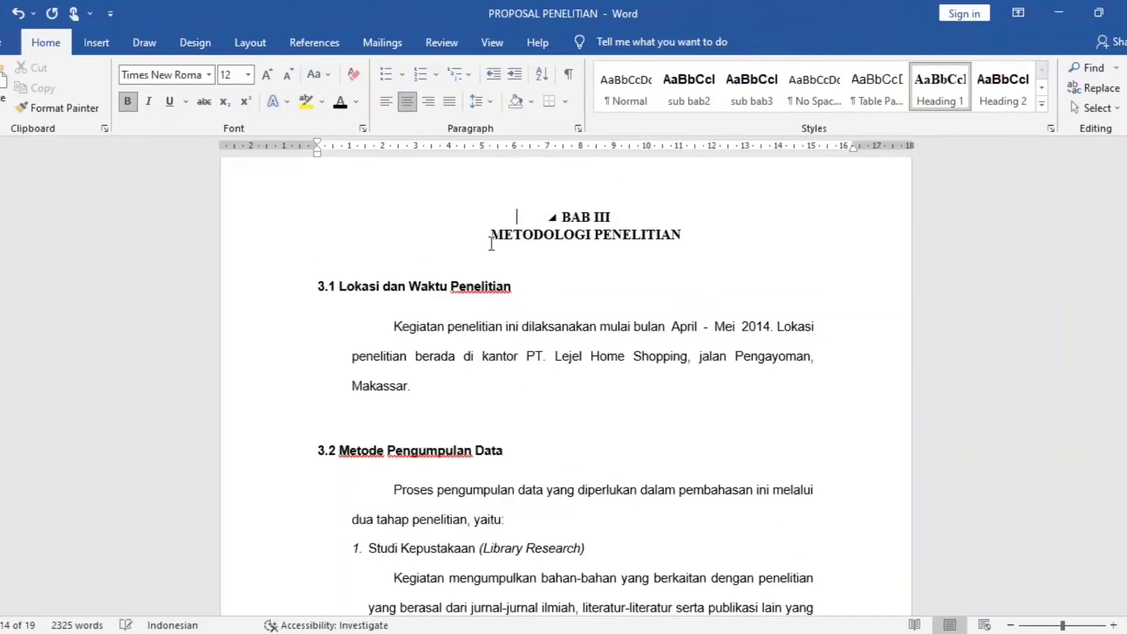
Update the entire DAFTAR ISI table of contents, including its entries and page numbers
{"action": "scroll", "coordinate": [491, 244], "scroll_direction": "up", "scroll_amount": 15}
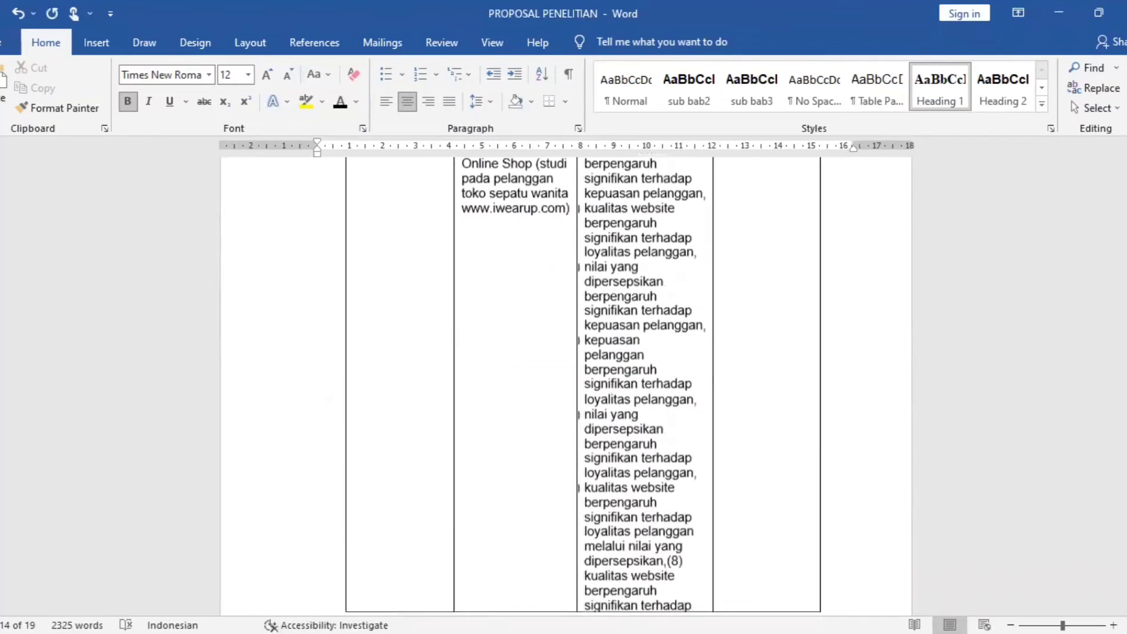
{"action": "left_click_drag", "start_coordinate": [1121, 464], "coordinate": [1121, 229]}
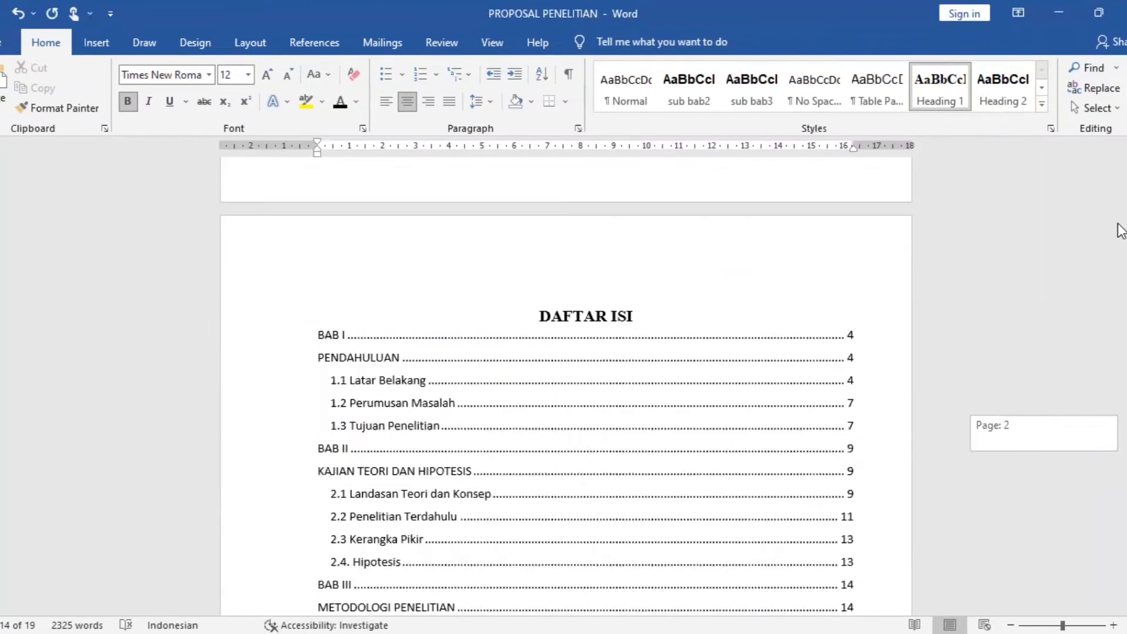
{"action": "left_click", "coordinate": [377, 358]}
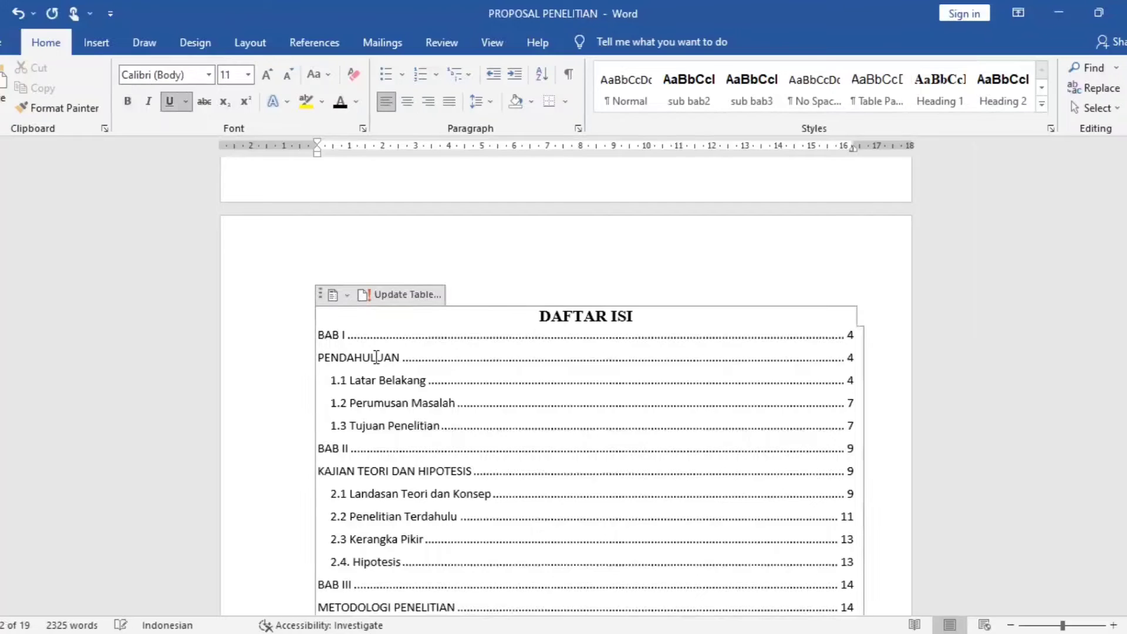
{"action": "left_click", "coordinate": [409, 295]}
{"action": "left_click", "coordinate": [487, 324]}
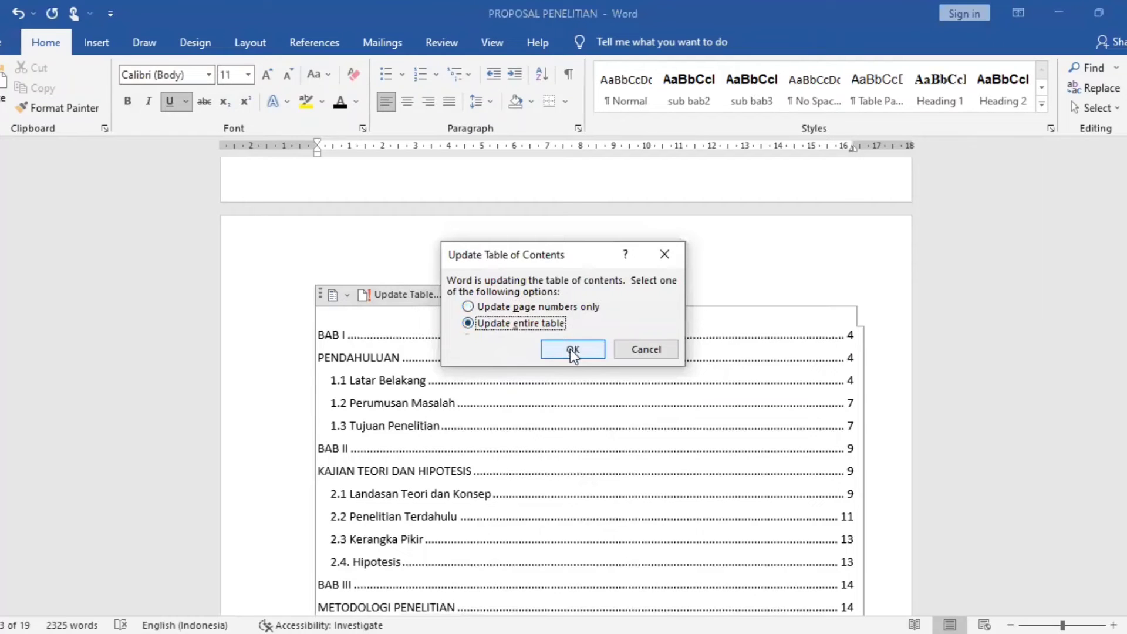
{"action": "left_click", "coordinate": [572, 351]}
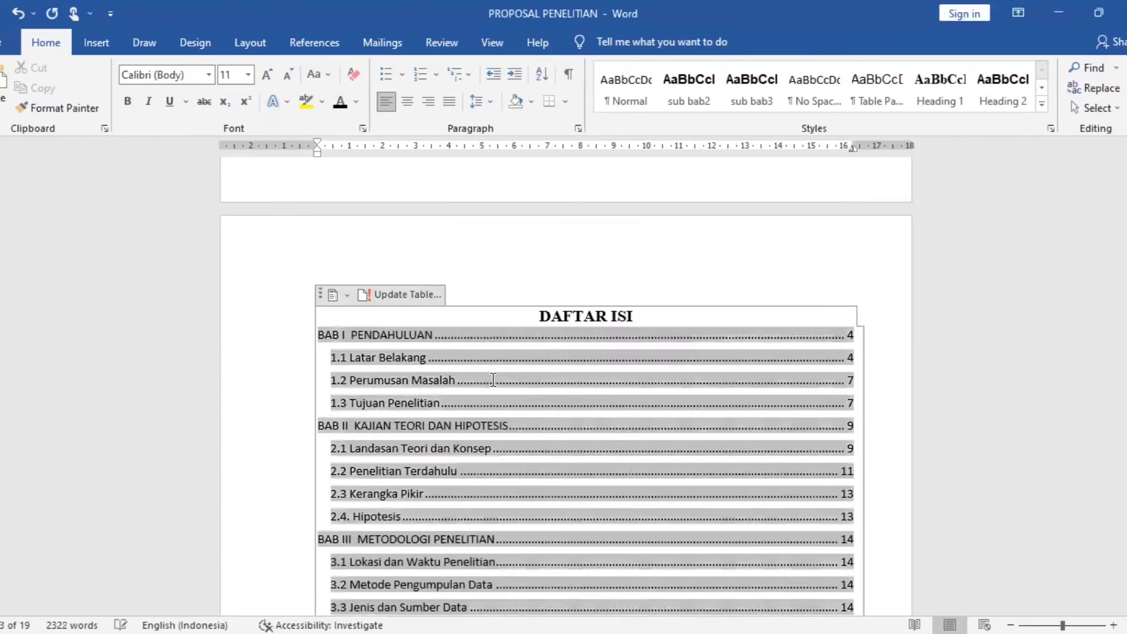
{"action": "left_click", "coordinate": [464, 364]}
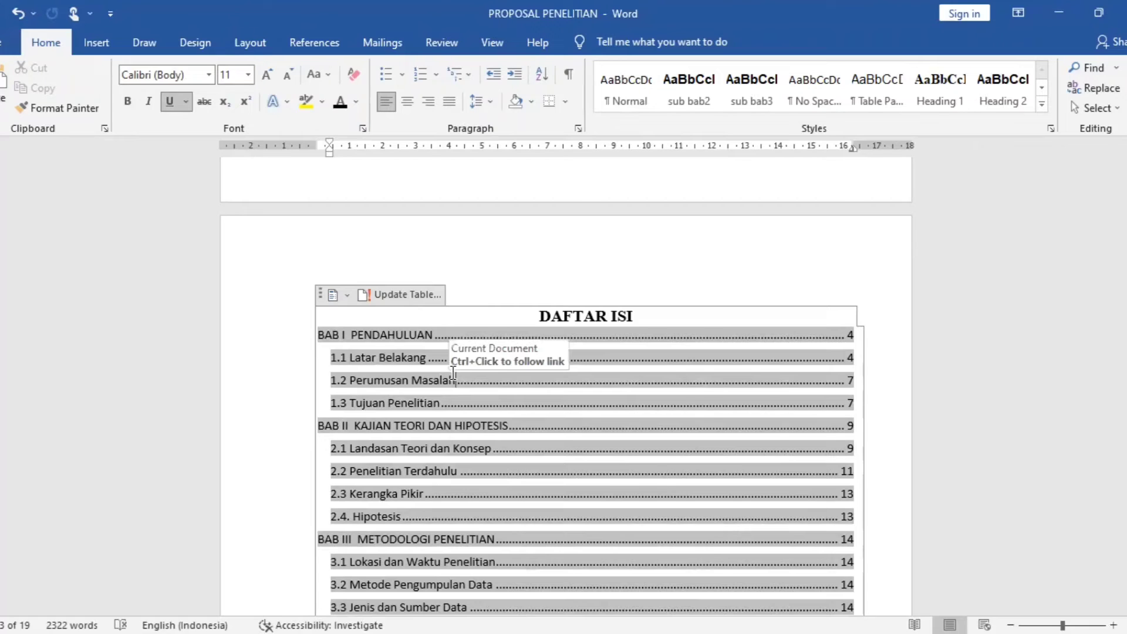
{"action": "scroll", "coordinate": [453, 373], "scroll_direction": "down", "scroll_amount": 3}
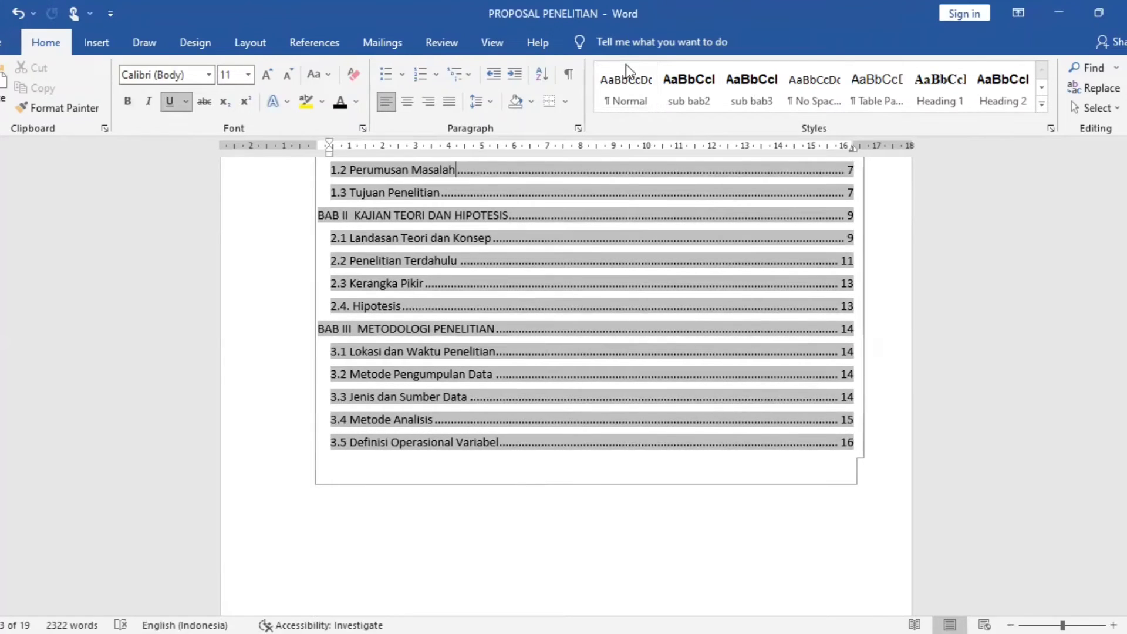
{"action": "key", "text": "ctrl+z"}
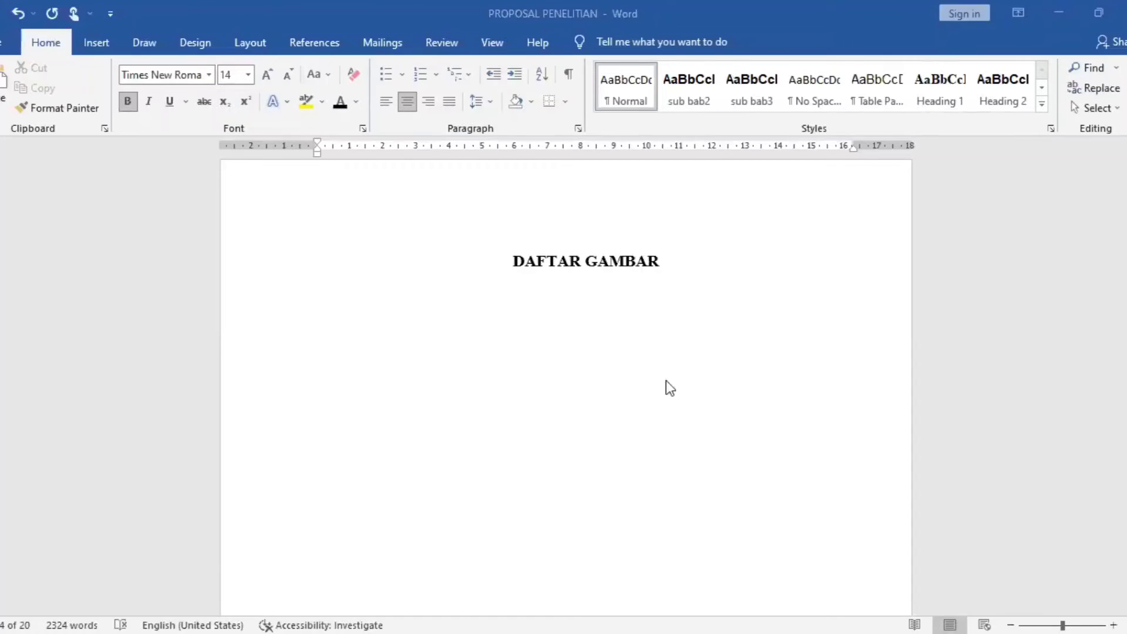
{"action": "key", "text": "ctrl+z"}
Start a caption for the PT. Yontin Sejahtera cash flow picture in BAB I and create the new caption label "Gambar 1."
{"action": "scroll", "coordinate": [670, 388], "scroll_direction": "down", "scroll_amount": 15}
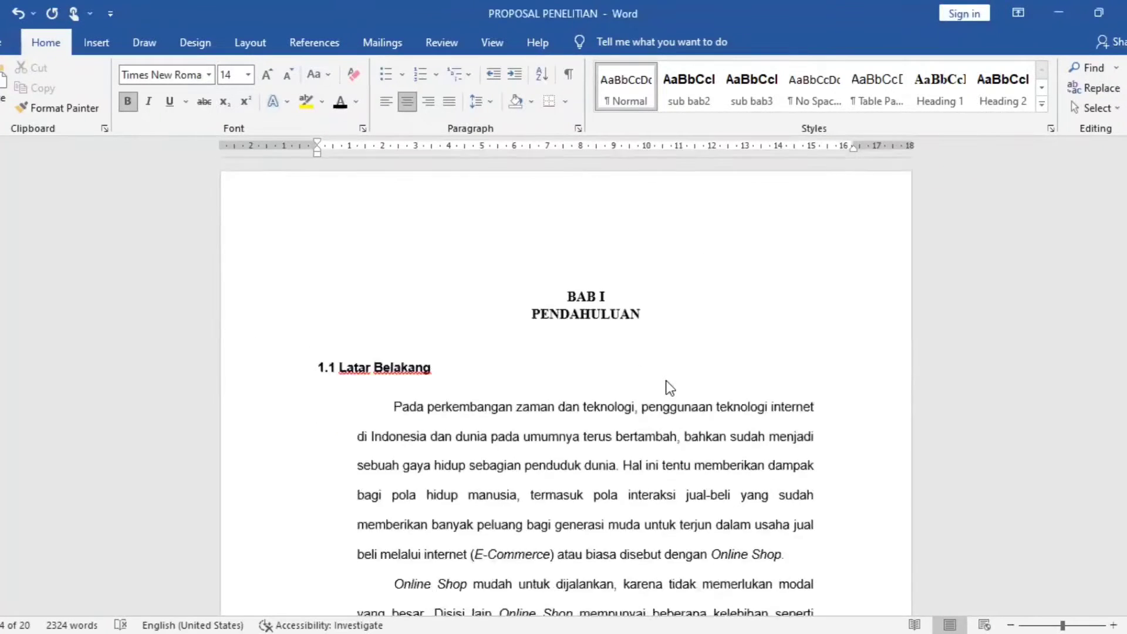
{"action": "scroll", "coordinate": [665, 385], "scroll_direction": "up", "scroll_amount": 1}
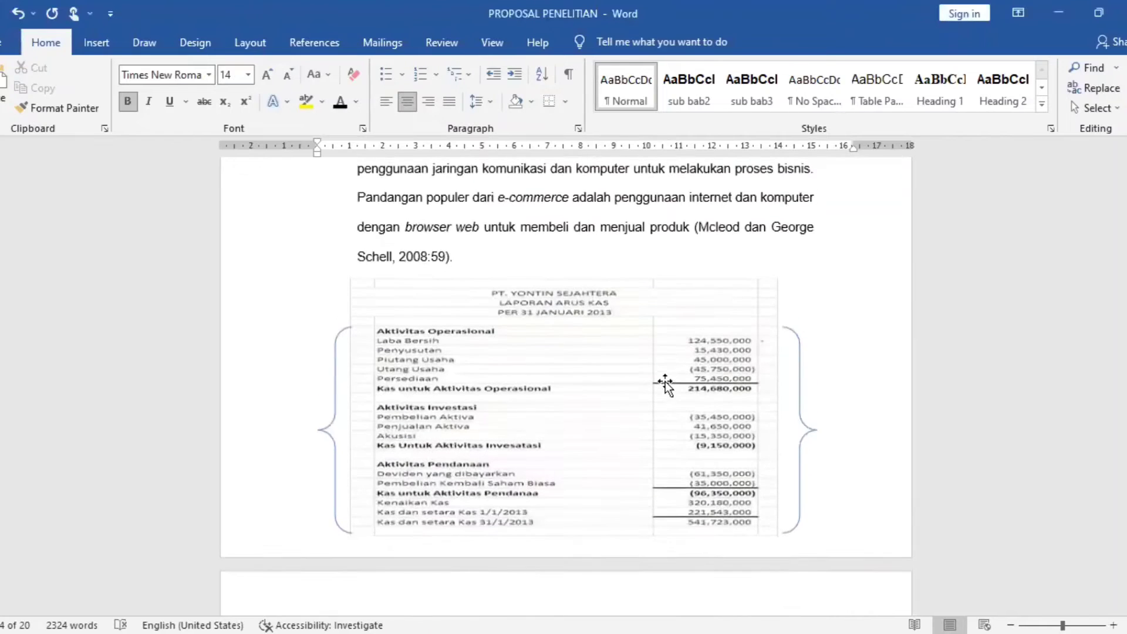
{"action": "left_click", "coordinate": [541, 371]}
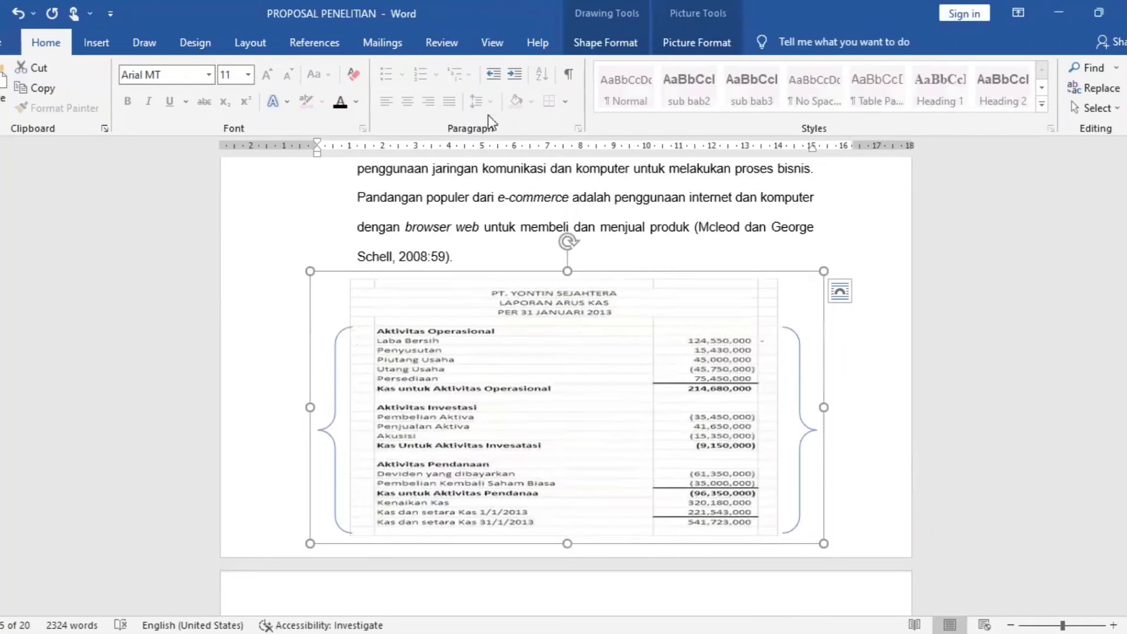
{"action": "left_click", "coordinate": [311, 44]}
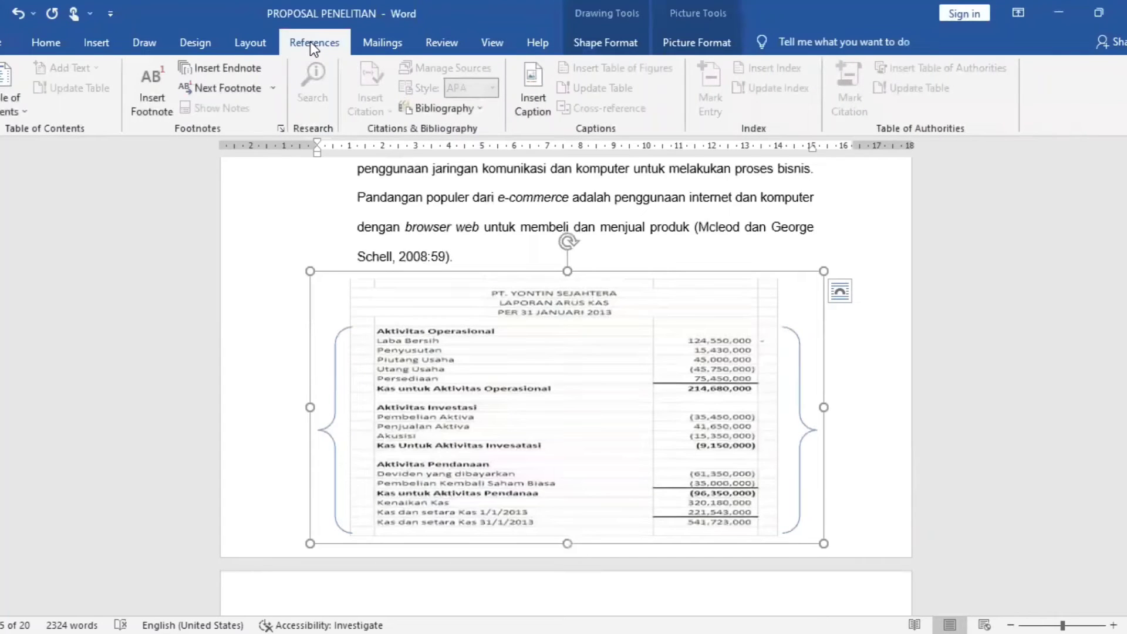
{"action": "left_click", "coordinate": [534, 112]}
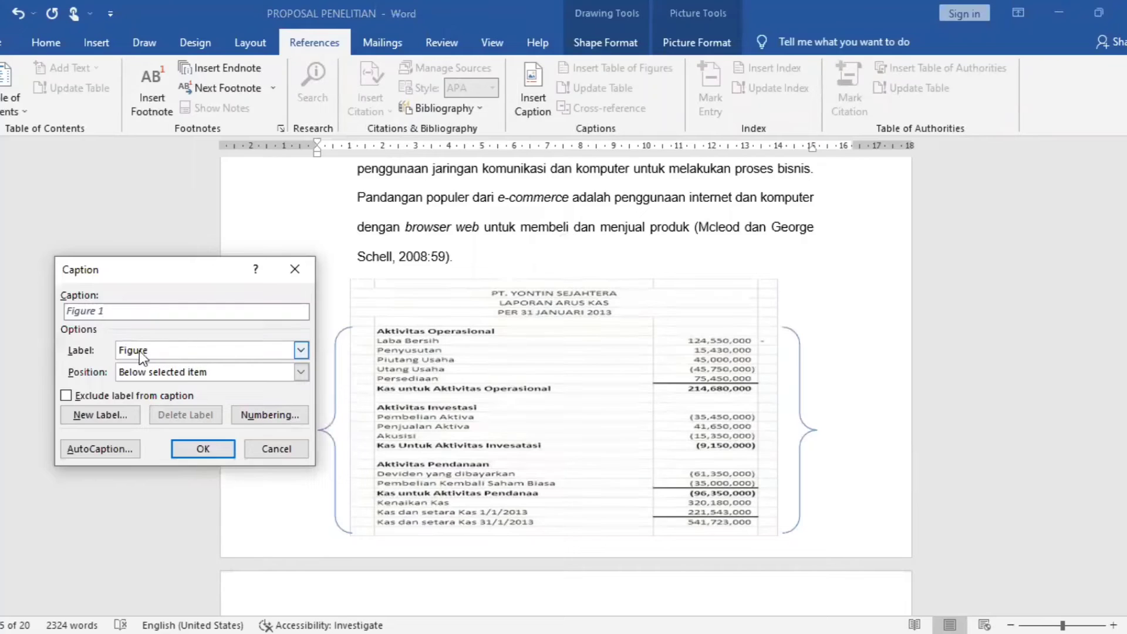
{"action": "left_click", "coordinate": [89, 414]}
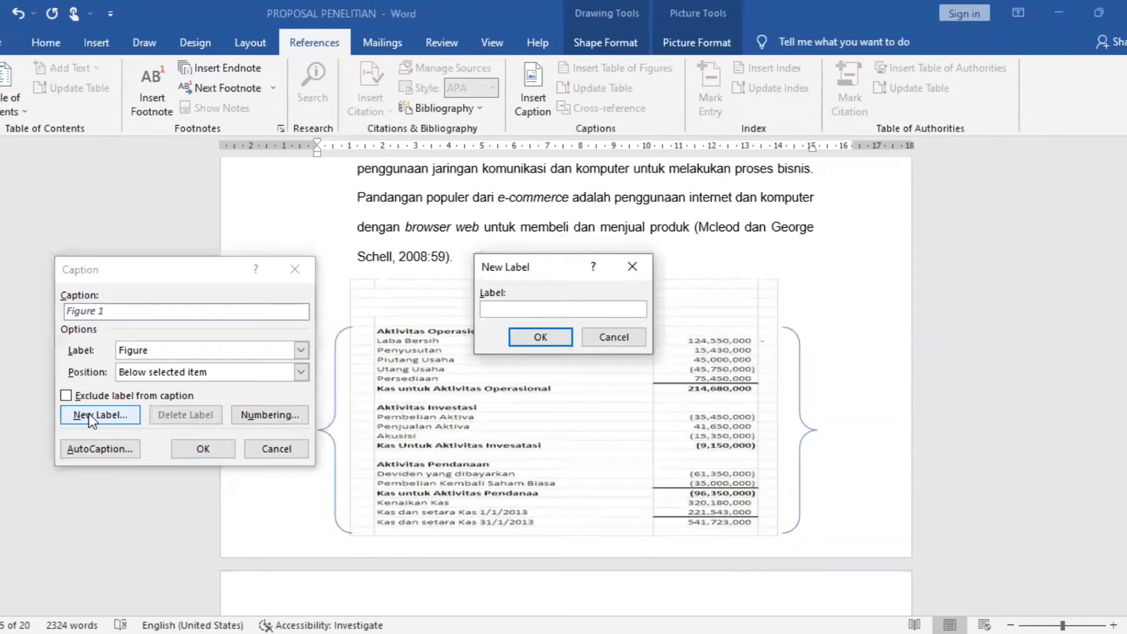
{"action": "type", "text": "F"}
{"action": "key", "text": "BackSpace"}
{"action": "type", "text": "Ga"}
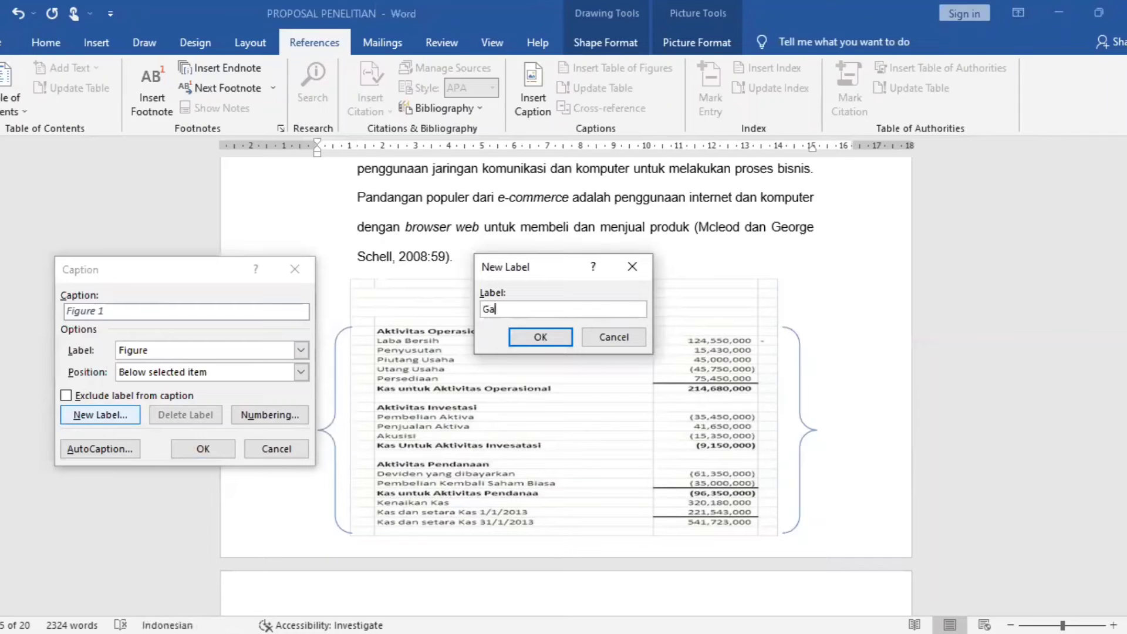
{"action": "type", "text": "mbar 1."}
{"action": "left_click", "coordinate": [540, 338]}
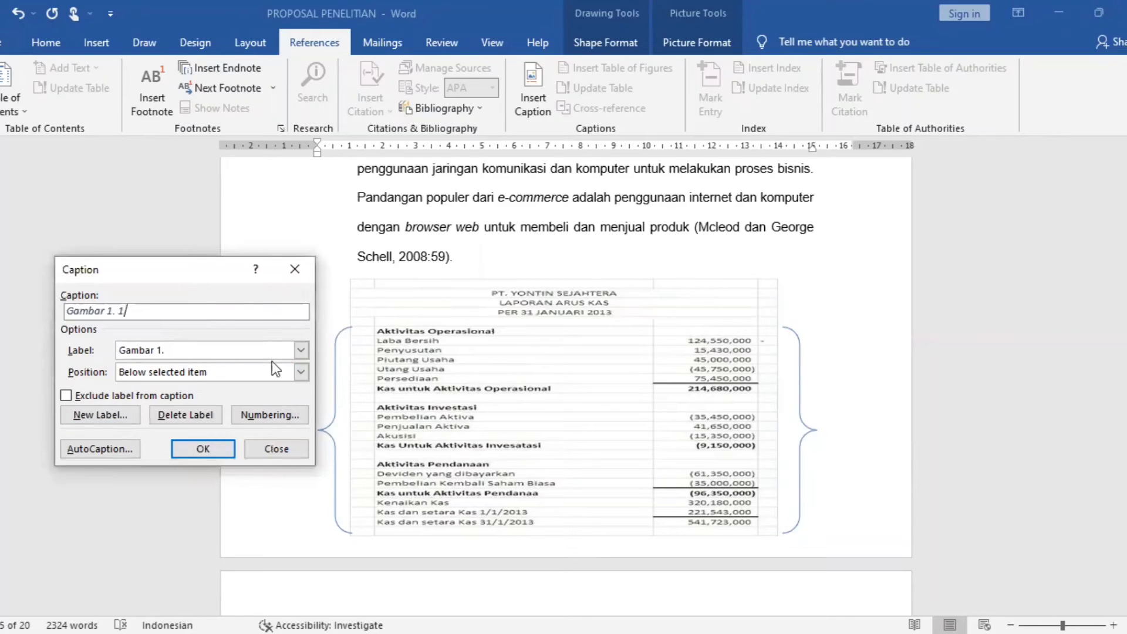
Insert the caption "Gambar 1. 1 Laporan Arus Kas" below the selected cash flow picture
{"action": "left_click", "coordinate": [300, 372]}
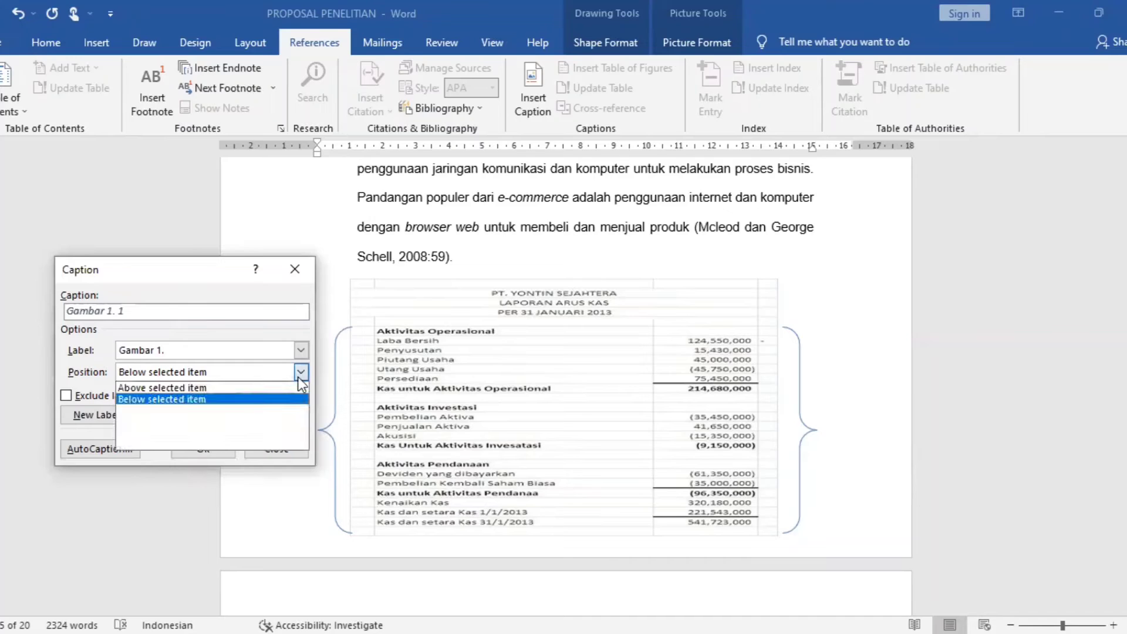
{"action": "left_click", "coordinate": [176, 398]}
{"action": "left_click", "coordinate": [150, 307]}
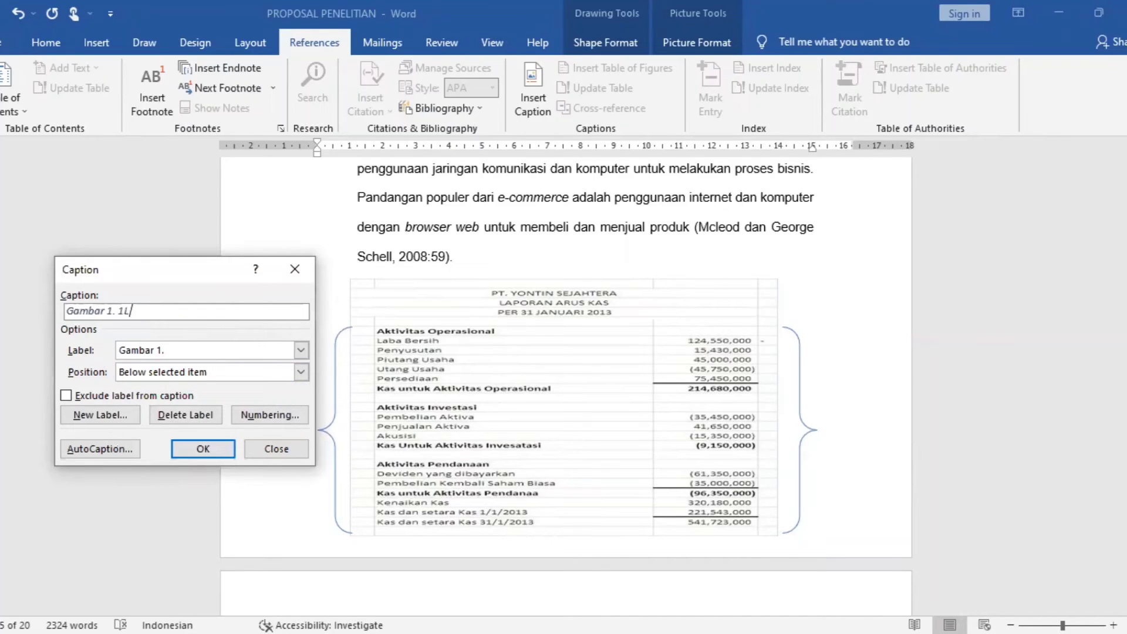
{"action": "type", "text": "La"}
{"action": "type", "text": "Laa"}
{"action": "key", "text": "BackSpace"}
{"action": "type", "text": "poran Arus Kas"}
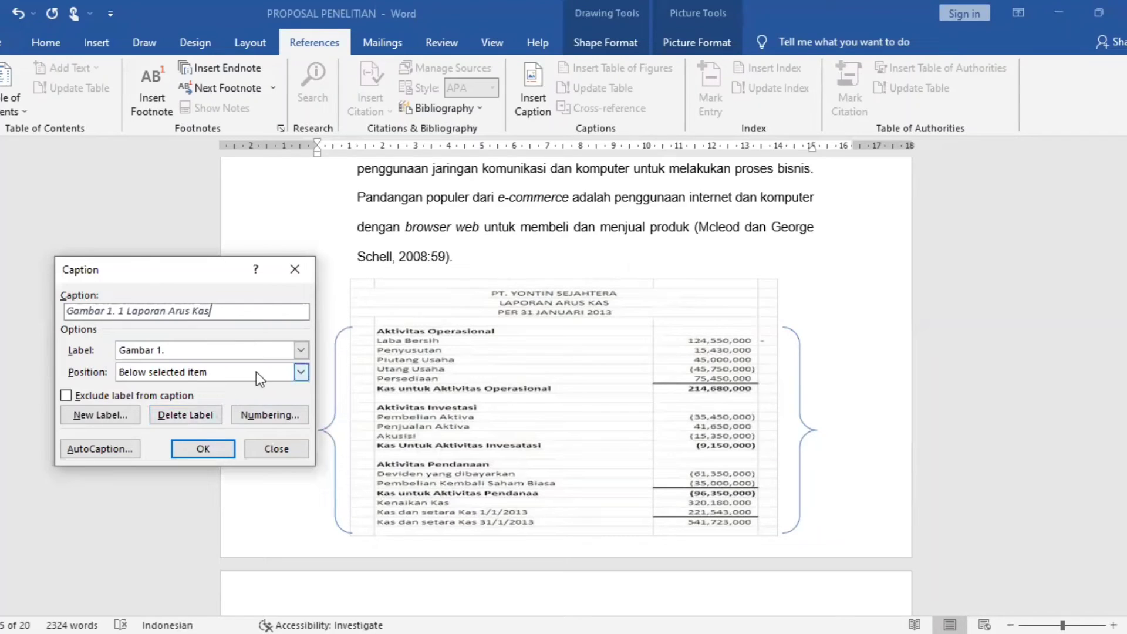
{"action": "left_click", "coordinate": [300, 373]}
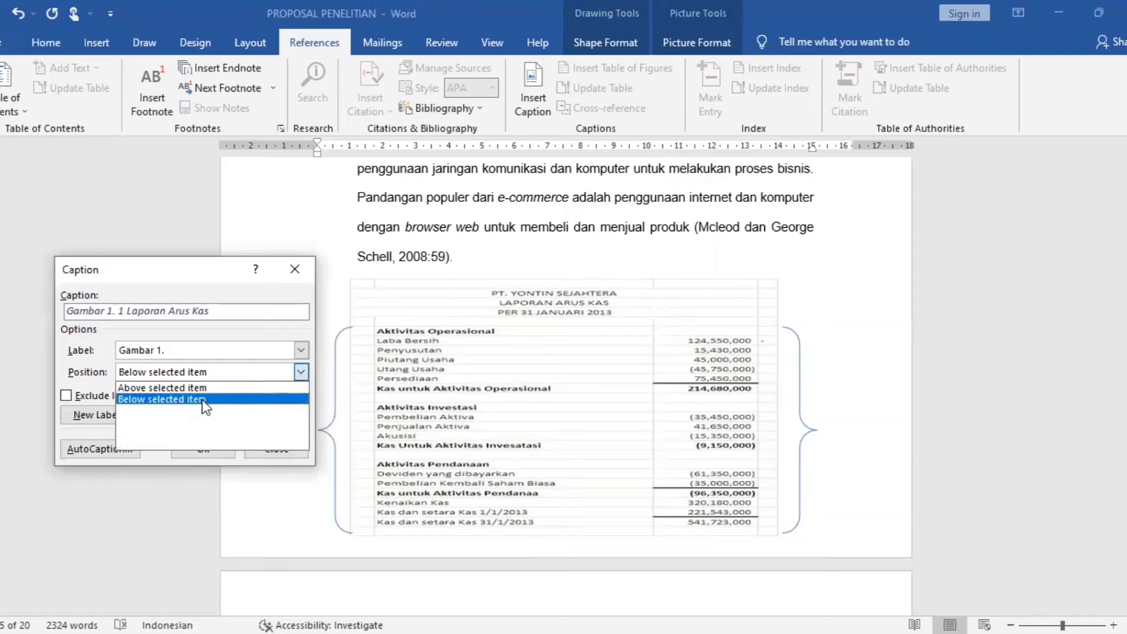
{"action": "left_click", "coordinate": [239, 377]}
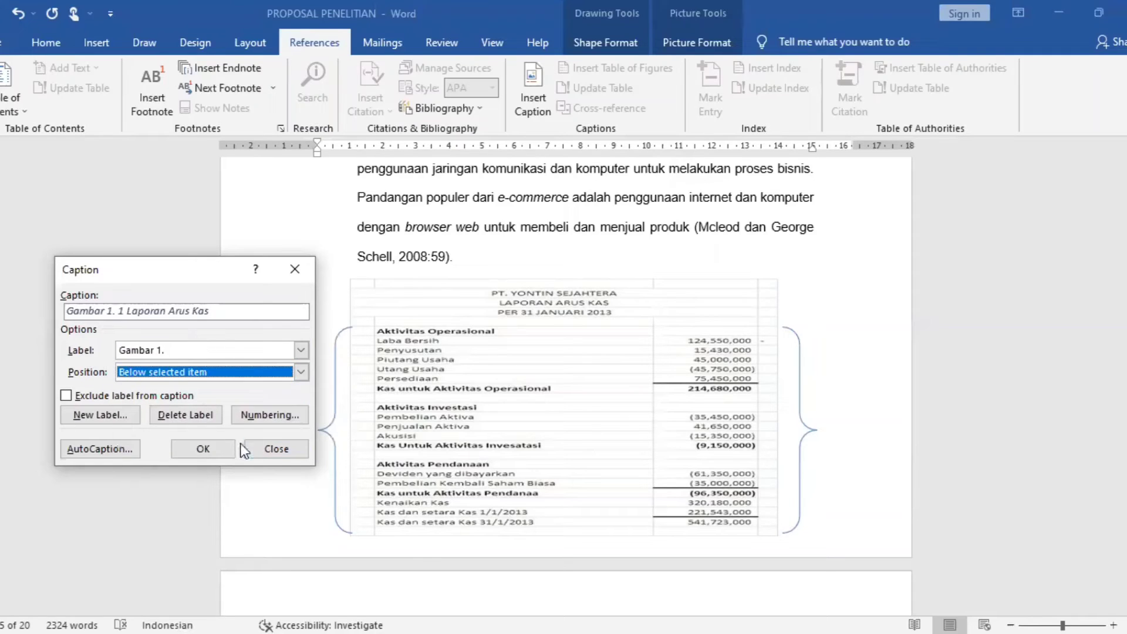
{"action": "left_click", "coordinate": [184, 451]}
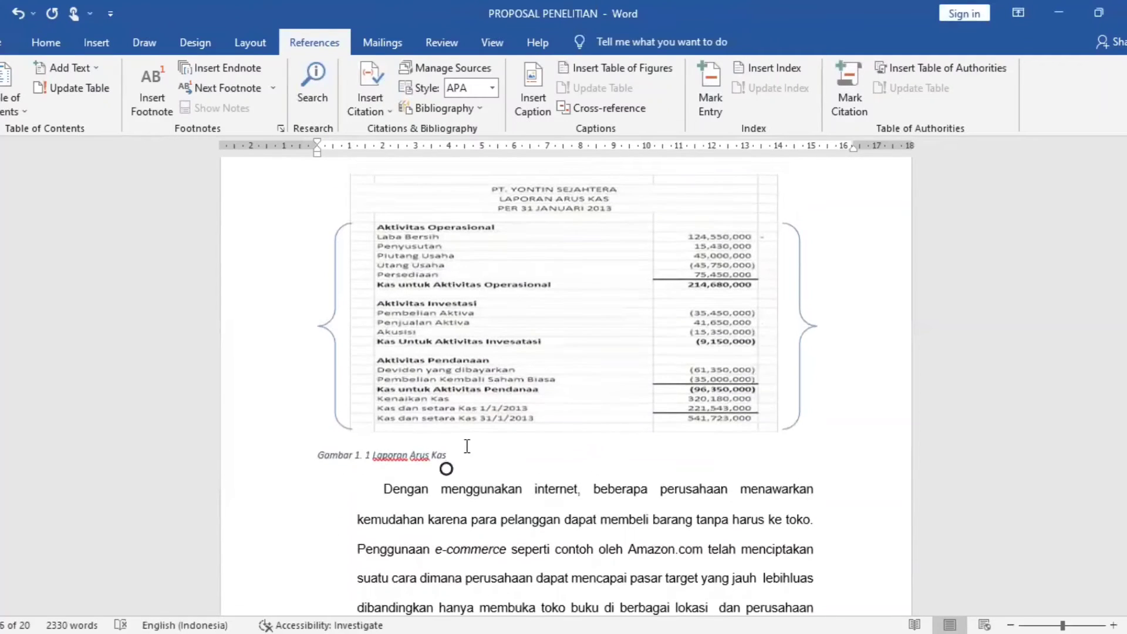
Centre the "Gambar 1. 1 Laporan Arus Kas" caption paragraph and make its text bold
{"action": "left_click_drag", "start_coordinate": [454, 455], "coordinate": [318, 455]}
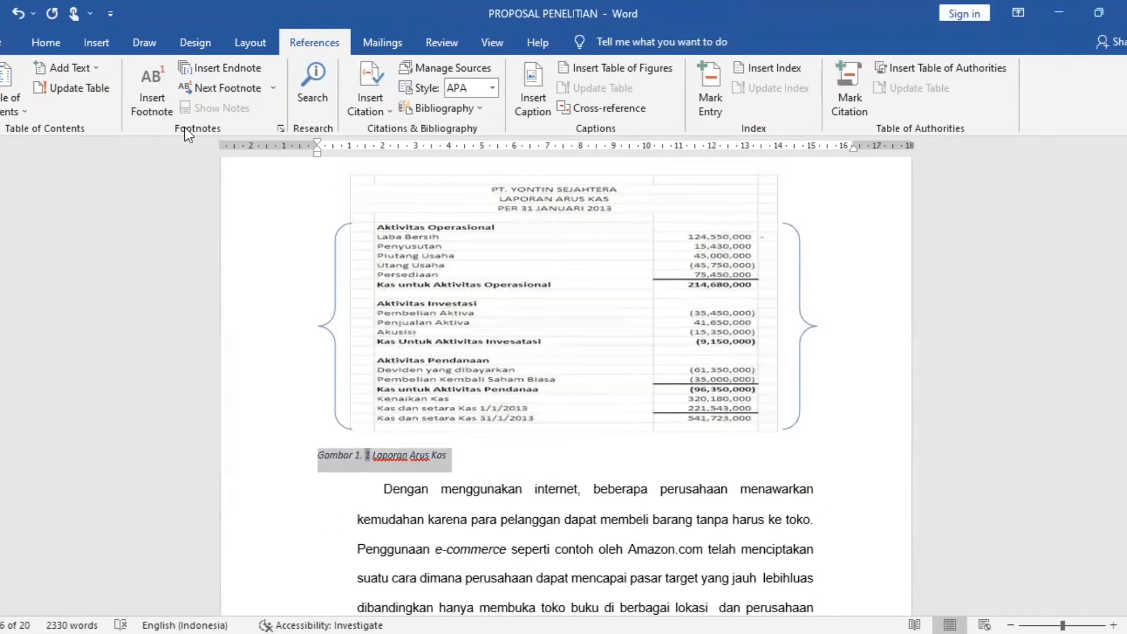
{"action": "left_click", "coordinate": [45, 42]}
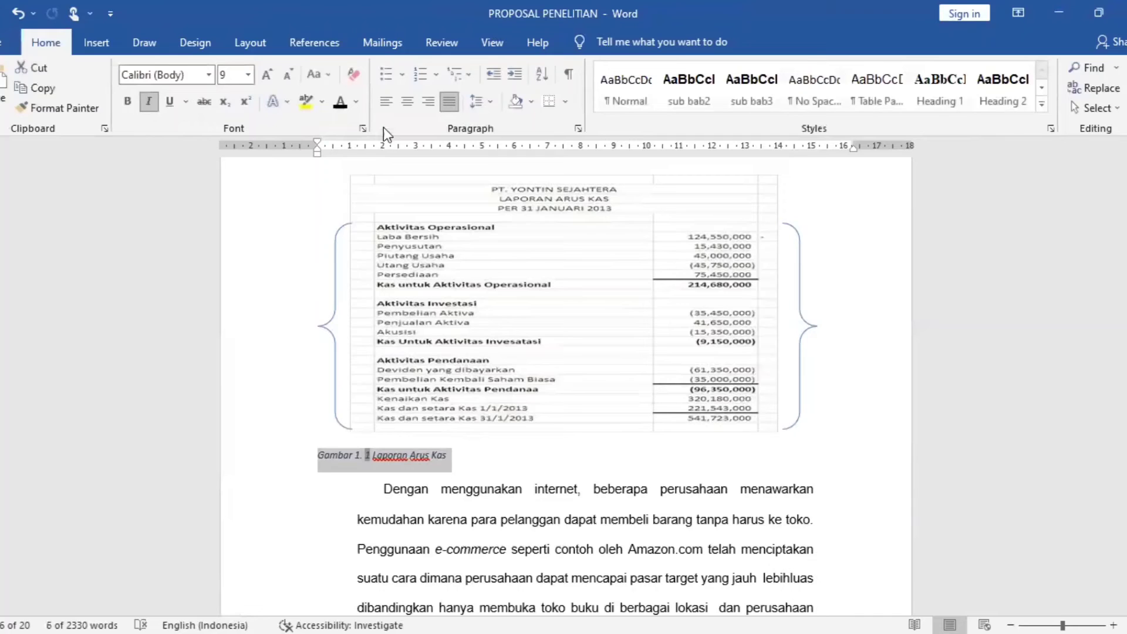
{"action": "left_click", "coordinate": [578, 128]}
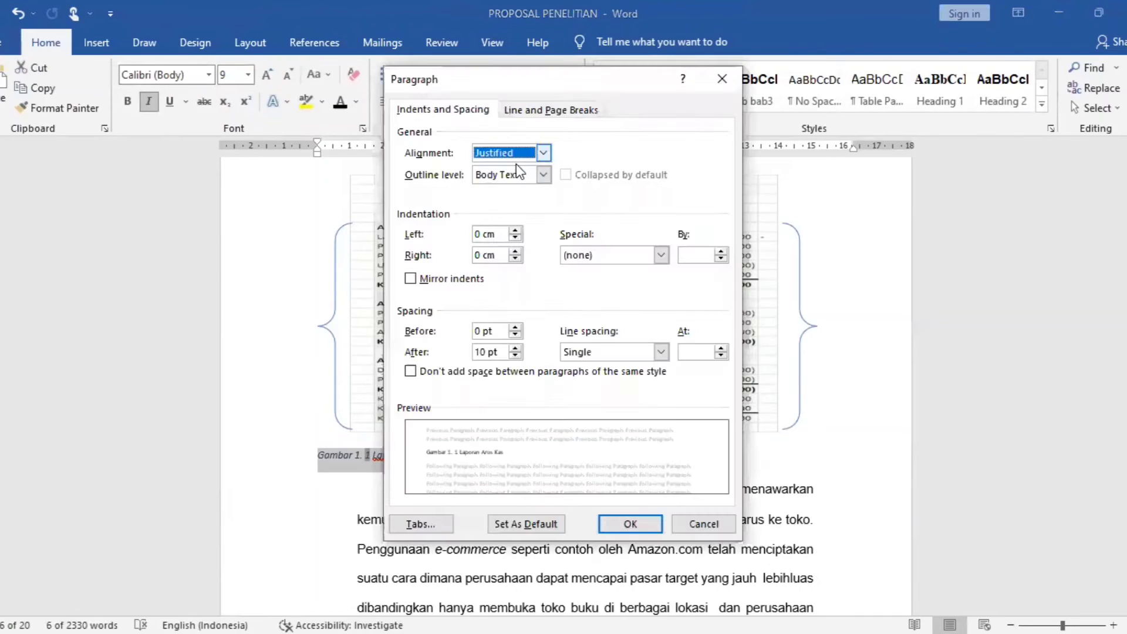
{"action": "left_click", "coordinate": [544, 153]}
{"action": "left_click", "coordinate": [486, 181]}
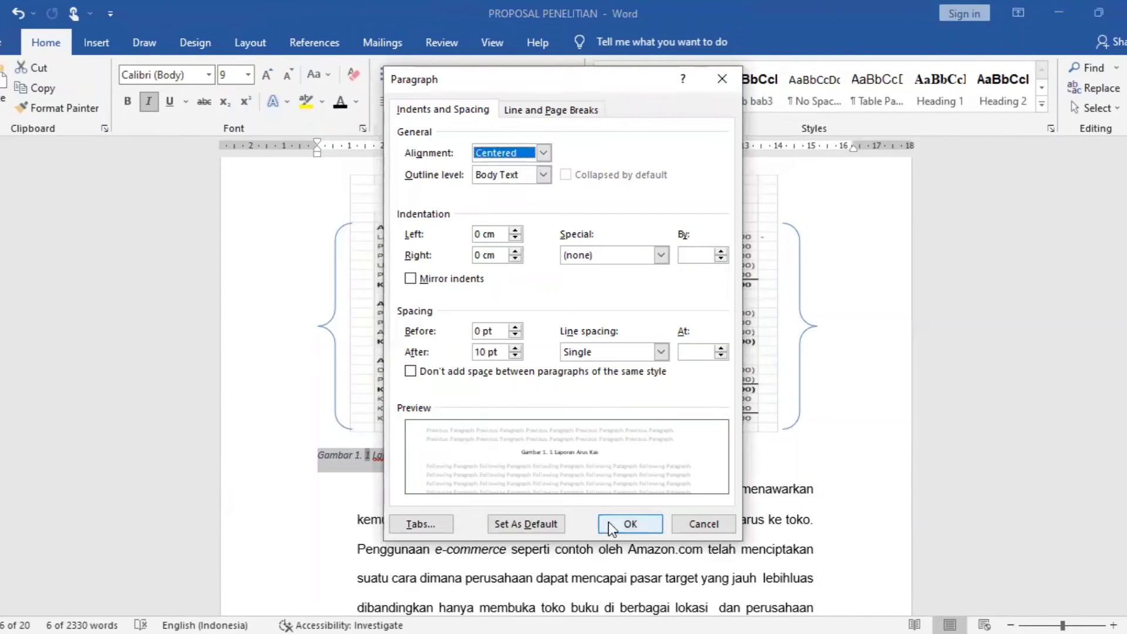
{"action": "left_click", "coordinate": [608, 522]}
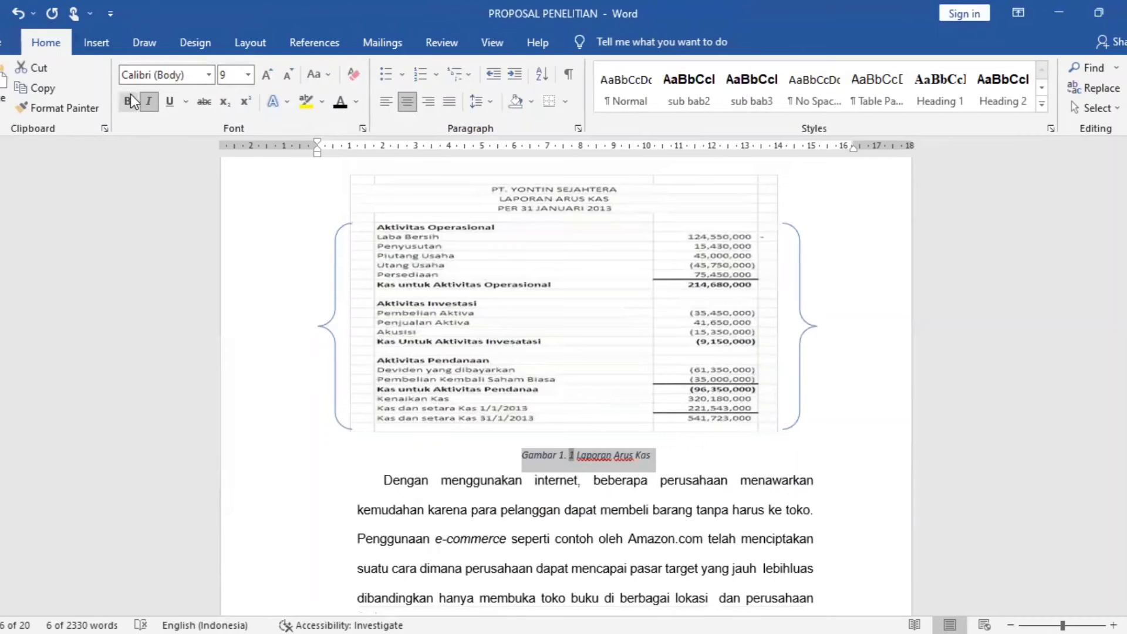
{"action": "left_click", "coordinate": [130, 95]}
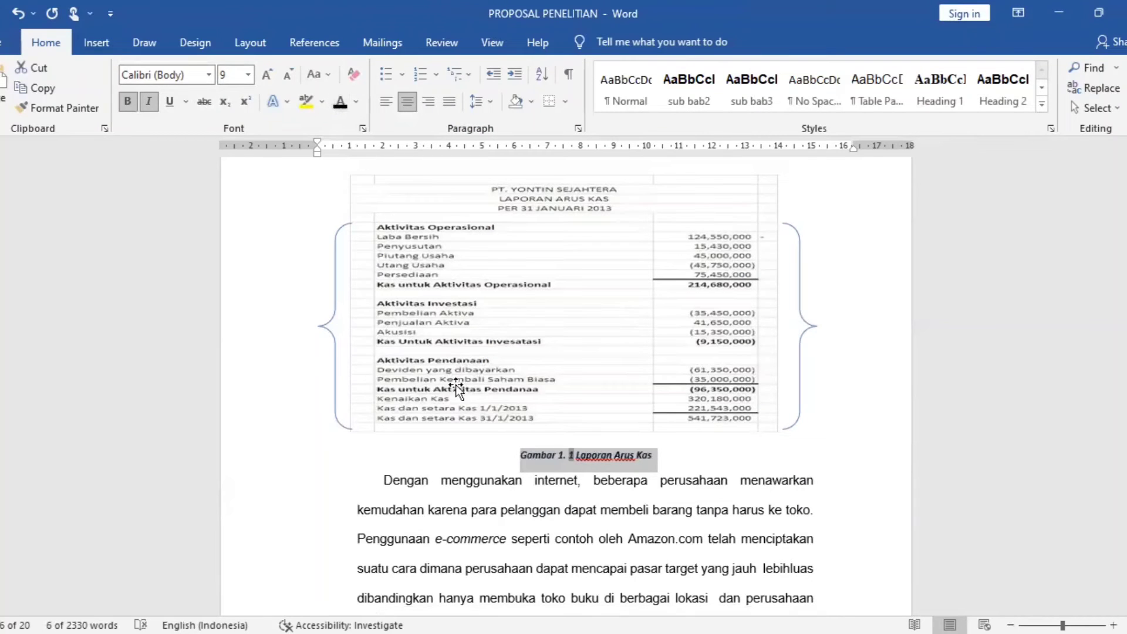
{"action": "left_click", "coordinate": [525, 469]}
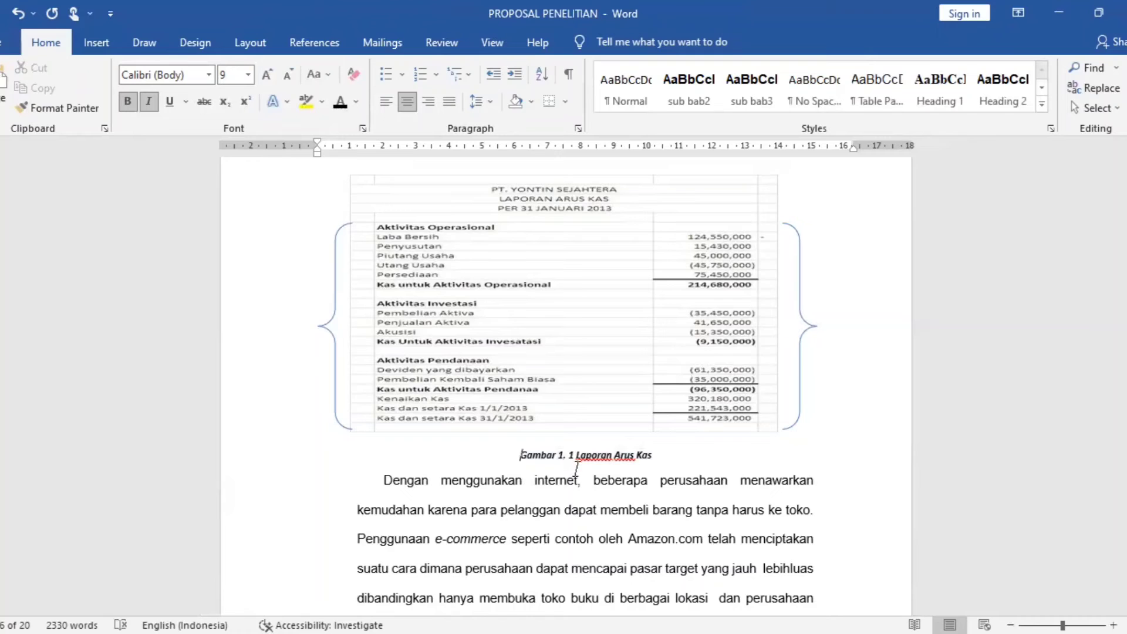
{"action": "type", "text": "."}
Copy the title "Ekspresi Motivasi Dalam Pembelian dan Pemakaian Produk" above the motivation diagram in BAB II
{"action": "scroll", "coordinate": [666, 453], "scroll_direction": "down", "scroll_amount": 15}
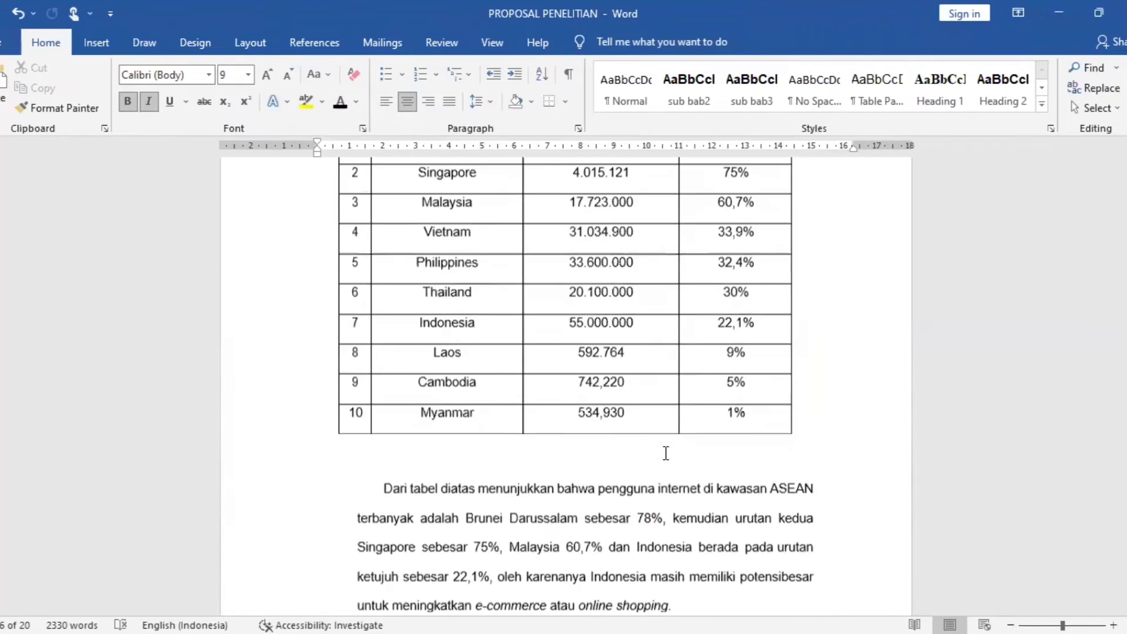
{"action": "scroll", "coordinate": [666, 453], "scroll_direction": "down", "scroll_amount": 20}
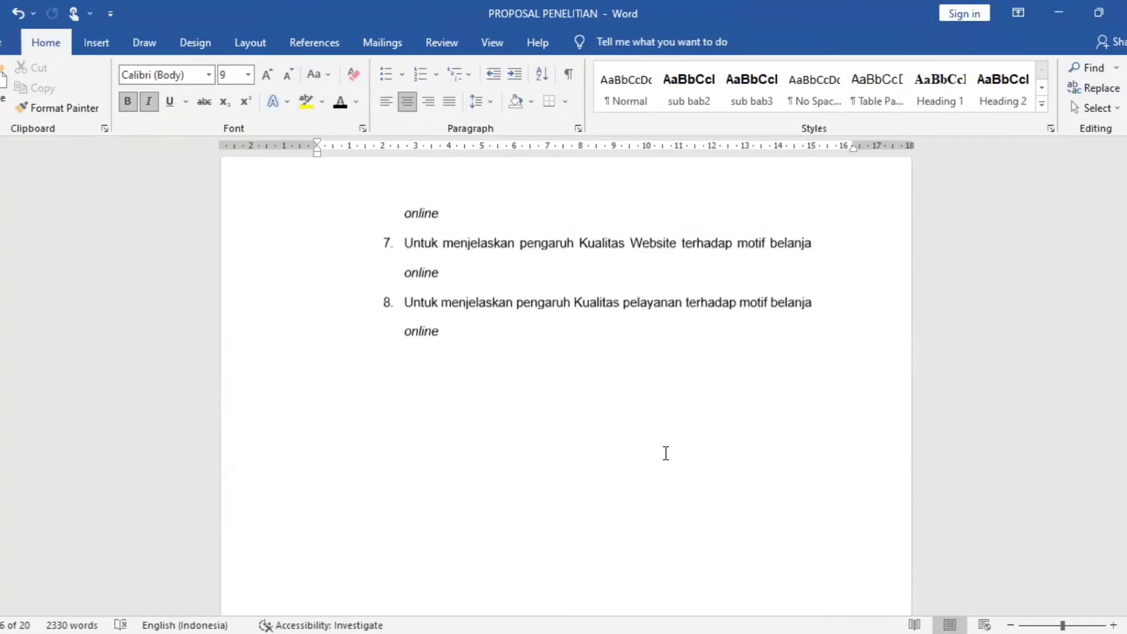
{"action": "scroll", "coordinate": [665, 454], "scroll_direction": "down", "scroll_amount": 20}
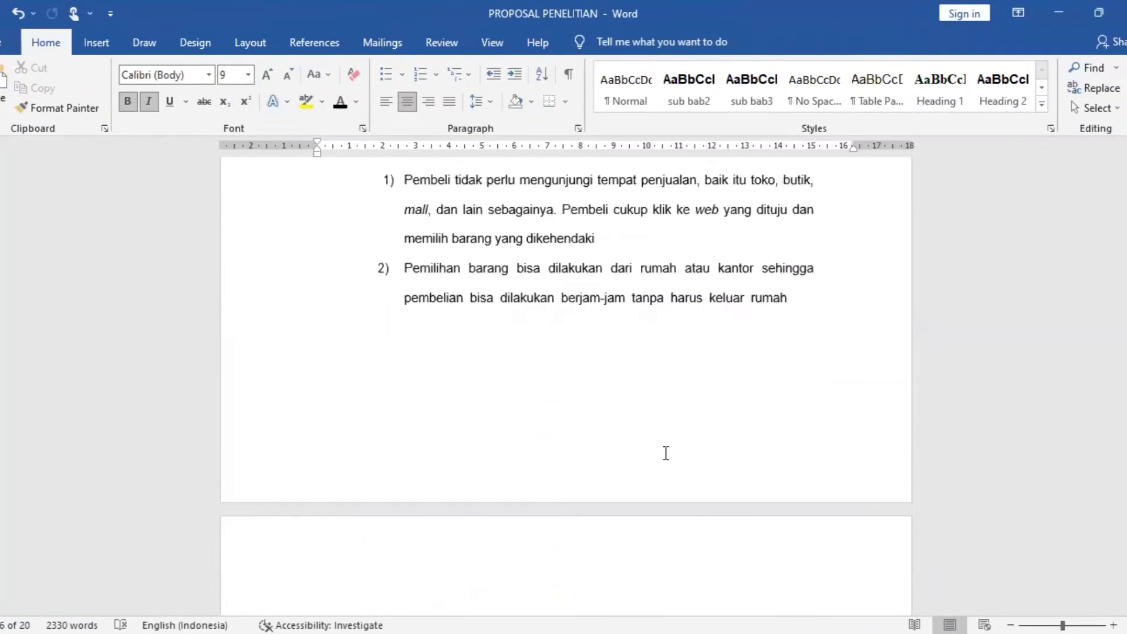
{"action": "scroll", "coordinate": [666, 453], "scroll_direction": "down", "scroll_amount": 20}
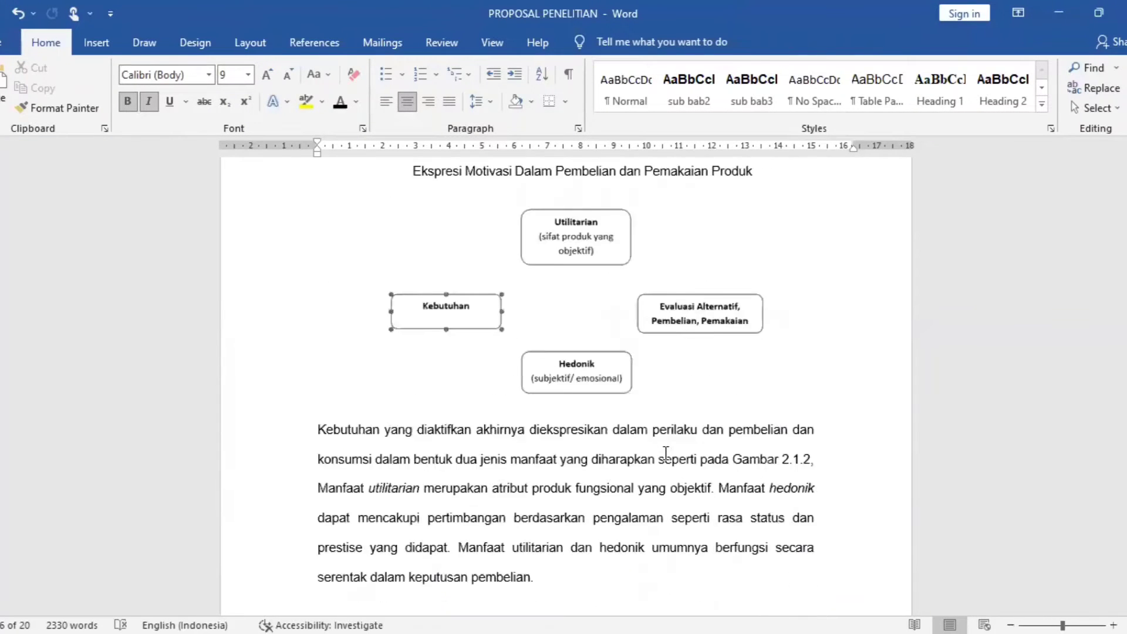
{"action": "scroll", "coordinate": [666, 453], "scroll_direction": "up", "scroll_amount": 3}
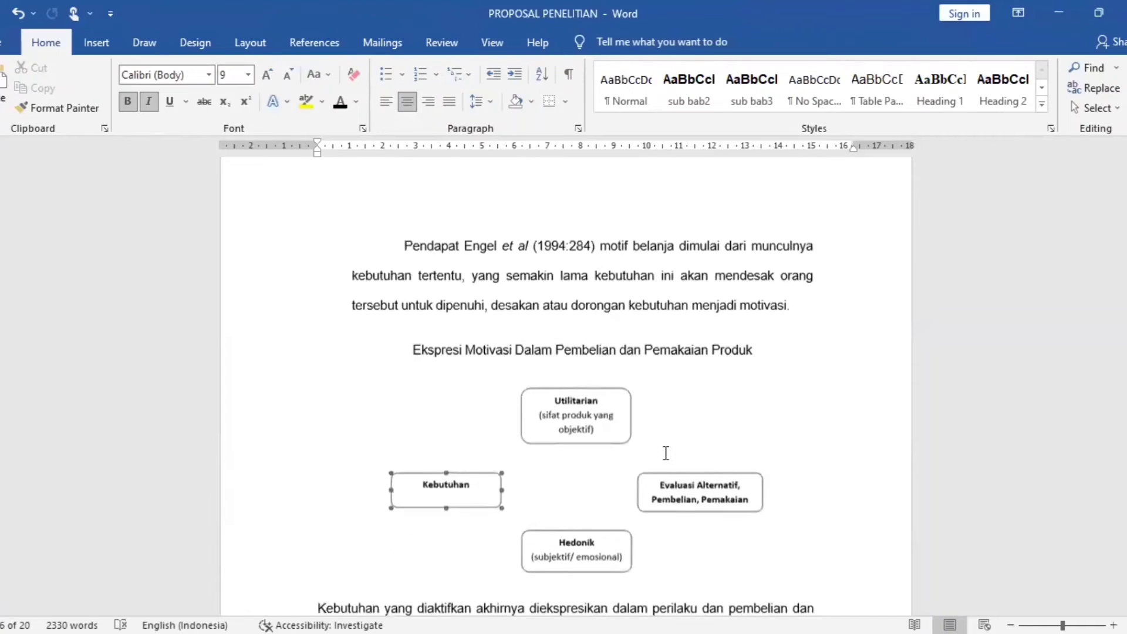
{"action": "left_click", "coordinate": [683, 401]}
{"action": "left_click_drag", "start_coordinate": [770, 352], "coordinate": [427, 349]}
{"action": "key", "text": "ctrl+c"}
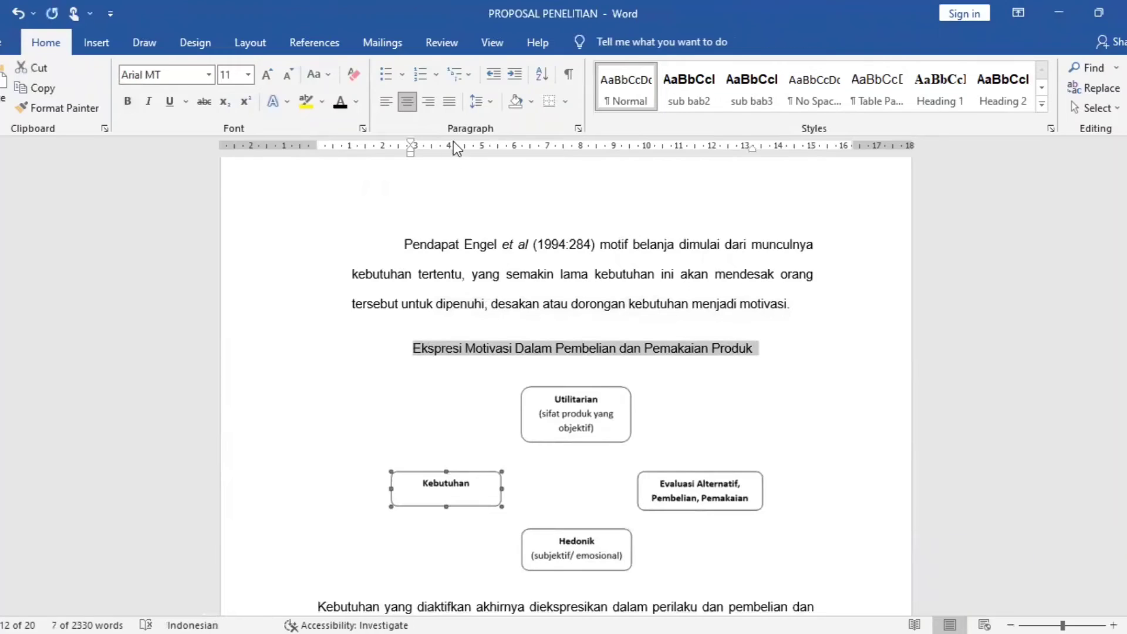
Create the caption label "Gambar 2." and insert the caption "Gambar 2. 1 Ekspresi Motivasi Dalam Pembelian dan Pemakaian Produk" below the motivation diagram
{"action": "left_click", "coordinate": [557, 428]}
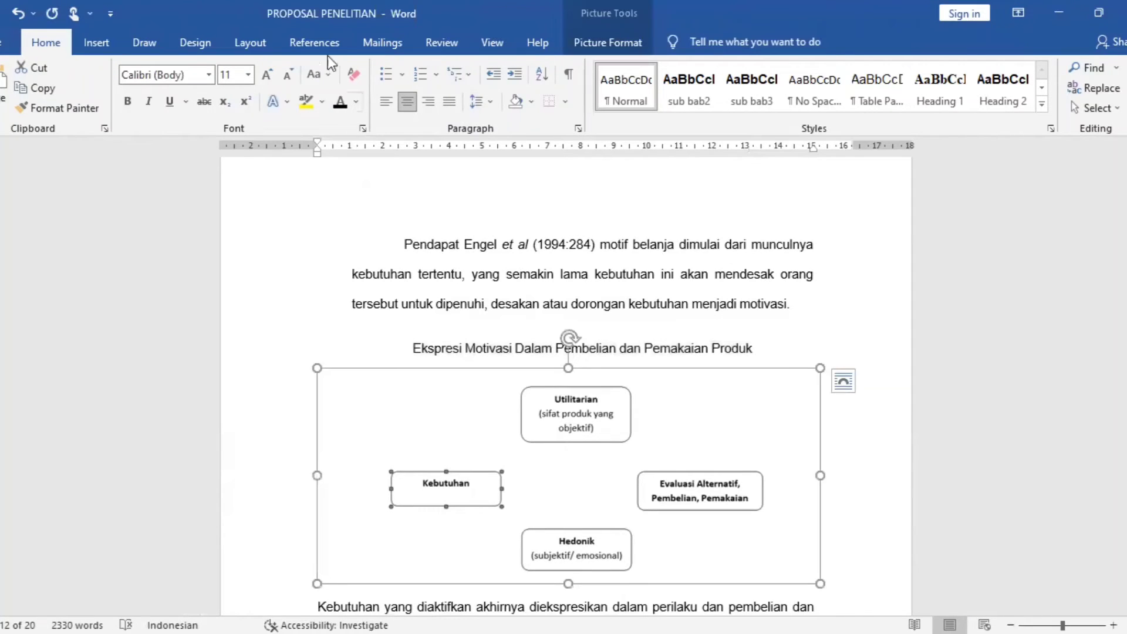
{"action": "left_click", "coordinate": [315, 41]}
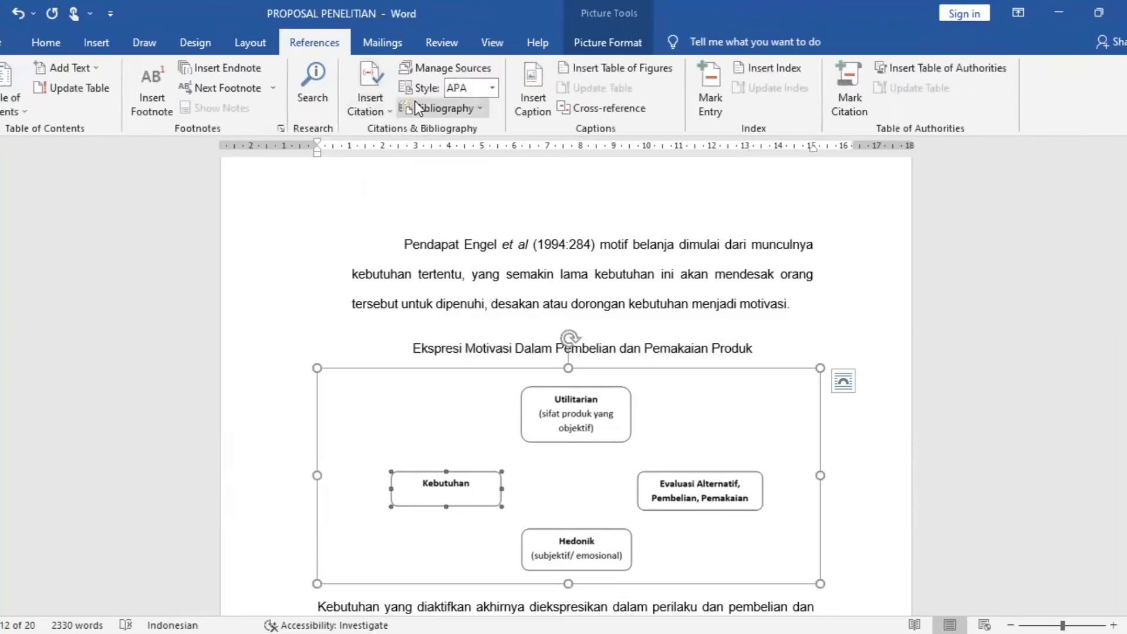
{"action": "left_click", "coordinate": [532, 110]}
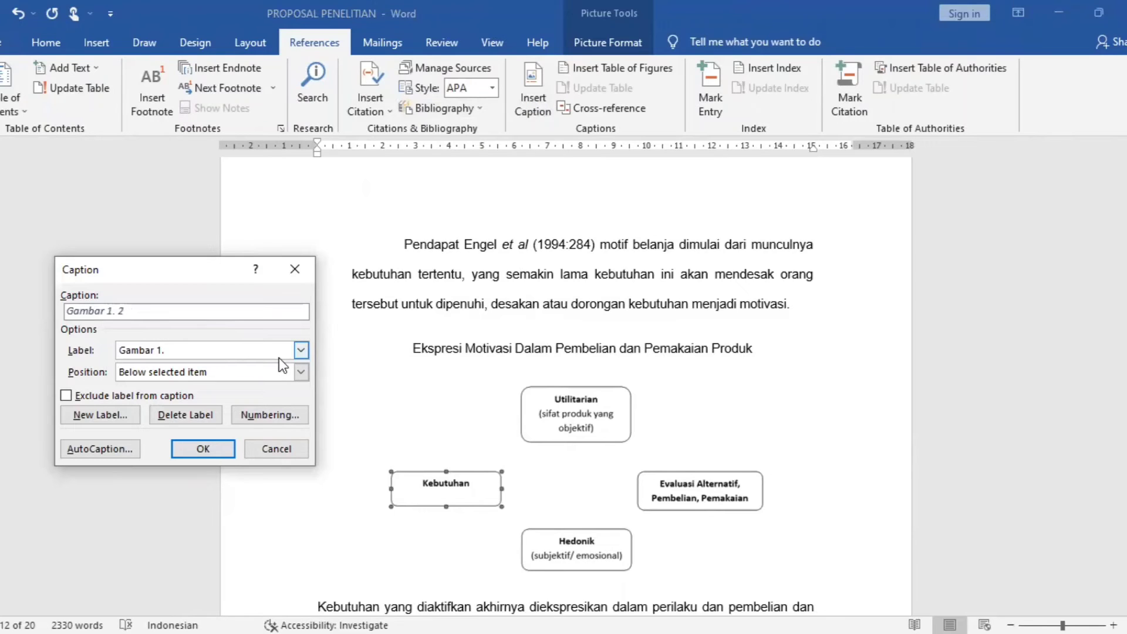
{"action": "left_click", "coordinate": [94, 413]}
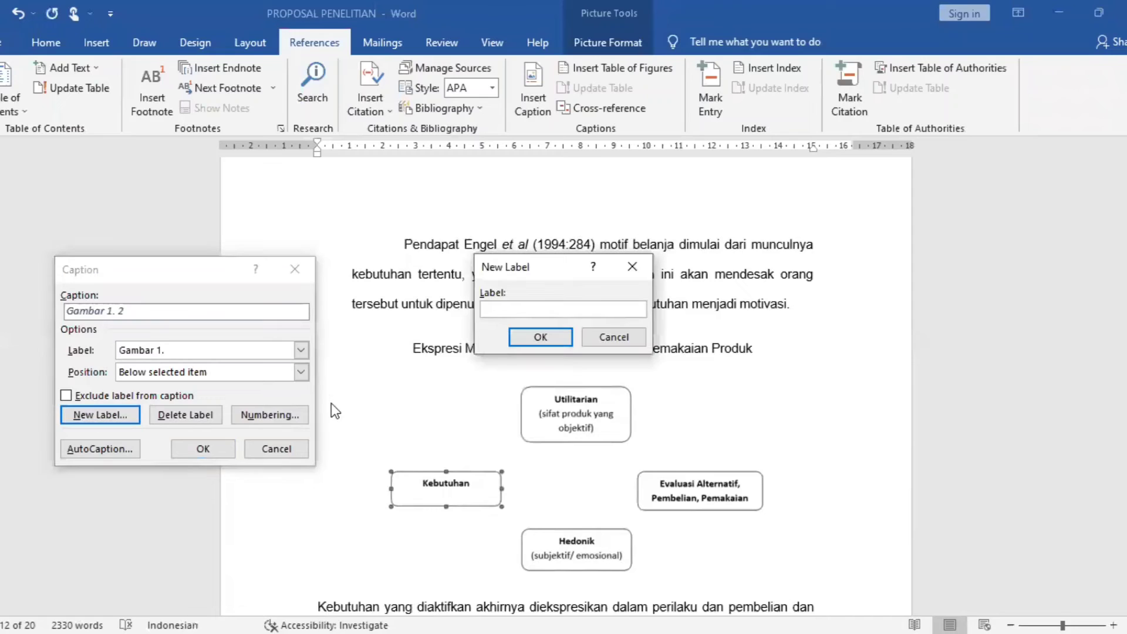
{"action": "type", "text": "Gambar 2."}
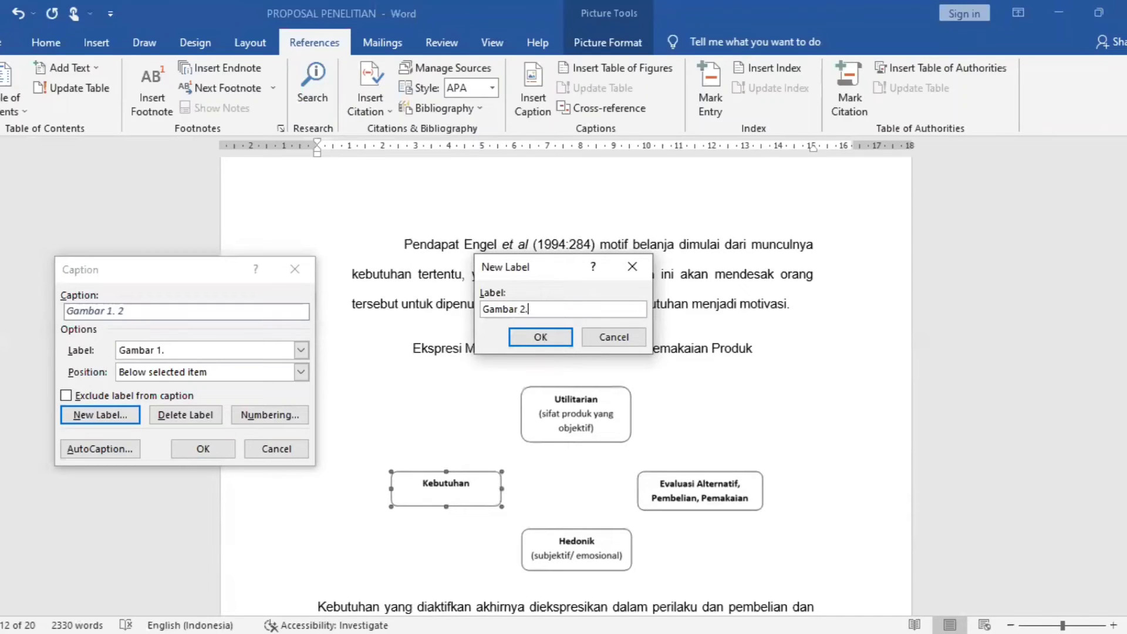
{"action": "left_click", "coordinate": [532, 337]}
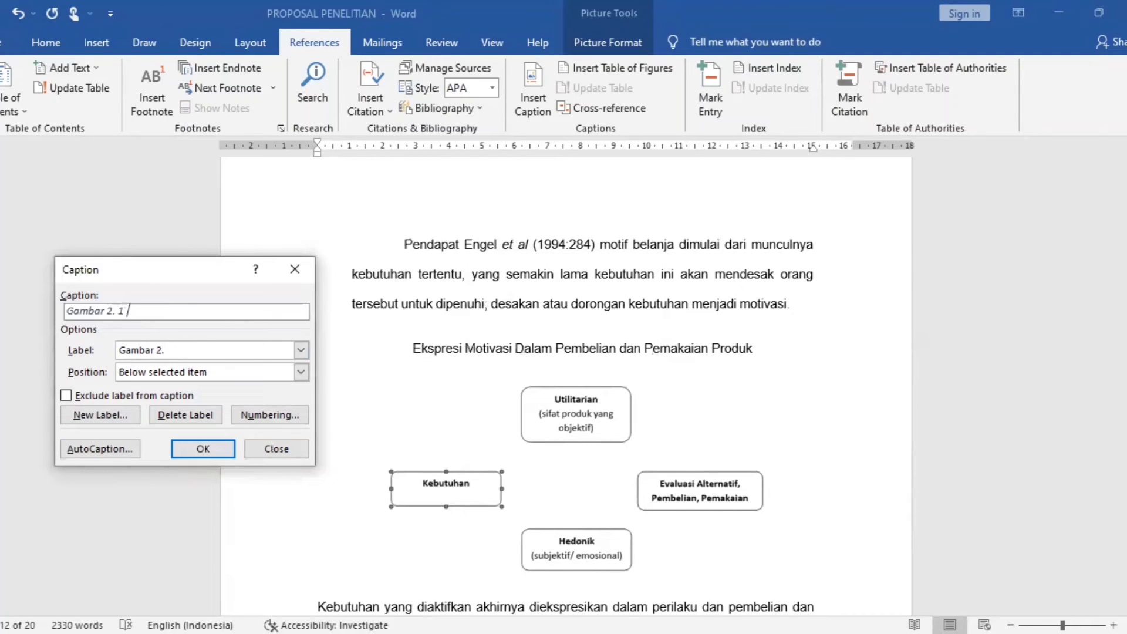
{"action": "key", "text": "ctrl+v"}
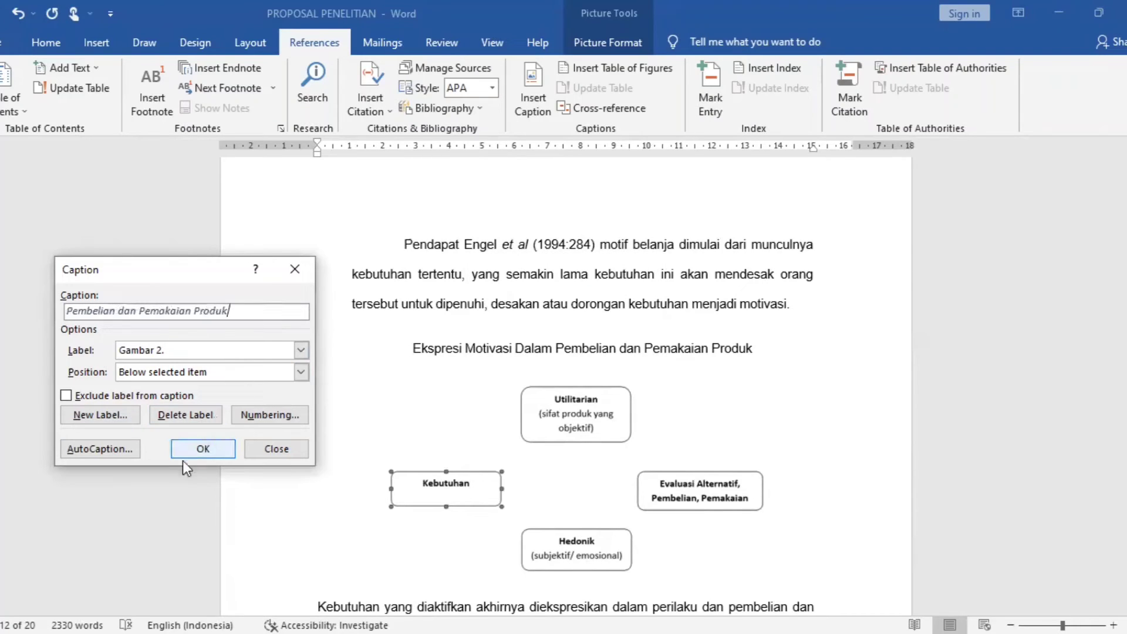
{"action": "left_click", "coordinate": [183, 449]}
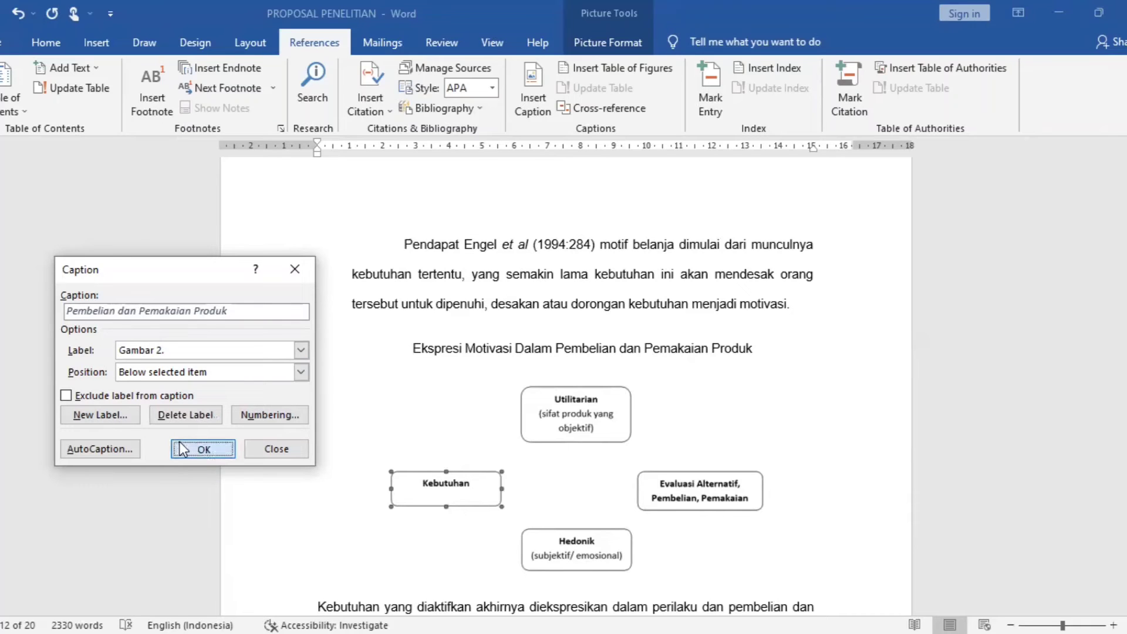
Make the "Gambar 2. 1" caption below the motivation diagram bold and black
{"action": "scroll", "coordinate": [738, 528], "scroll_direction": "down", "scroll_amount": 3}
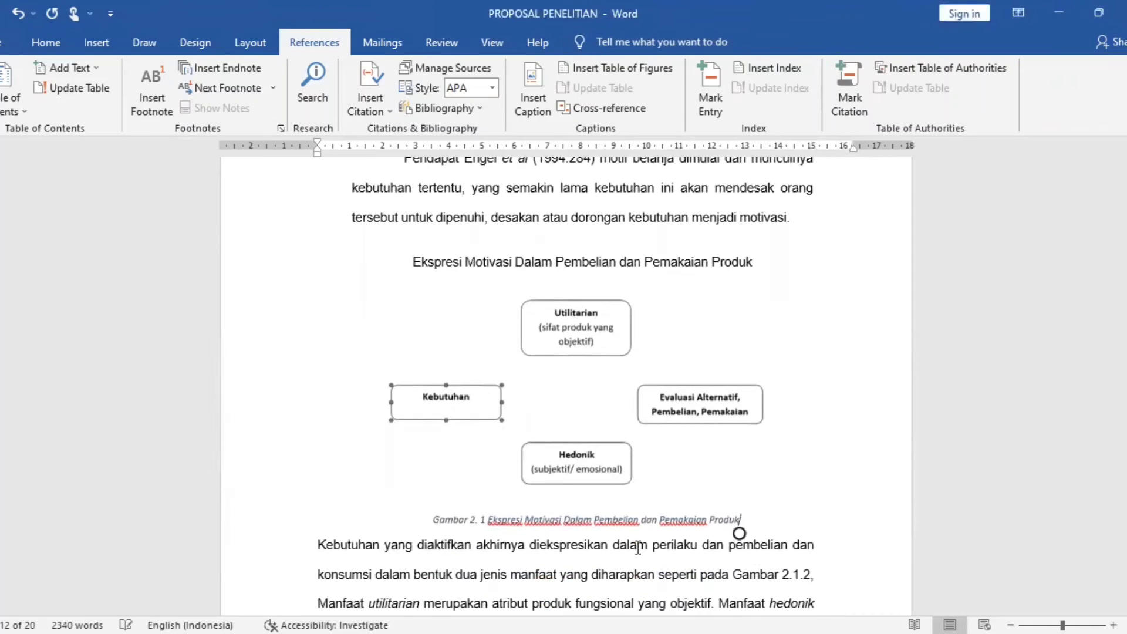
{"action": "mouse_move", "coordinate": [739, 524]}
{"action": "left_mouse_down"}
{"action": "mouse_move", "coordinate": [464, 506]}
{"action": "mouse_move", "coordinate": [440, 523]}
{"action": "left_mouse_up"}
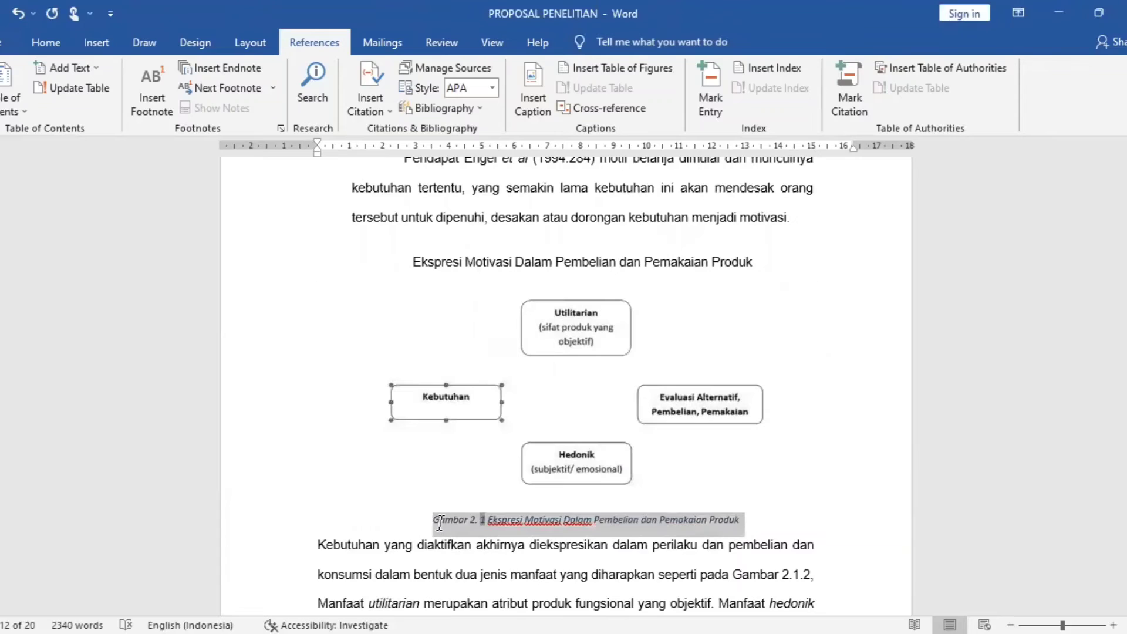
{"action": "left_click", "coordinate": [41, 42]}
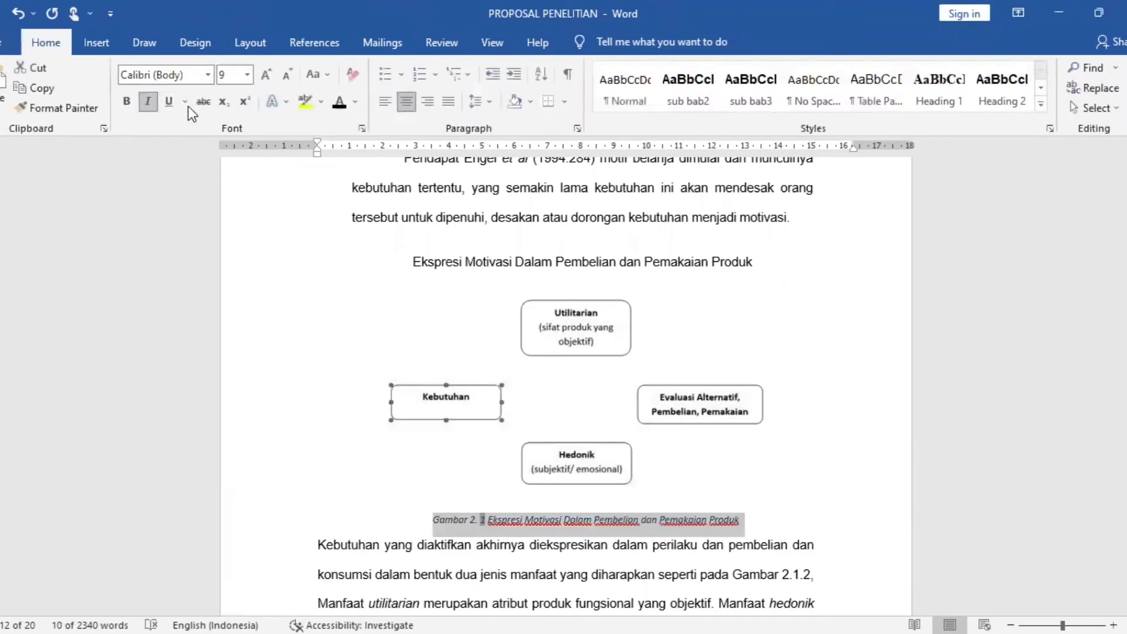
{"action": "left_click", "coordinate": [133, 101]}
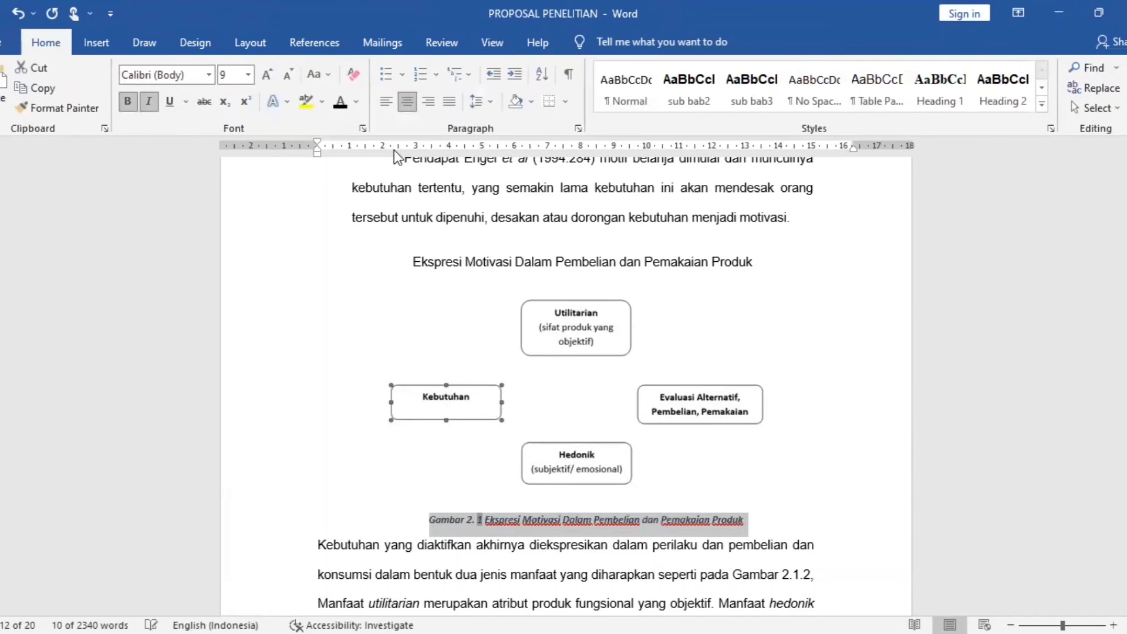
{"action": "left_click", "coordinate": [337, 106]}
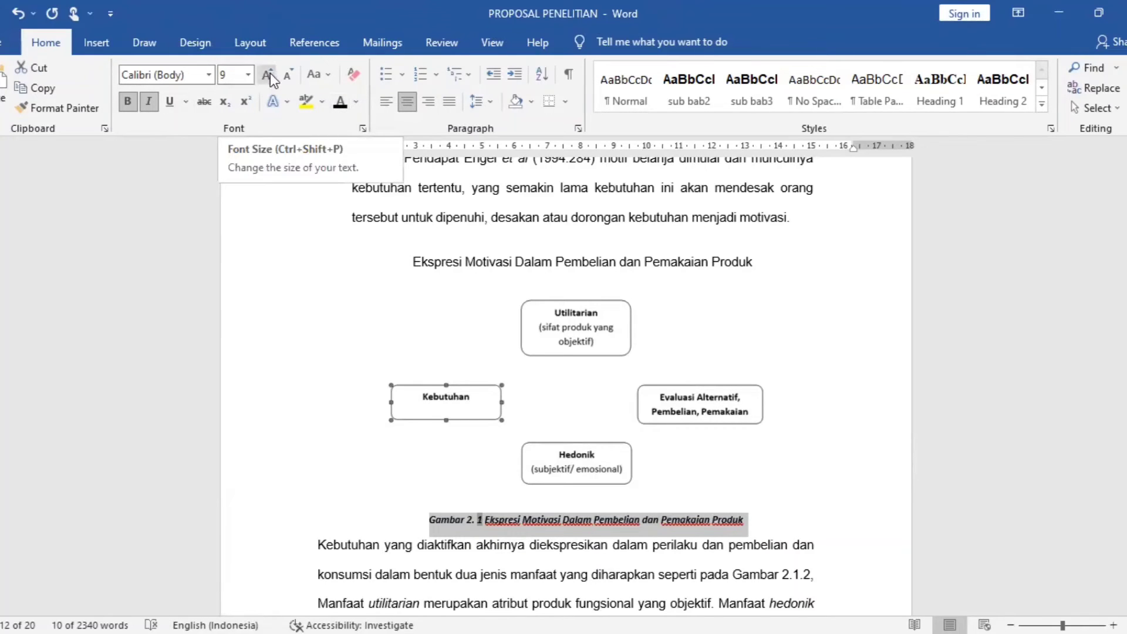
Copy the title "Faktor-Faktor Yang Memengaruhi Motif Belanja Online" below the diagram in section 2.3 Kerangka Pikir
{"action": "left_click", "coordinate": [354, 338]}
{"action": "scroll", "coordinate": [355, 339], "scroll_direction": "down", "scroll_amount": 20}
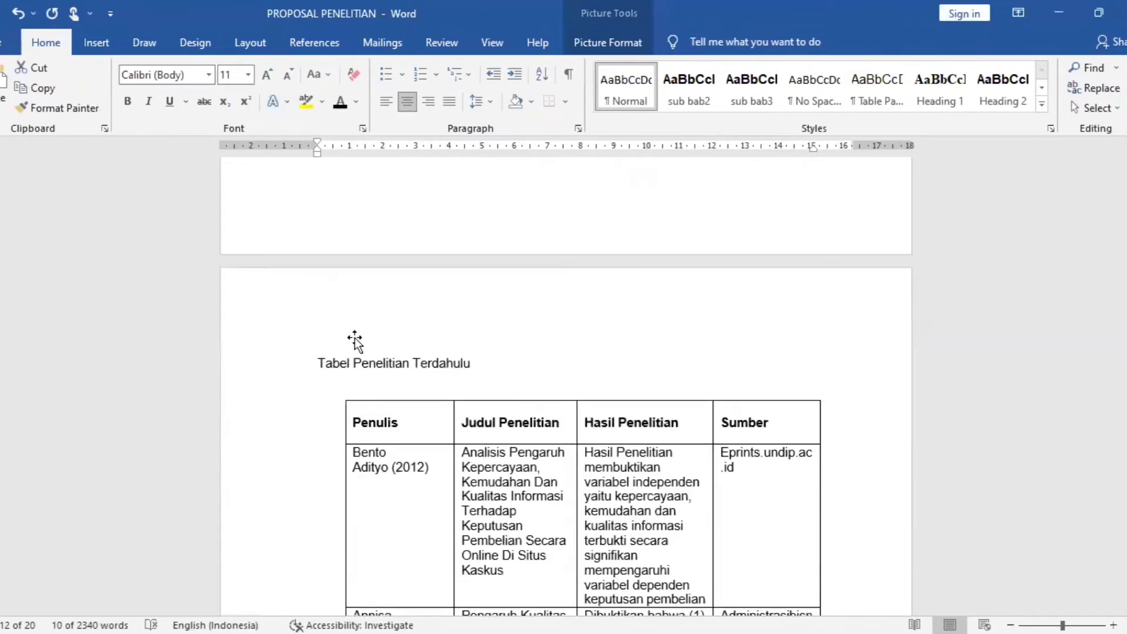
{"action": "scroll", "coordinate": [355, 339], "scroll_direction": "down", "scroll_amount": 15}
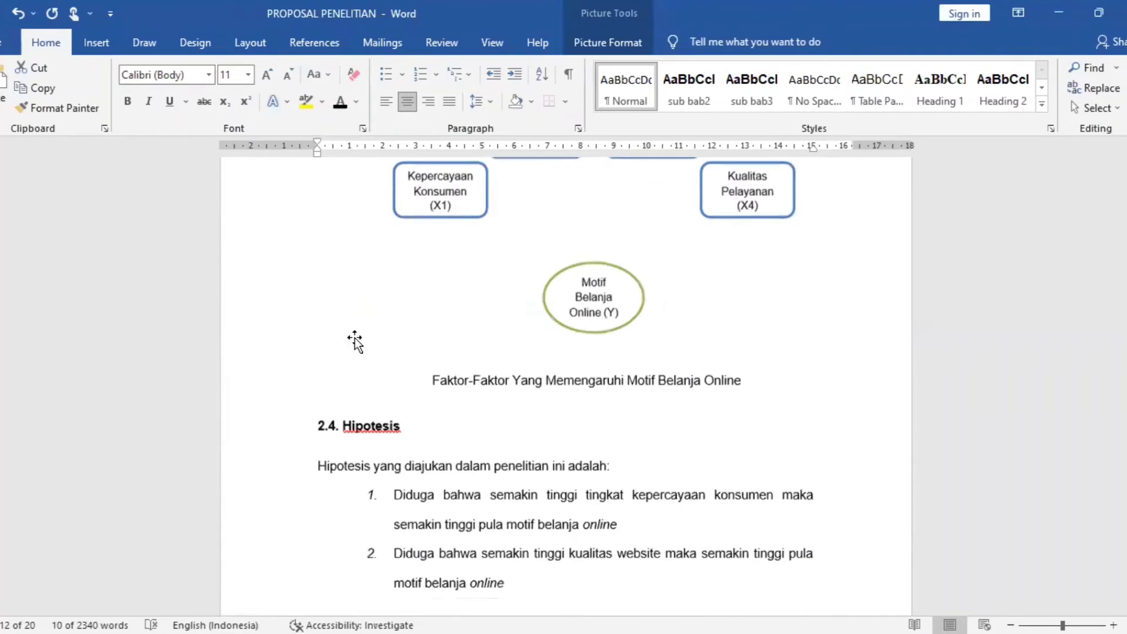
{"action": "scroll", "coordinate": [355, 339], "scroll_direction": "up", "scroll_amount": 7}
{"action": "scroll", "coordinate": [355, 339], "scroll_direction": "up", "scroll_amount": 1}
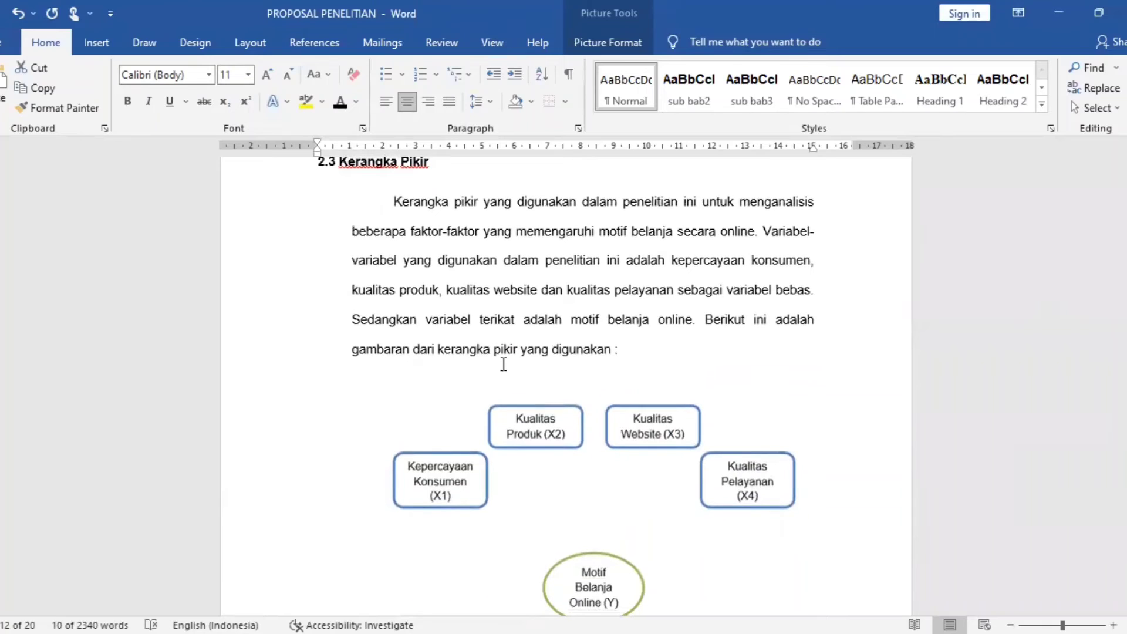
{"action": "scroll", "coordinate": [578, 486], "scroll_direction": "down", "scroll_amount": 4}
{"action": "left_click", "coordinate": [576, 486]}
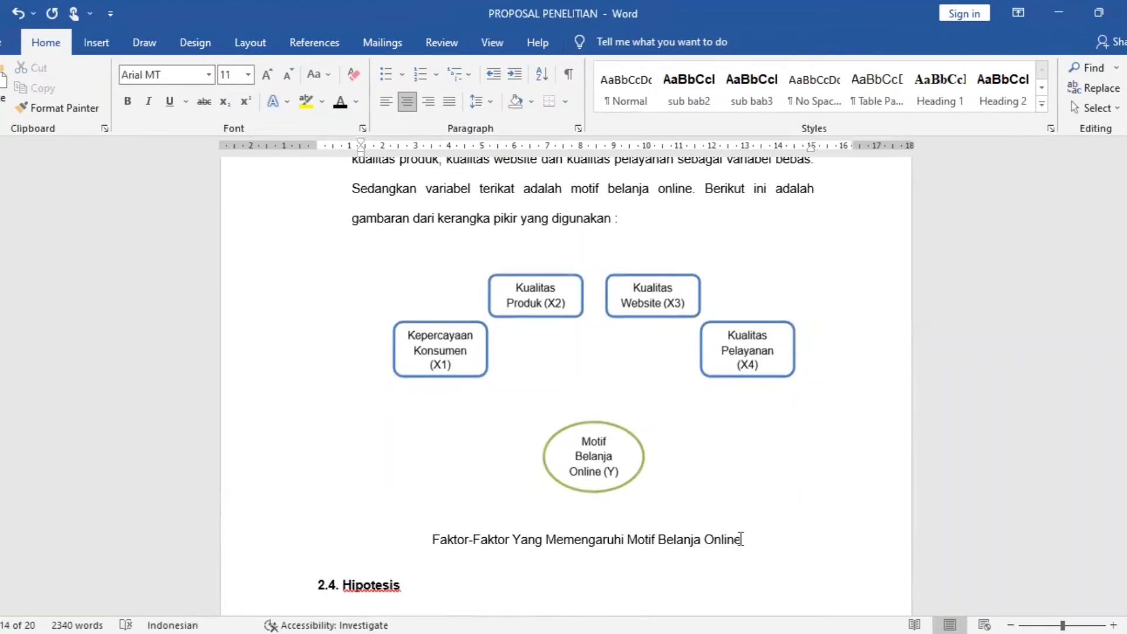
{"action": "left_click_drag", "start_coordinate": [742, 543], "coordinate": [441, 539]}
{"action": "key", "text": "ctrl+c"}
Insert the caption "Gambar 2. 2 Faktor-Faktor Yang Memengaruhi Motif Belanja Online" below the Kerangka Pikir diagram, using the label "Gambar 2."
{"action": "left_click", "coordinate": [493, 469]}
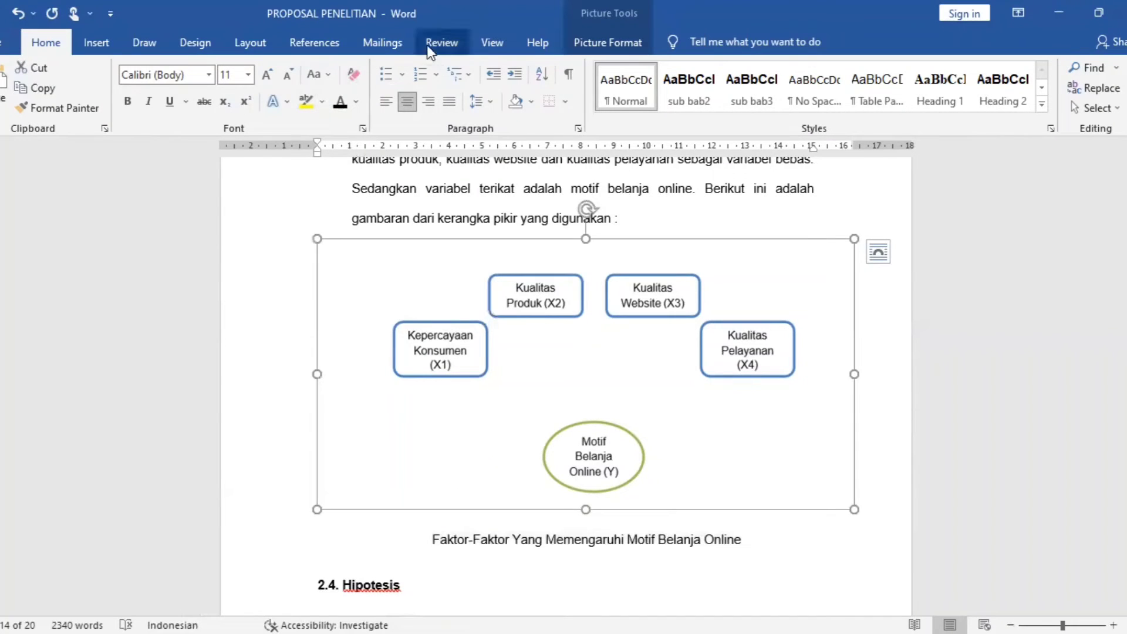
{"action": "left_click", "coordinate": [306, 40]}
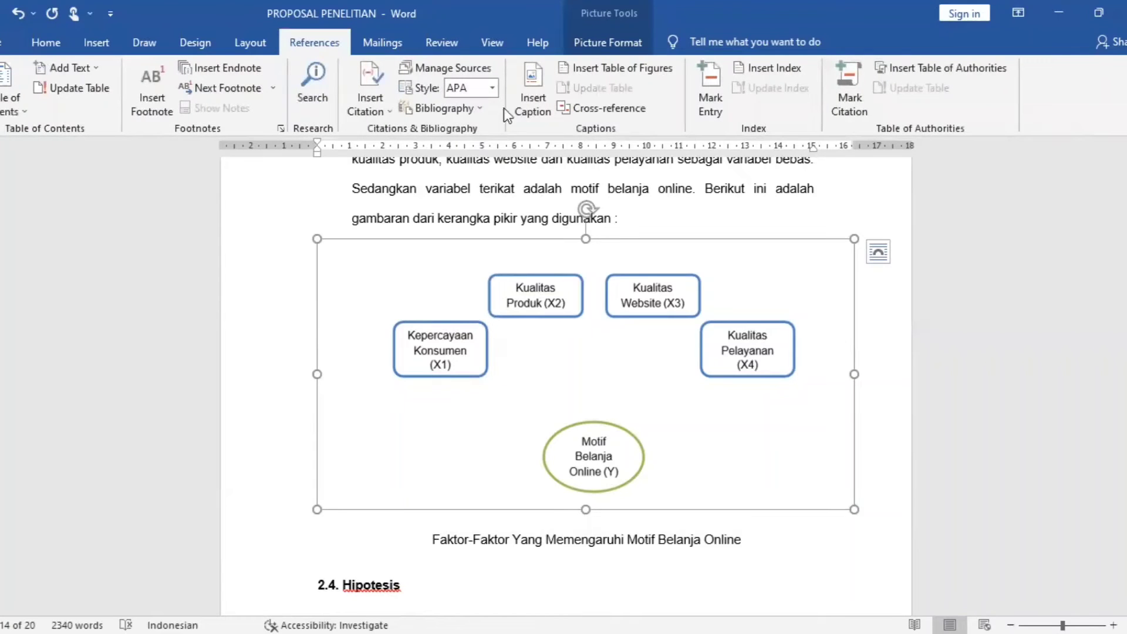
{"action": "left_click", "coordinate": [535, 108]}
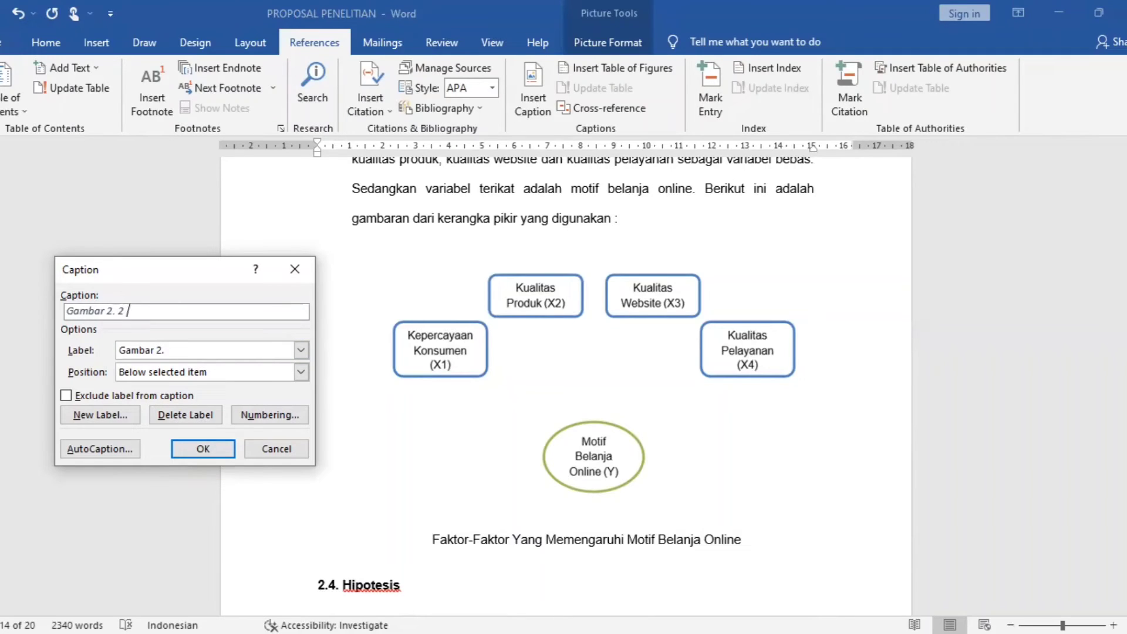
{"action": "key", "text": "ctrl+v"}
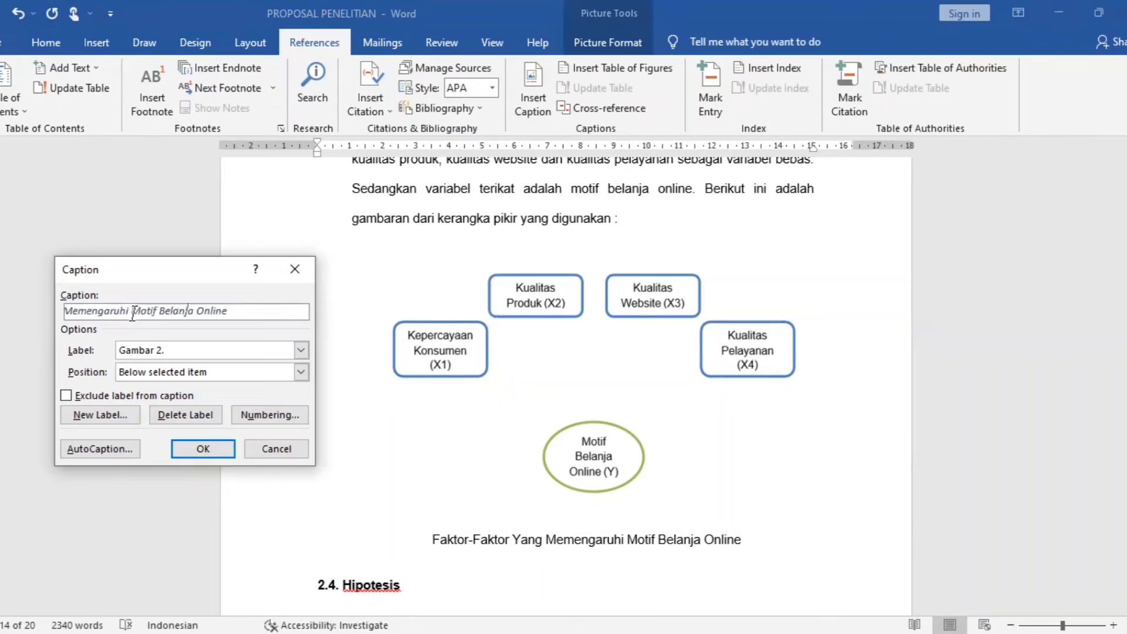
{"action": "left_click", "coordinate": [199, 450]}
Delete the old title line beneath the "Gambar 2. 2" caption and make the caption bold
{"action": "left_click_drag", "start_coordinate": [751, 573], "coordinate": [444, 566]}
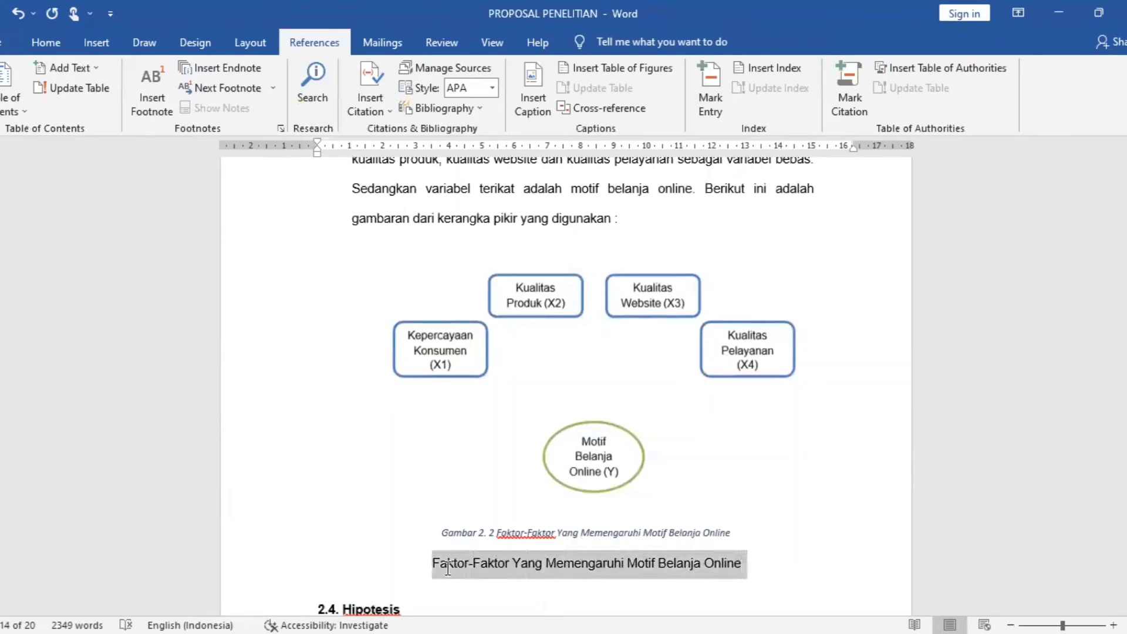
{"action": "key", "text": "Delete"}
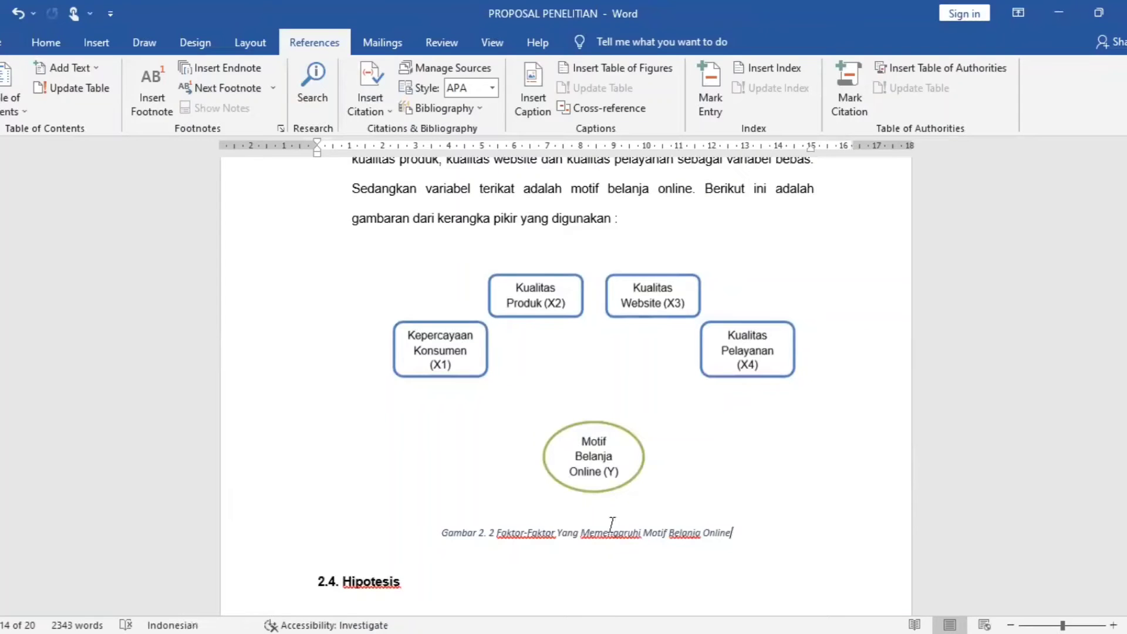
{"action": "left_click_drag", "start_coordinate": [734, 534], "coordinate": [441, 534]}
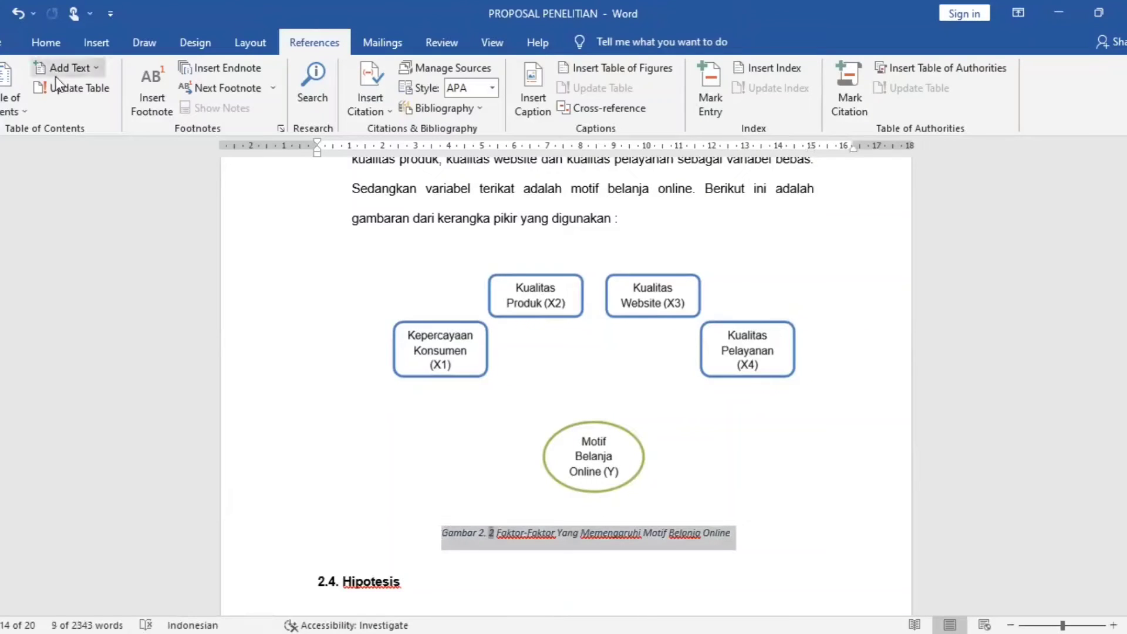
{"action": "key", "text": "ctrl+b"}
Look through the rest of the proposal after section 2.4 for further figures that need captions
{"action": "left_click", "coordinate": [500, 383]}
{"action": "scroll", "coordinate": [500, 382], "scroll_direction": "down", "scroll_amount": 20}
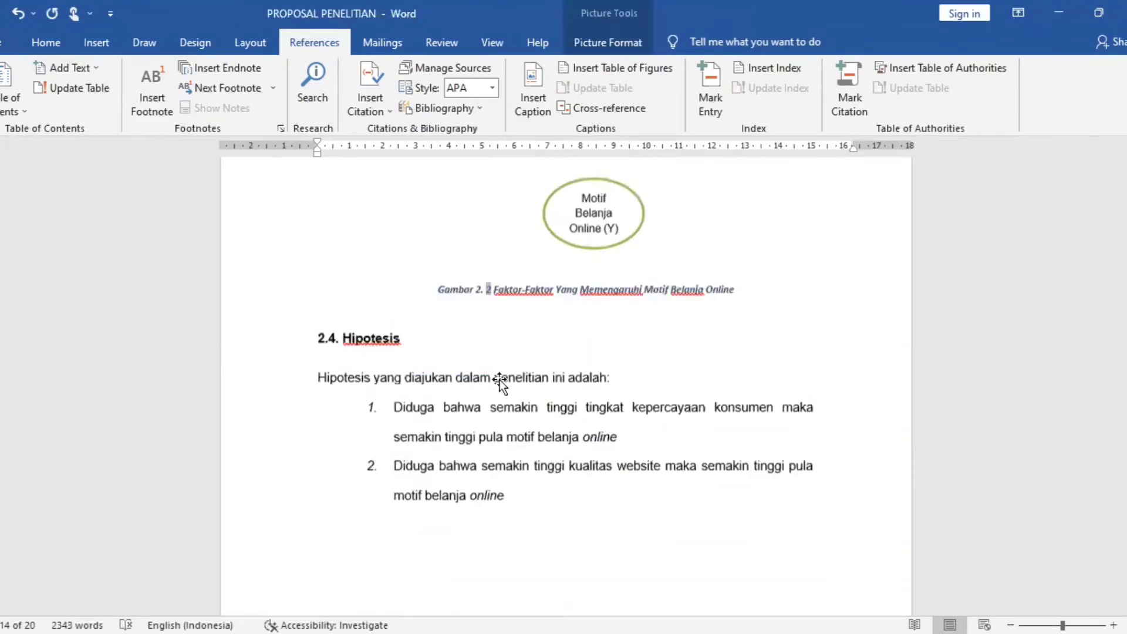
{"action": "scroll", "coordinate": [499, 382], "scroll_direction": "down", "scroll_amount": 20}
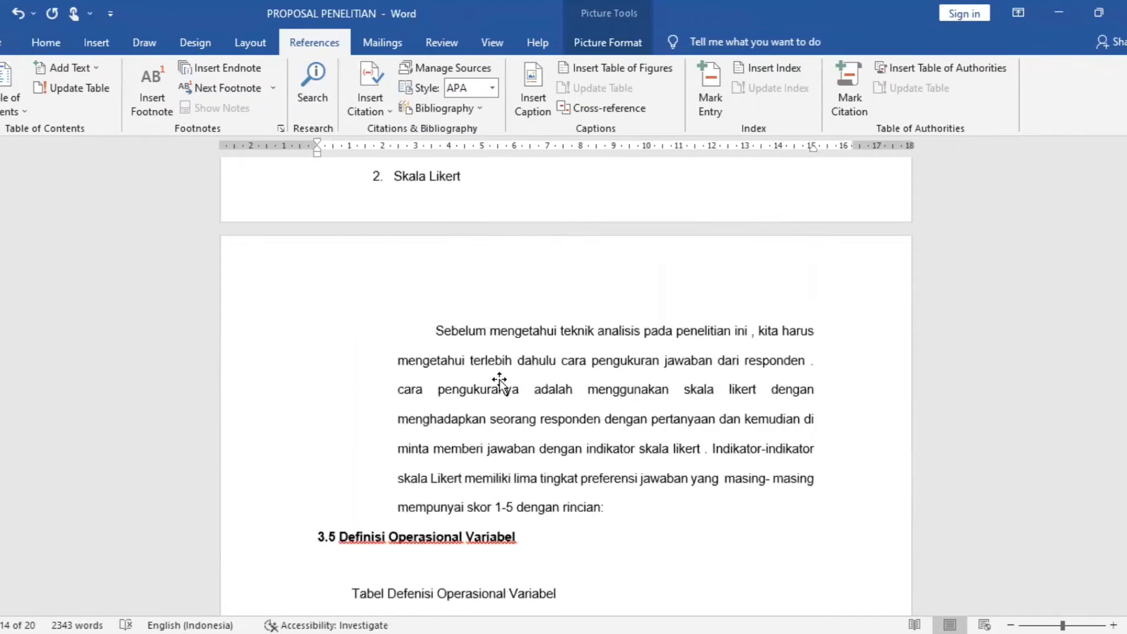
{"action": "scroll", "coordinate": [500, 383], "scroll_direction": "down", "scroll_amount": 20}
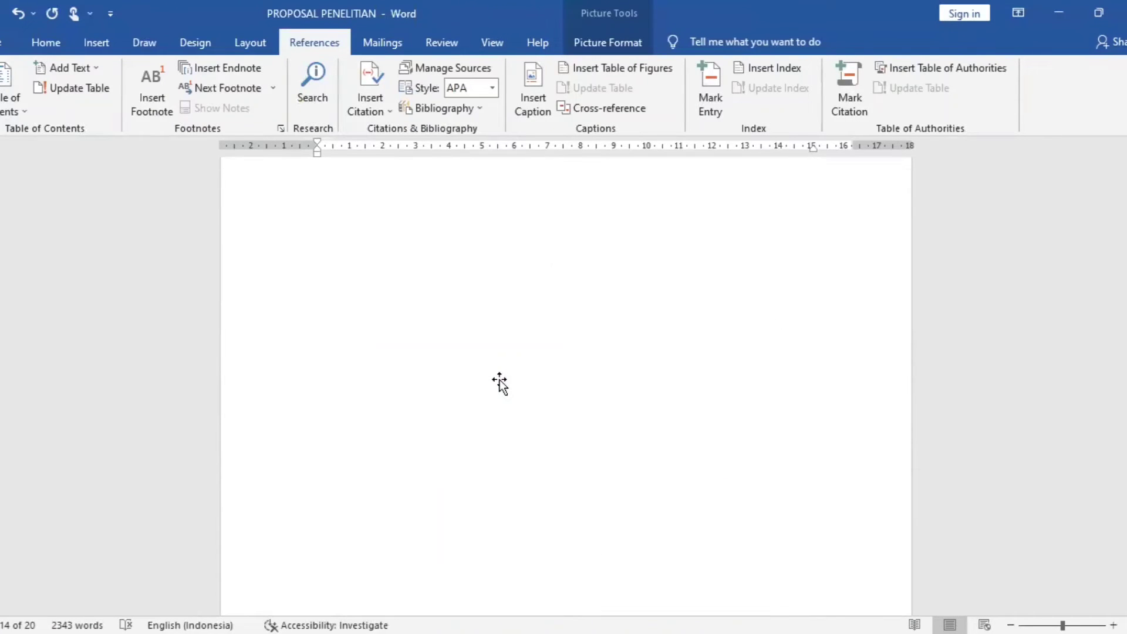
{"action": "scroll", "coordinate": [500, 383], "scroll_direction": "up", "scroll_amount": 3}
{"action": "scroll", "coordinate": [499, 383], "scroll_direction": "up", "scroll_amount": 20}
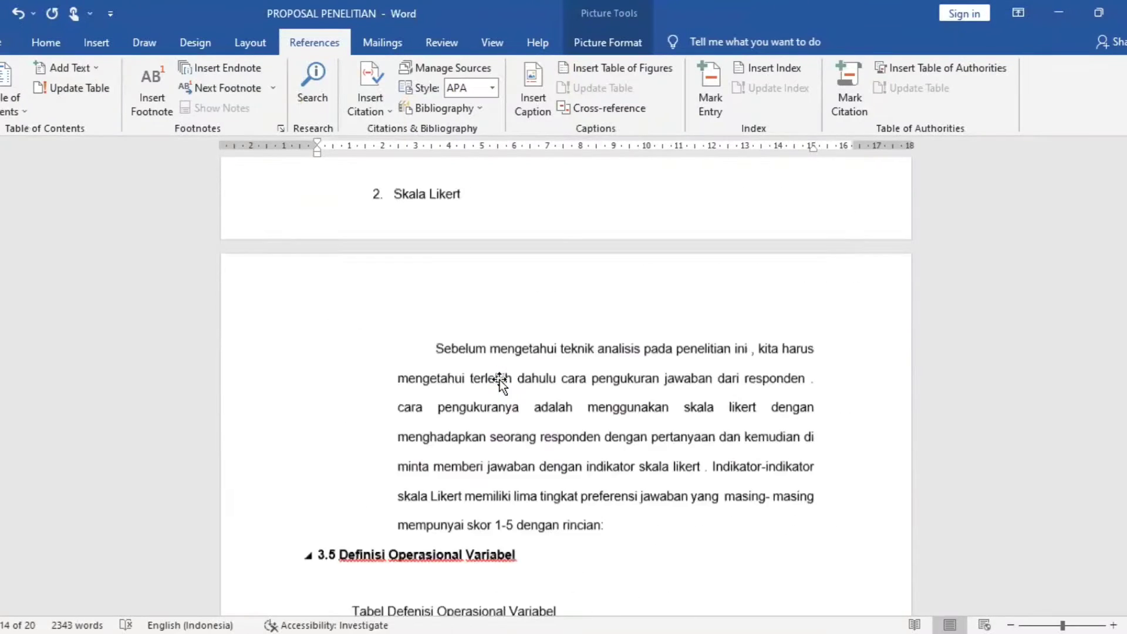
{"action": "scroll", "coordinate": [500, 383], "scroll_direction": "up", "scroll_amount": 1}
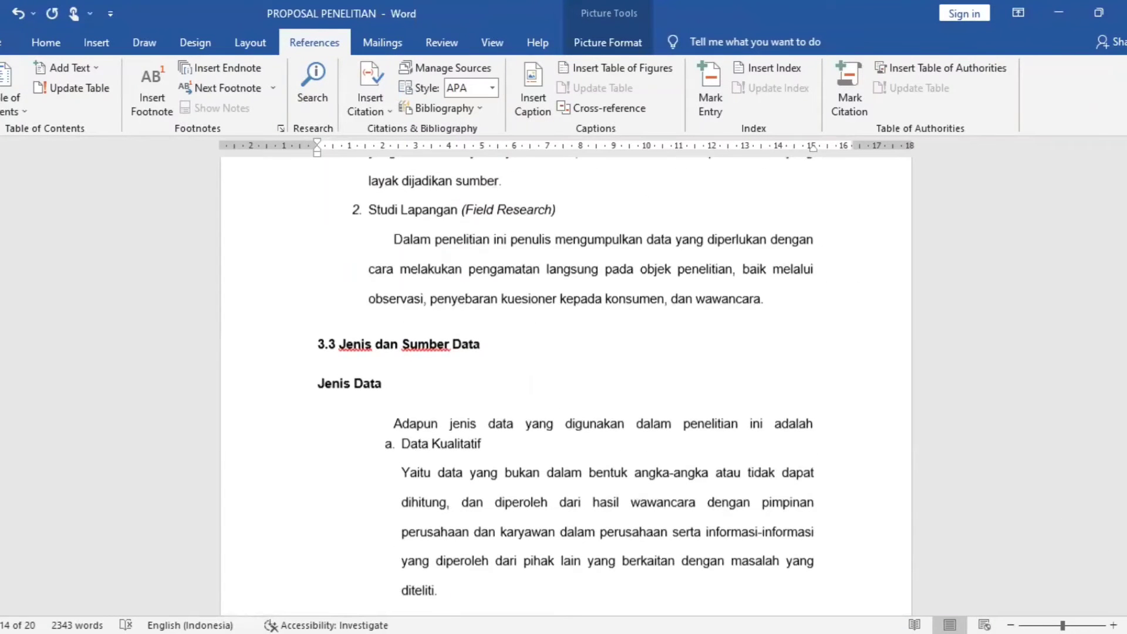
Insert a table of figures for the caption label "Gambar 1." under the DAFTAR GAMBAR heading
{"action": "left_click_drag", "start_coordinate": [1120, 464], "coordinate": [1080, 242]}
{"action": "left_click", "coordinate": [584, 371]}
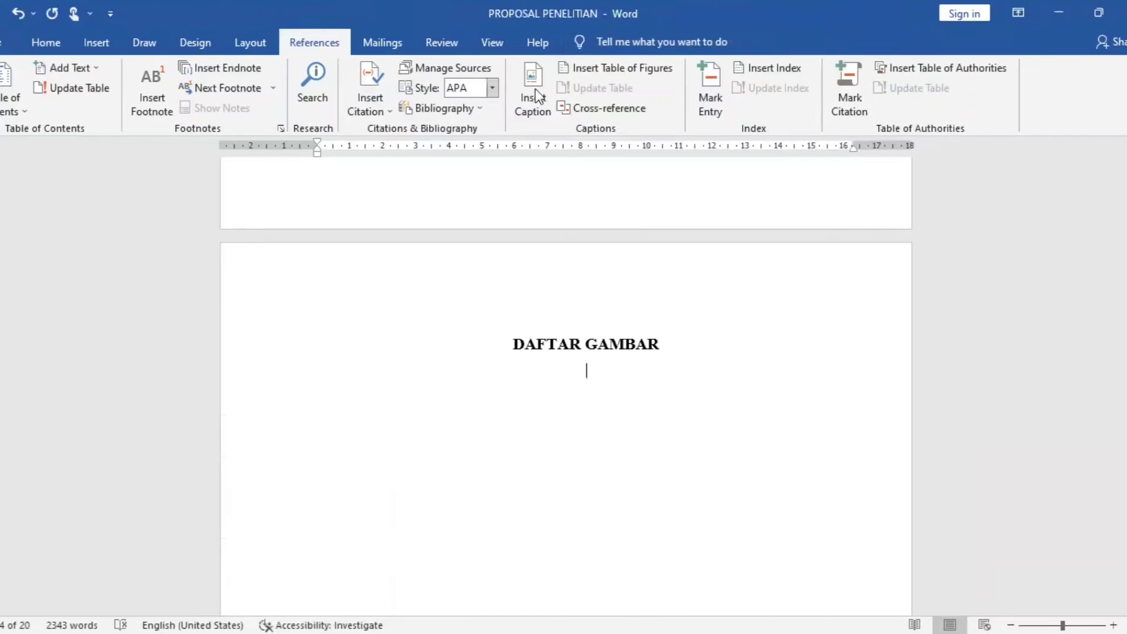
{"action": "left_click", "coordinate": [582, 73]}
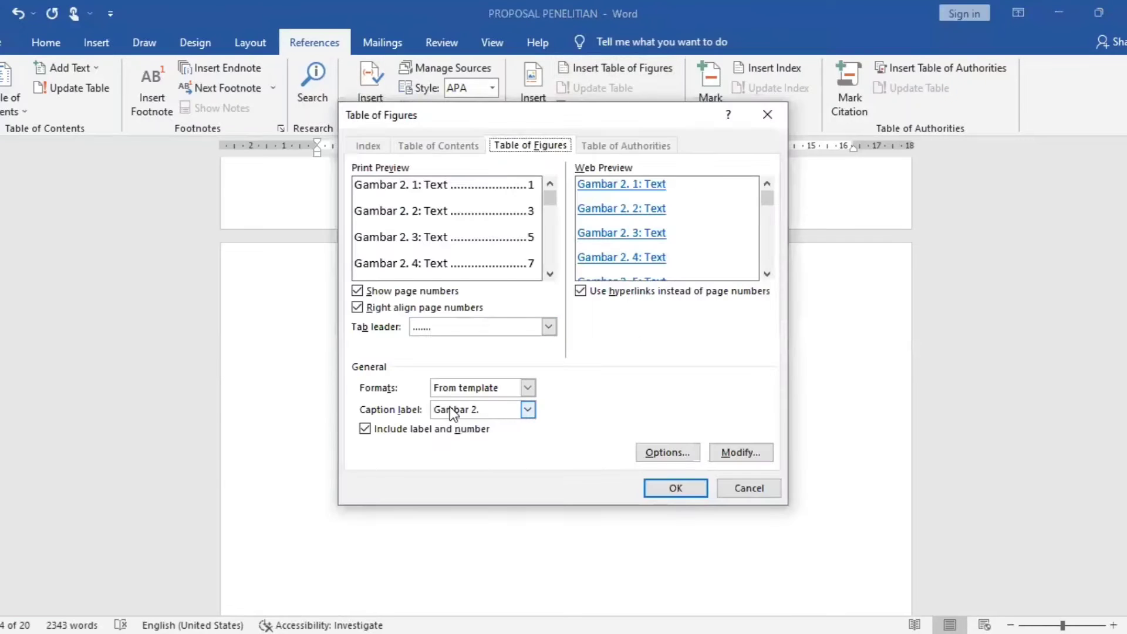
{"action": "left_click", "coordinate": [527, 410]}
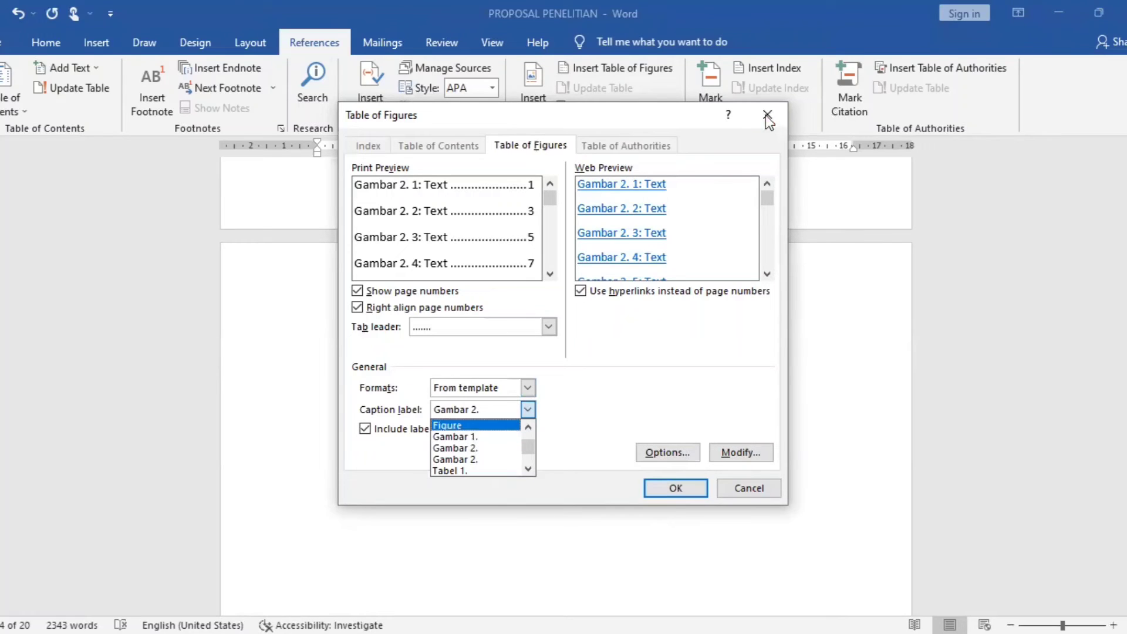
{"action": "left_click", "coordinate": [483, 439]}
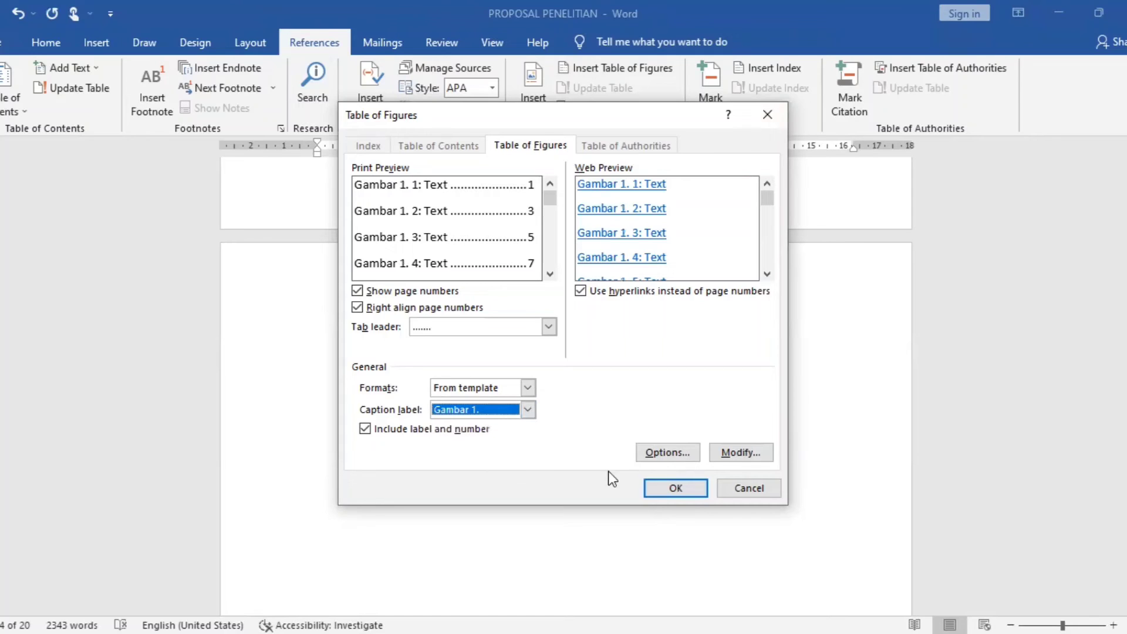
{"action": "left_click", "coordinate": [650, 487]}
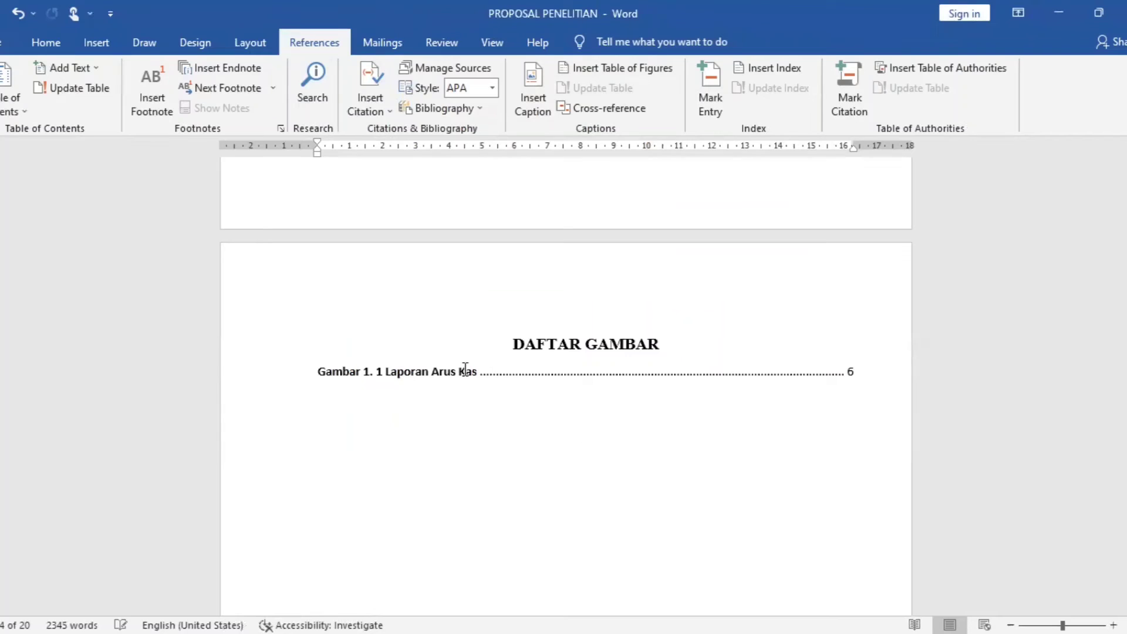
Insert a table of figures for the caption label "Gambar 2." below the Gambar 1. 1 entry under DAFTAR GAMBAR
{"action": "left_click", "coordinate": [615, 68]}
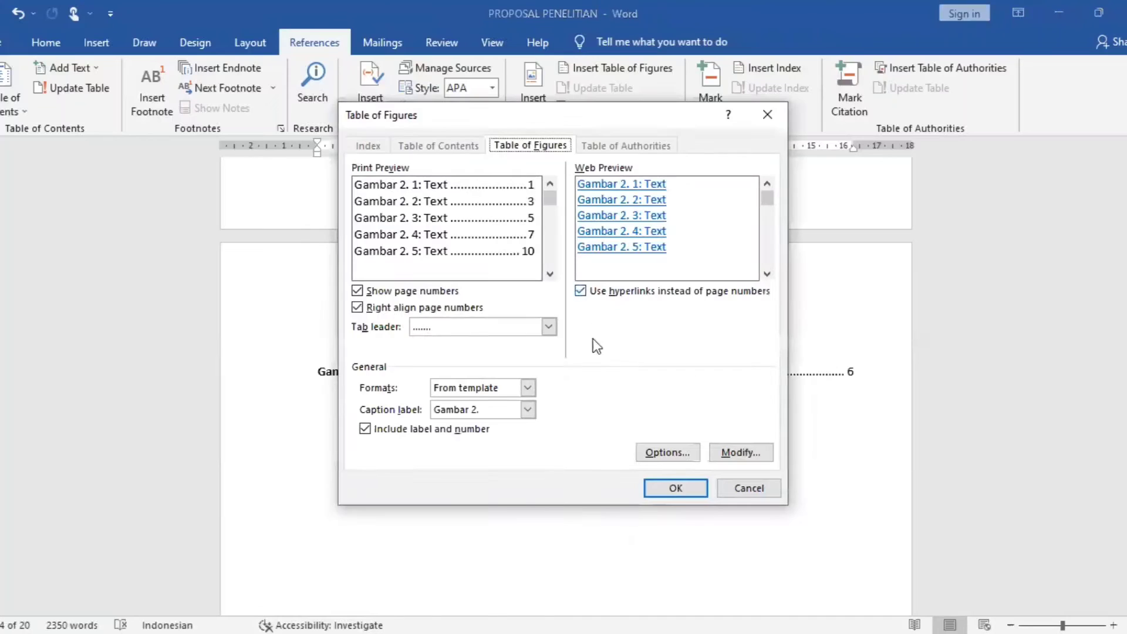
{"action": "left_click", "coordinate": [528, 410]}
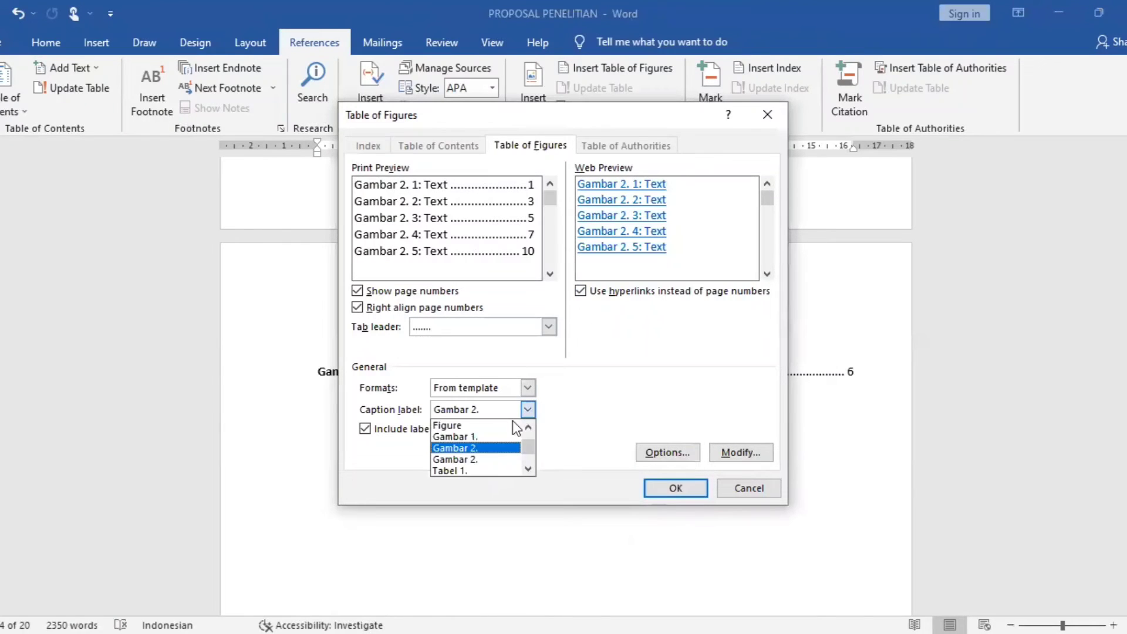
{"action": "left_click", "coordinate": [471, 458]}
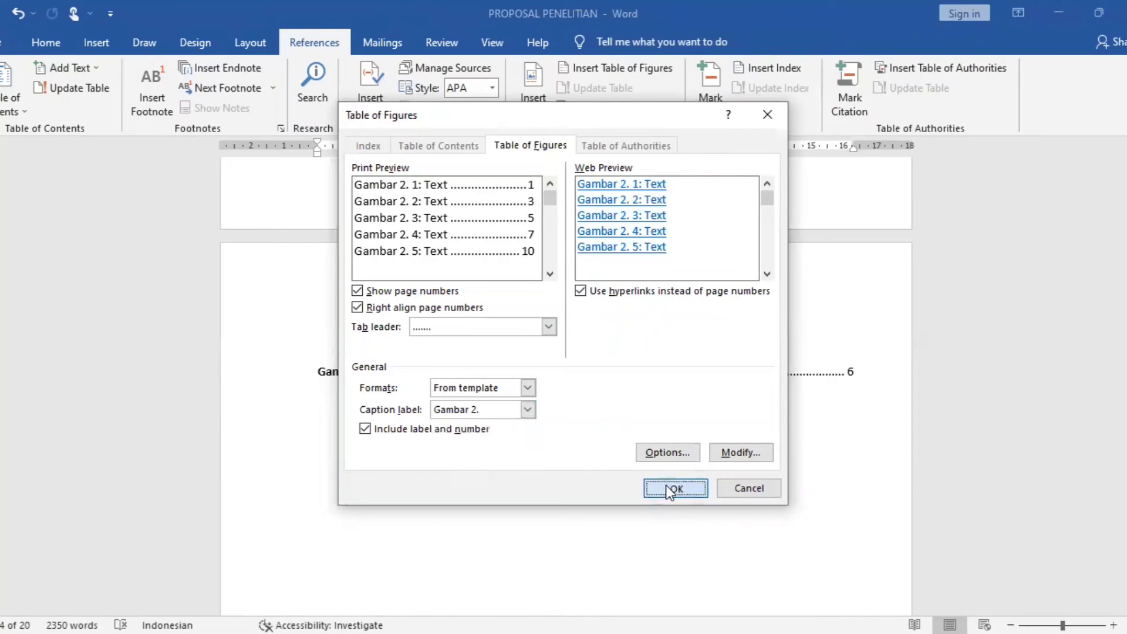
{"action": "left_click", "coordinate": [666, 486]}
{"action": "left_click", "coordinate": [866, 425]}
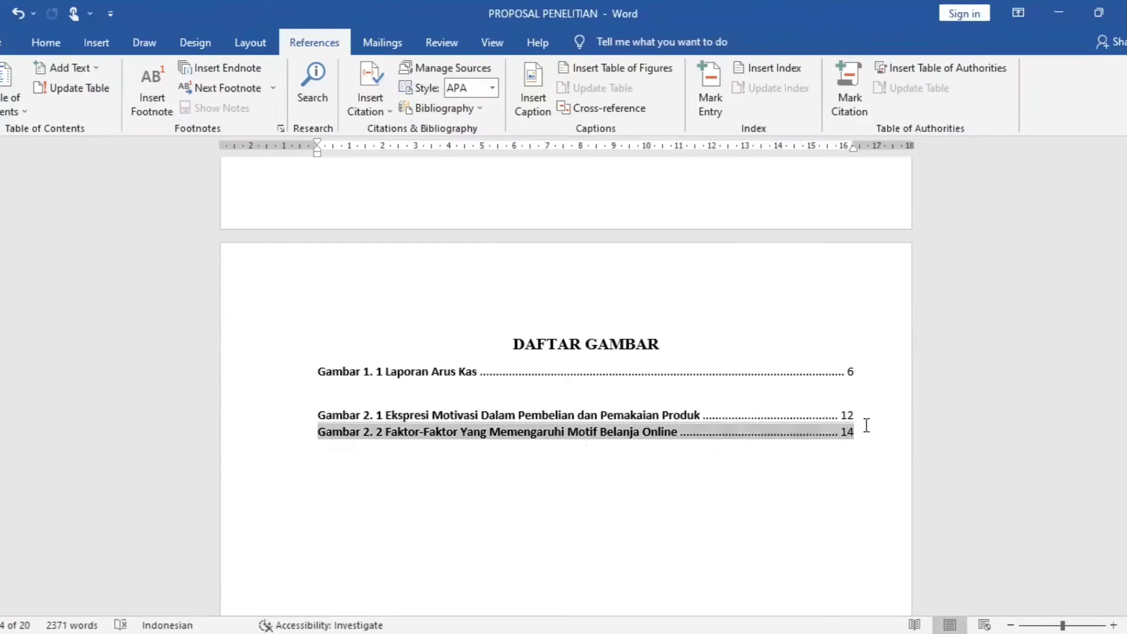
{"action": "left_click_drag", "start_coordinate": [857, 432], "coordinate": [337, 360]}
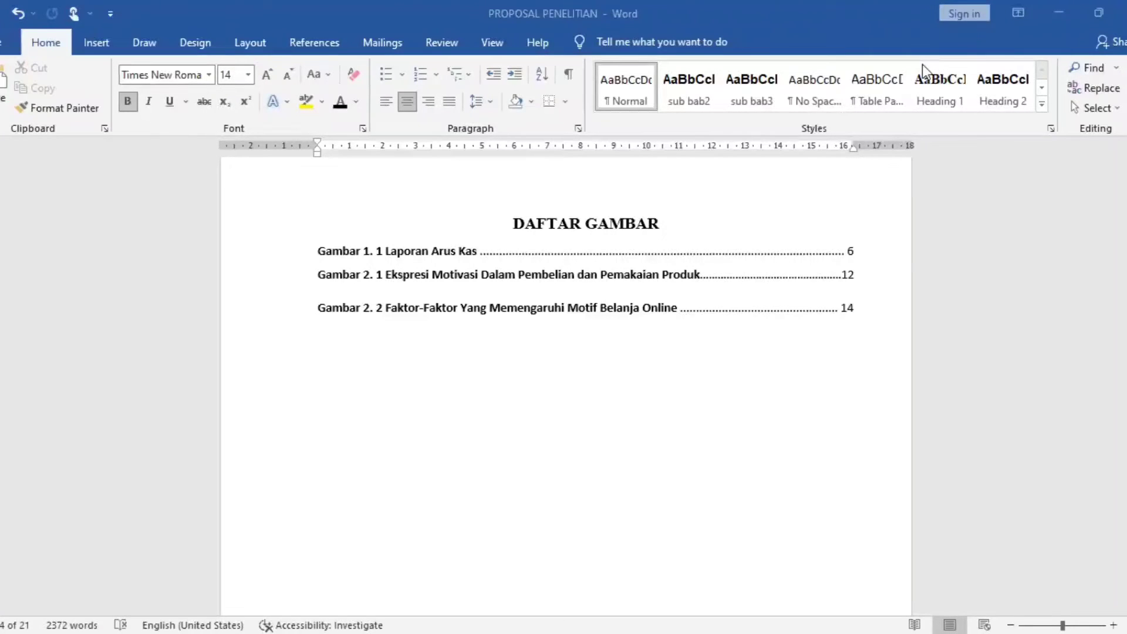
Delete the old title "Daftar Pengguna Internet Tahun 2012" above the internet users table in chapter 1
{"action": "scroll", "coordinate": [922, 65], "scroll_direction": "down", "scroll_amount": 12}
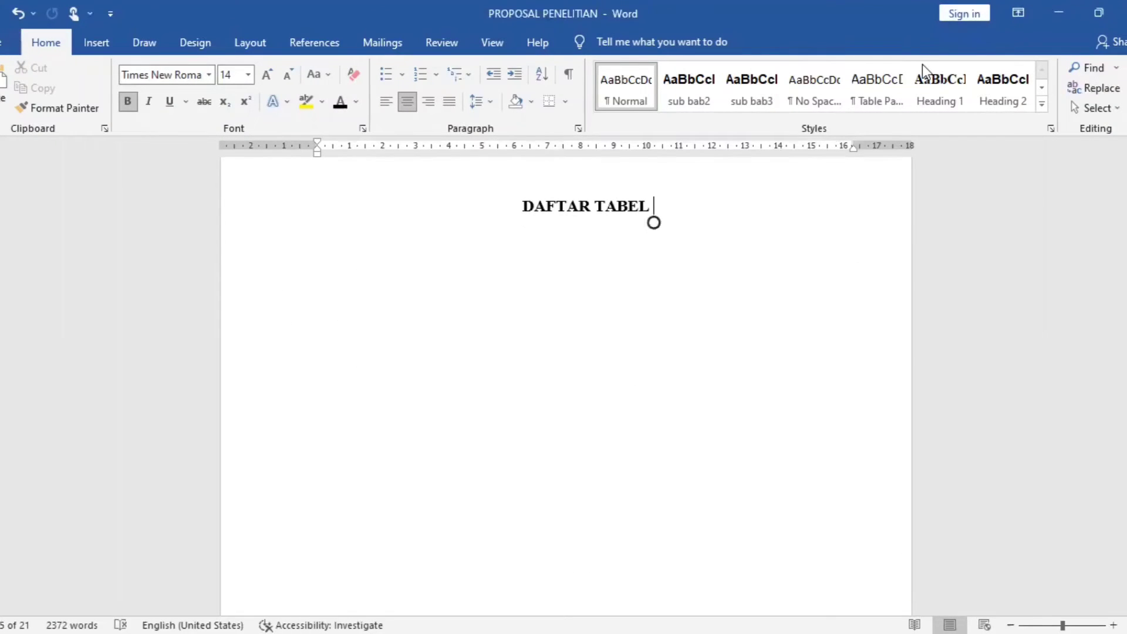
{"action": "scroll", "coordinate": [922, 64], "scroll_direction": "down", "scroll_amount": 15}
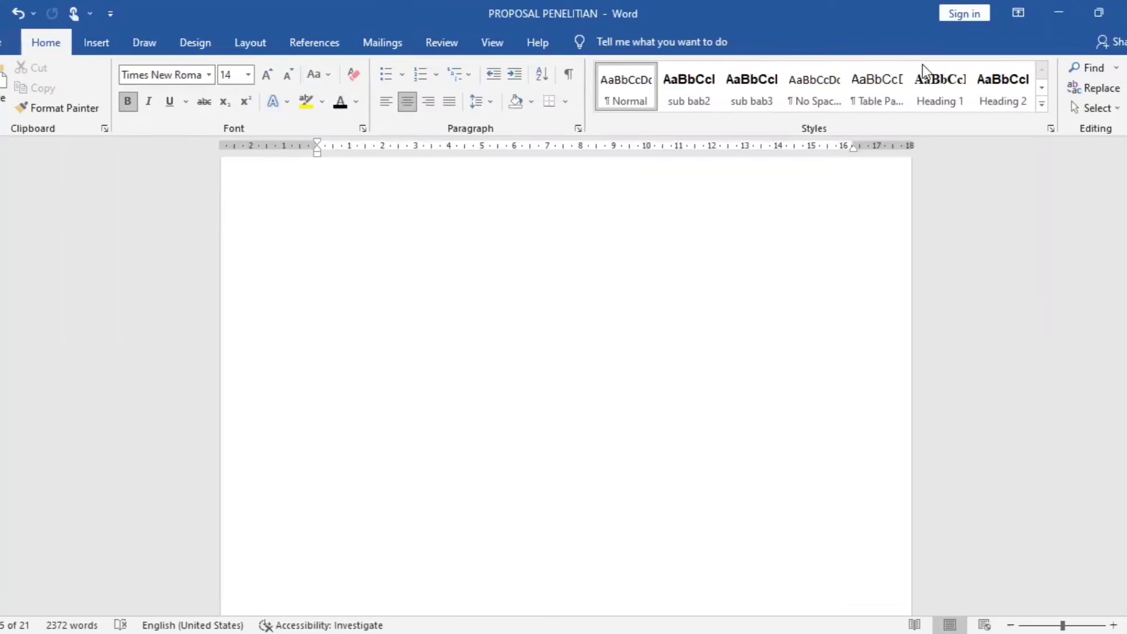
{"action": "scroll", "coordinate": [921, 65], "scroll_direction": "down", "scroll_amount": 20}
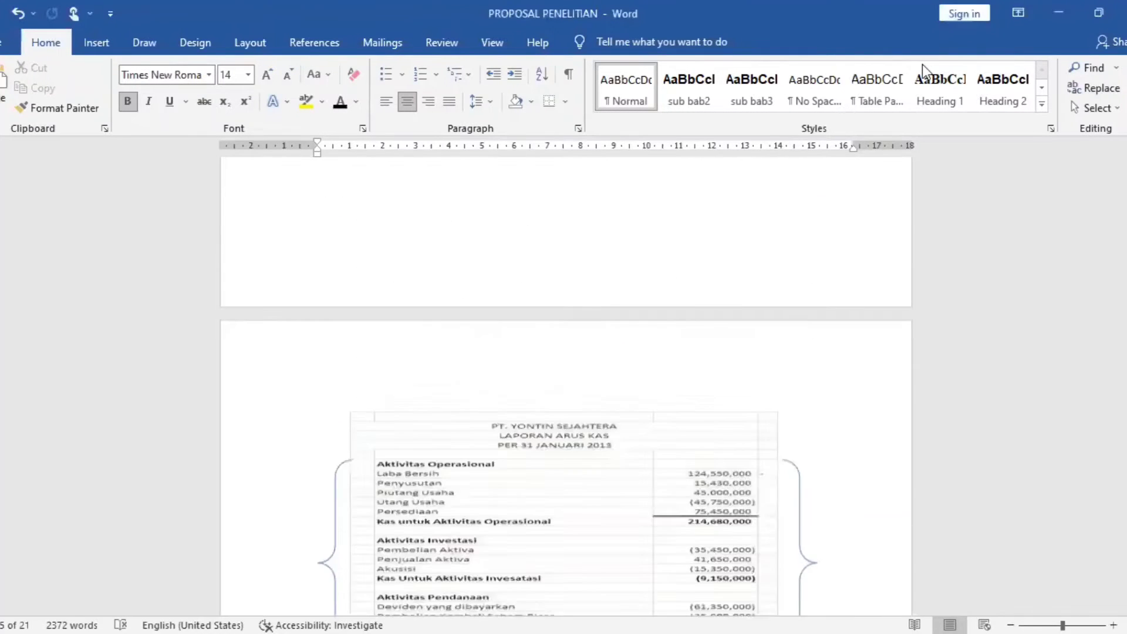
{"action": "scroll", "coordinate": [922, 64], "scroll_direction": "down", "scroll_amount": 1}
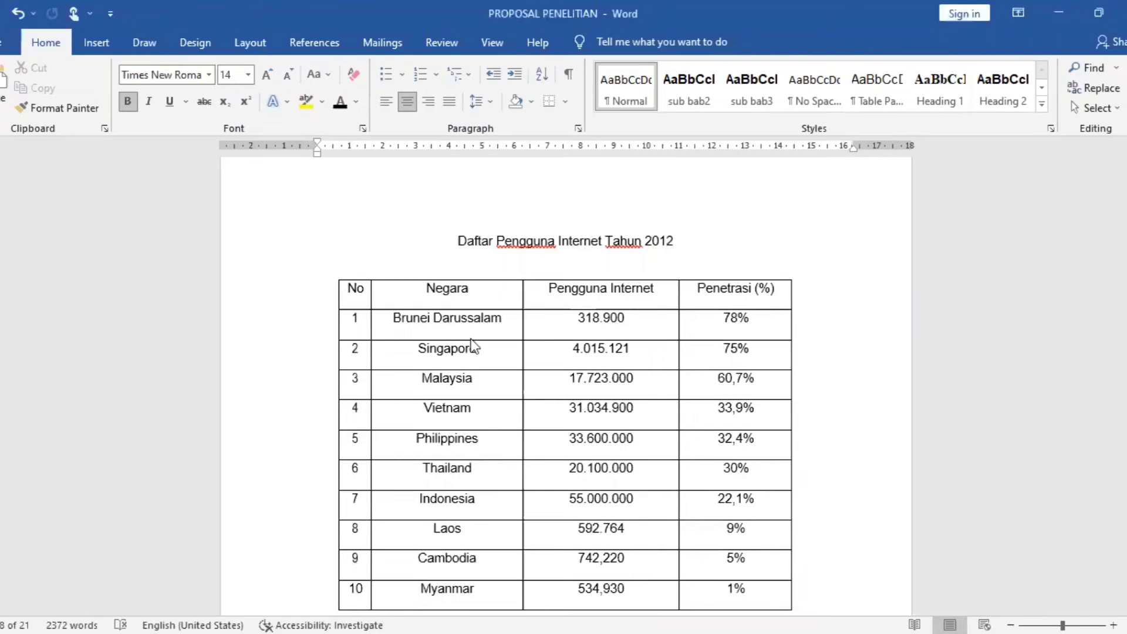
{"action": "left_click_drag", "start_coordinate": [675, 241], "coordinate": [467, 242]}
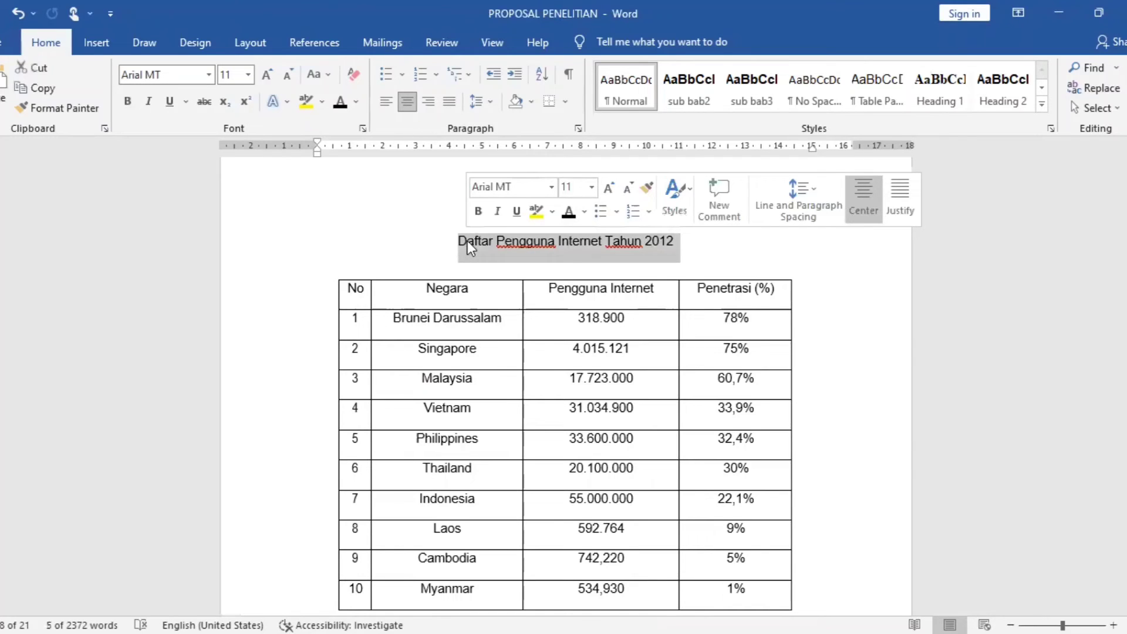
{"action": "key", "text": "Delete"}
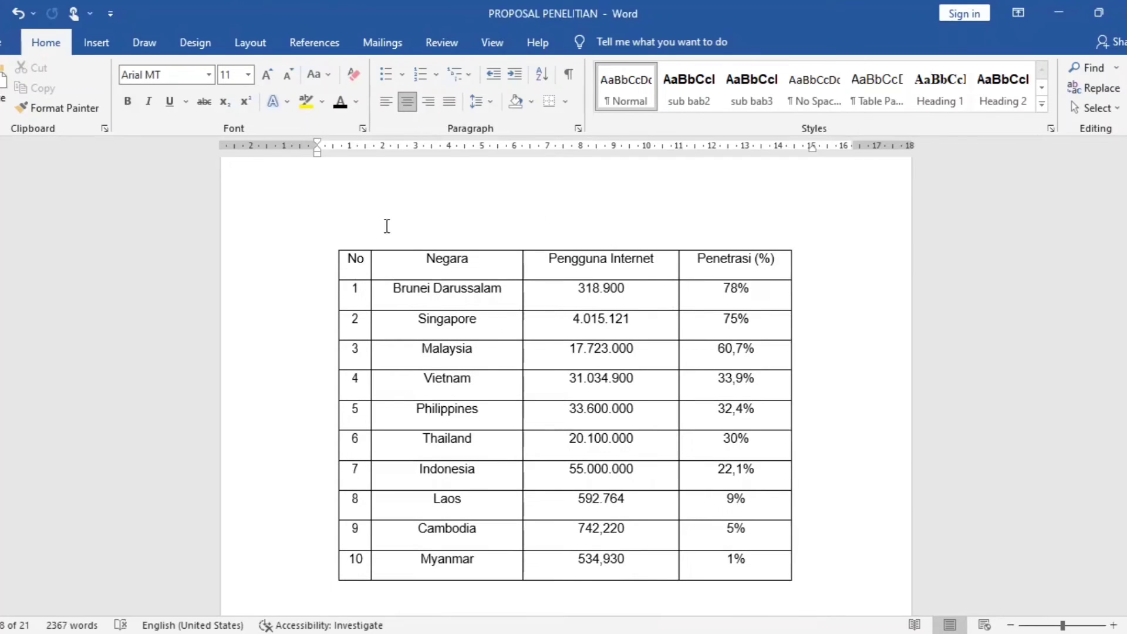
Start a caption for the whole internet users table and create the new caption label "Tabel 1."
{"action": "left_click", "coordinate": [348, 256]}
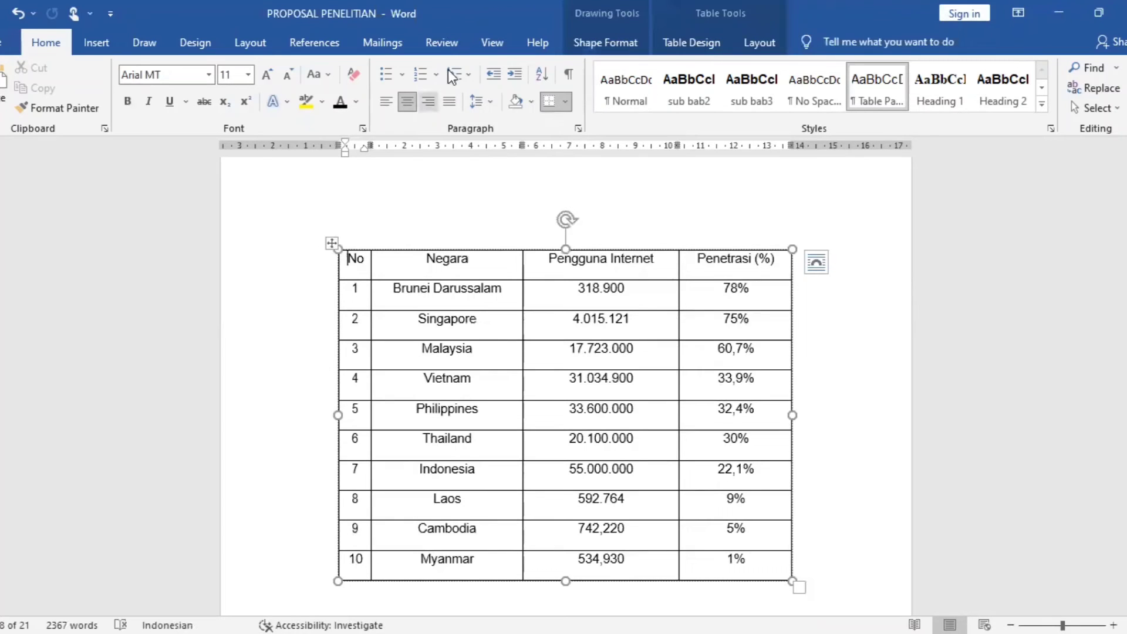
{"action": "left_click", "coordinate": [332, 243]}
{"action": "left_click", "coordinate": [317, 41]}
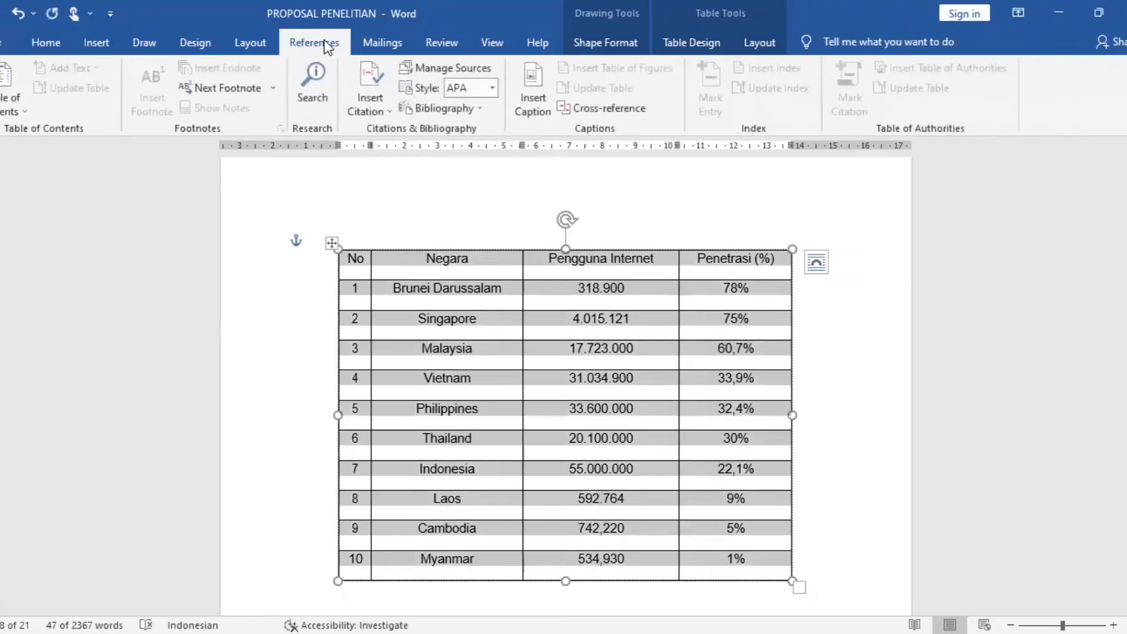
{"action": "left_click", "coordinate": [535, 108]}
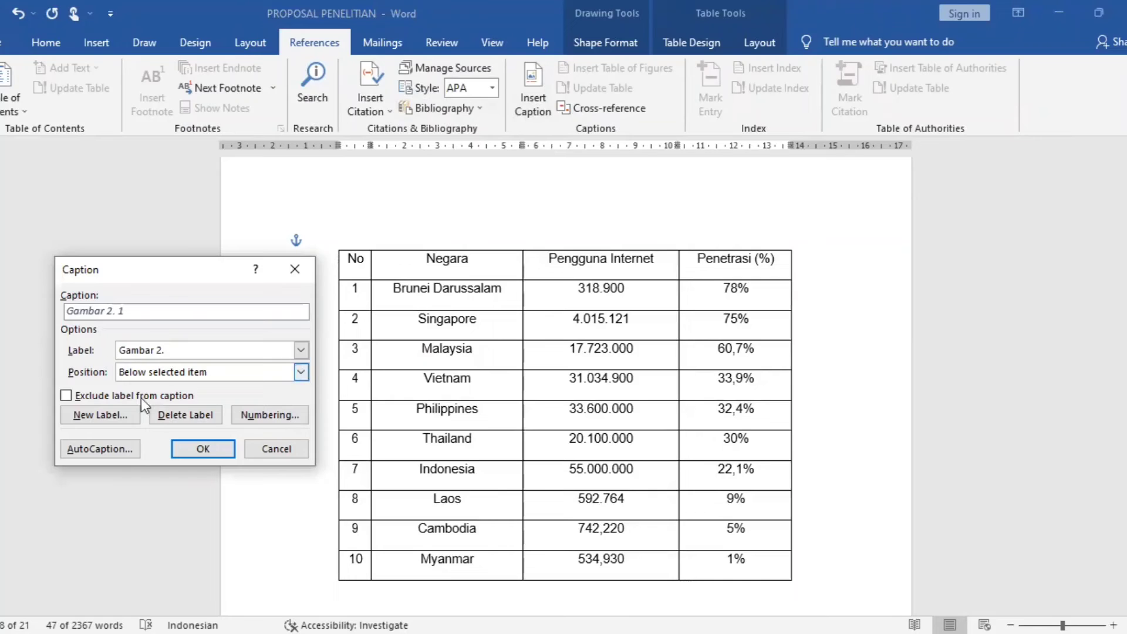
{"action": "left_click", "coordinate": [101, 411]}
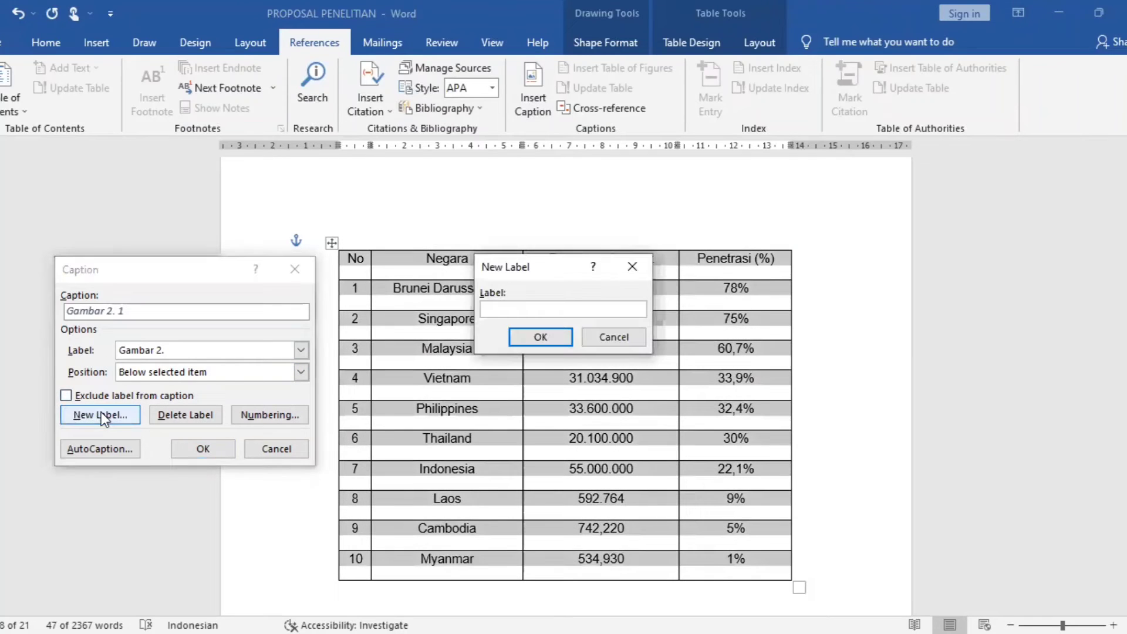
{"action": "type", "text": "Tabel"}
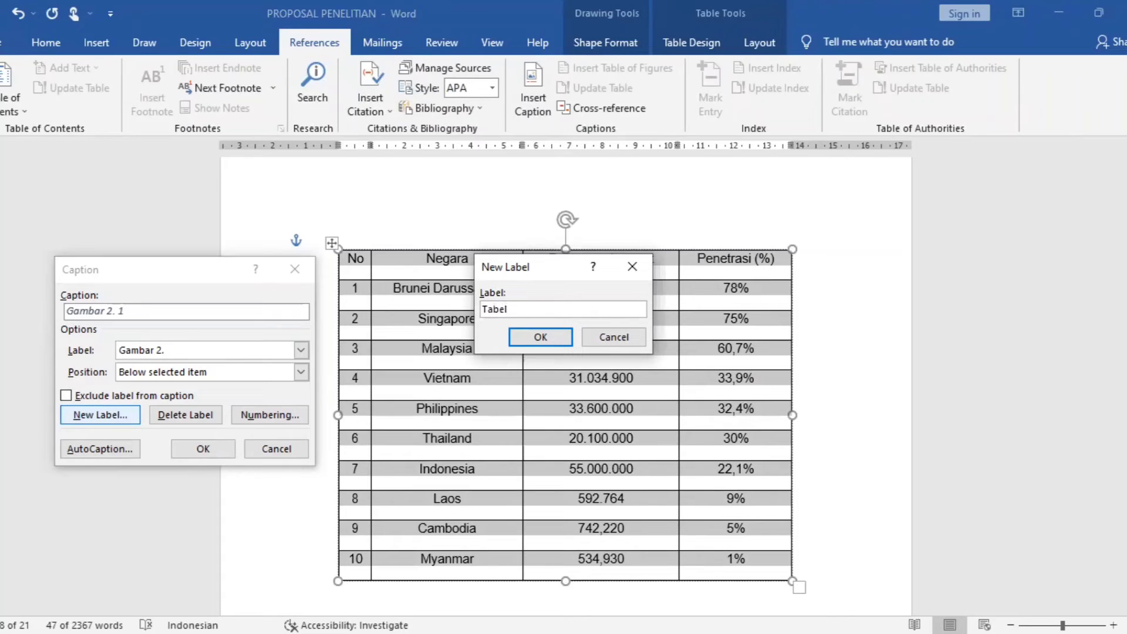
{"action": "type", "text": " 1."}
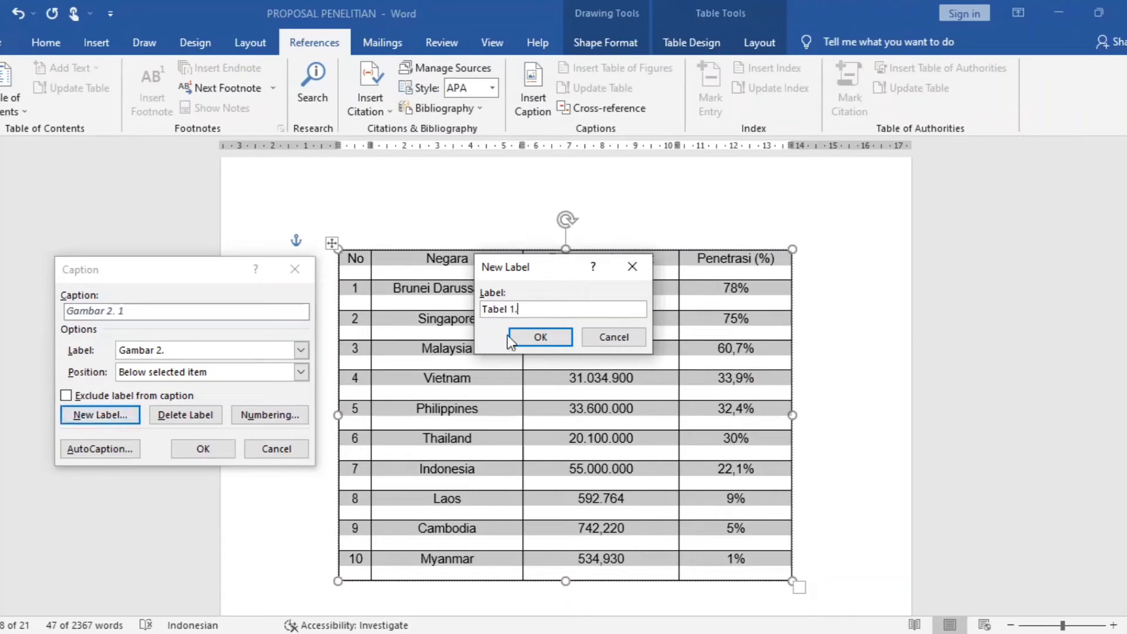
{"action": "left_click", "coordinate": [527, 338]}
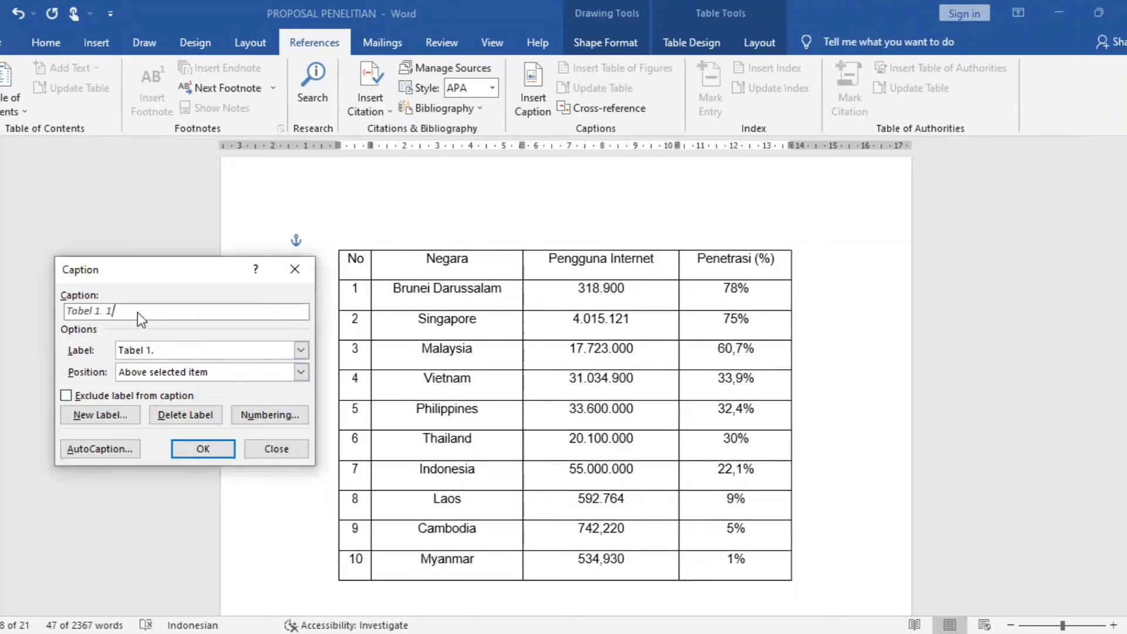
Complete the caption as "Tabel 1. 1 Daftar Pengguna Internet Tahun 2012" and insert it above the selected table
{"action": "type", "text": "Daftar Pengguna Internet Tahun 2012"}
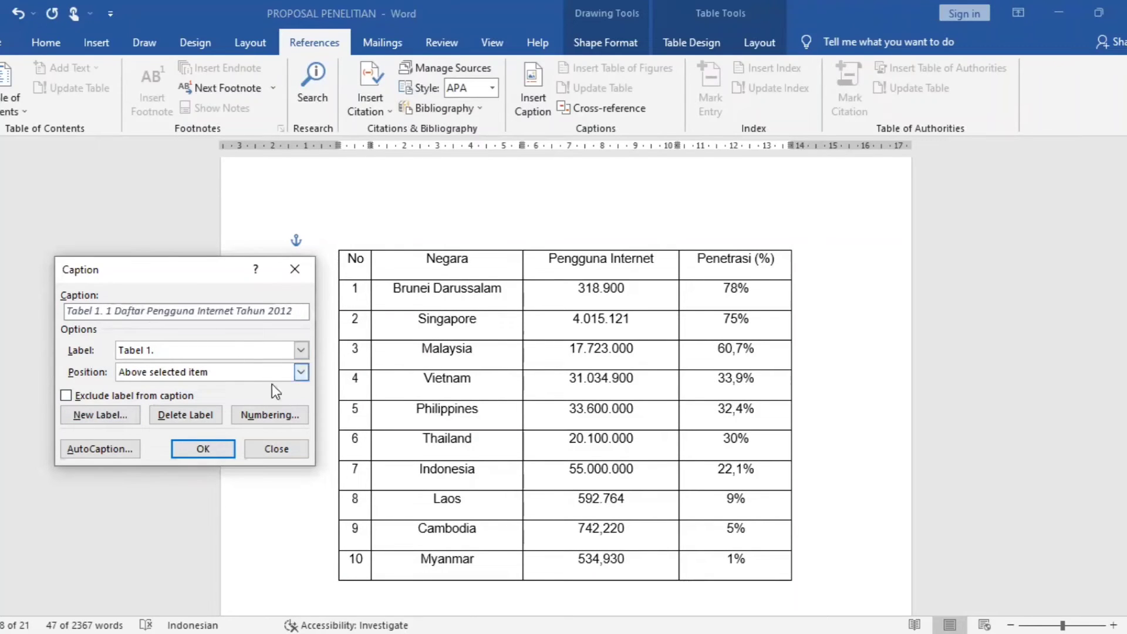
{"action": "left_click", "coordinate": [302, 373]}
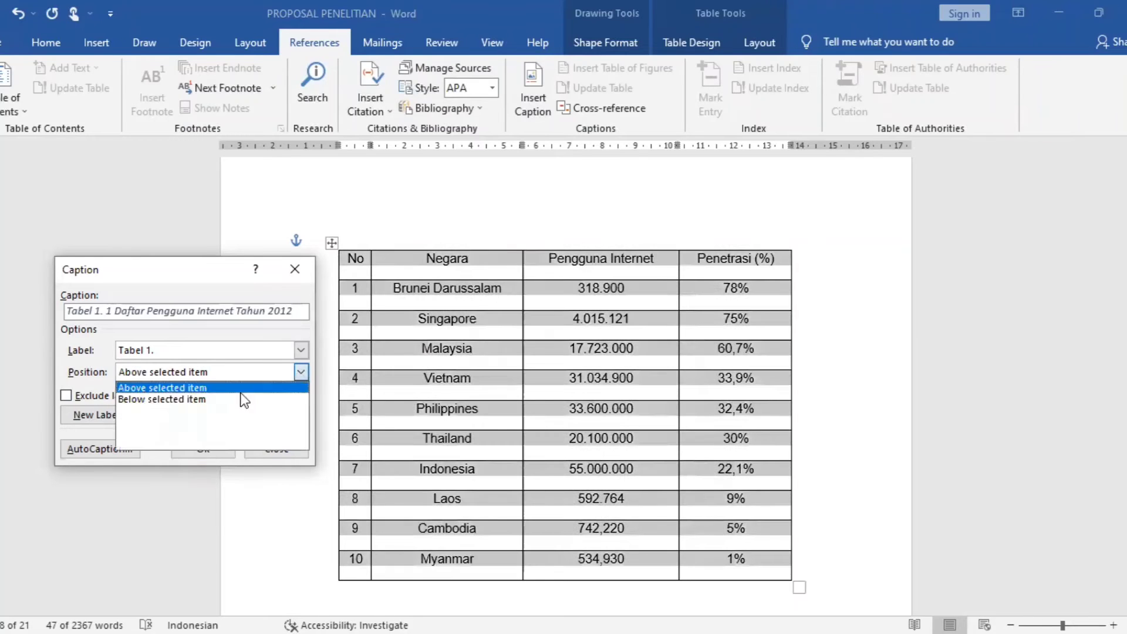
{"action": "left_click", "coordinate": [189, 389]}
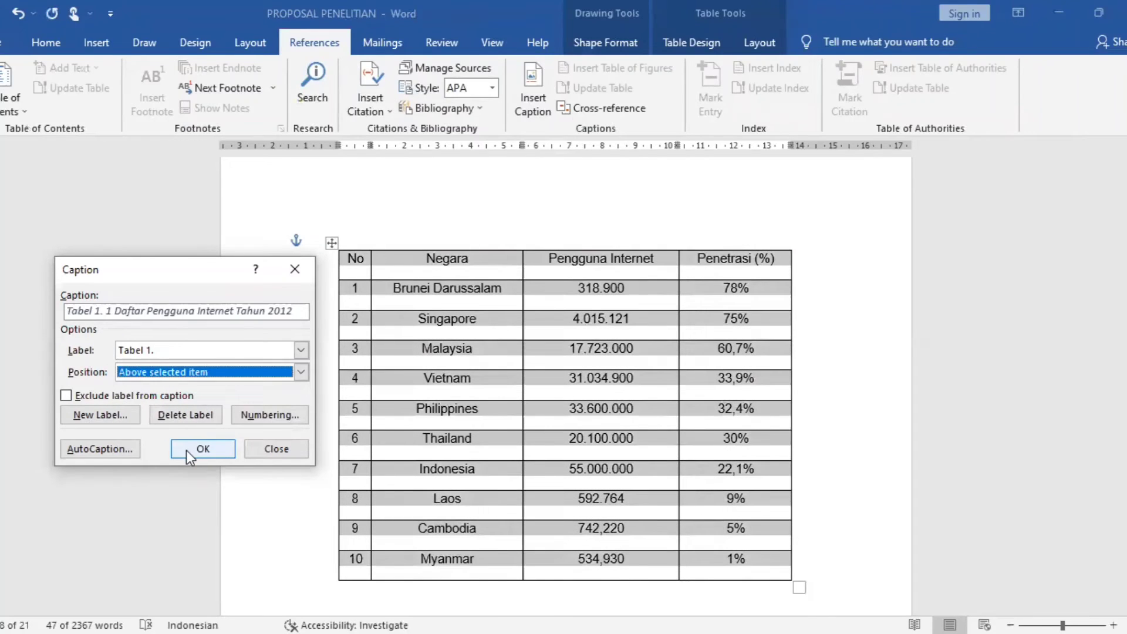
{"action": "left_click", "coordinate": [187, 451]}
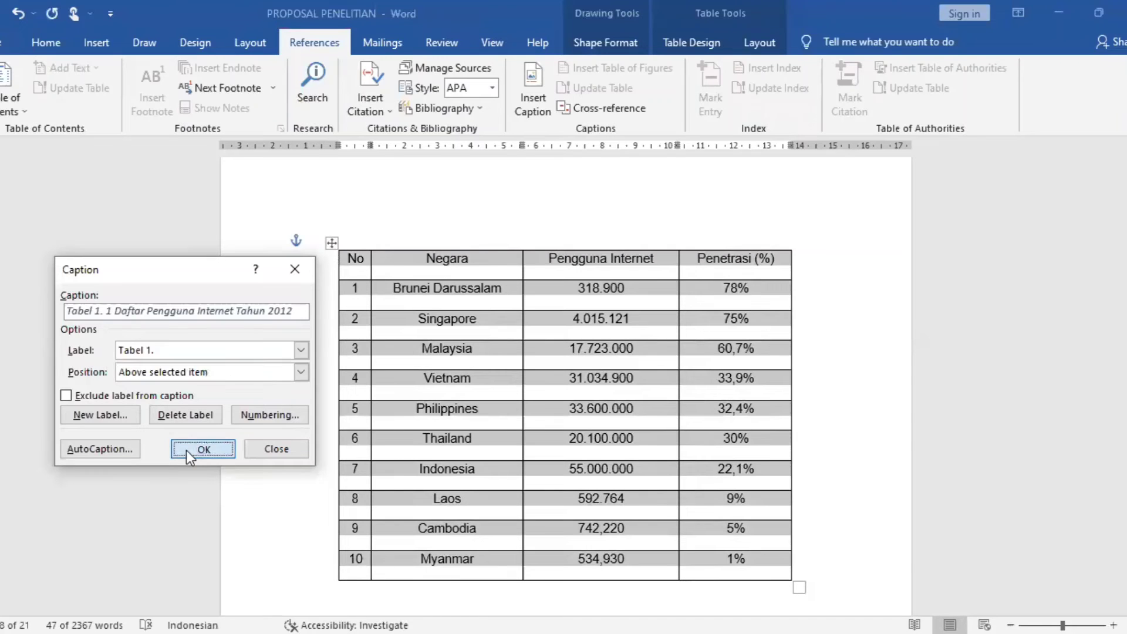
Make the "Tabel 1. 1" caption above the internet users table bold
{"action": "left_click_drag", "start_coordinate": [544, 257], "coordinate": [342, 252]}
{"action": "key", "text": "ctrl+b"}
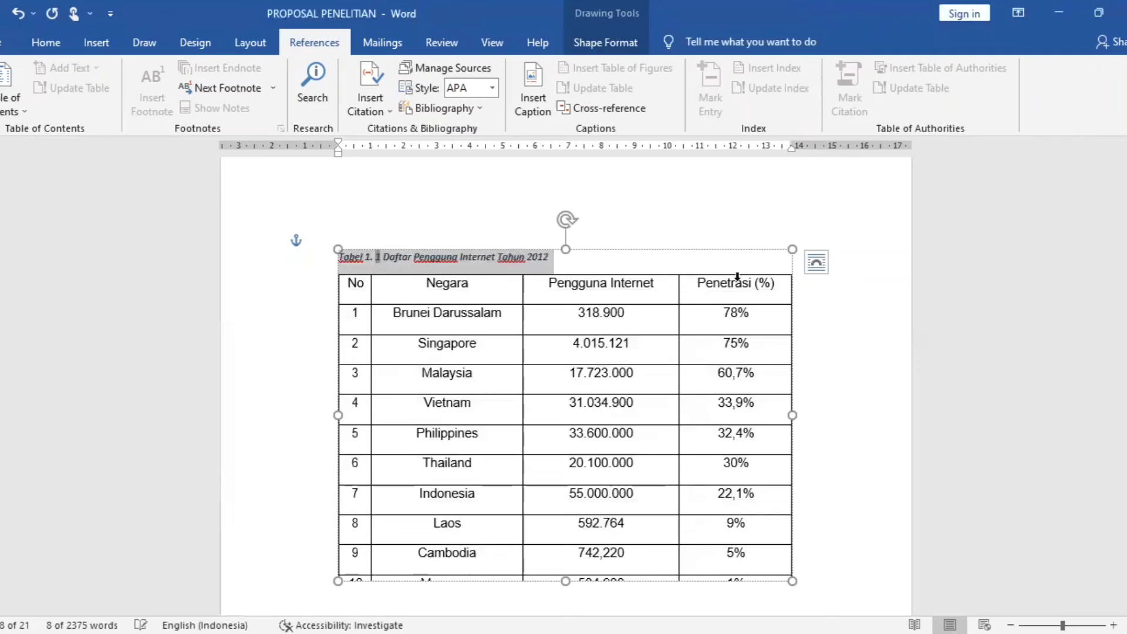
{"action": "left_click", "coordinate": [868, 401]}
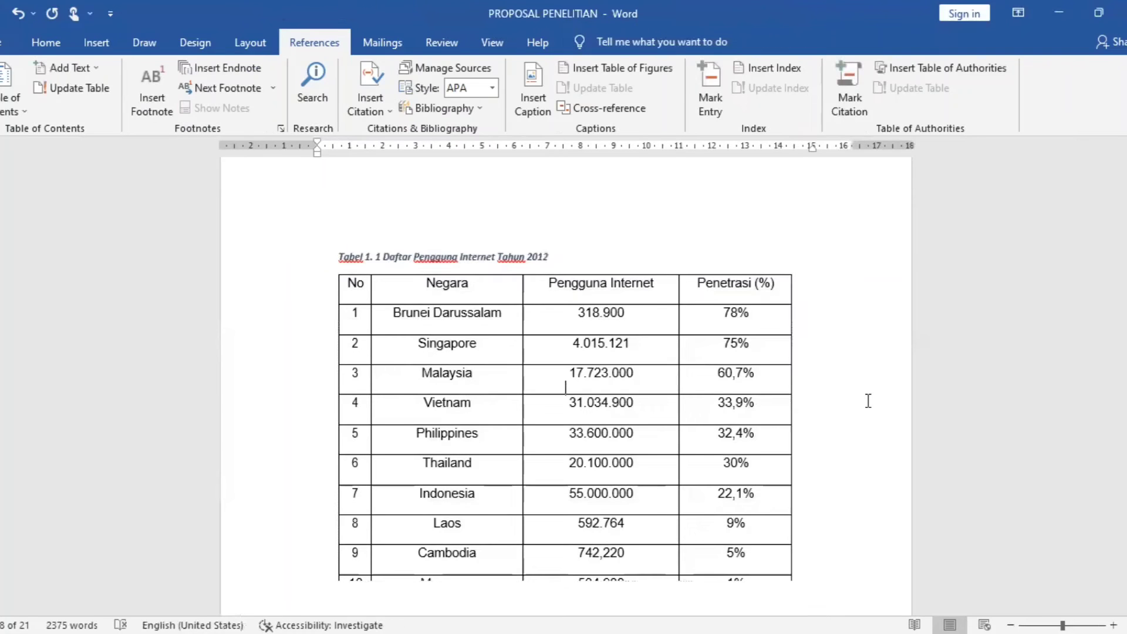
Insert the caption "Tabel 1. 2 Penerapan CFDS" above the online media channel table before section 1.2, using the label "Tabel 1."
{"action": "scroll", "coordinate": [868, 401], "scroll_direction": "down", "scroll_amount": 15}
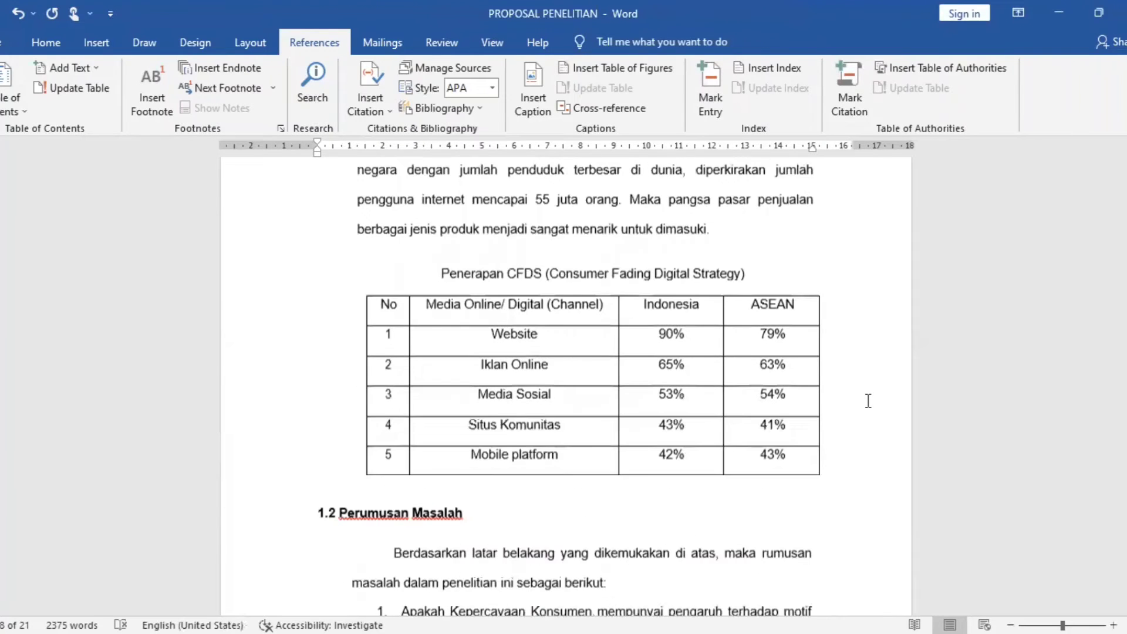
{"action": "left_click", "coordinate": [451, 365]}
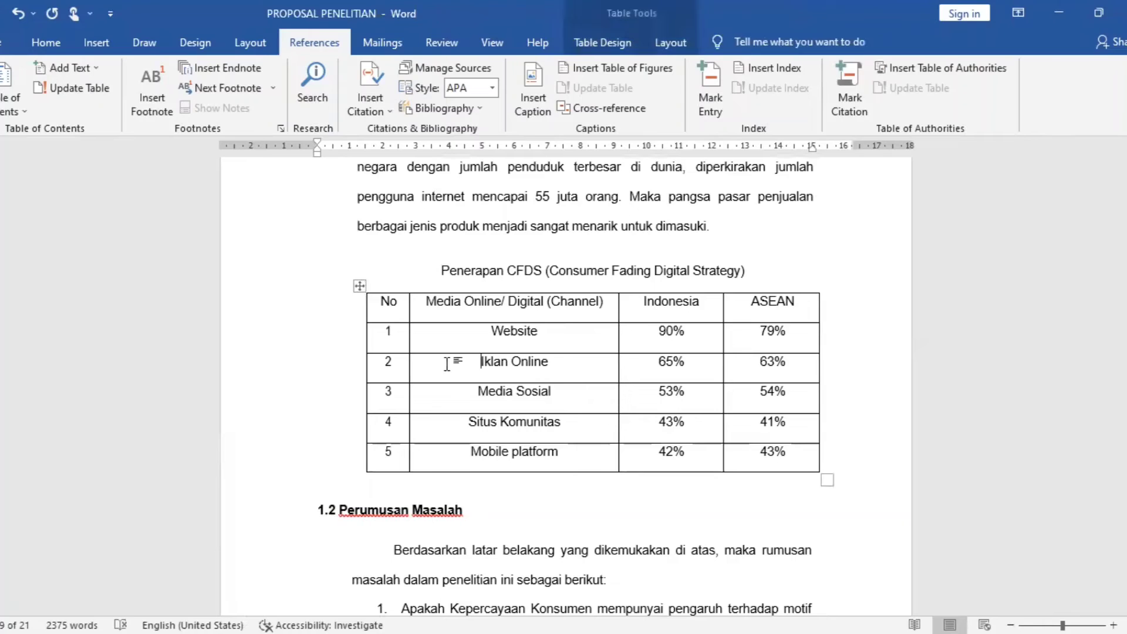
{"action": "left_click", "coordinate": [359, 286]}
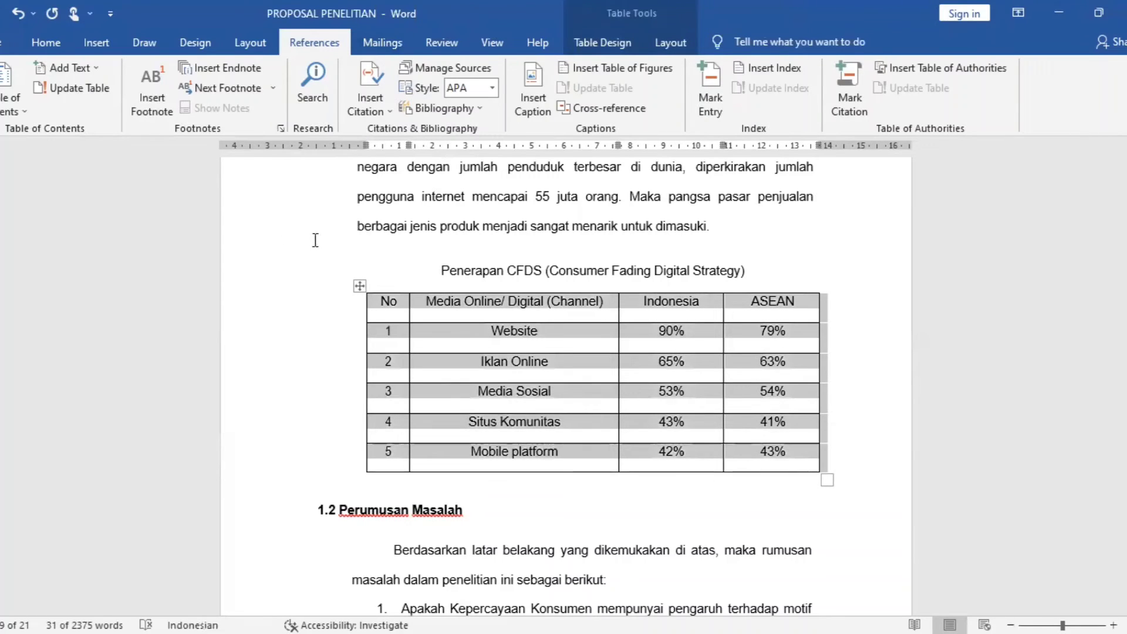
{"action": "left_click", "coordinate": [533, 106]}
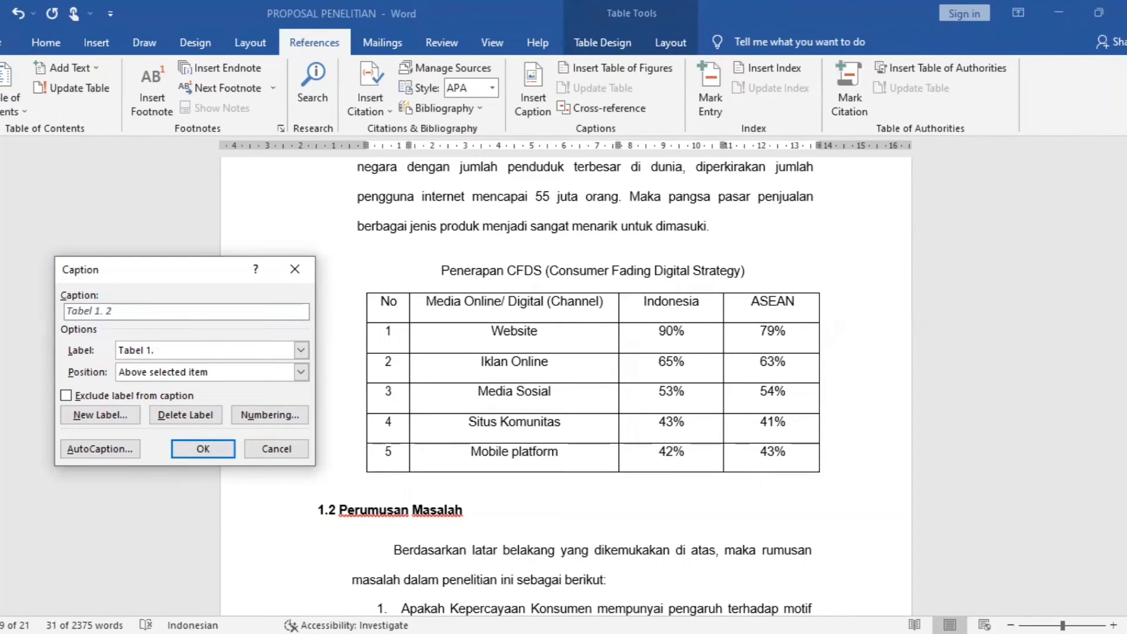
{"action": "type", "text": "Penerapan CFDS"}
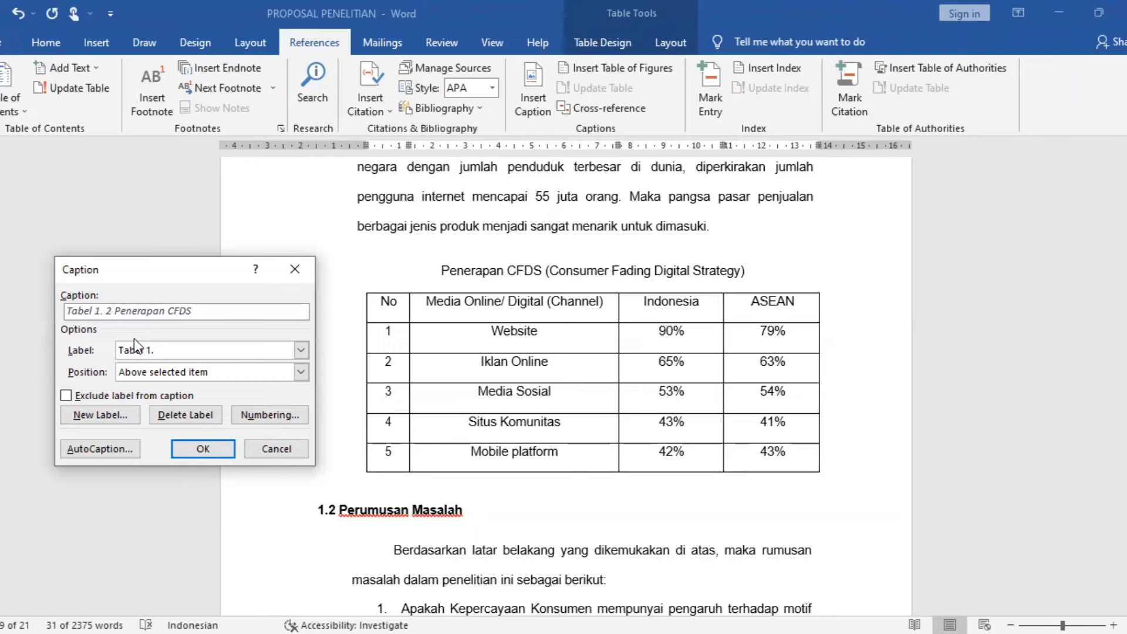
{"action": "left_click", "coordinate": [188, 448]}
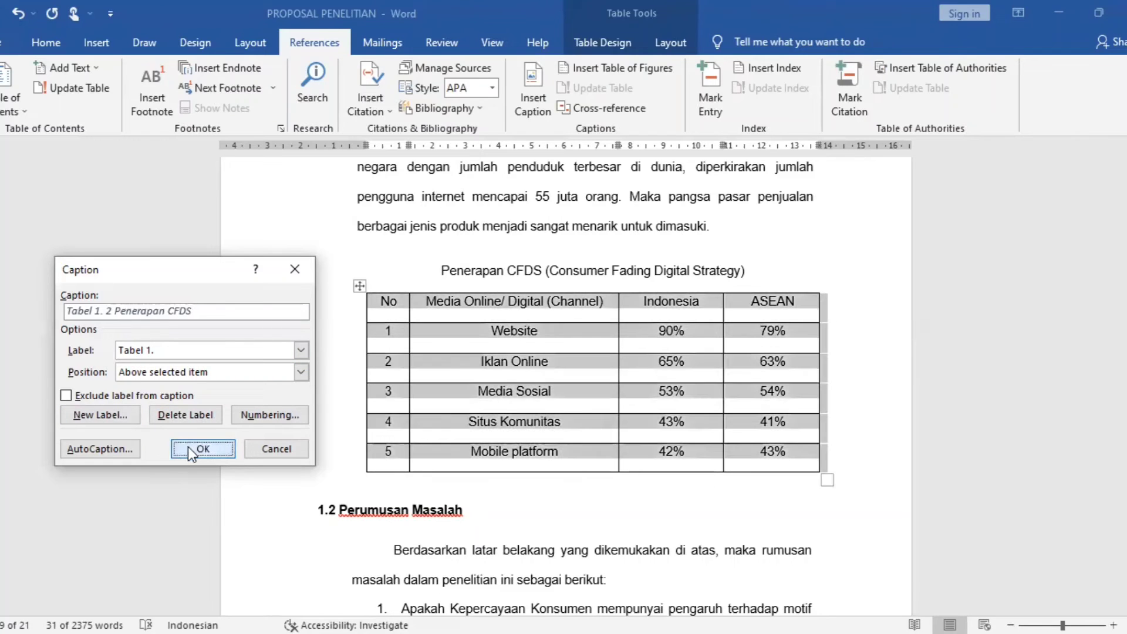
Make the "Tabel 1. 2" caption bold and delete the old title "Penerapan CFDS (Consumer Fading Digital Strategy)" above it
{"action": "left_click_drag", "start_coordinate": [433, 299], "coordinate": [315, 311]}
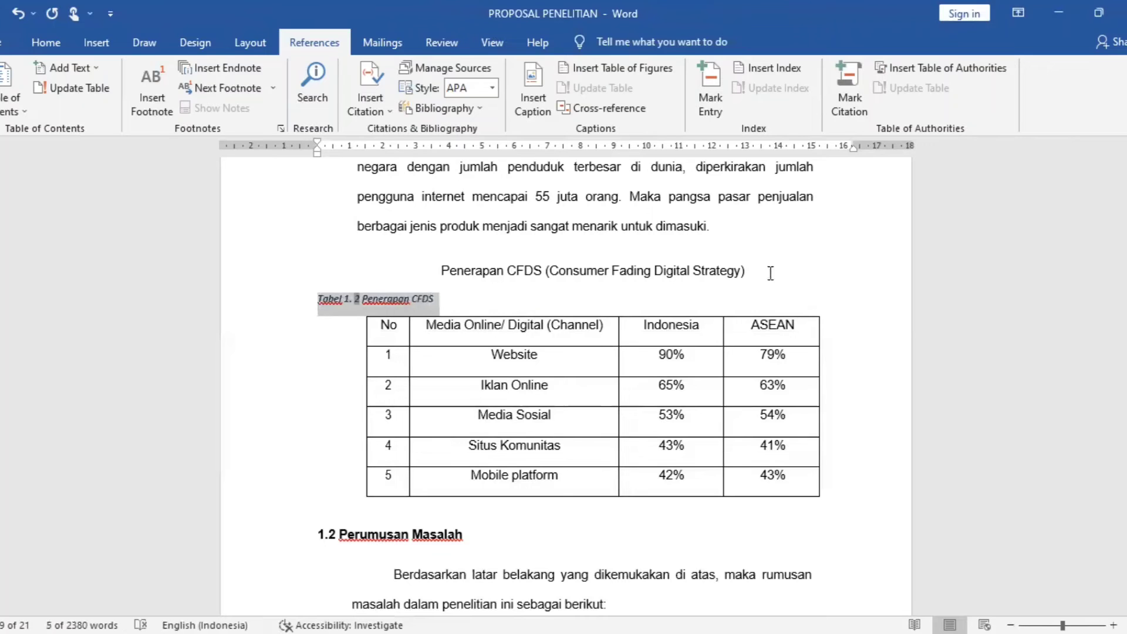
{"action": "left_click_drag", "start_coordinate": [773, 271], "coordinate": [439, 273]}
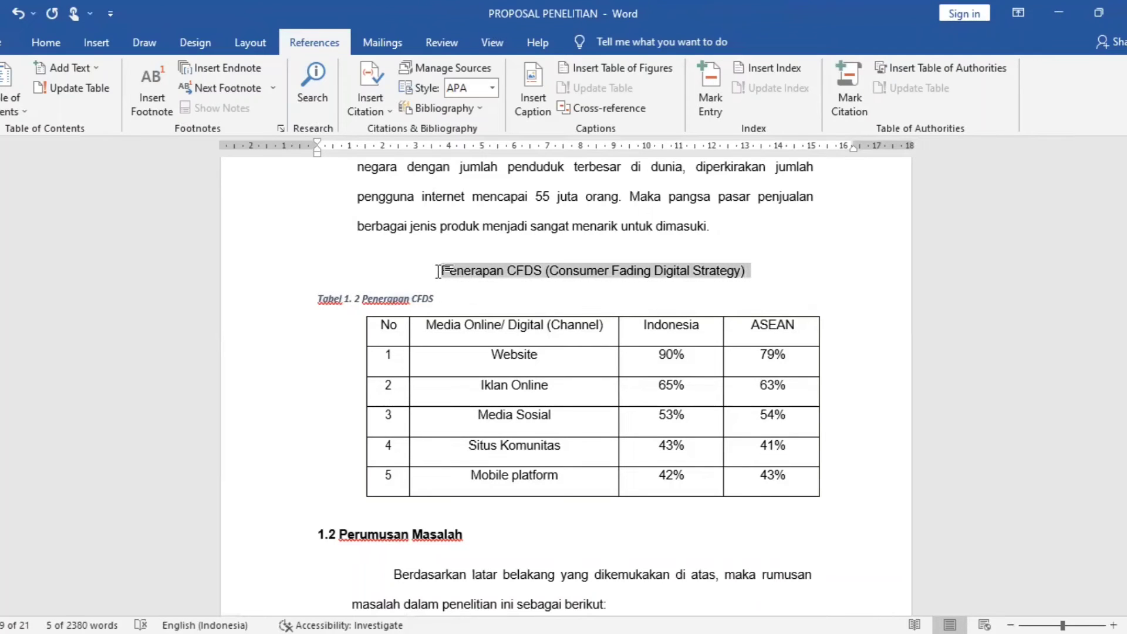
{"action": "key", "text": "BackSpace"}
Copy the plain title "Tabel Penelitian Terdahulu" above the previous-research table in section 2.2 and delete it from the page
{"action": "scroll", "coordinate": [573, 432], "scroll_direction": "down", "scroll_amount": 20}
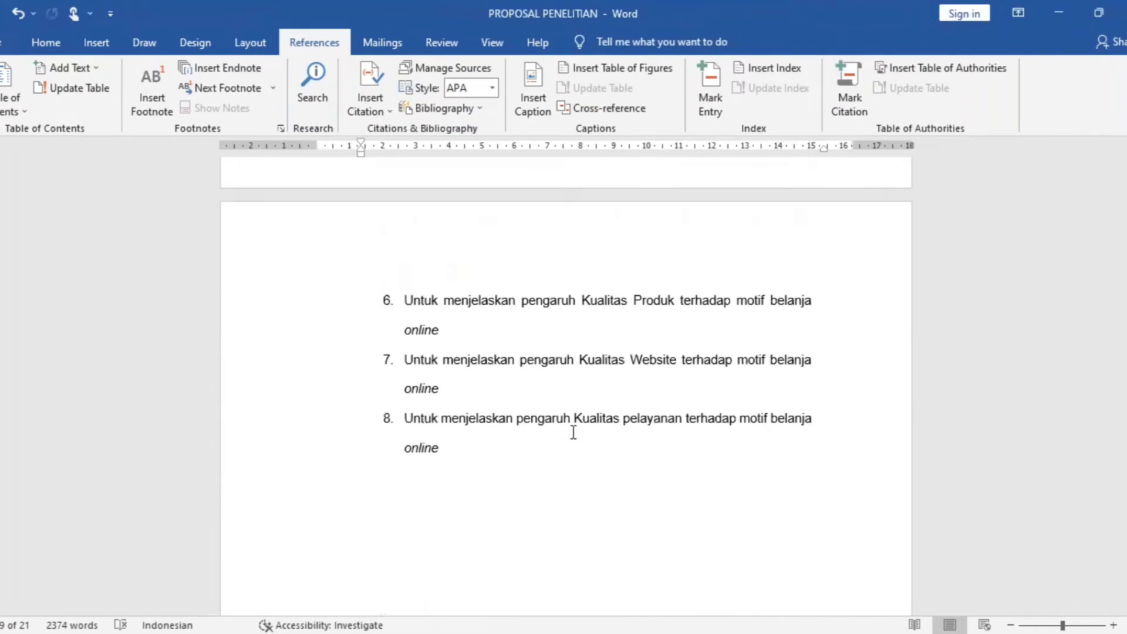
{"action": "scroll", "coordinate": [574, 432], "scroll_direction": "down", "scroll_amount": 20}
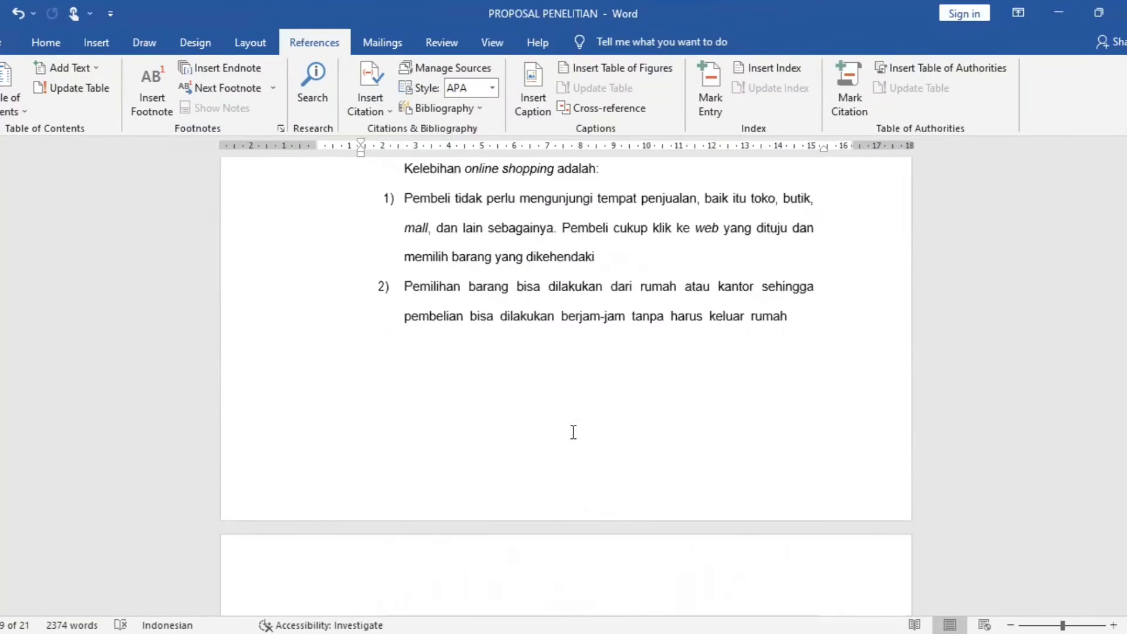
{"action": "scroll", "coordinate": [573, 432], "scroll_direction": "down", "scroll_amount": 20}
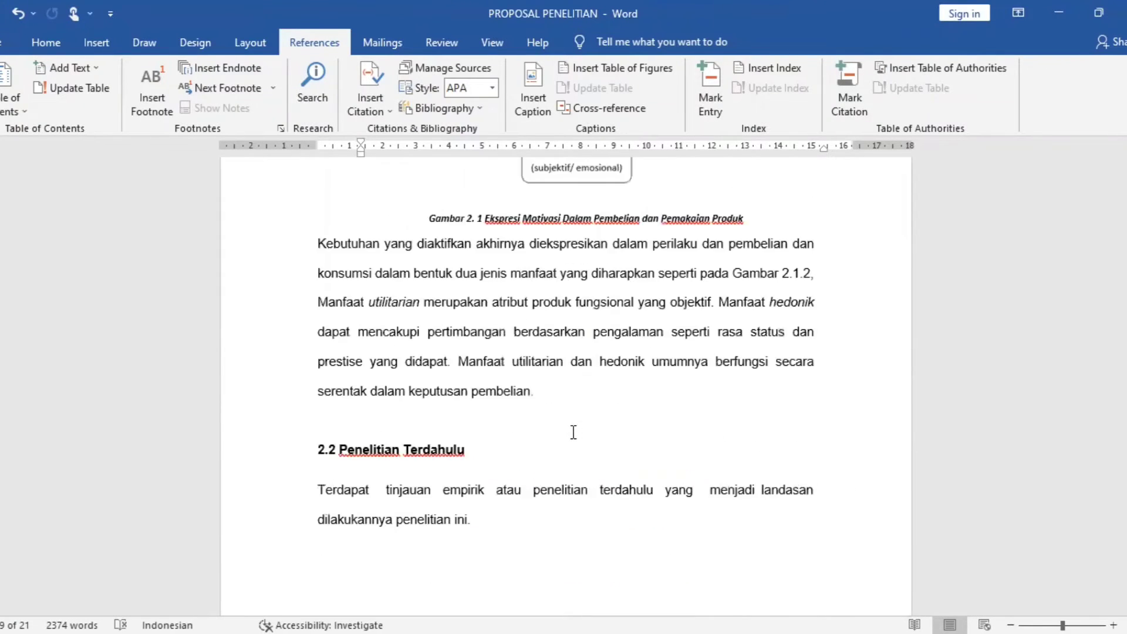
{"action": "scroll", "coordinate": [574, 432], "scroll_direction": "up", "scroll_amount": 1}
{"action": "left_click", "coordinate": [477, 261]}
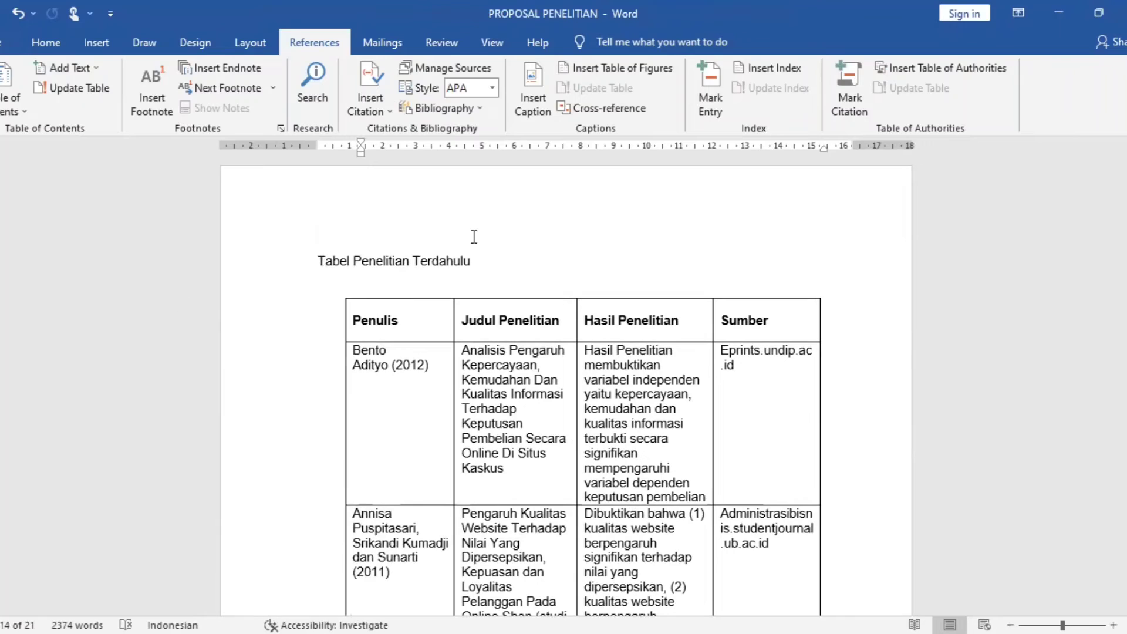
{"action": "left_click", "coordinate": [307, 260]}
{"action": "key", "text": "ctrl+c"}
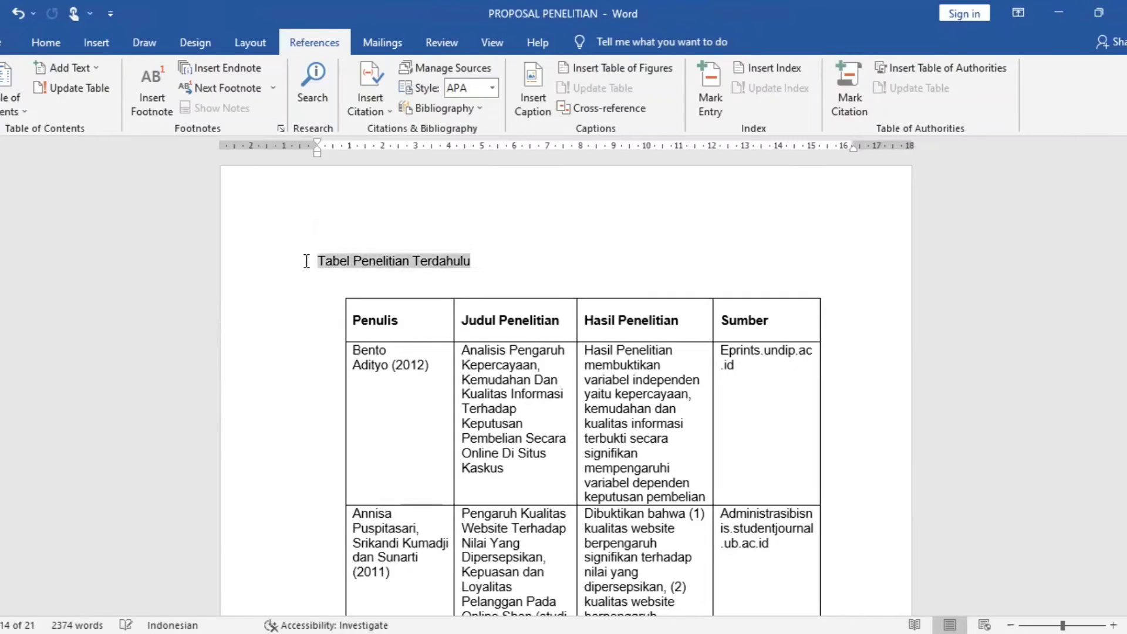
{"action": "key", "text": "BackSpace"}
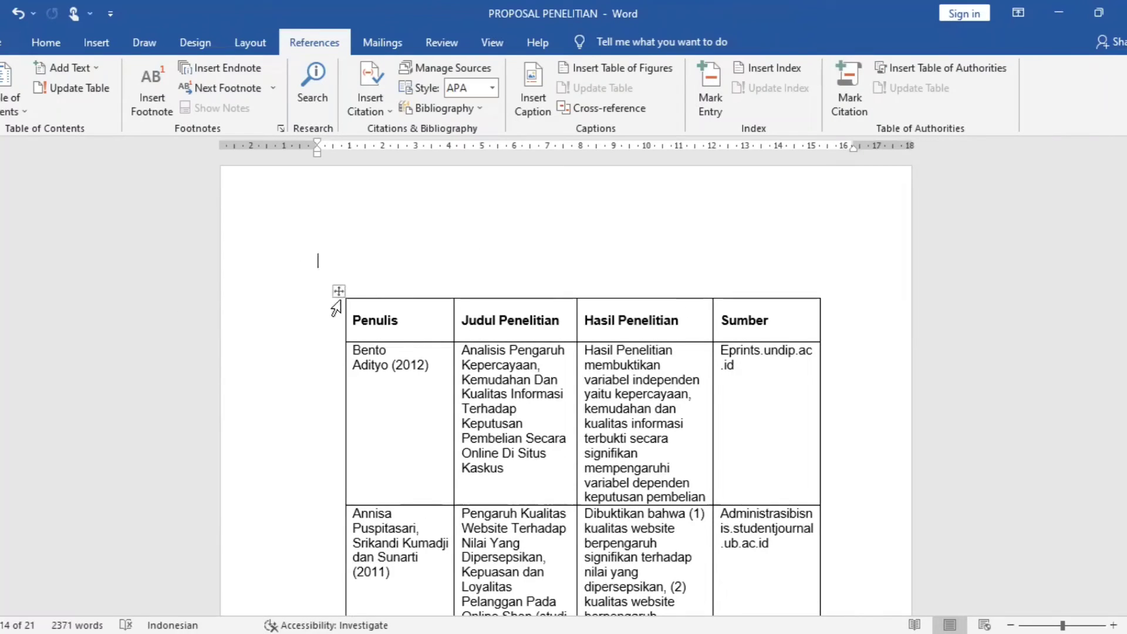
Start a caption for the whole previous-research table and create the new caption label "Tabel 2." for it
{"action": "left_click", "coordinate": [340, 291]}
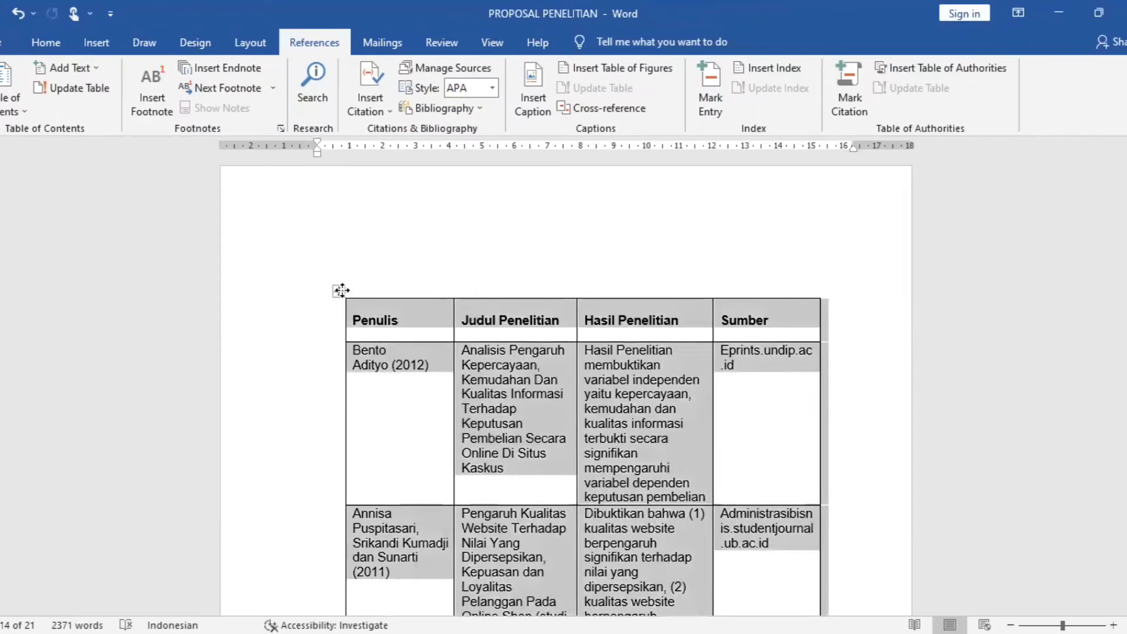
{"action": "left_click", "coordinate": [543, 105]}
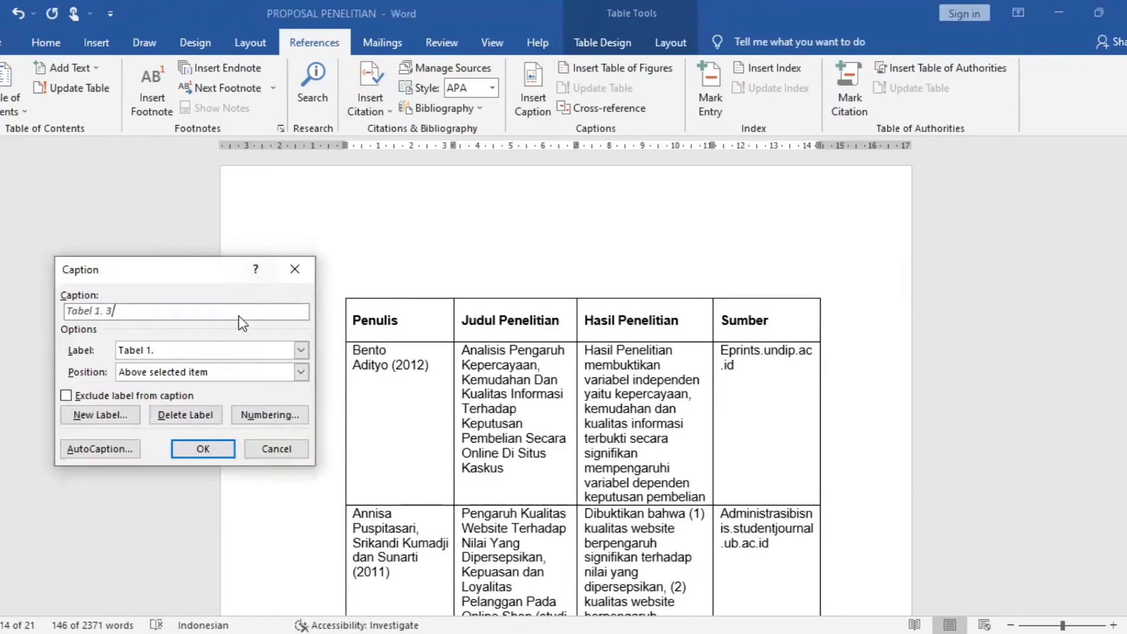
{"action": "left_click", "coordinate": [87, 417]}
{"action": "left_click", "coordinate": [87, 418]}
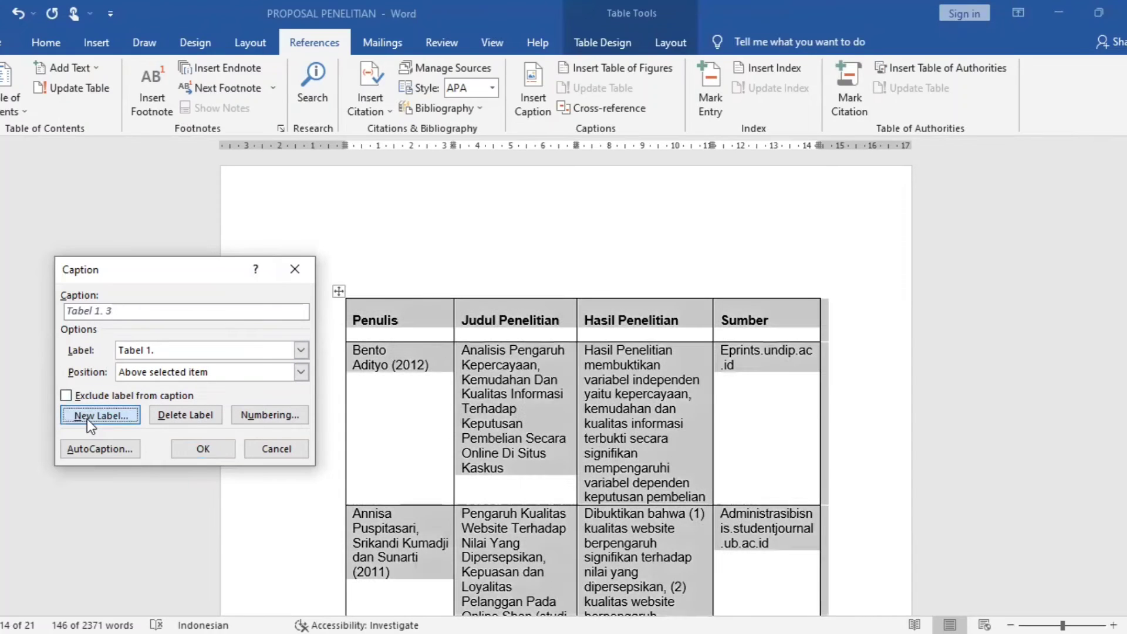
{"action": "type", "text": "T"}
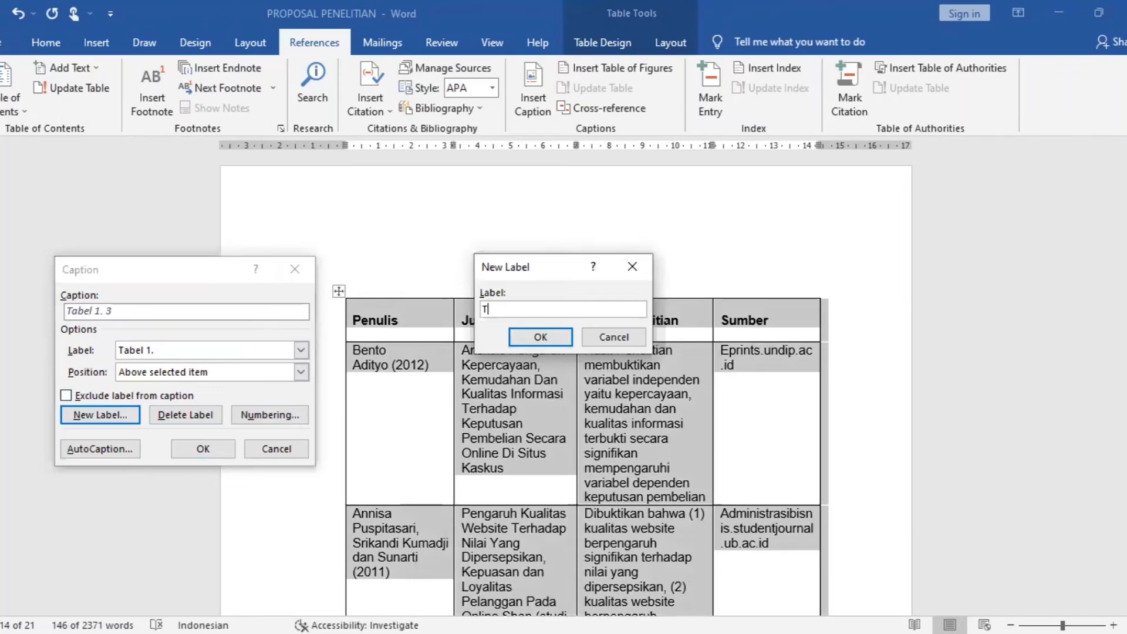
{"action": "key", "text": "Caps_Lock"}
{"action": "type", "text": "s"}
{"action": "key", "text": "BackSpace"}
{"action": "type", "text": "abel 2."}
{"action": "left_click", "coordinate": [539, 343]}
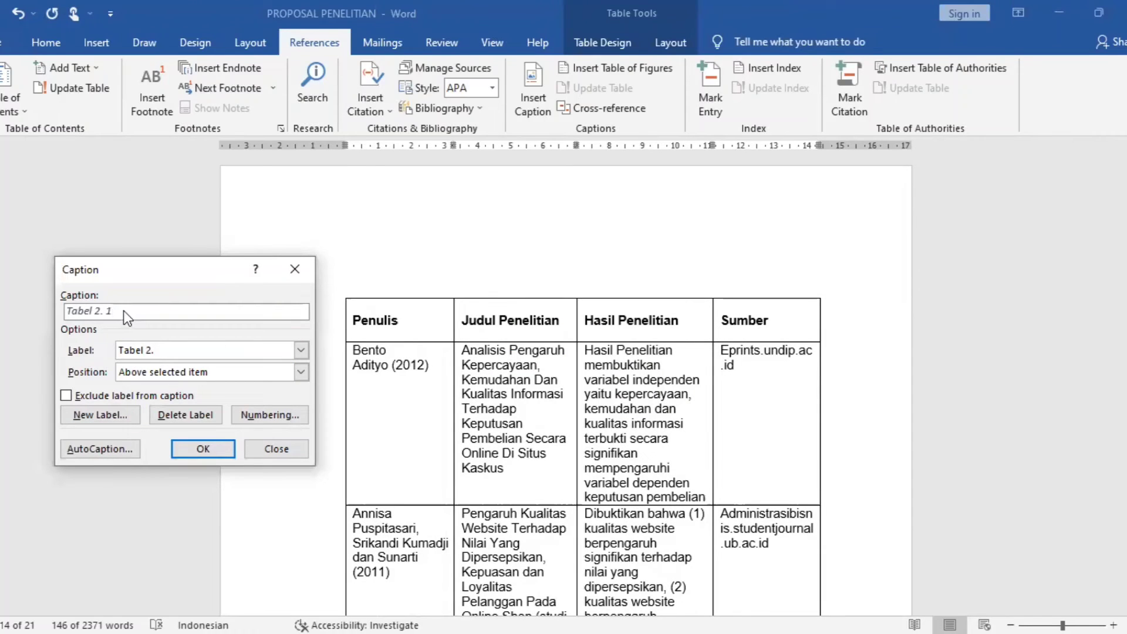
Complete the caption as "Tabel 2. 1 Tabel Penelitian Terdahulu", insert it above the table and make it bold
{"action": "key", "text": "ctrl+v"}
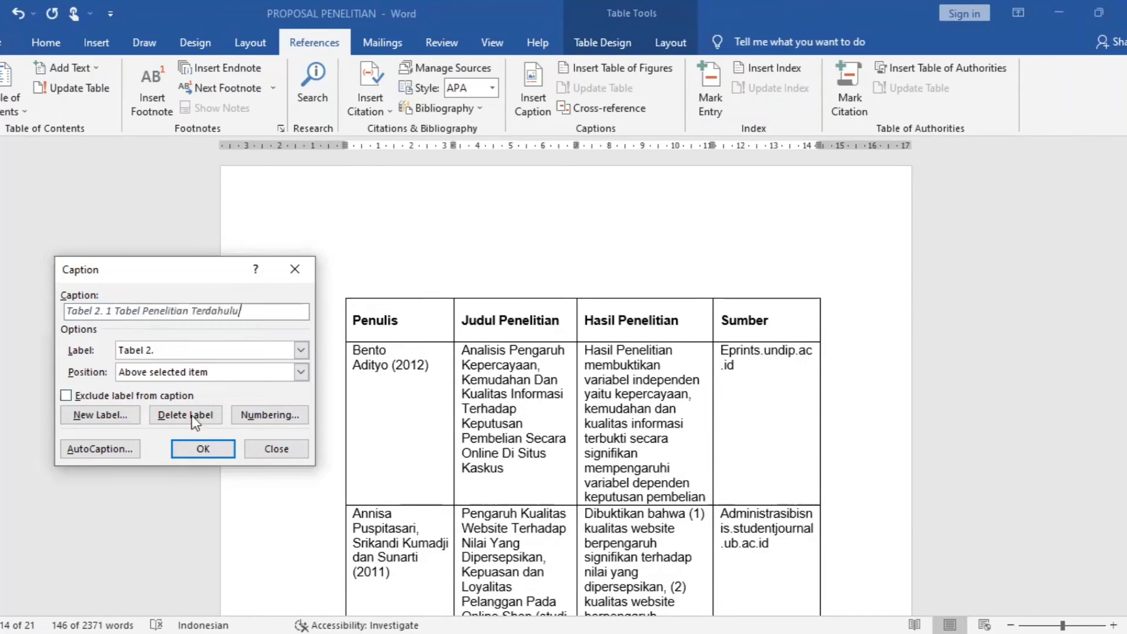
{"action": "left_click", "coordinate": [192, 450]}
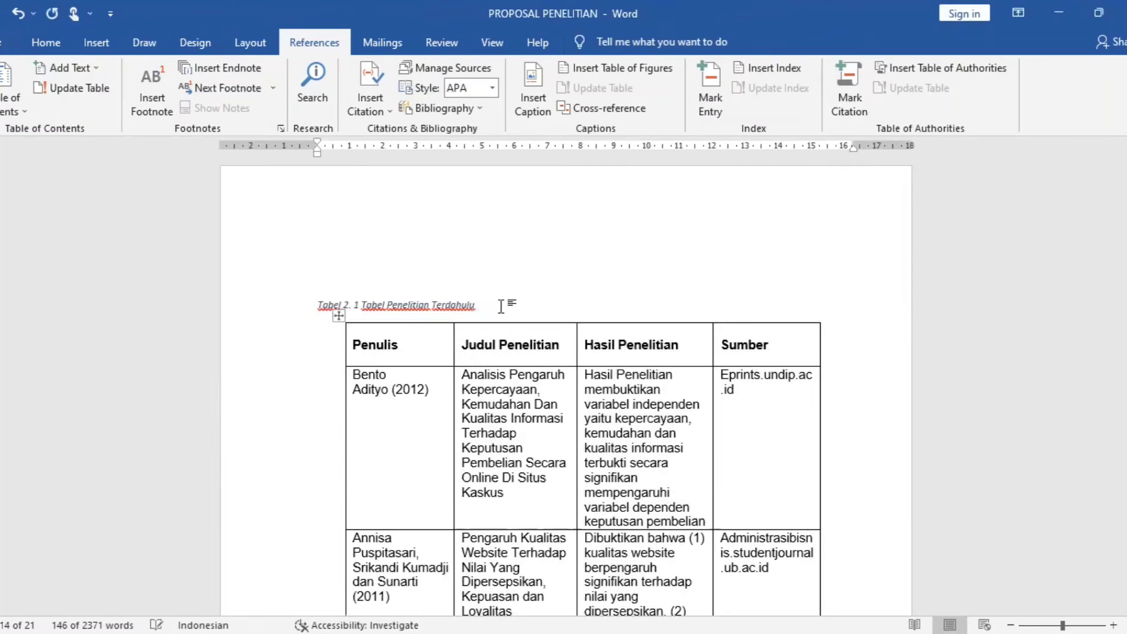
{"action": "left_click_drag", "start_coordinate": [477, 305], "coordinate": [320, 303]}
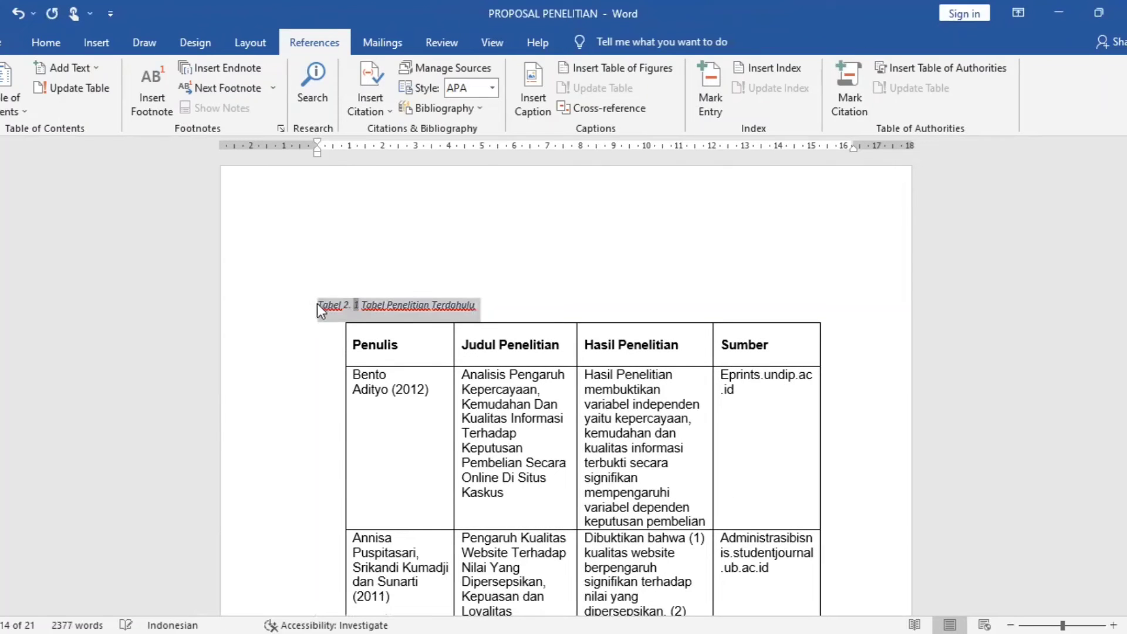
{"action": "key", "text": "ctrl+b"}
{"action": "left_click", "coordinate": [552, 315]}
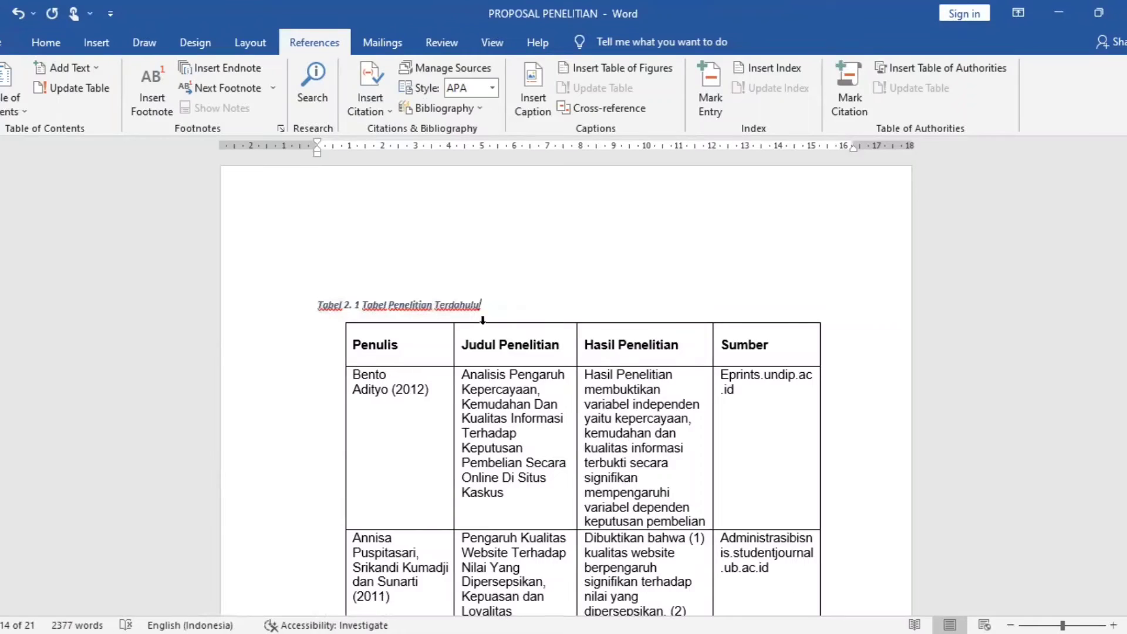
Cut "Defenisi Operasional Variabel" from the plain table title under heading 3.5 and delete the leftover word "Tabel"
{"action": "scroll", "coordinate": [499, 315], "scroll_direction": "down", "scroll_amount": 20}
{"action": "scroll", "coordinate": [499, 316], "scroll_direction": "down", "scroll_amount": 20}
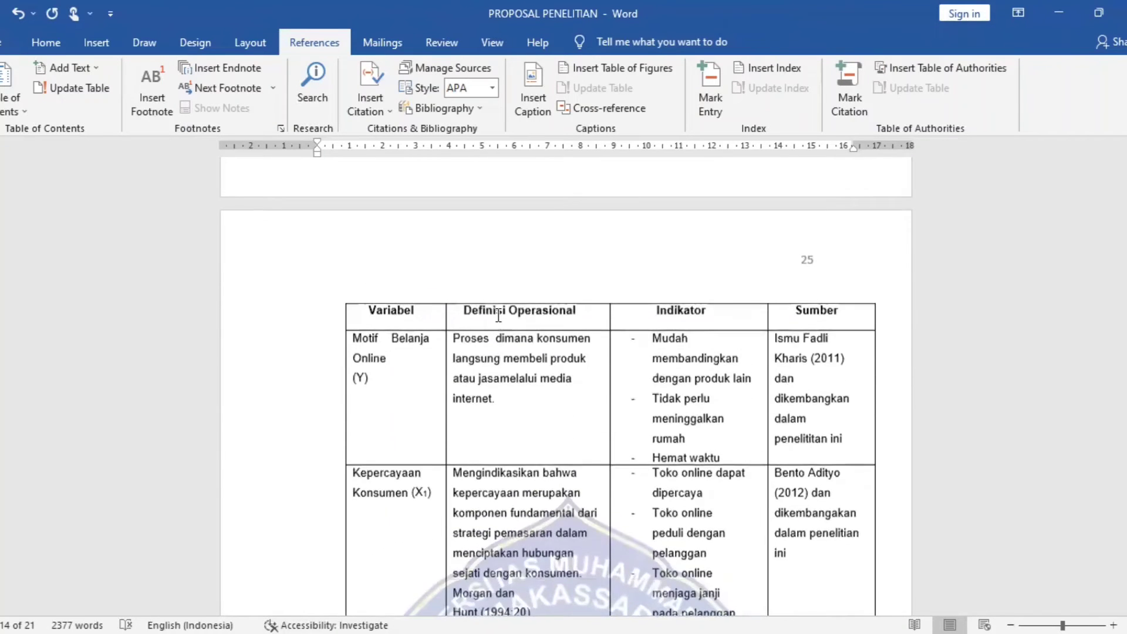
{"action": "scroll", "coordinate": [498, 316], "scroll_direction": "up", "scroll_amount": 8}
{"action": "scroll", "coordinate": [498, 315], "scroll_direction": "up", "scroll_amount": 2}
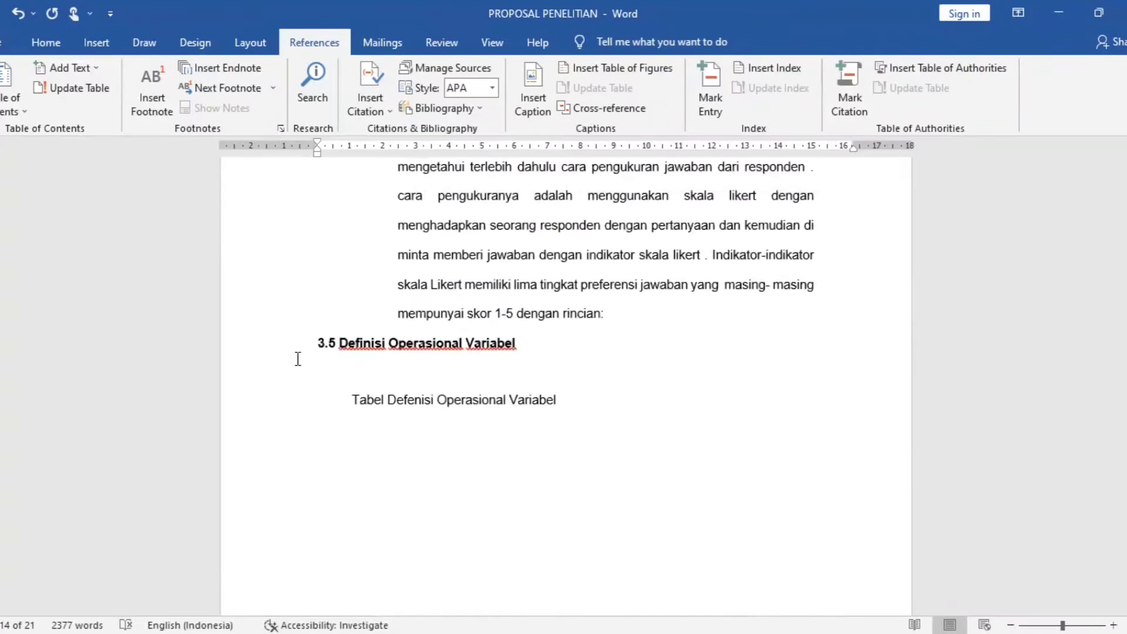
{"action": "left_click_drag", "start_coordinate": [566, 398], "coordinate": [353, 398]}
{"action": "key", "text": "BackSpace"}
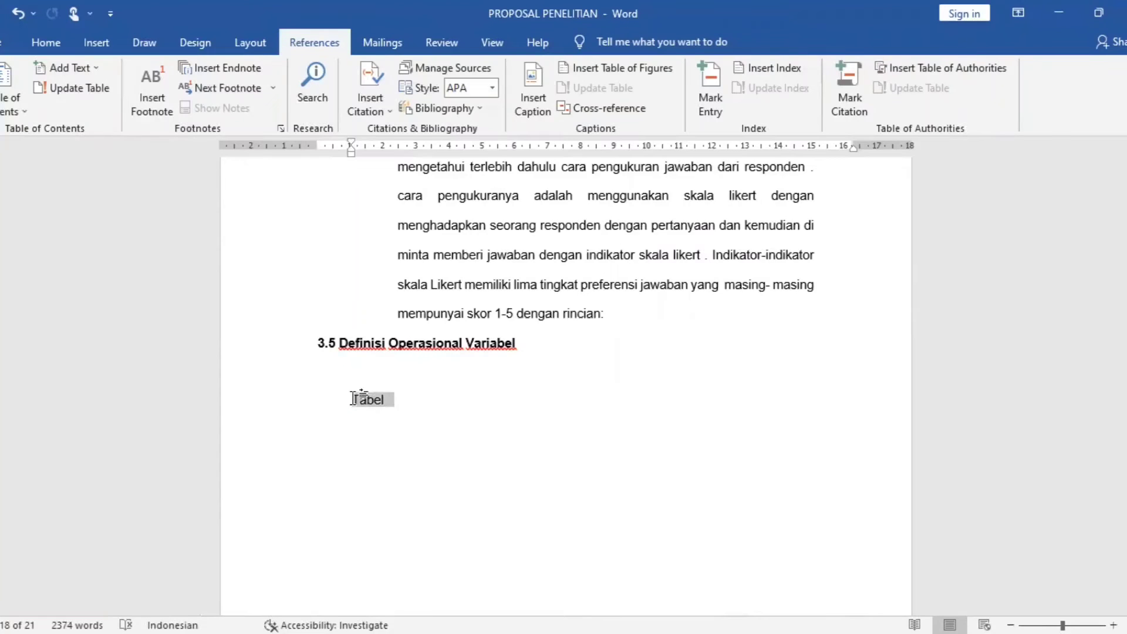
{"action": "key", "text": "BackSpace"}
Start a caption for the whole operational definitions table on page 25 and create the new caption label "Tabel 3."
{"action": "scroll", "coordinate": [353, 399], "scroll_direction": "down", "scroll_amount": 5}
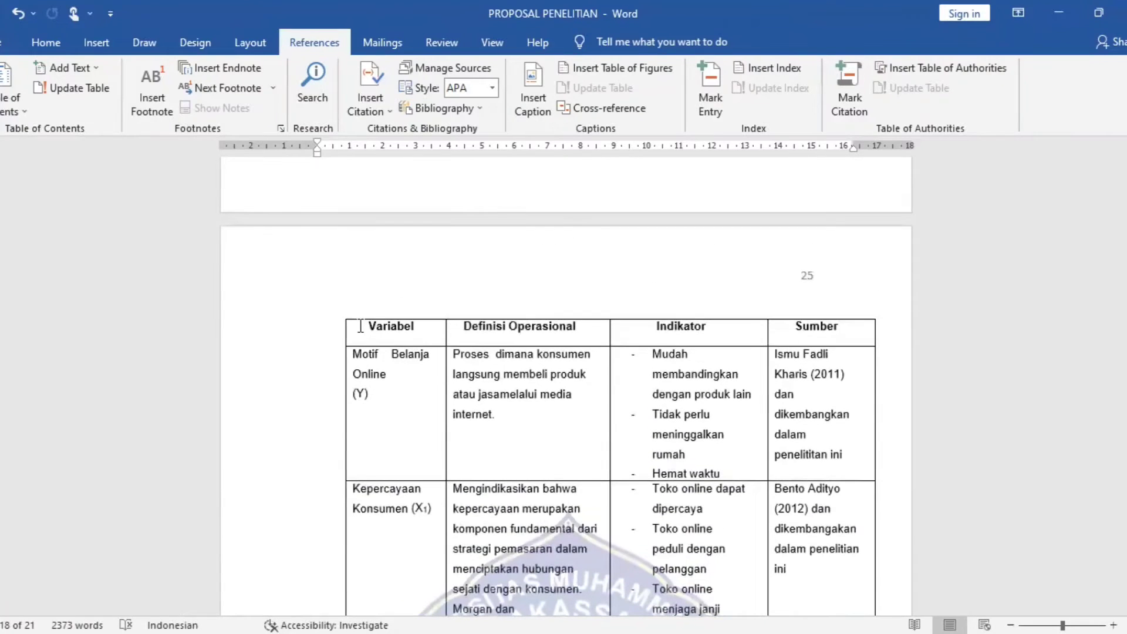
{"action": "left_click", "coordinate": [361, 325]}
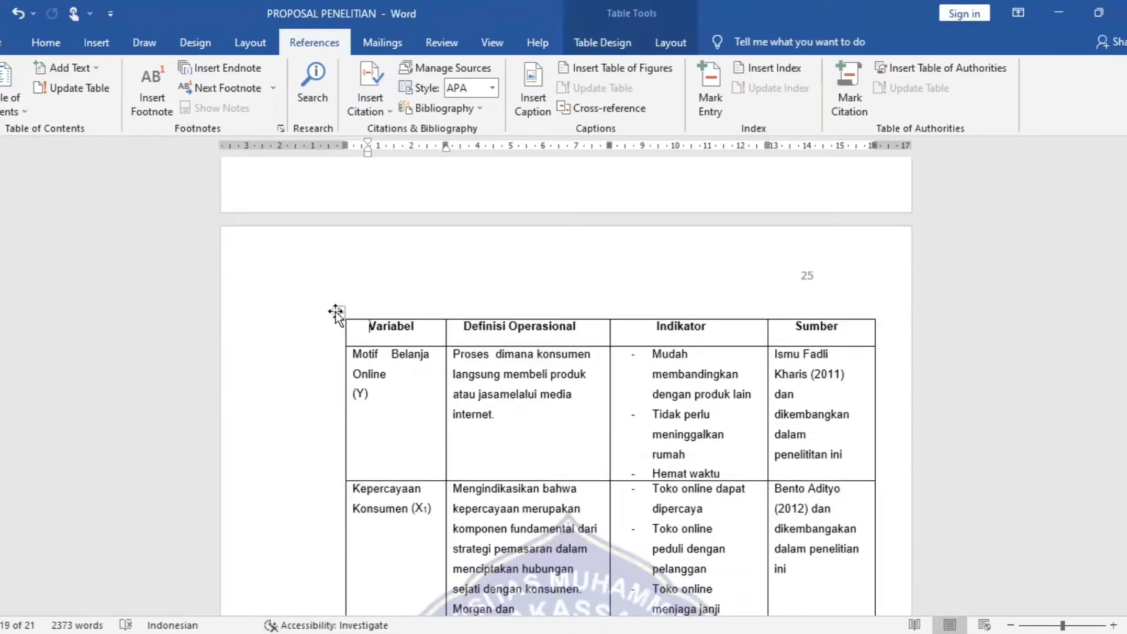
{"action": "left_click", "coordinate": [337, 312]}
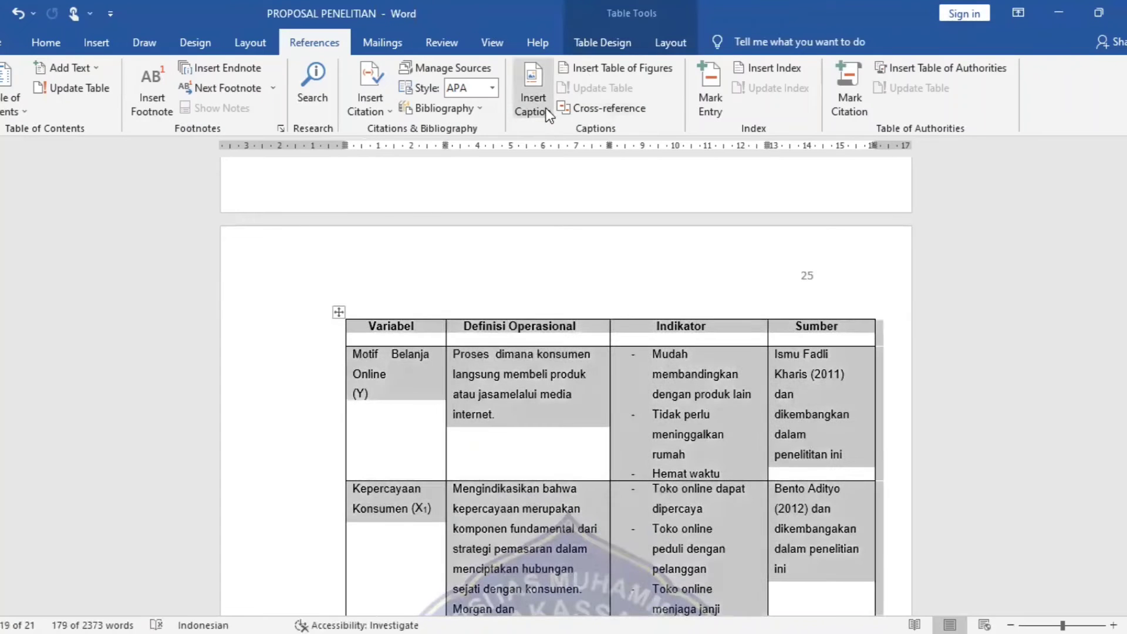
{"action": "left_click", "coordinate": [545, 111]}
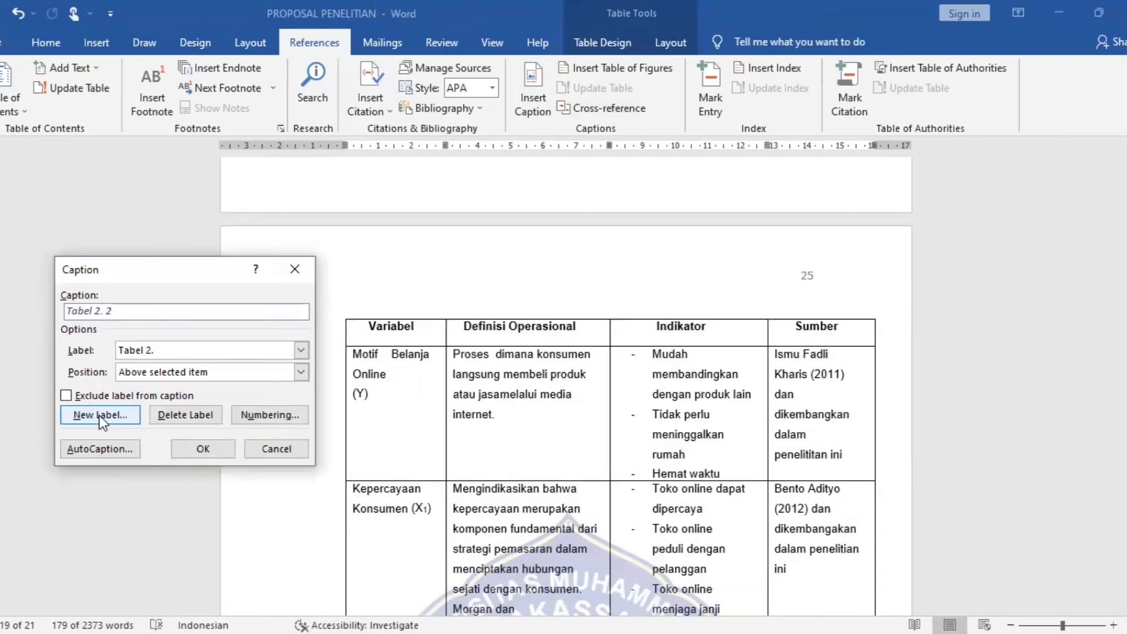
{"action": "left_click", "coordinate": [100, 414]}
{"action": "type", "text": "t"}
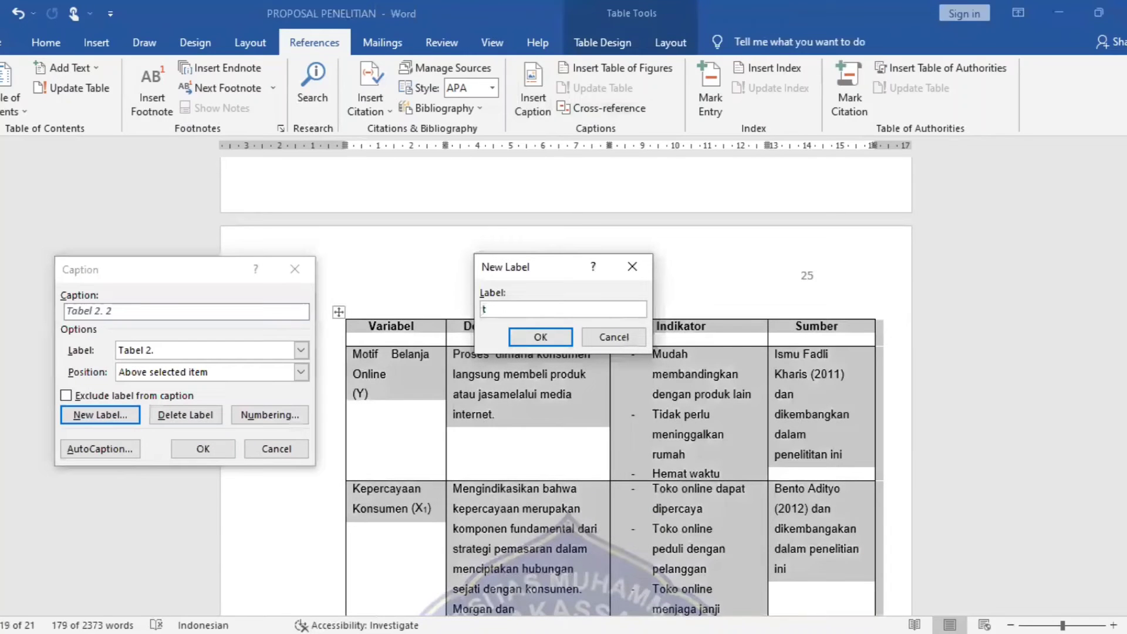
{"action": "type", "text": "Tabel 3."}
{"action": "key", "text": "Return"}
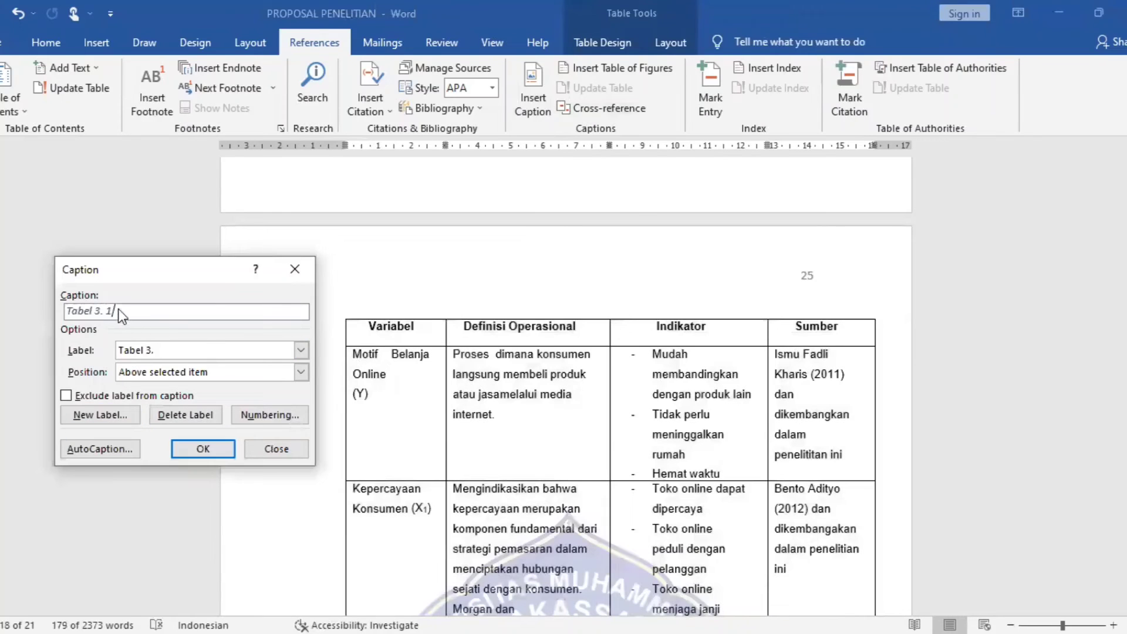
Complete the caption as "Tabel 3. 1 Defenisi Operasional Variabel", insert it above the table and make it bold
{"action": "type", "text": "Defenisi Operasional Variabel"}
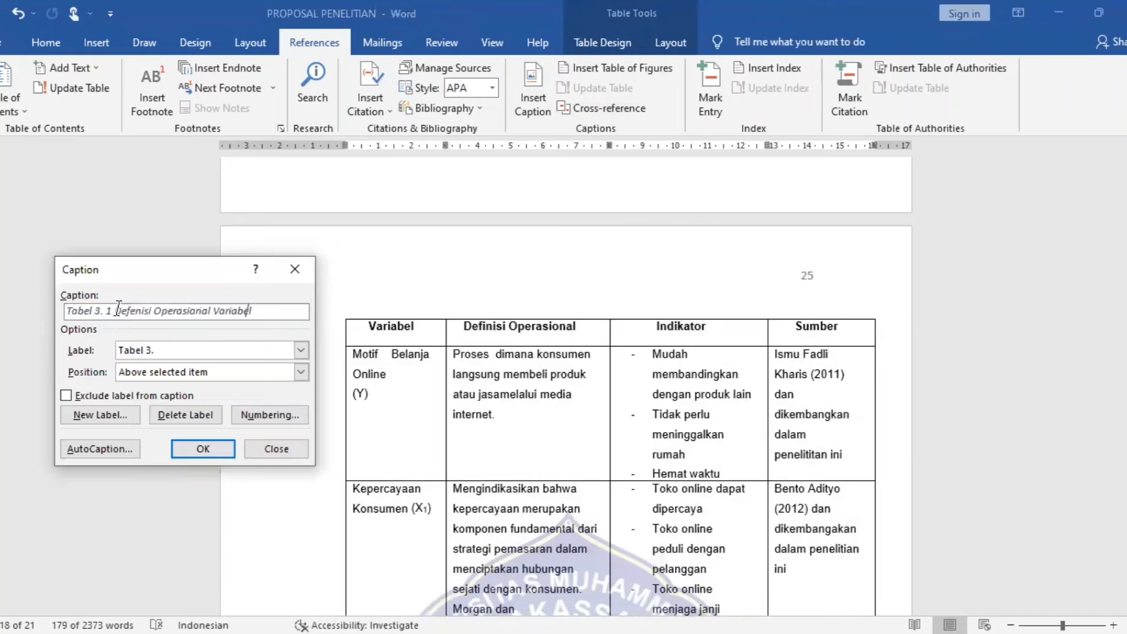
{"action": "left_click", "coordinate": [203, 449]}
{"action": "triple_click", "coordinate": [364, 328]}
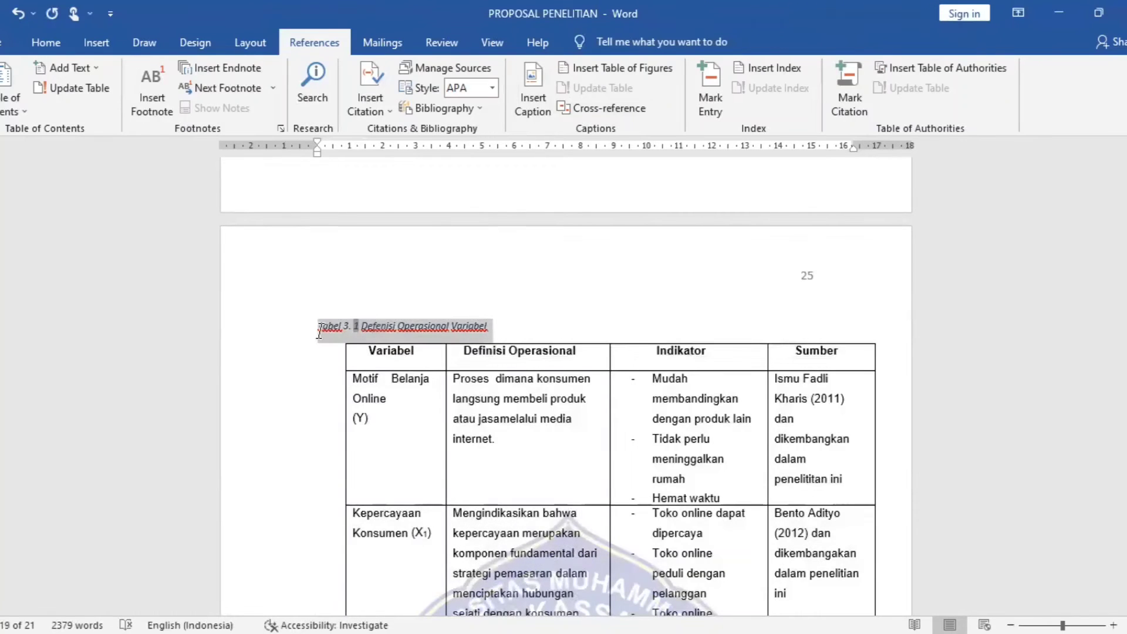
{"action": "scroll", "coordinate": [320, 331], "scroll_direction": "down", "scroll_amount": 10}
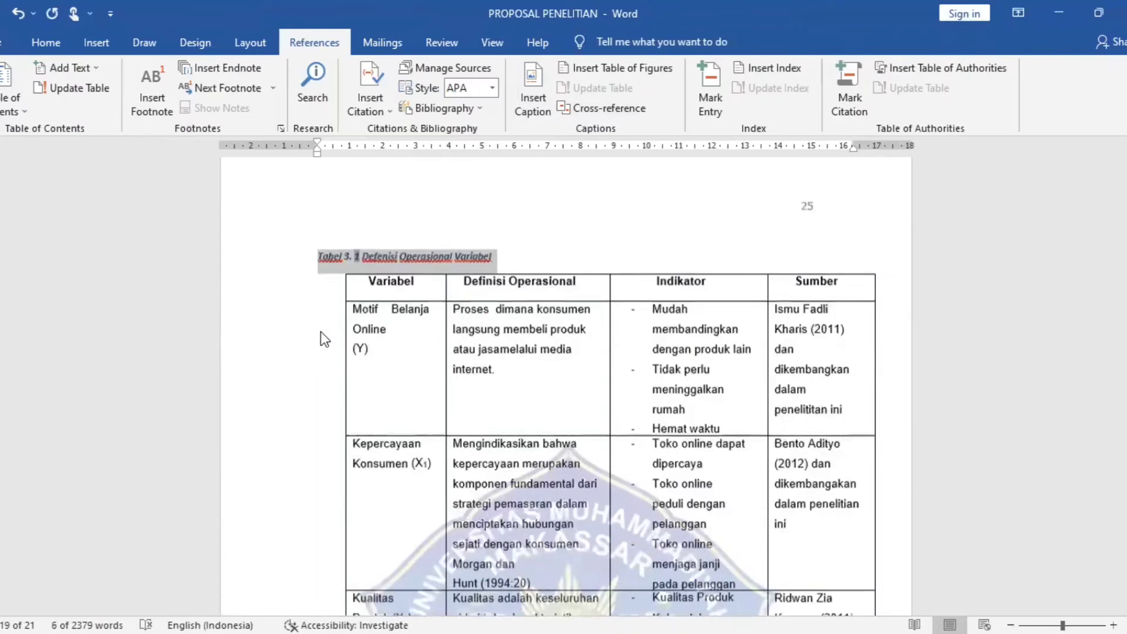
Insert an automatic list of the "Tabel 1." captions on a new line below the DAFTAR TABEL heading
{"action": "scroll", "coordinate": [320, 331], "scroll_direction": "up", "scroll_amount": 20}
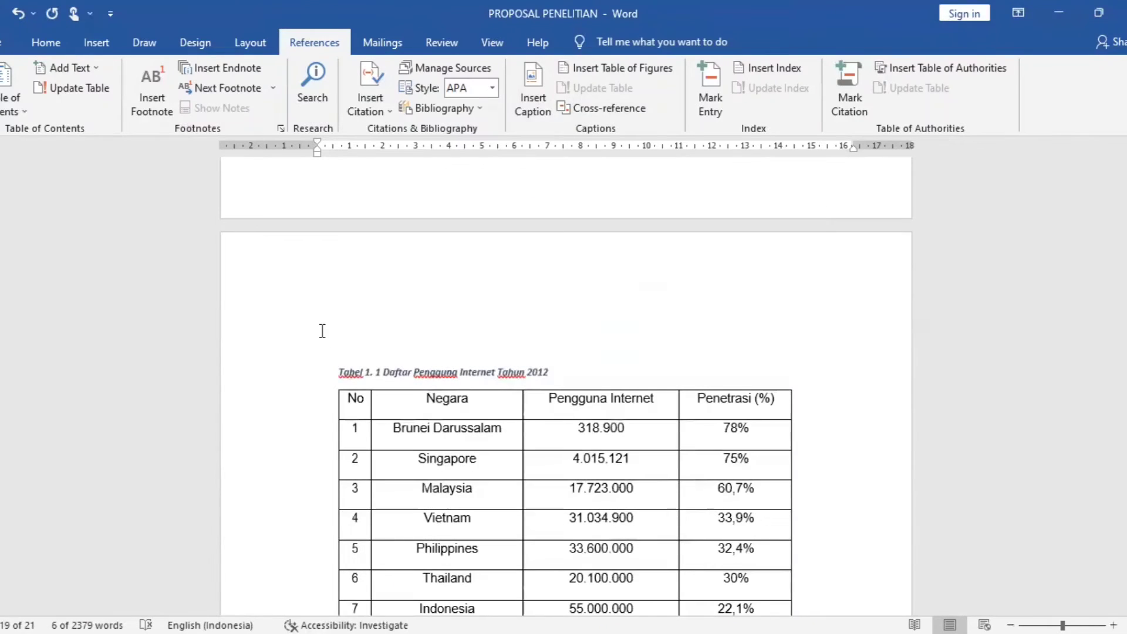
{"action": "scroll", "coordinate": [323, 331], "scroll_direction": "up", "scroll_amount": 20}
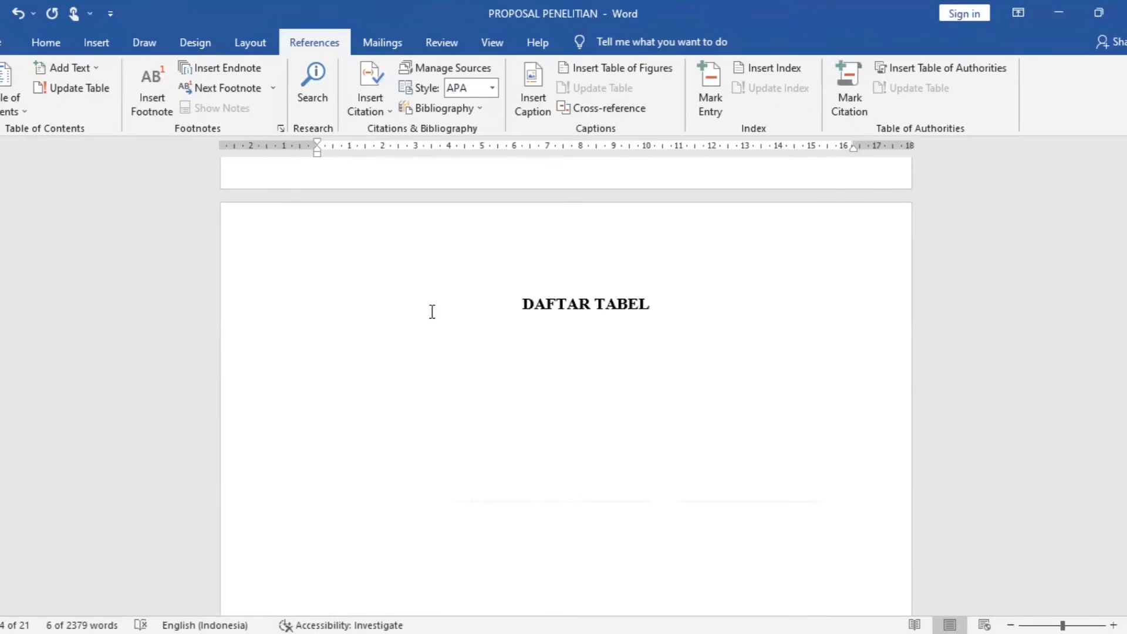
{"action": "left_click", "coordinate": [536, 337]}
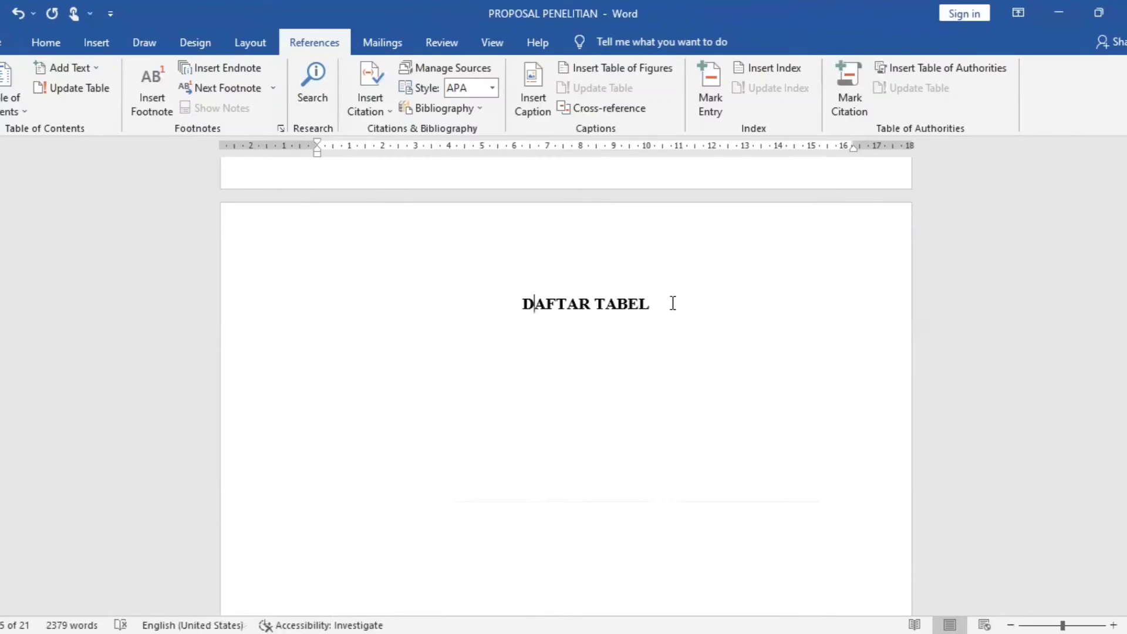
{"action": "key", "text": "Return"}
{"action": "left_click", "coordinate": [600, 69]}
{"action": "left_click", "coordinate": [527, 409]}
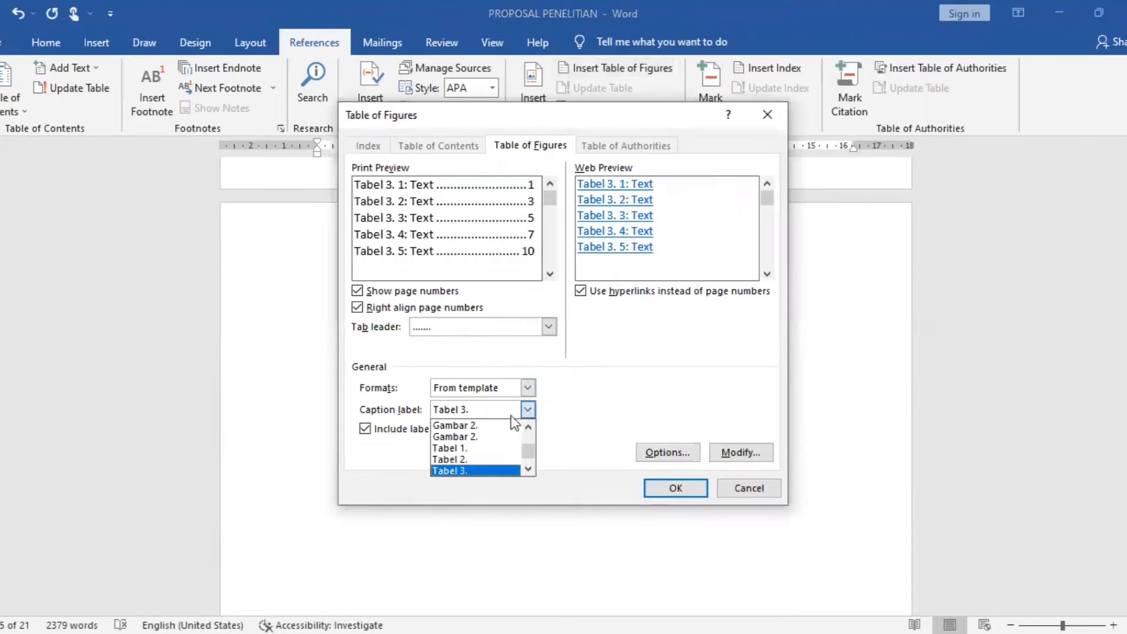
{"action": "left_click", "coordinate": [449, 448]}
{"action": "left_click", "coordinate": [669, 488]}
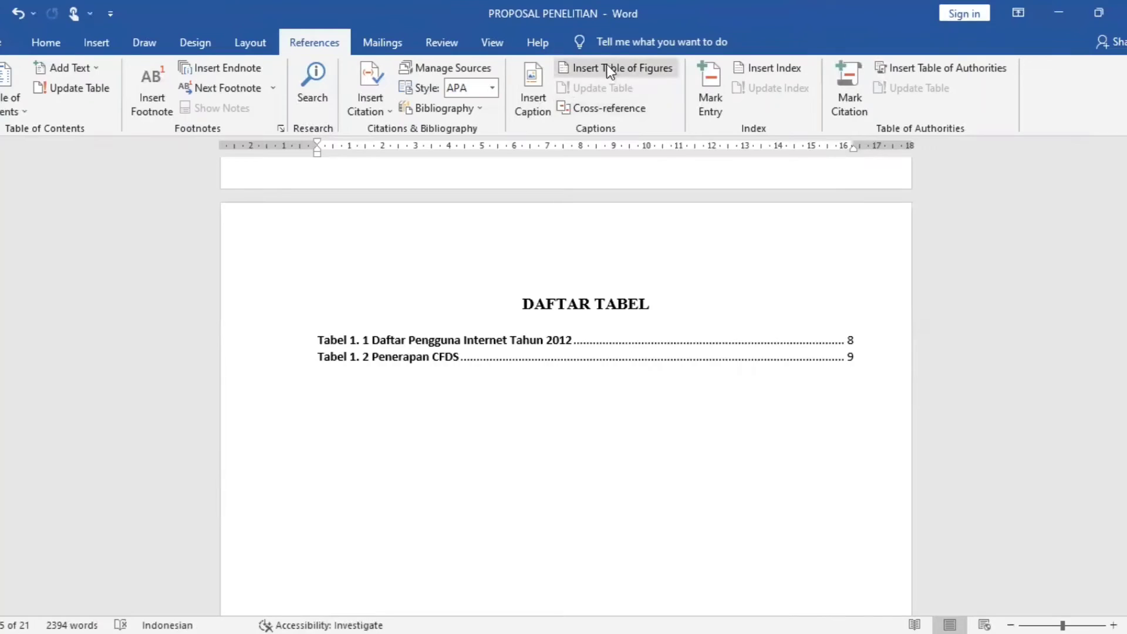
Add an automatic list of the "Tabel 2." captions below the "Tabel 1." entries in DAFTAR TABEL
{"action": "left_click", "coordinate": [607, 67]}
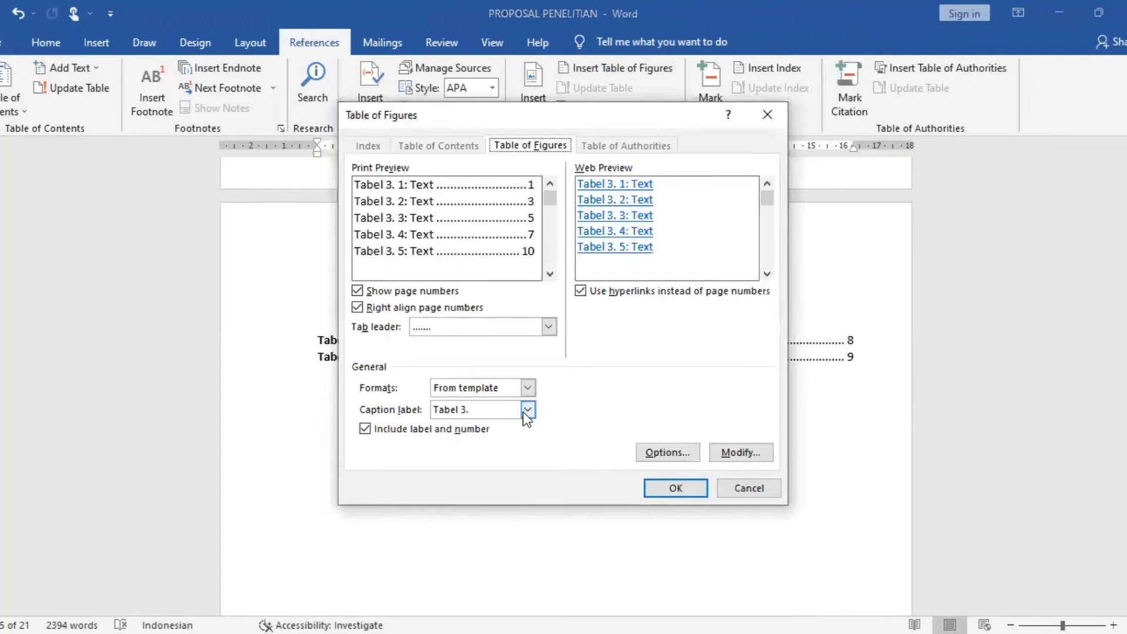
{"action": "left_click", "coordinate": [524, 413]}
{"action": "left_click", "coordinate": [446, 459]}
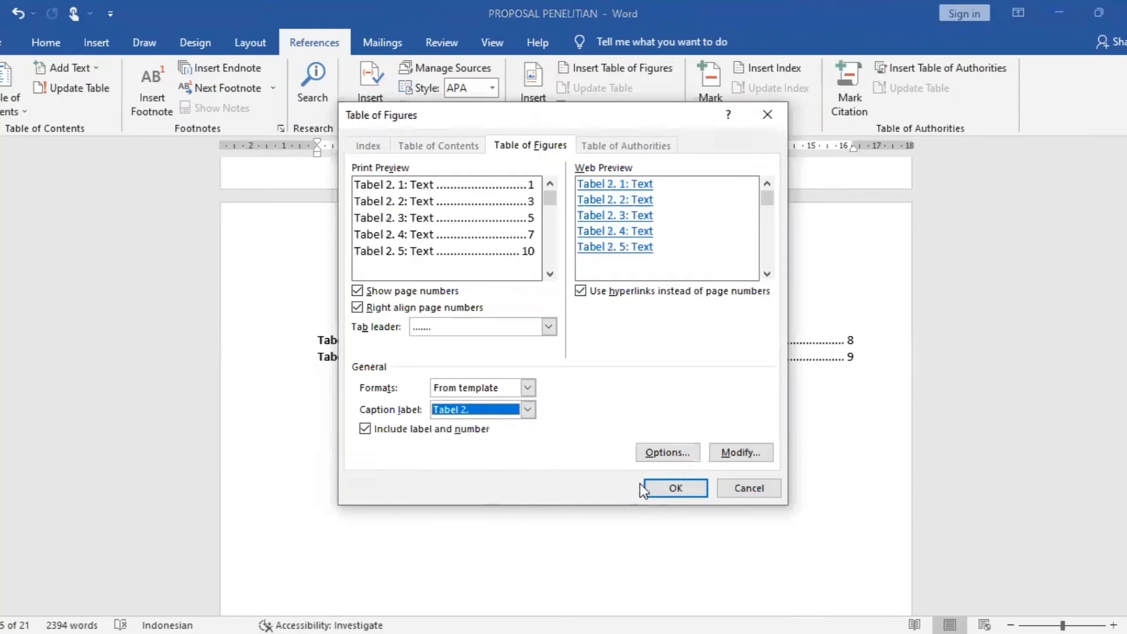
{"action": "left_click", "coordinate": [652, 488]}
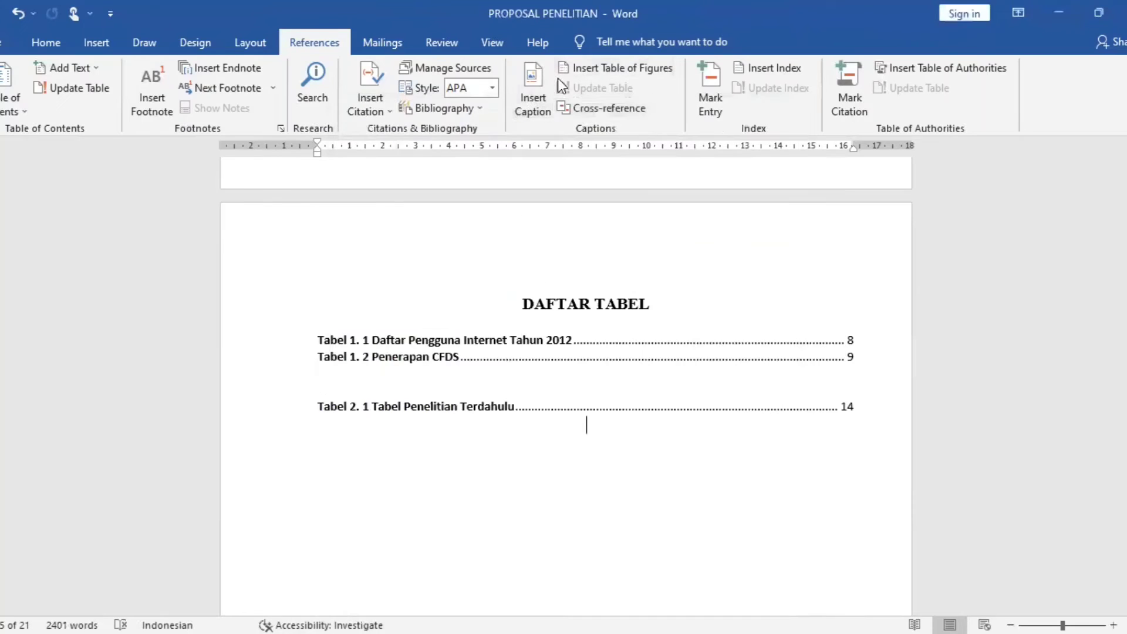
Add an automatic list of the "Tabel 3." captions below the "Tabel 2." entries in DAFTAR TABEL
{"action": "left_click", "coordinate": [667, 68]}
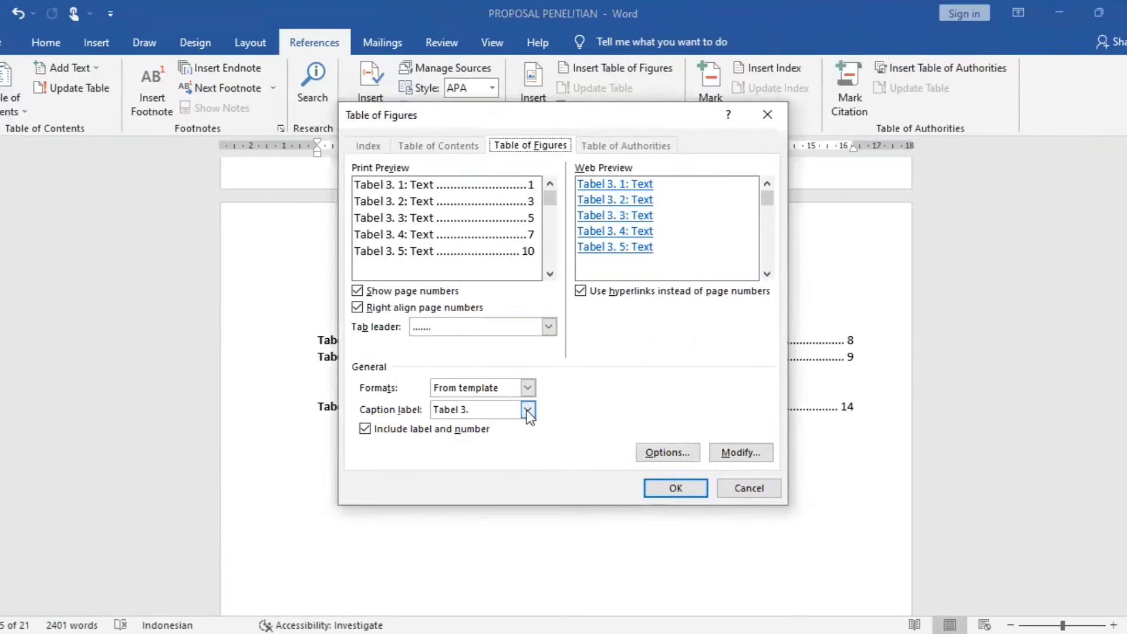
{"action": "left_click", "coordinate": [526, 410]}
{"action": "left_click", "coordinate": [484, 471]}
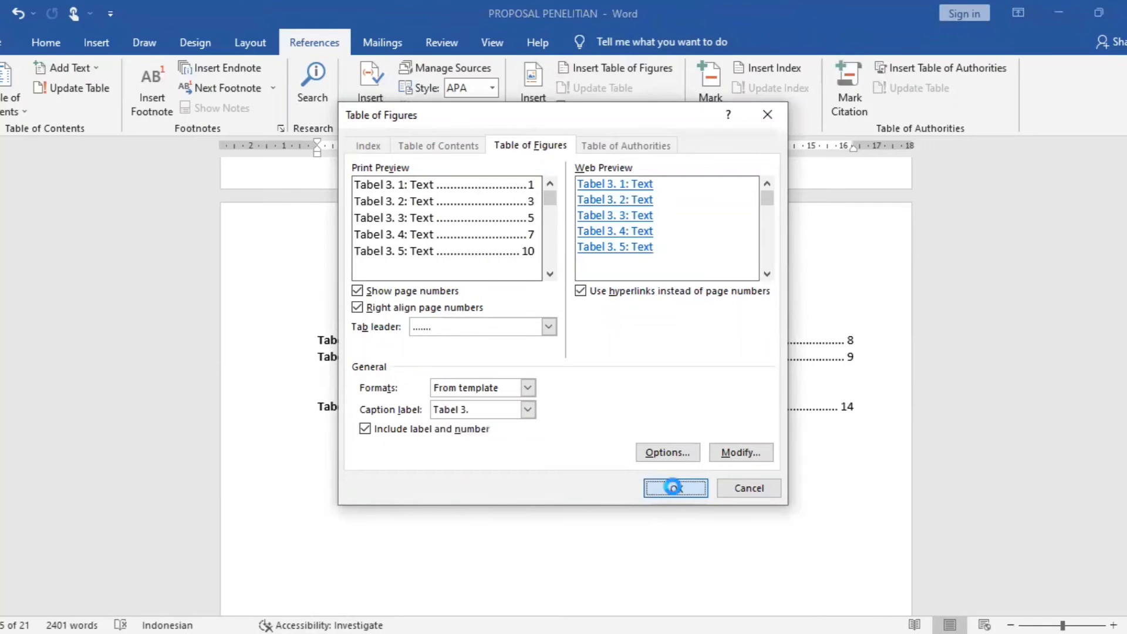
{"action": "left_click", "coordinate": [676, 488]}
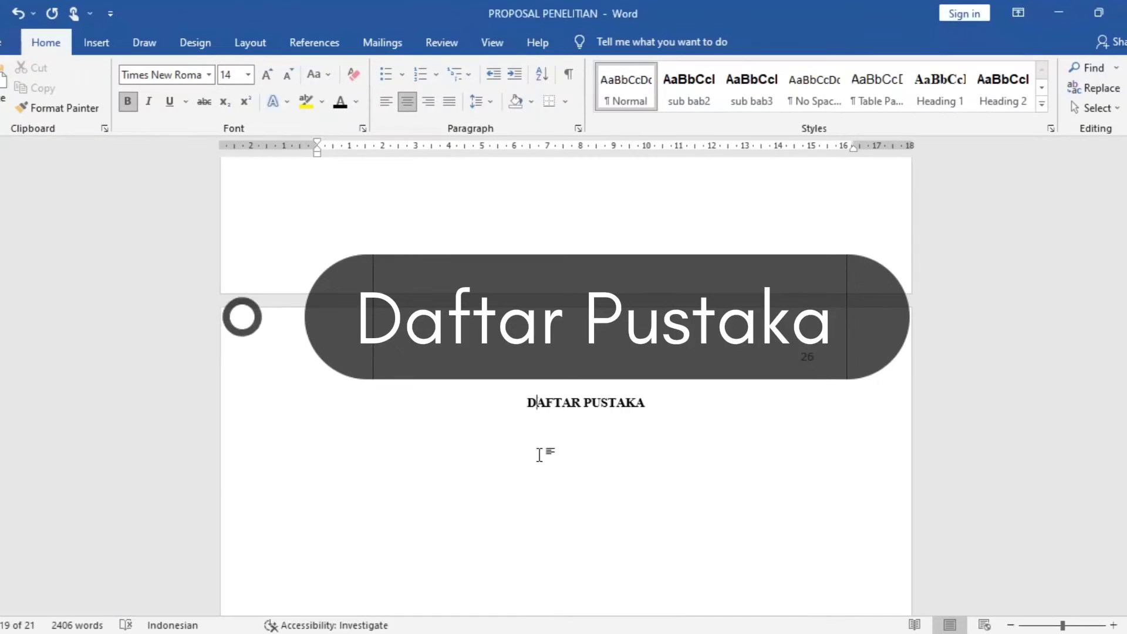
Place the insertion point below the DAFTAR PUSTAKA heading and delete both existing sources from the Source Manager's master list
{"action": "left_click", "coordinate": [655, 401]}
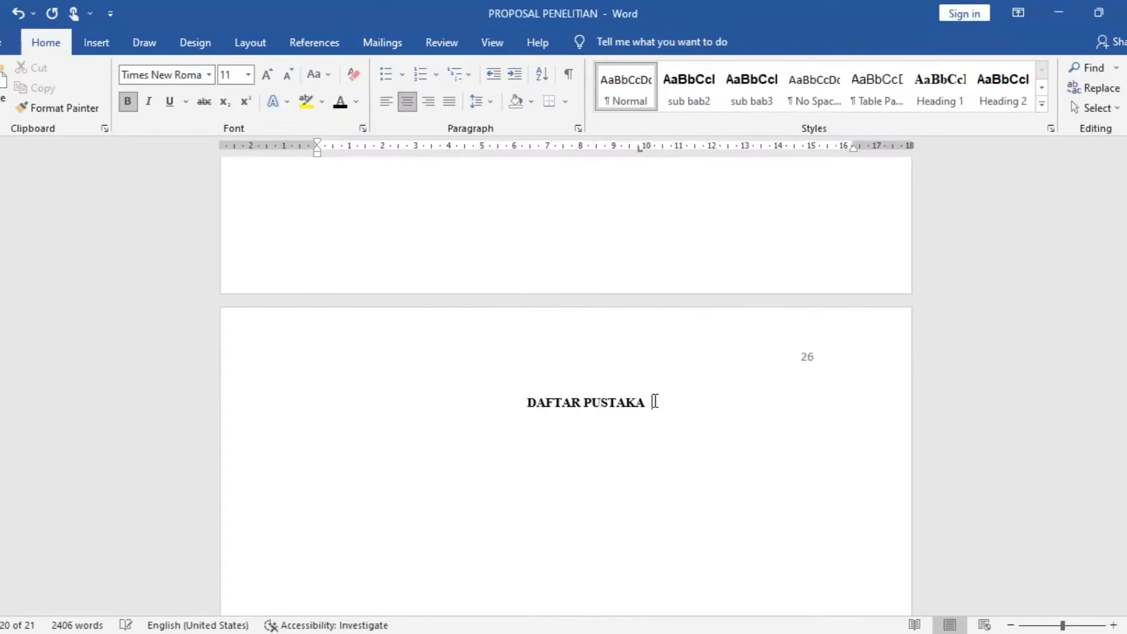
{"action": "left_click", "coordinate": [303, 45]}
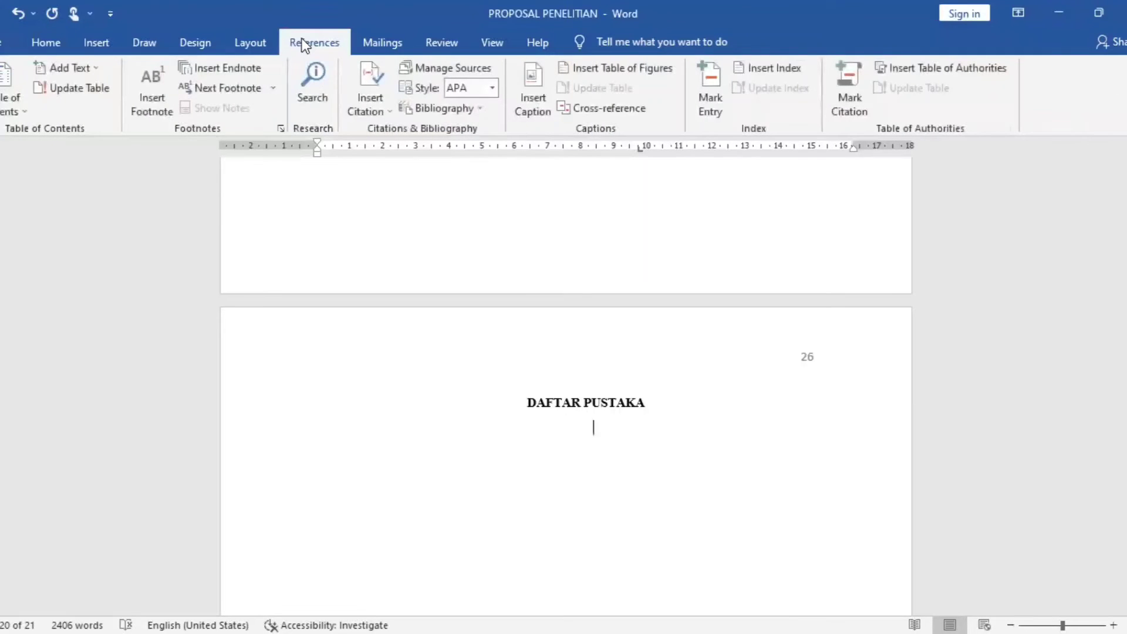
{"action": "left_click", "coordinate": [456, 63]}
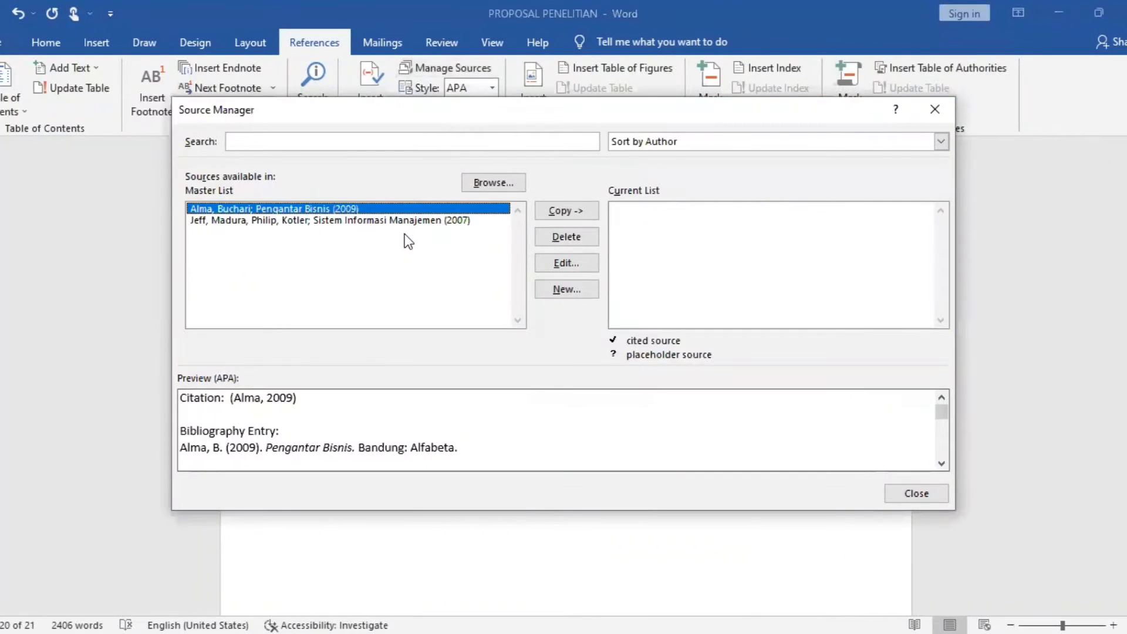
{"action": "left_click", "coordinate": [557, 233]}
{"action": "left_click", "coordinate": [556, 233]}
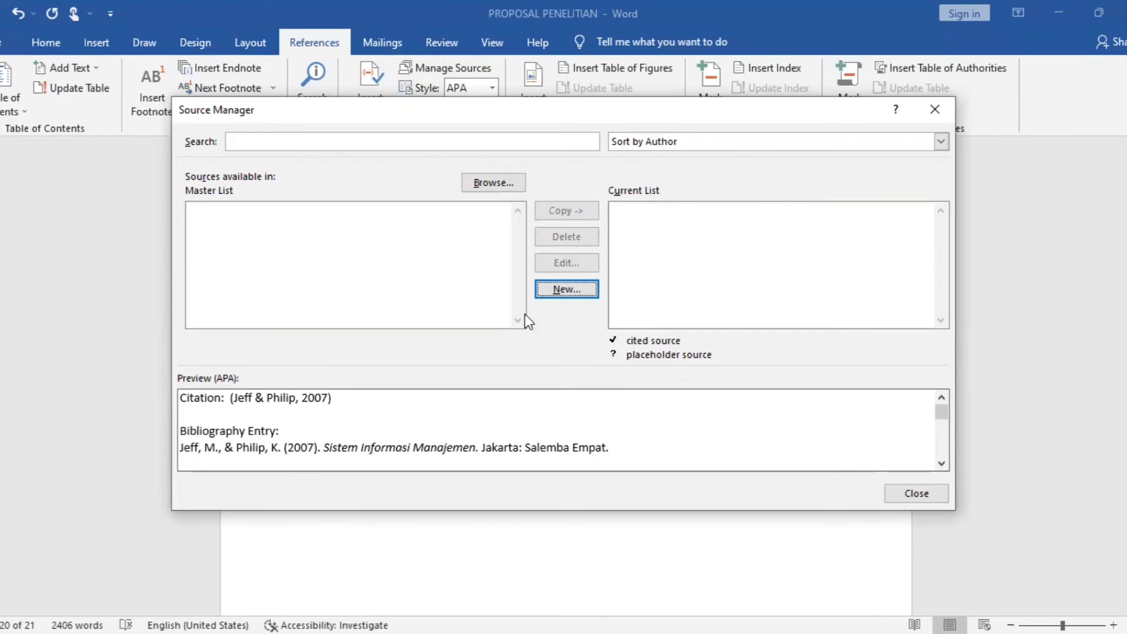
Start a new bibliography source and choose Book as its source type
{"action": "left_click", "coordinate": [565, 288]}
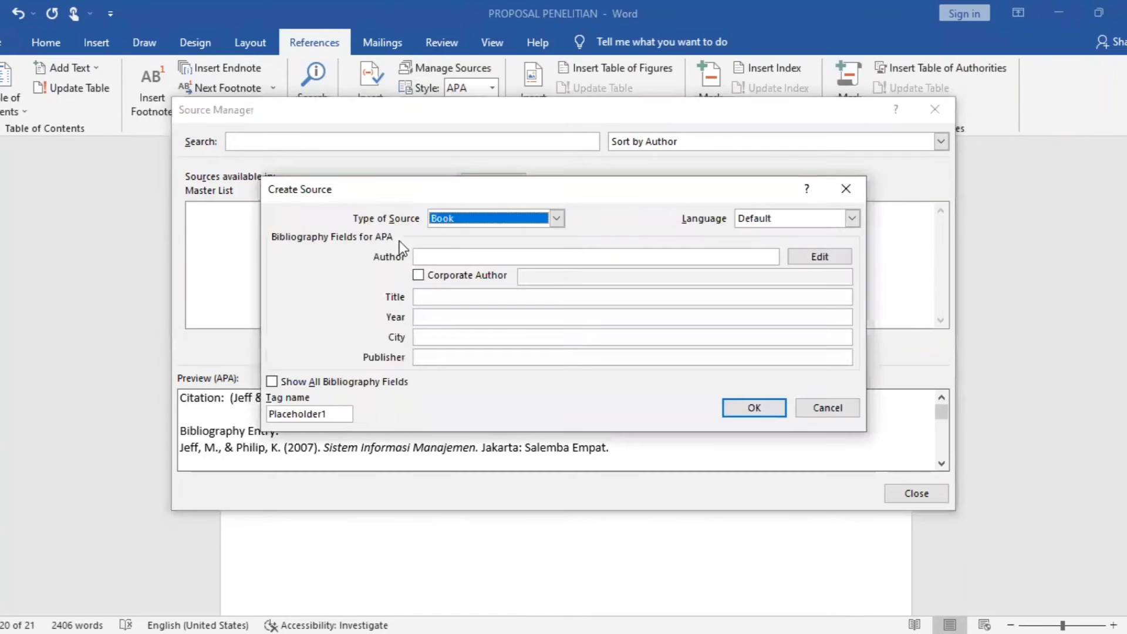
{"action": "left_click", "coordinate": [555, 215]}
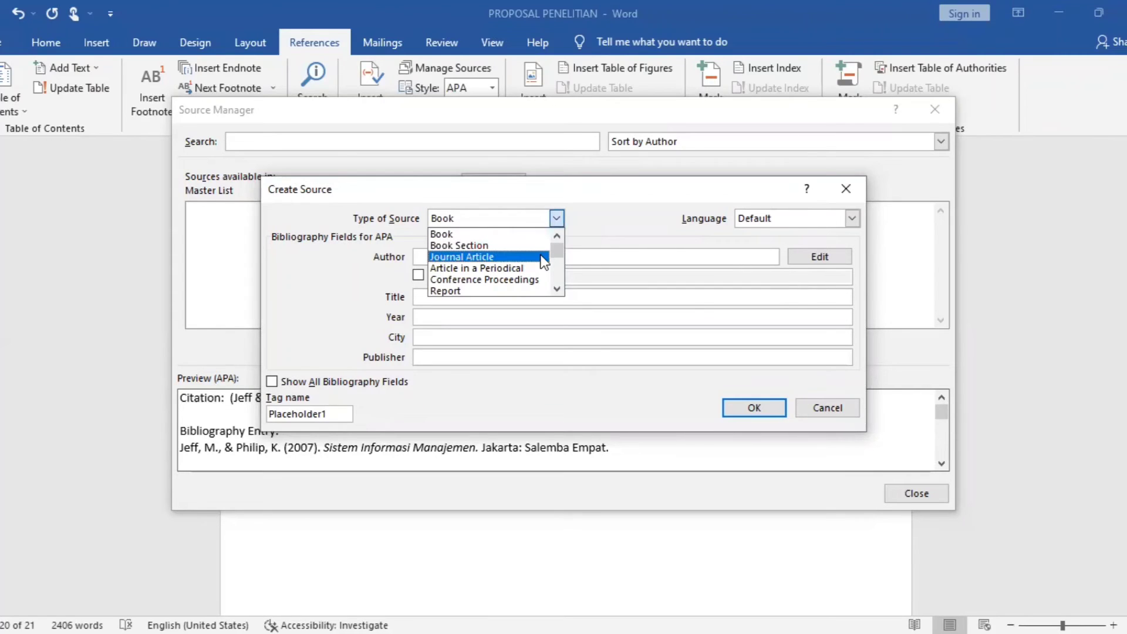
{"action": "left_click_drag", "start_coordinate": [551, 246], "coordinate": [551, 249]}
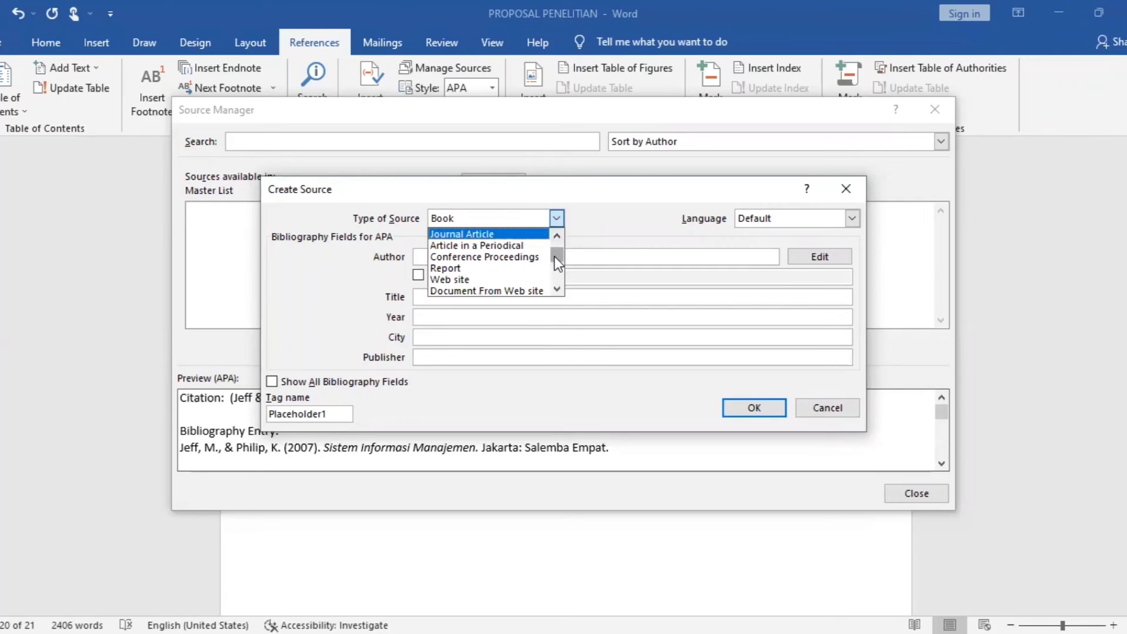
{"action": "left_click_drag", "start_coordinate": [554, 256], "coordinate": [554, 238]}
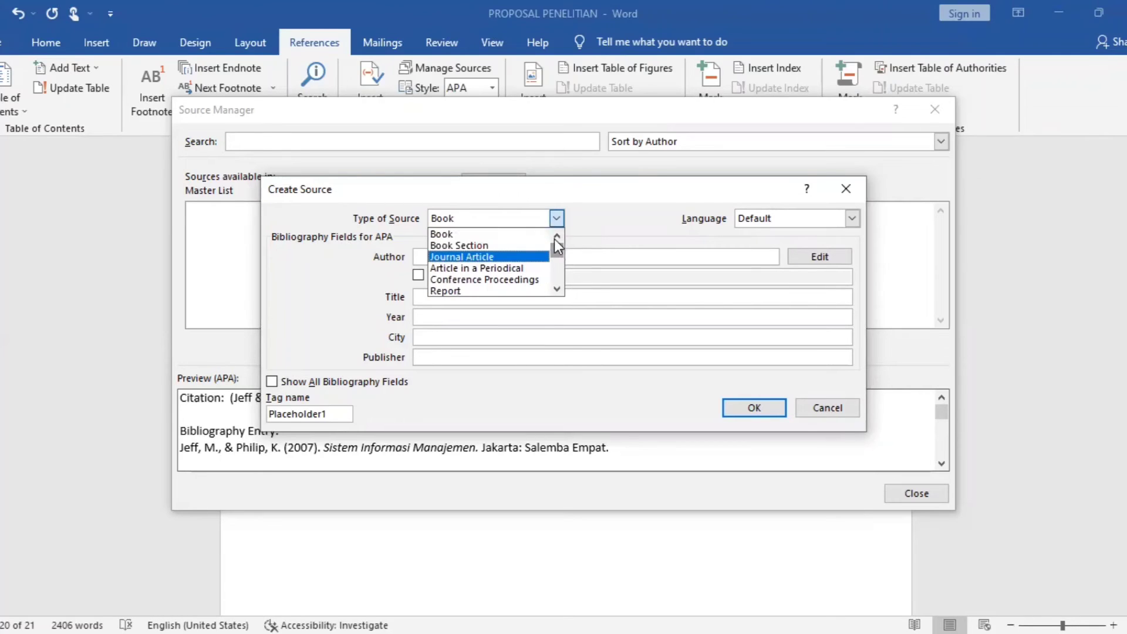
{"action": "left_click", "coordinate": [488, 233]}
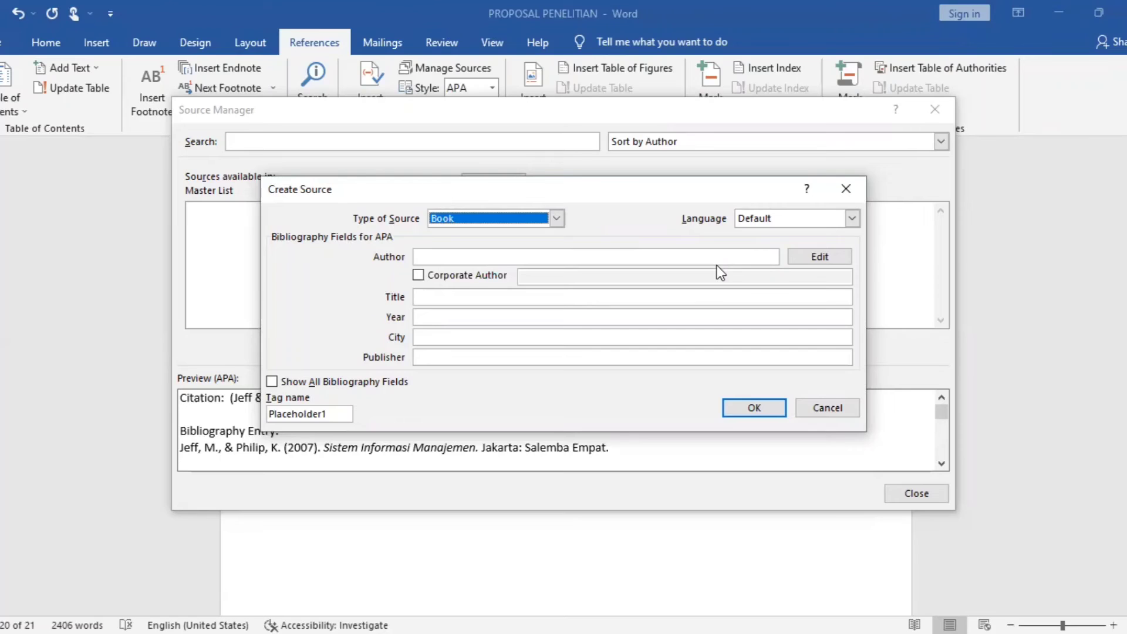
Add the author's last and first name to the new book source
{"action": "left_click", "coordinate": [820, 257]}
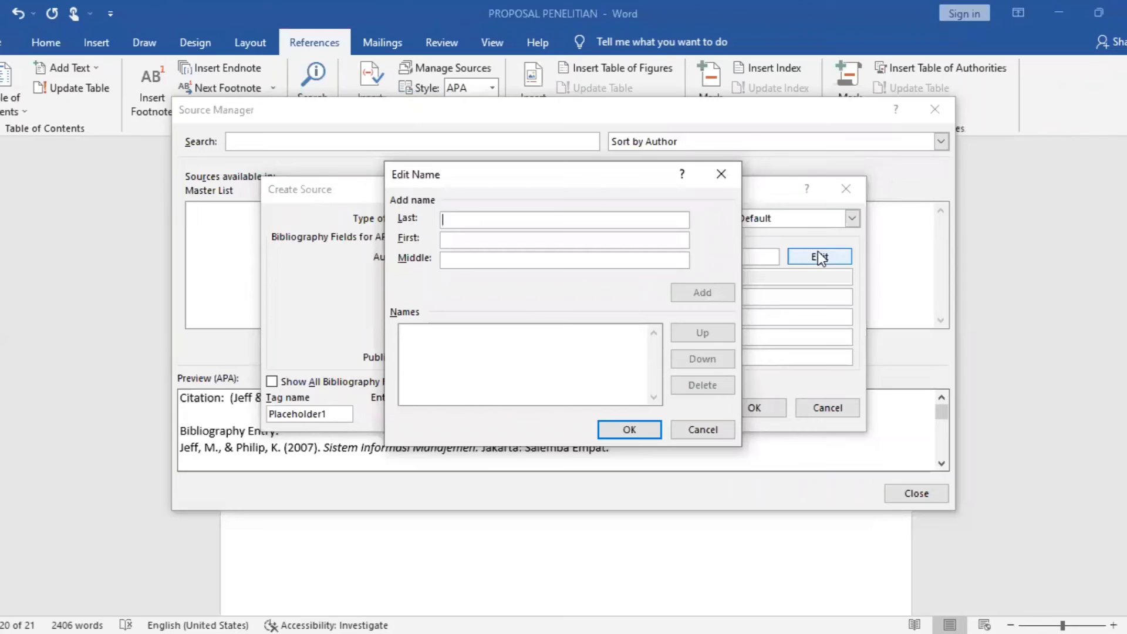
{"action": "type", "text": "Alma"}
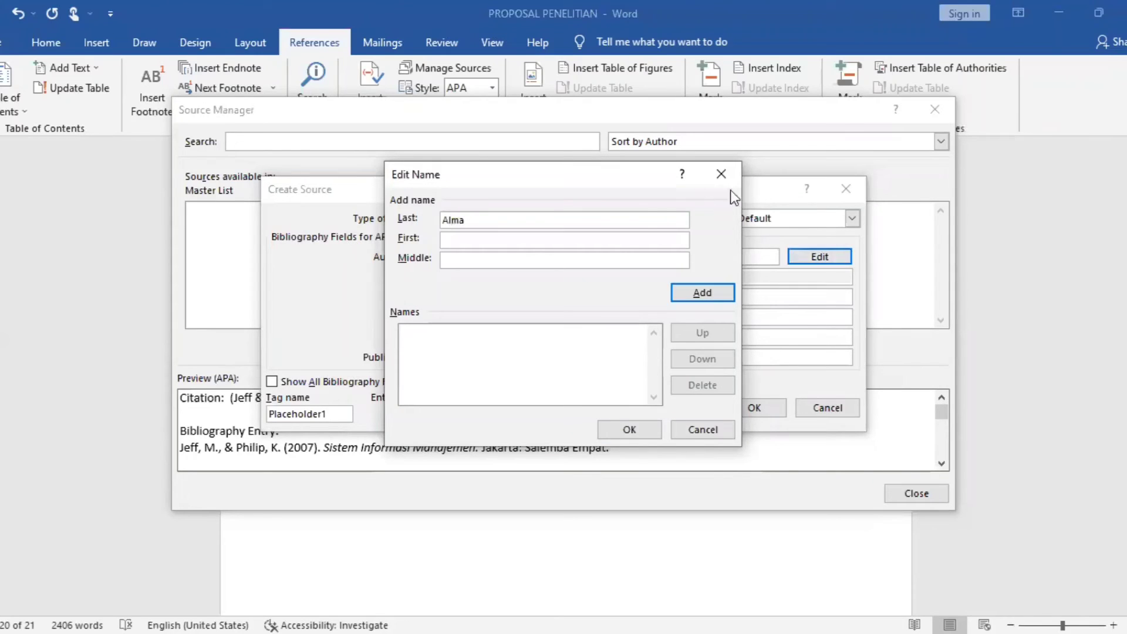
{"action": "left_click", "coordinate": [629, 238]}
{"action": "type", "text": "b"}
{"action": "key", "text": "BackSpace"}
{"action": "type", "text": "Buchari"}
{"action": "left_click", "coordinate": [695, 295]}
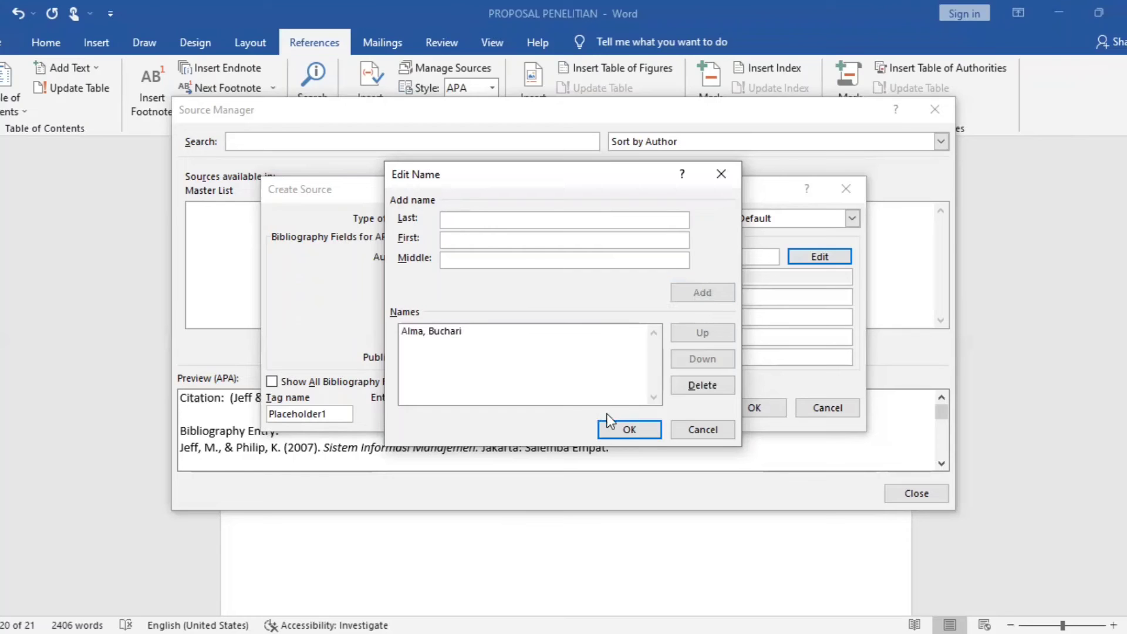
{"action": "left_click", "coordinate": [616, 429]}
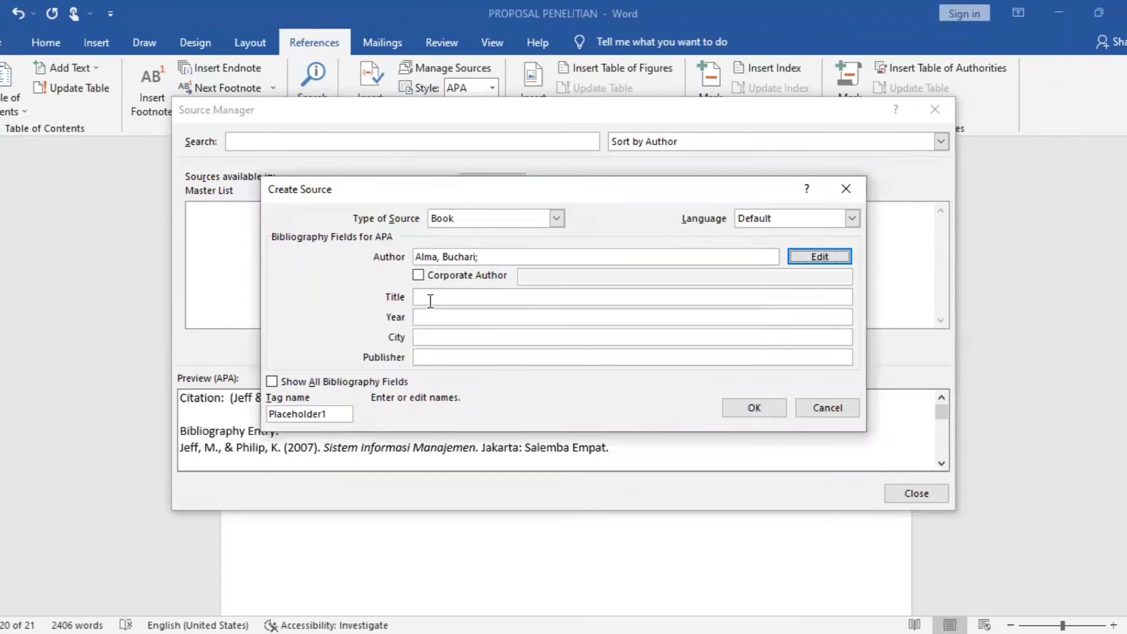
Complete the source with the title "Pengantar Bisnis", year 2009, city Bandung and publisher Alfabeta, and save it
{"action": "left_click", "coordinate": [431, 301]}
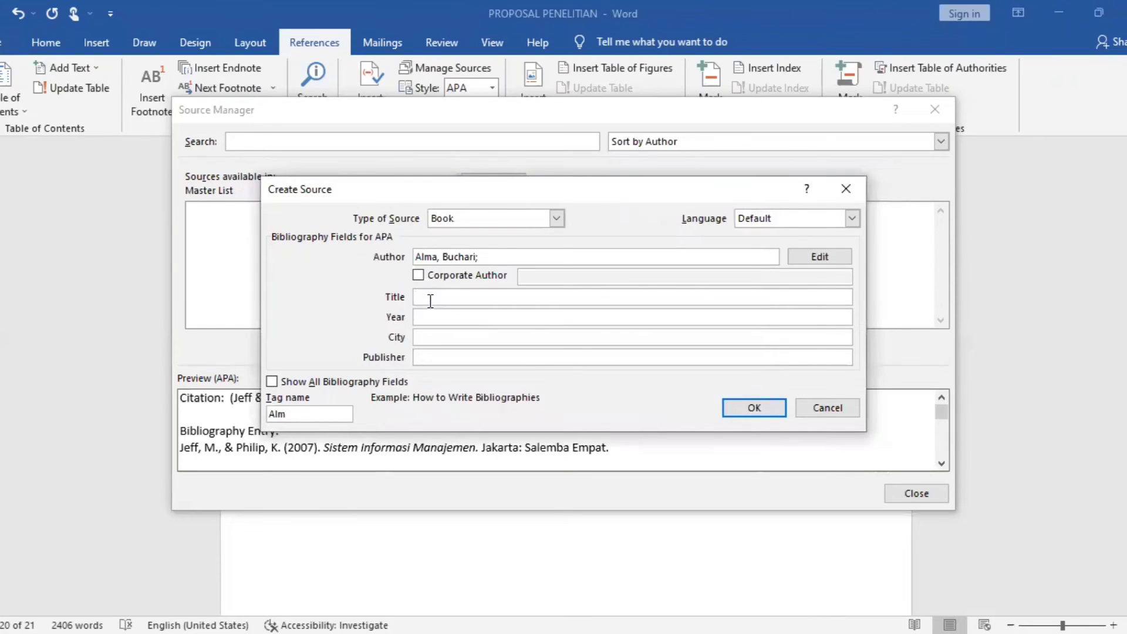
{"action": "type", "text": "Pengantar Bisnis"}
{"action": "left_click", "coordinate": [430, 319]}
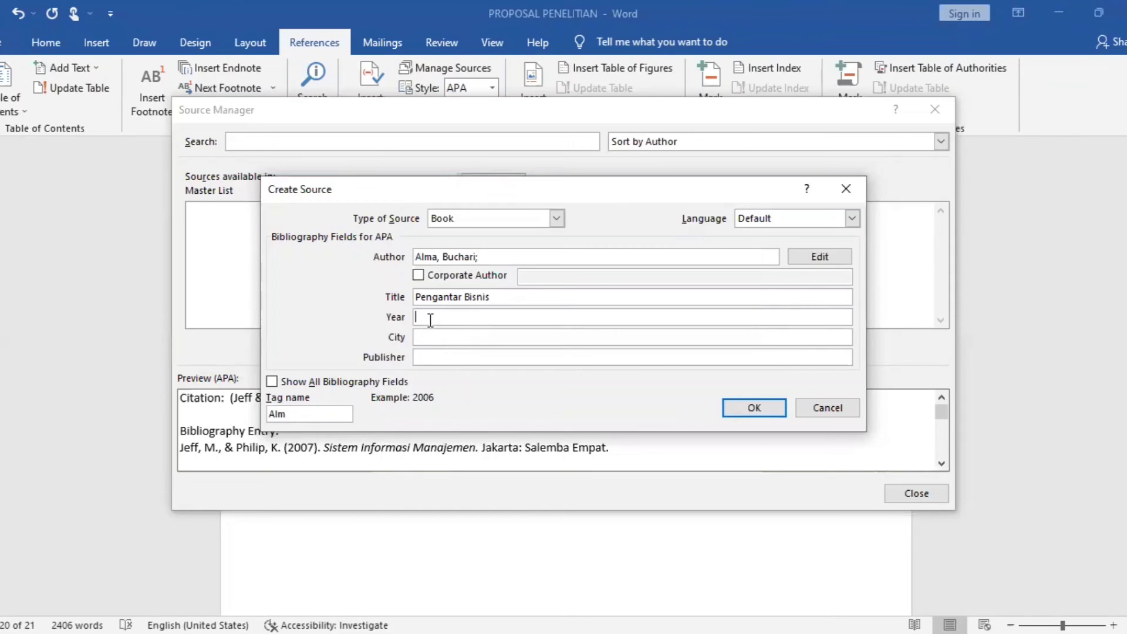
{"action": "type", "text": "2009"}
{"action": "left_click", "coordinate": [465, 335]}
{"action": "type", "text": "Bandung"}
{"action": "left_click", "coordinate": [479, 356]}
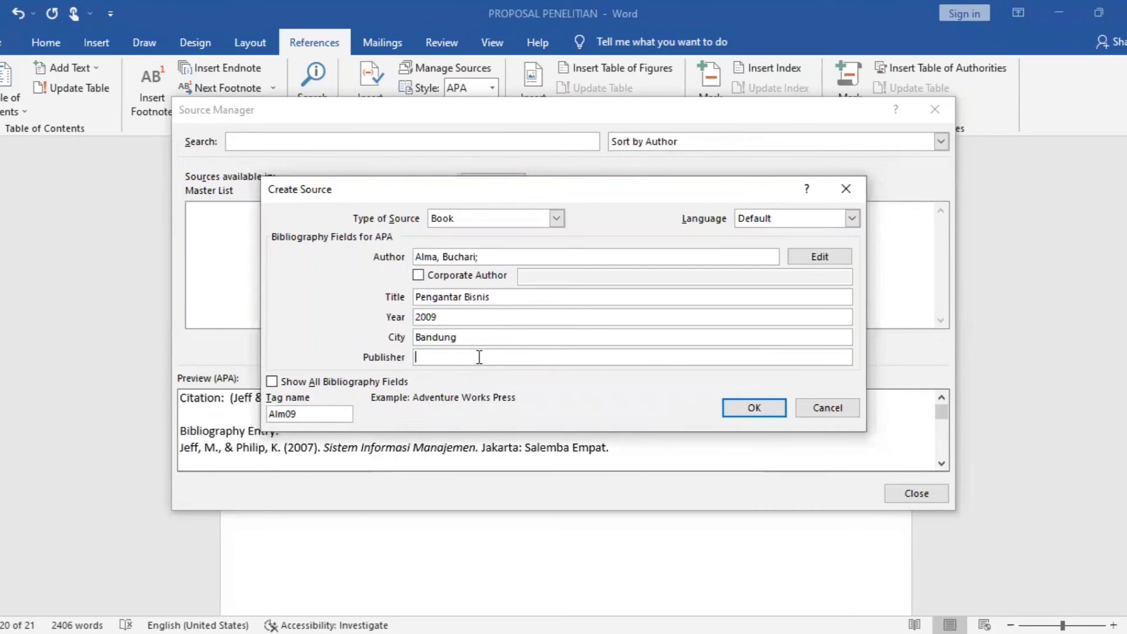
{"action": "type", "text": "Alfabeta"}
{"action": "left_click", "coordinate": [756, 408]}
Start a second book source and add the first author's last and first name to its author list
{"action": "left_click", "coordinate": [547, 291]}
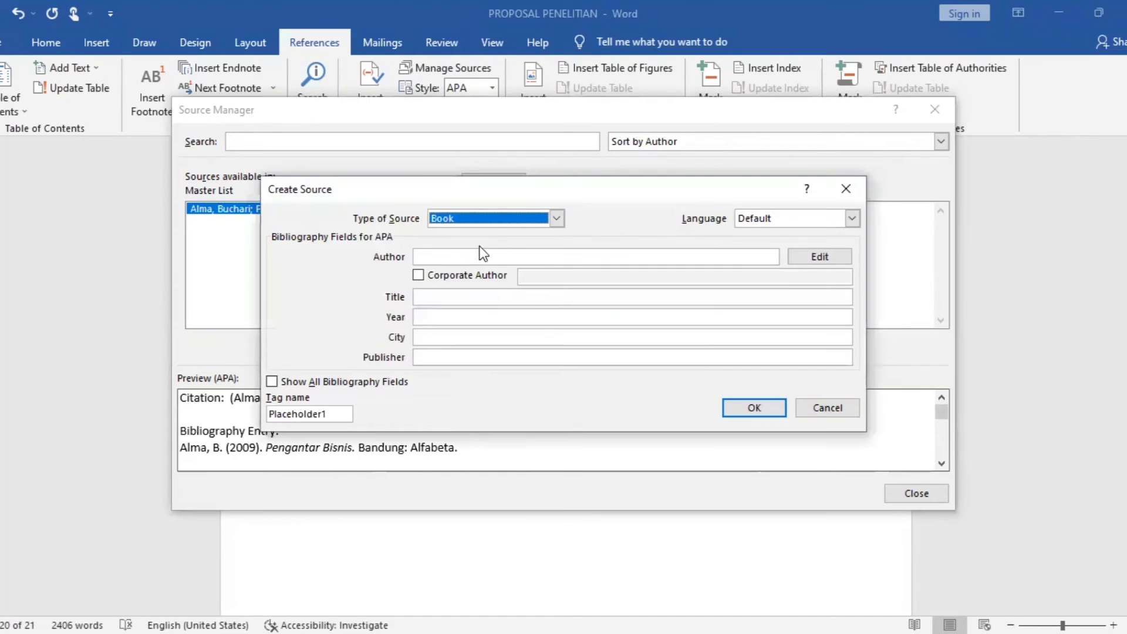
{"action": "left_click", "coordinate": [804, 258]}
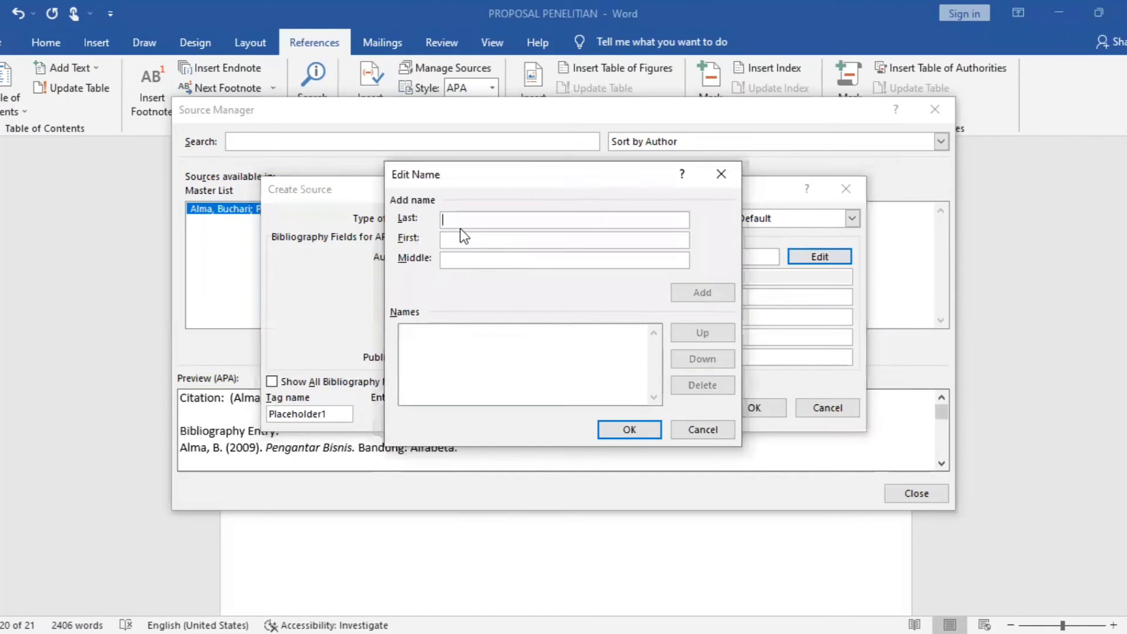
{"action": "type", "text": "j"}
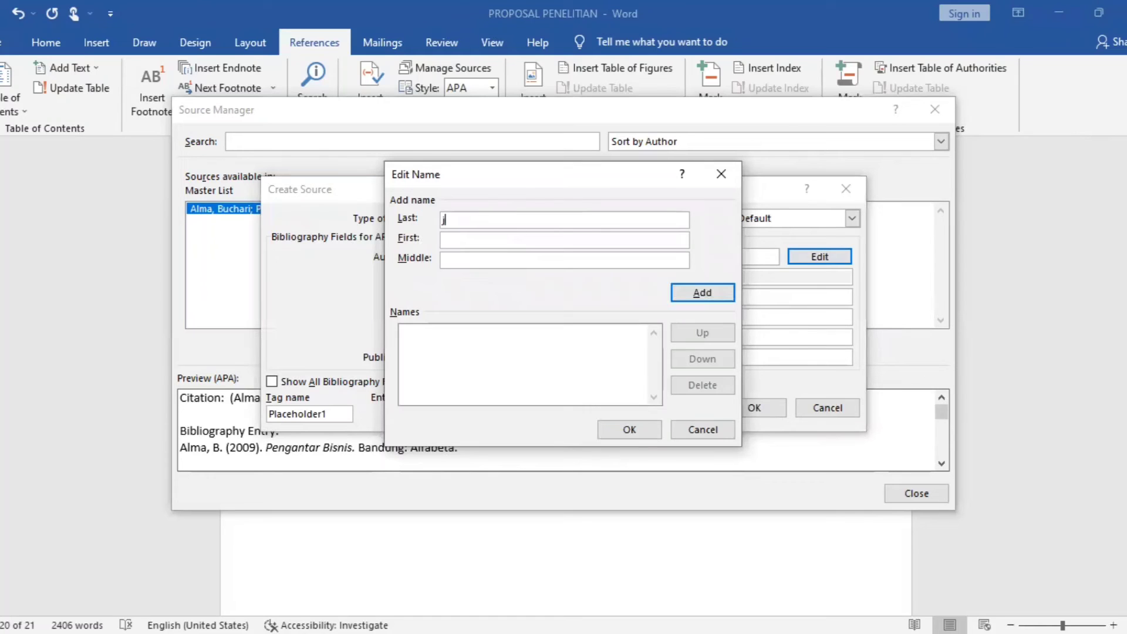
{"action": "key", "text": "BackSpace"}
{"action": "type", "text": "Jeff"}
{"action": "left_click", "coordinate": [446, 240]}
{"action": "type", "text": "Madura"}
{"action": "left_click", "coordinate": [688, 293]}
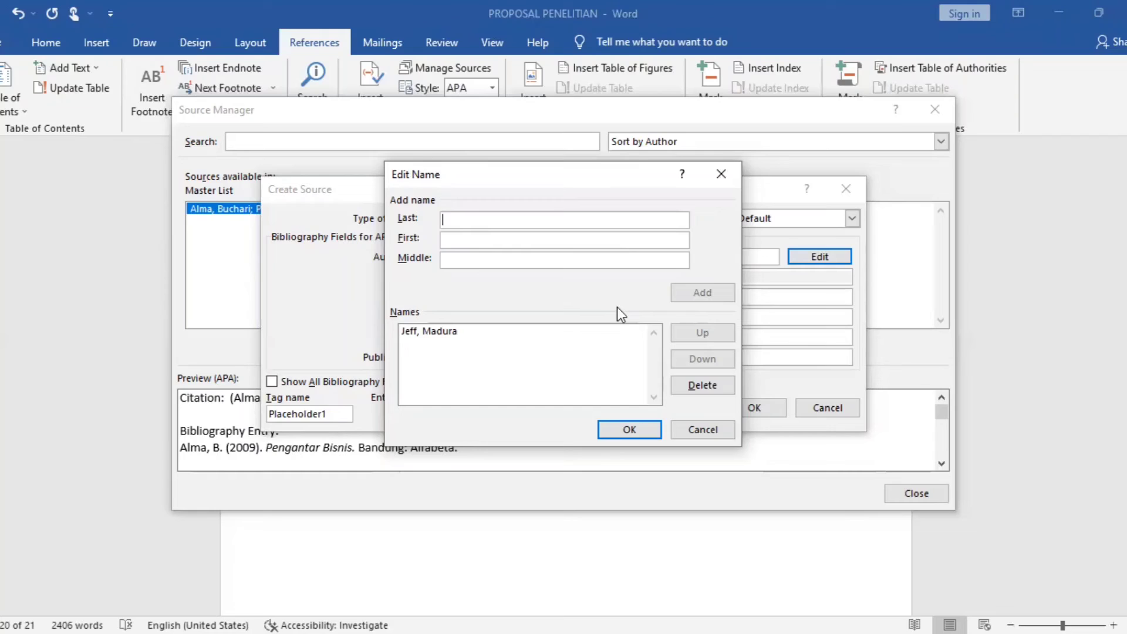
Add the co-author's last and first name to the second source and accept the author list
{"action": "type", "text": "Phil"}
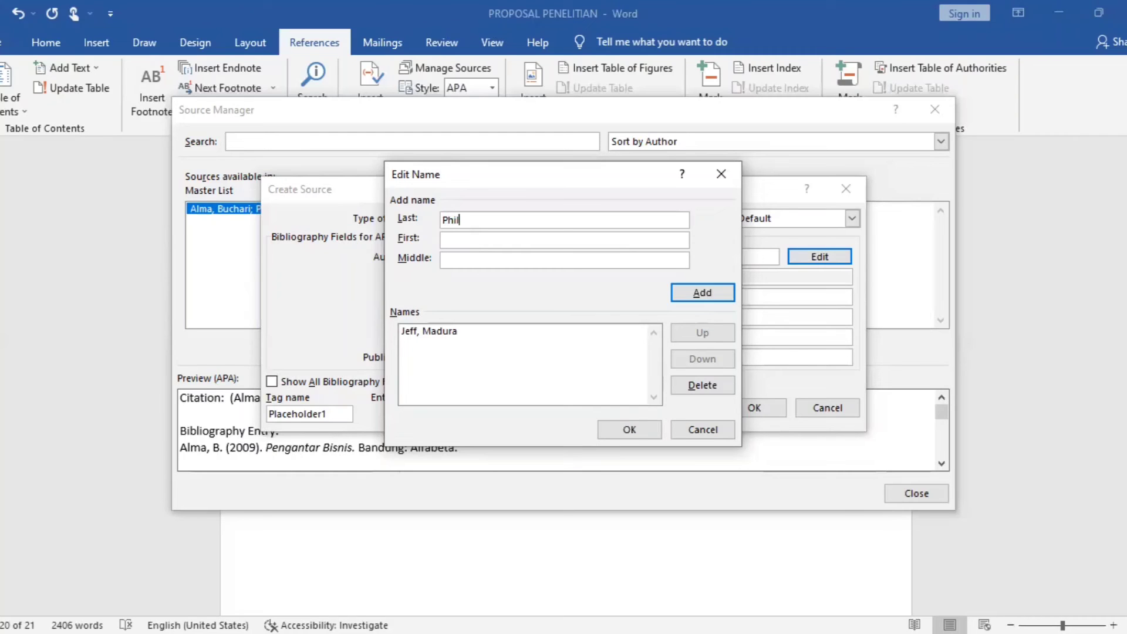
{"action": "type", "text": "ip"}
{"action": "left_click", "coordinate": [493, 238]}
{"action": "type", "text": "Kotler"}
{"action": "left_click", "coordinate": [699, 293]}
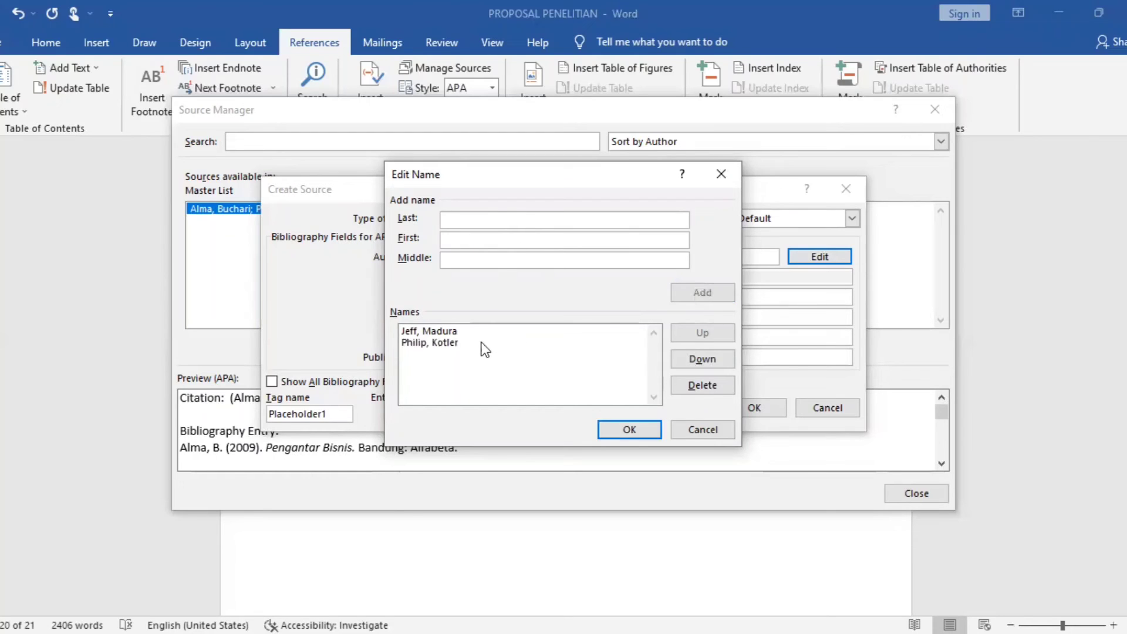
{"action": "left_click", "coordinate": [625, 438]}
Save the second source with title "Sistem Informasi Manajemen", year 2007, city Jakarta and publisher Salemba Empat, and close the Source Manager
{"action": "left_click", "coordinate": [469, 297]}
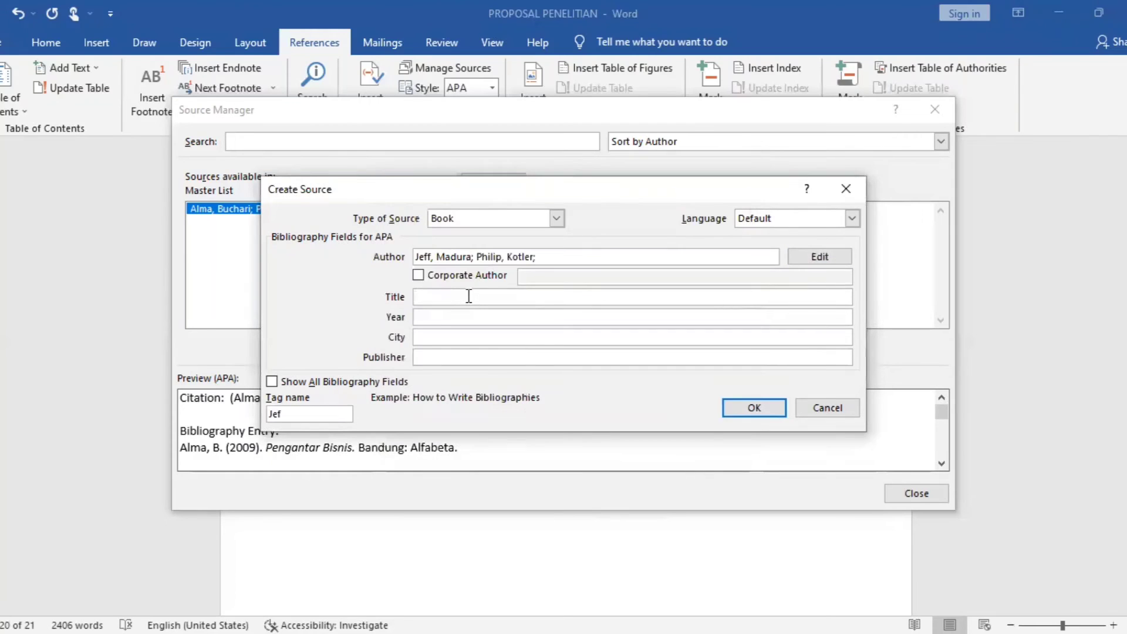
{"action": "type", "text": "Sistem Informasi Manajemen"}
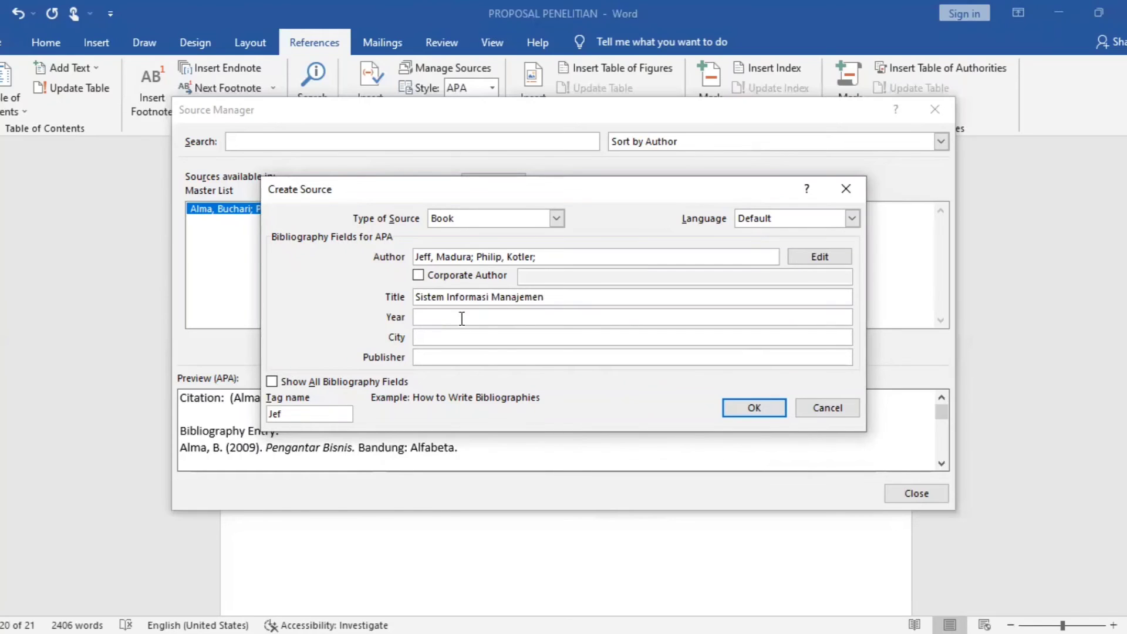
{"action": "left_click", "coordinate": [486, 320]}
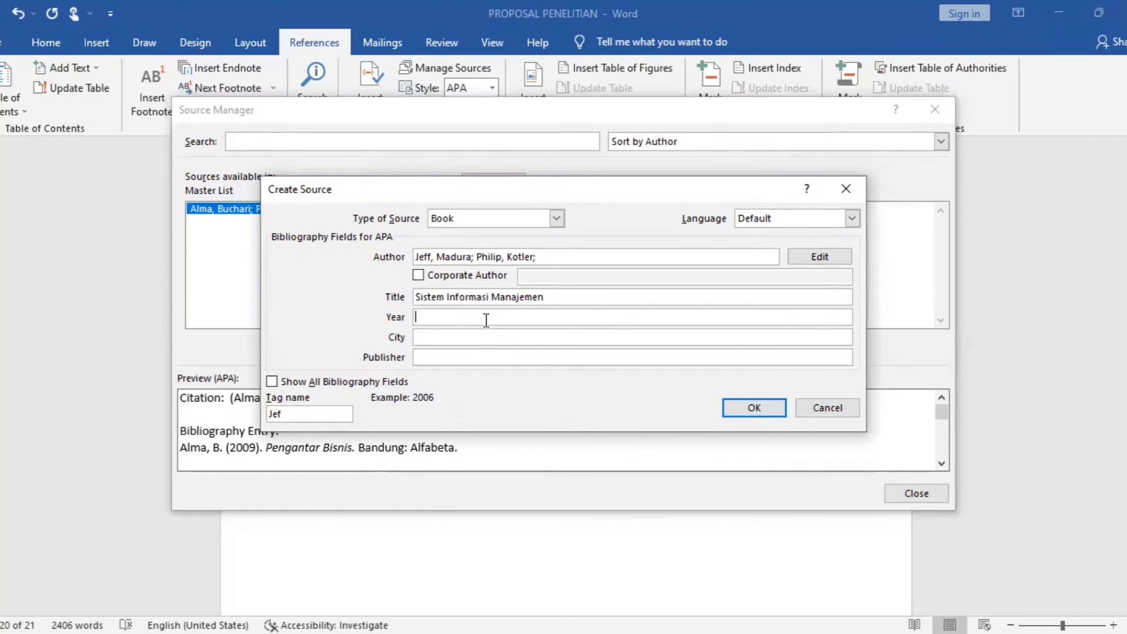
{"action": "type", "text": "2007"}
{"action": "left_click", "coordinate": [486, 337]}
{"action": "type", "text": "Jakarta"}
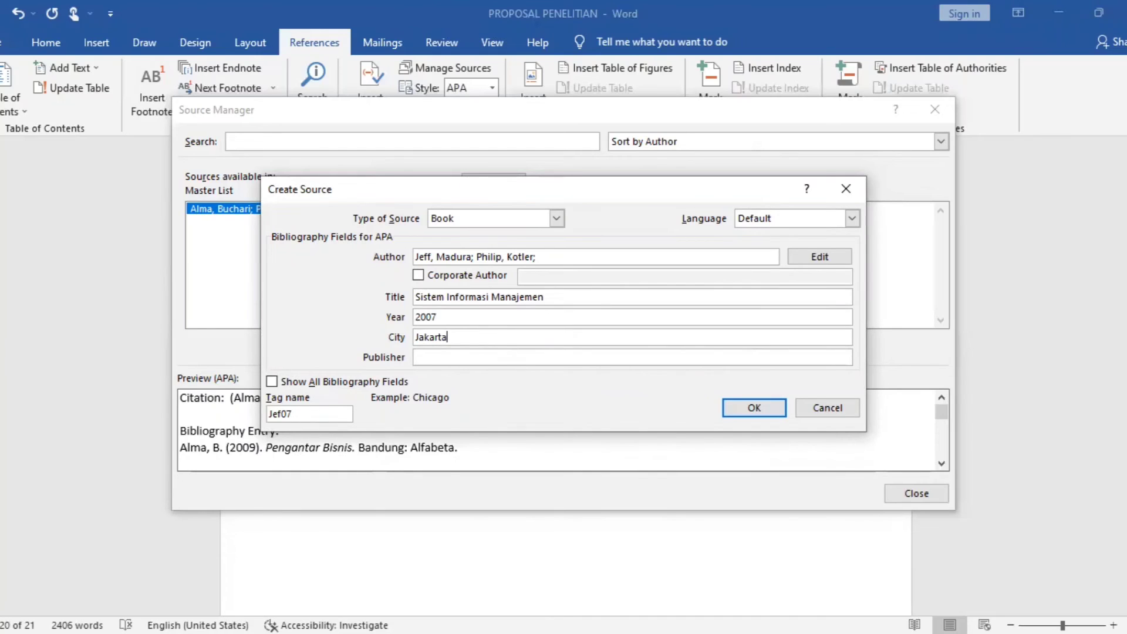
{"action": "left_click", "coordinate": [451, 358]}
{"action": "type", "text": "Sa"}
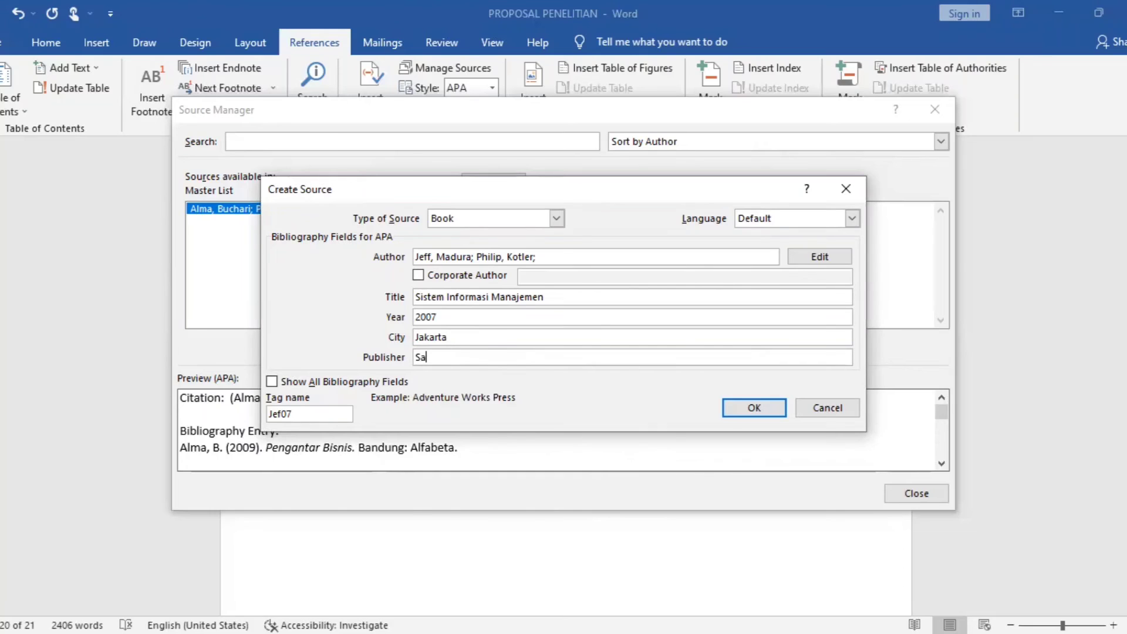
{"action": "type", "text": "lemba Empat"}
{"action": "left_click", "coordinate": [742, 411]}
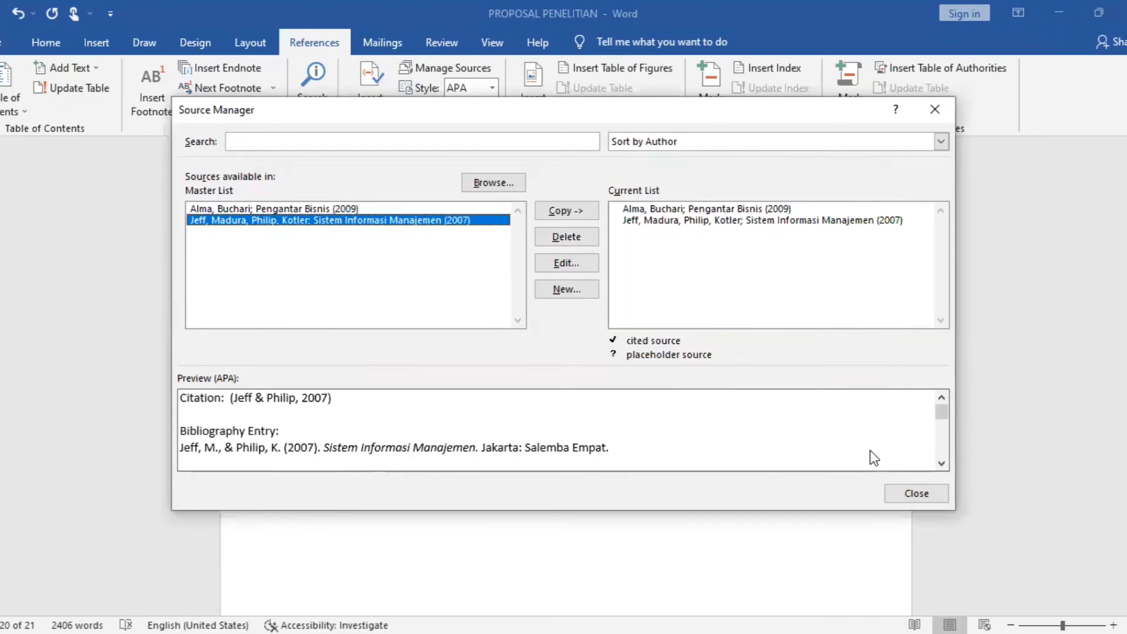
{"action": "left_click", "coordinate": [913, 492]}
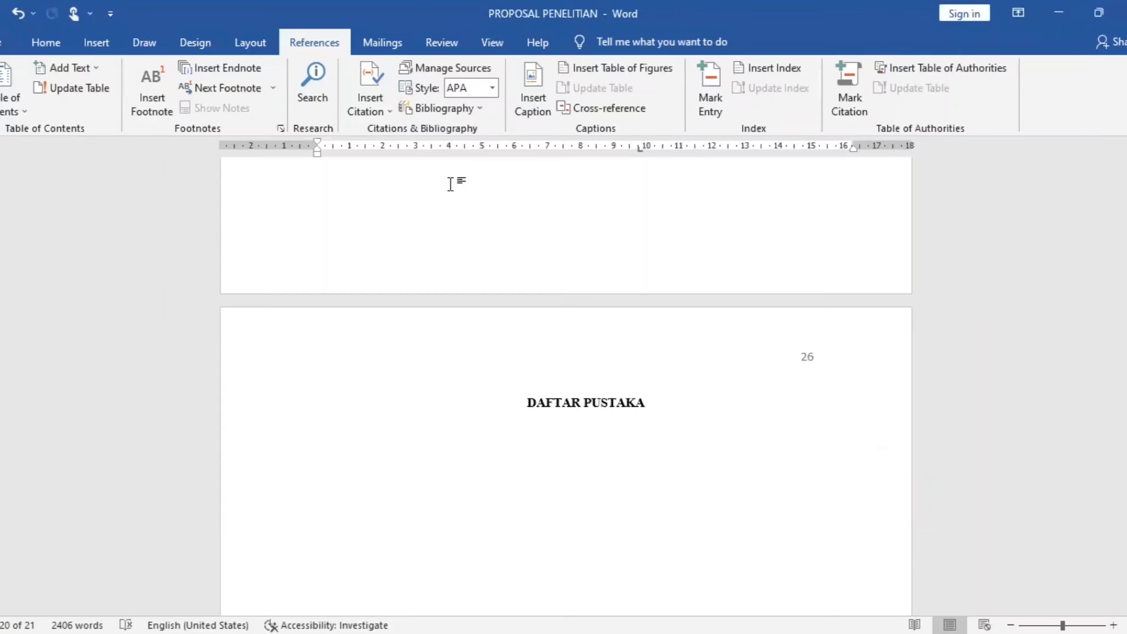
Insert the built-in Bibliography list of the document's sources below the DAFTAR PUSTAKA title
{"action": "left_click", "coordinate": [369, 114]}
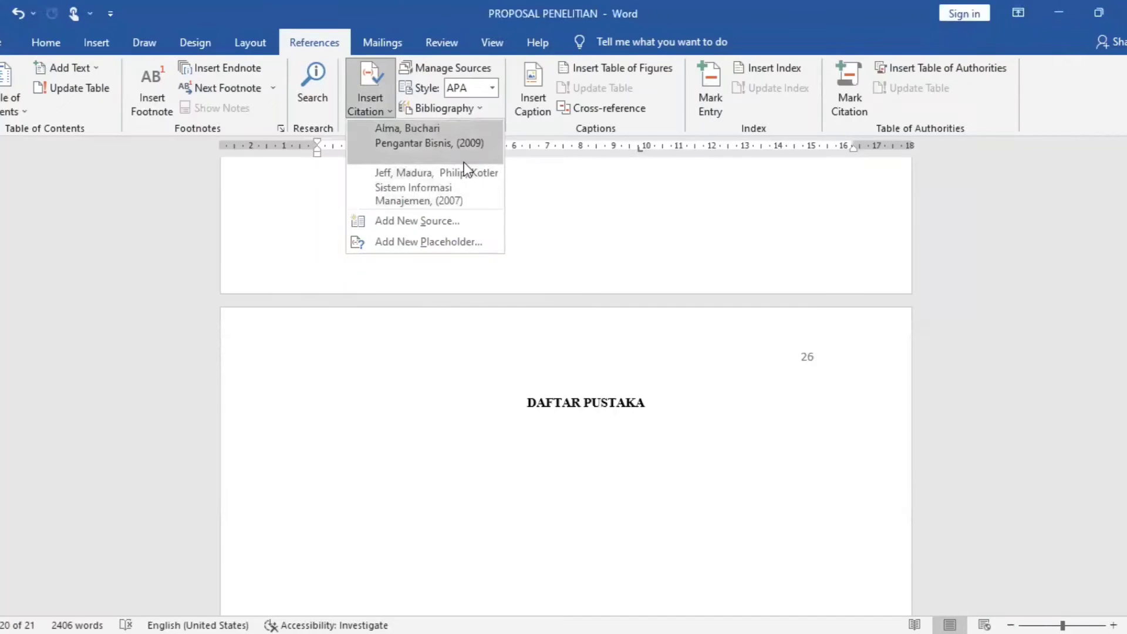
{"action": "left_click", "coordinate": [577, 199]}
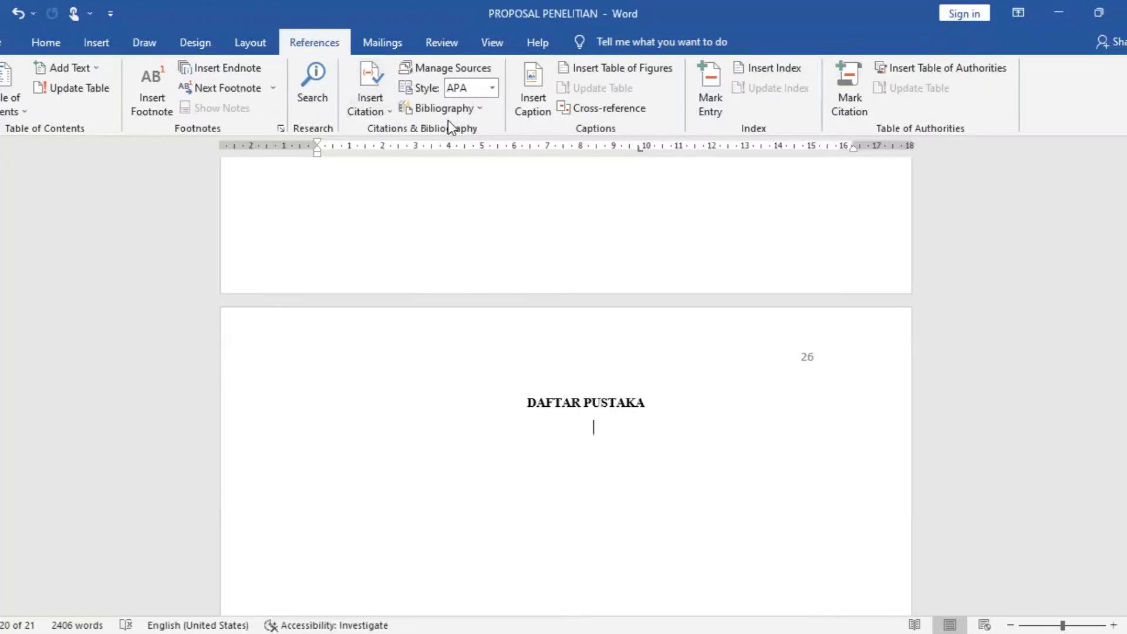
{"action": "left_click", "coordinate": [476, 109]}
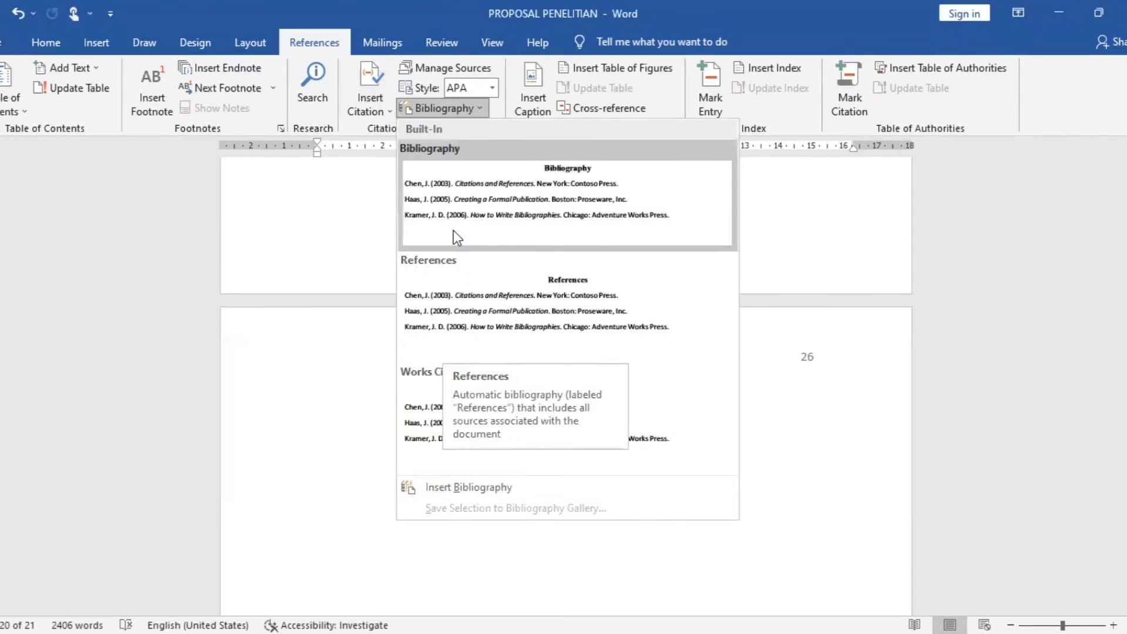
{"action": "left_click", "coordinate": [467, 219]}
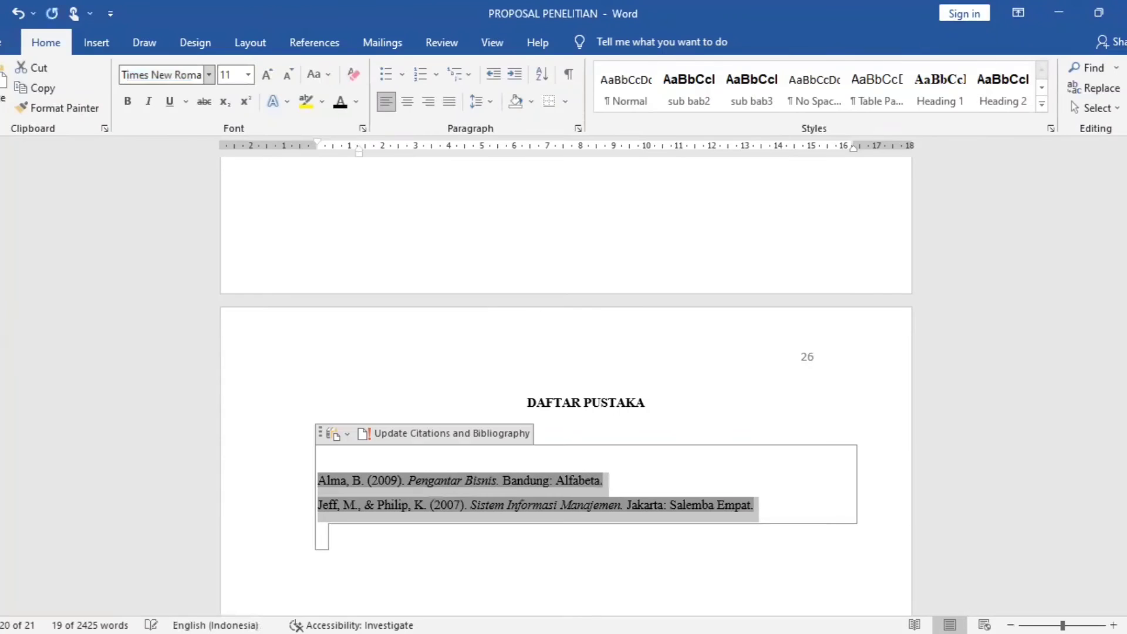
Set the font size of the two bibliography entries under DAFTAR PUSTAKA to 12
{"action": "left_click", "coordinate": [228, 76]}
{"action": "type", "text": "12"}
{"action": "key", "text": "Return"}
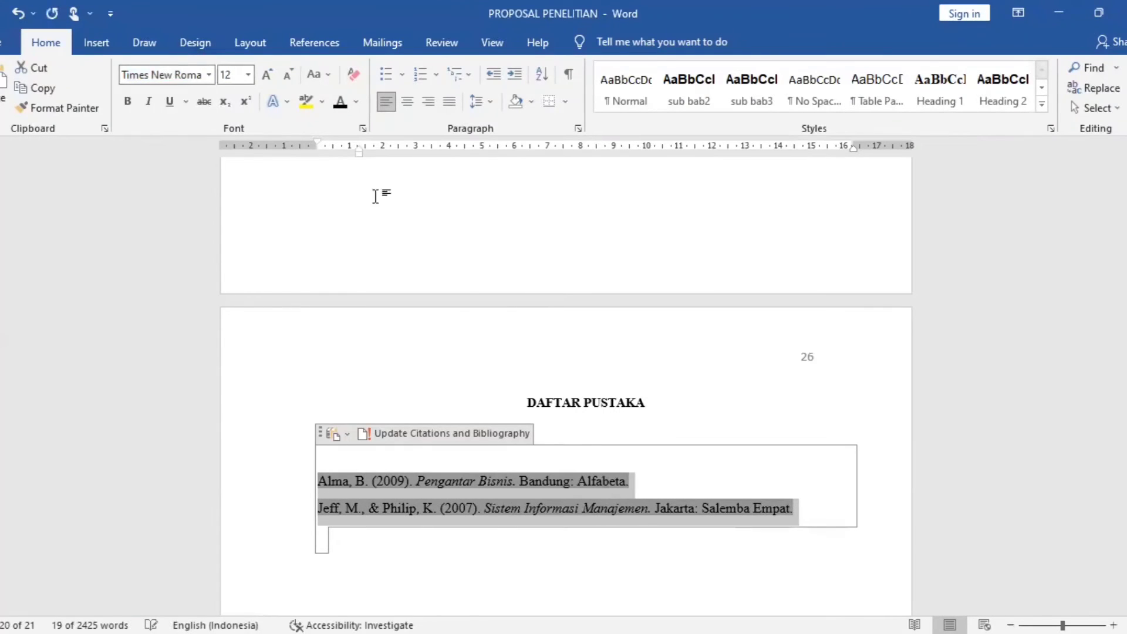
{"action": "left_click", "coordinate": [562, 507]}
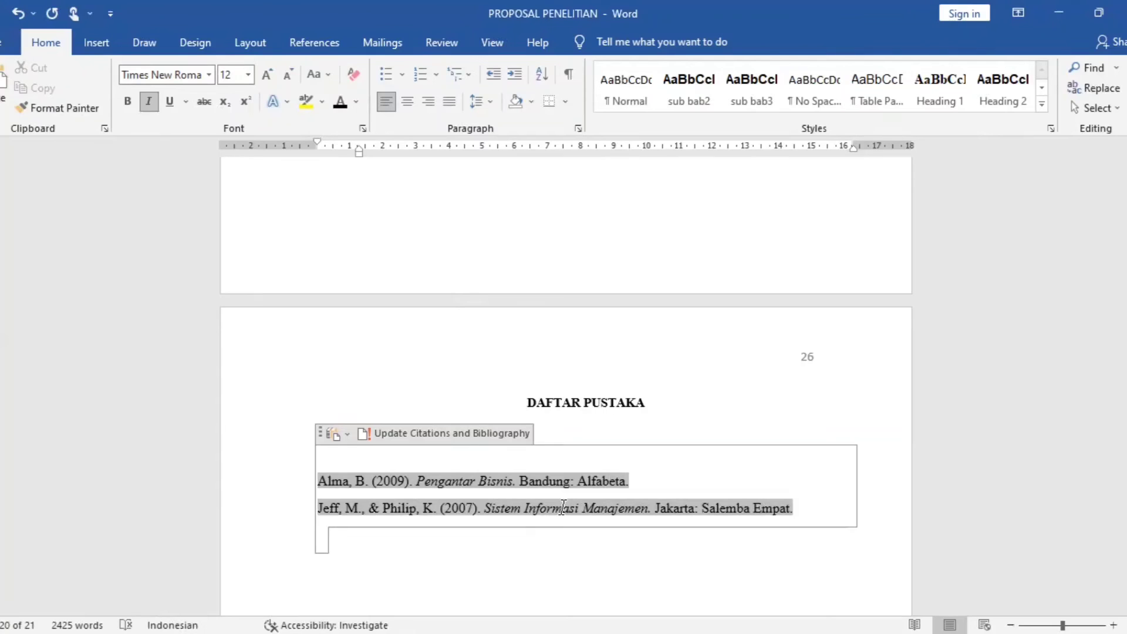
{"action": "left_click", "coordinate": [602, 403]}
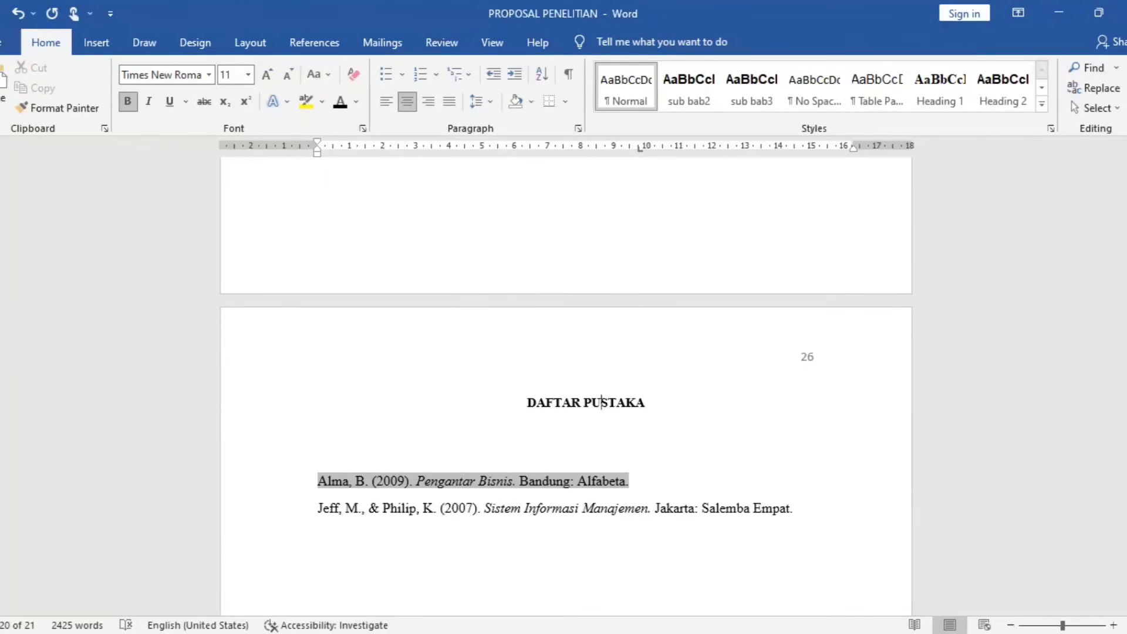
Format the KATA PENGANTAR title in Times New Roman, size 12, and update the Heading 1 style to match it
{"action": "left_click_drag", "start_coordinate": [1124, 587], "coordinate": [1124, 554]}
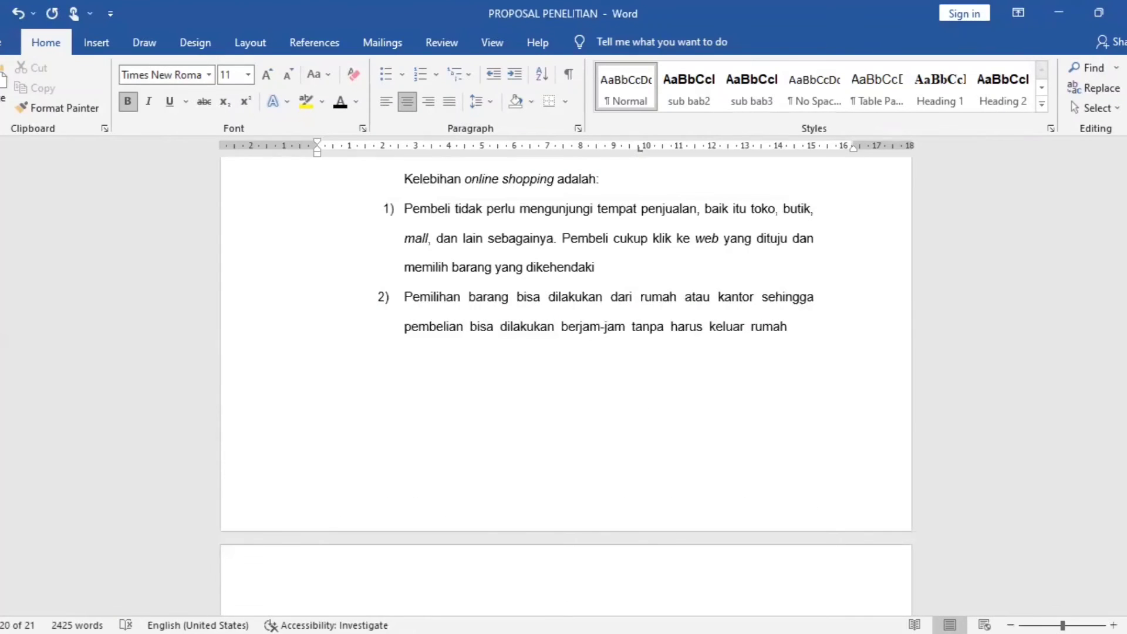
{"action": "left_click_drag", "start_coordinate": [1124, 411], "coordinate": [1122, 205]}
{"action": "left_click", "coordinate": [654, 272]}
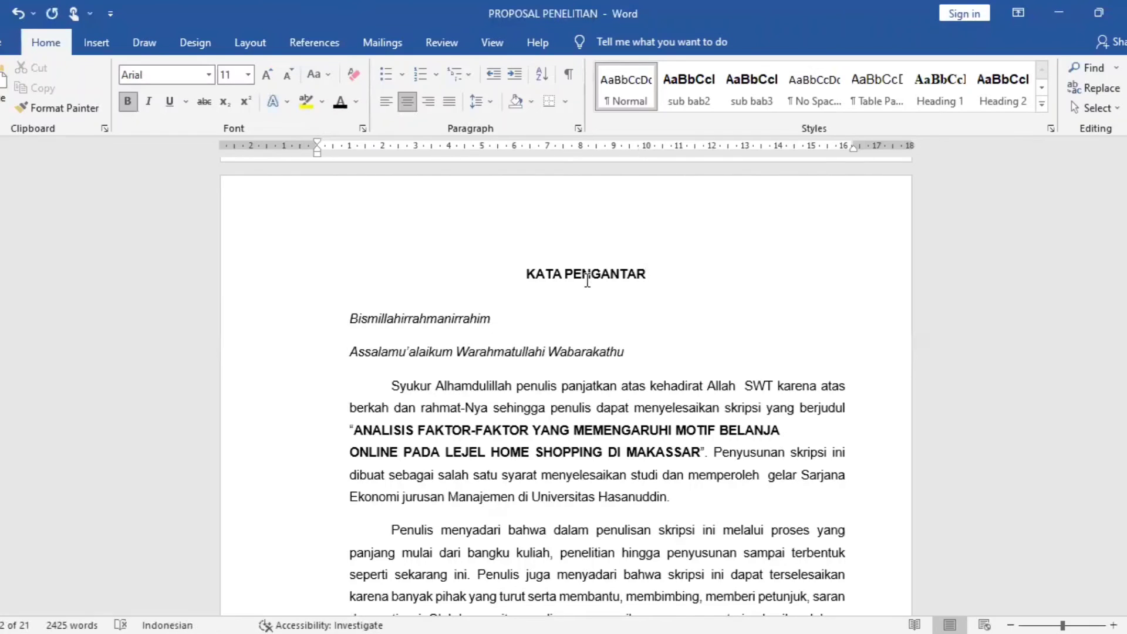
{"action": "left_click", "coordinate": [517, 280], "text": "shift"}
{"action": "left_click", "coordinate": [167, 78]}
{"action": "type", "text": "t"}
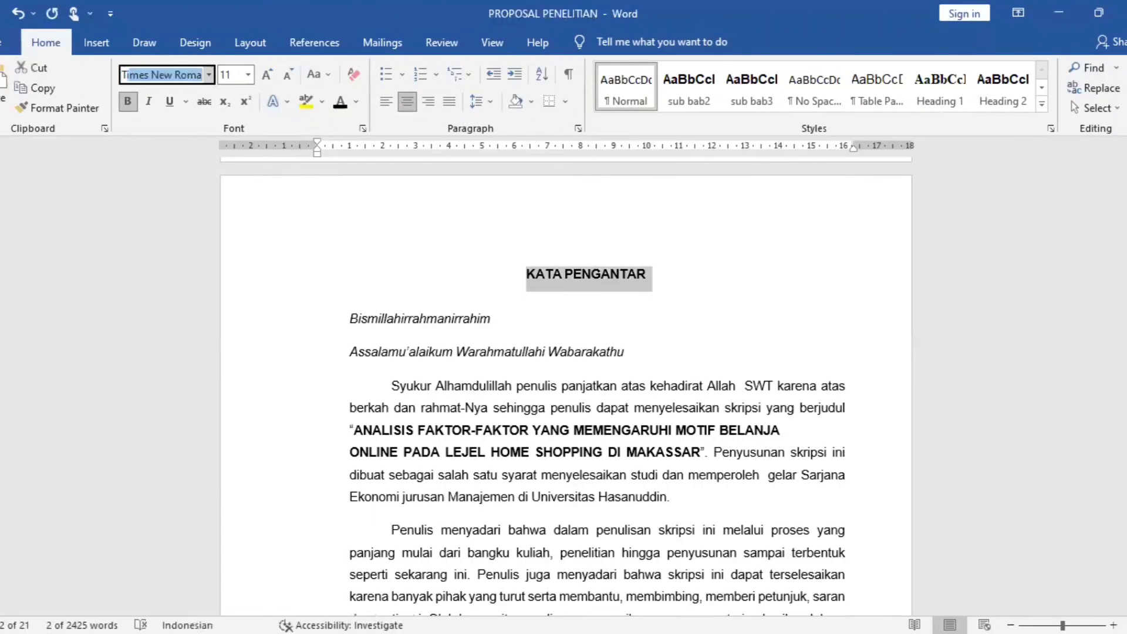
{"action": "key", "text": "Return"}
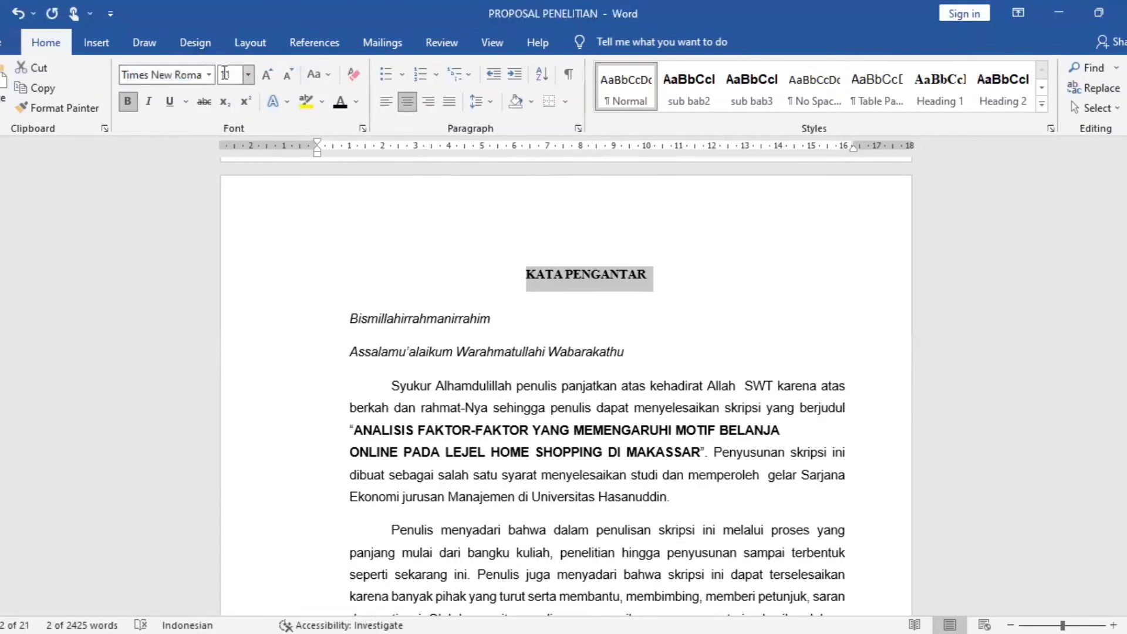
{"action": "type", "text": "12"}
{"action": "key", "text": "Return"}
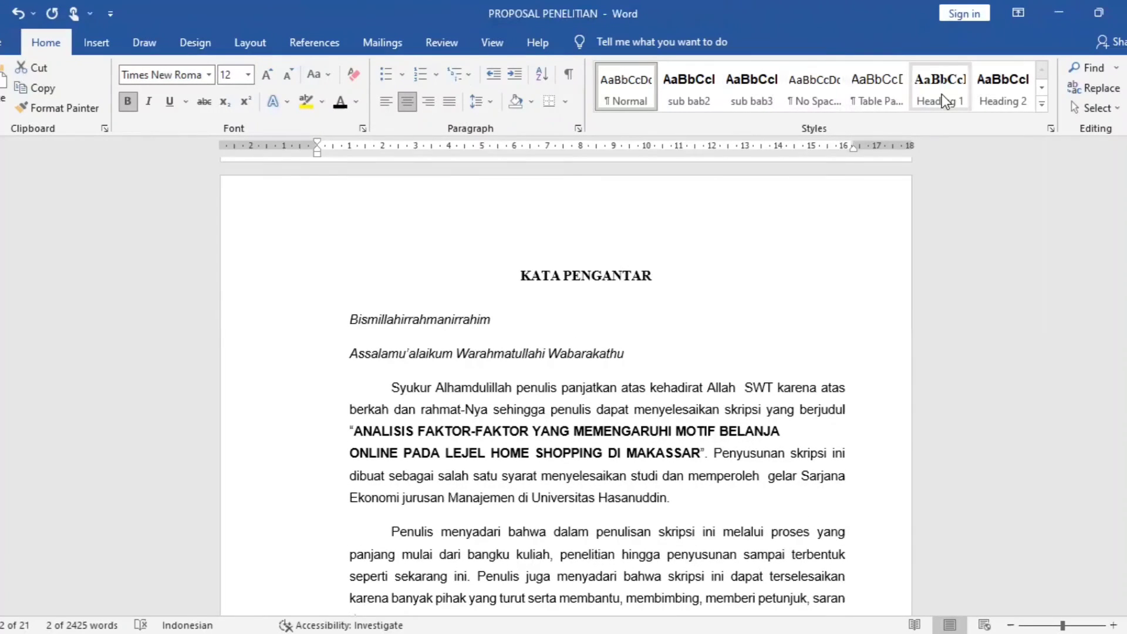
{"action": "right_click", "coordinate": [941, 94]}
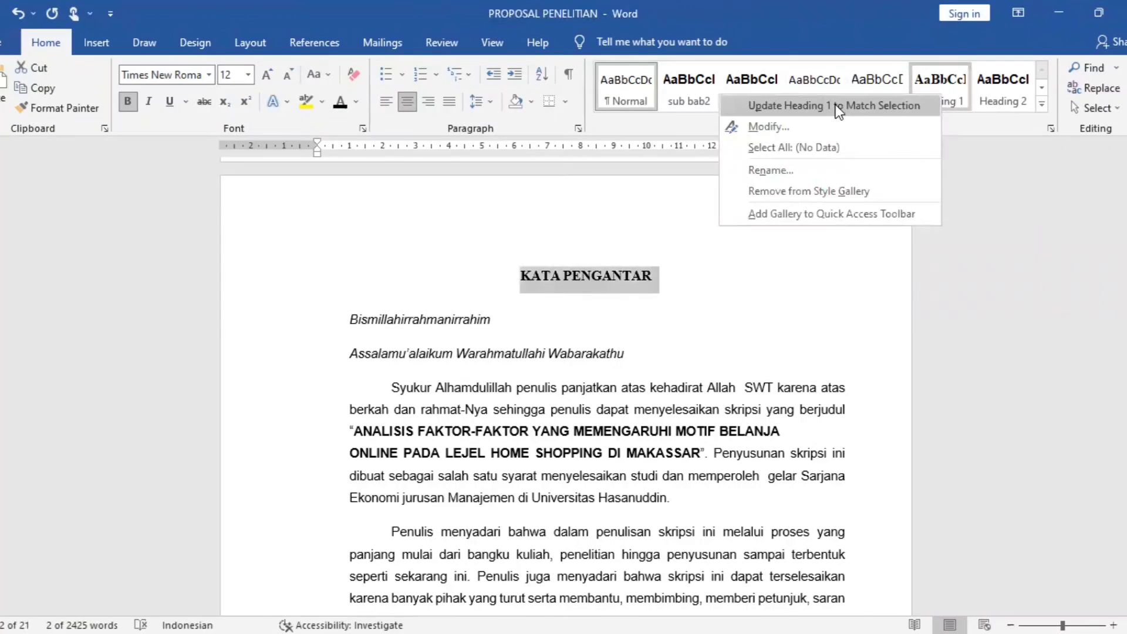
{"action": "left_click", "coordinate": [833, 105]}
Format the DAFTAR ISI title above the table of contents in bold black Times New Roman and centre it
{"action": "scroll", "coordinate": [475, 392], "scroll_direction": "down", "scroll_amount": 10}
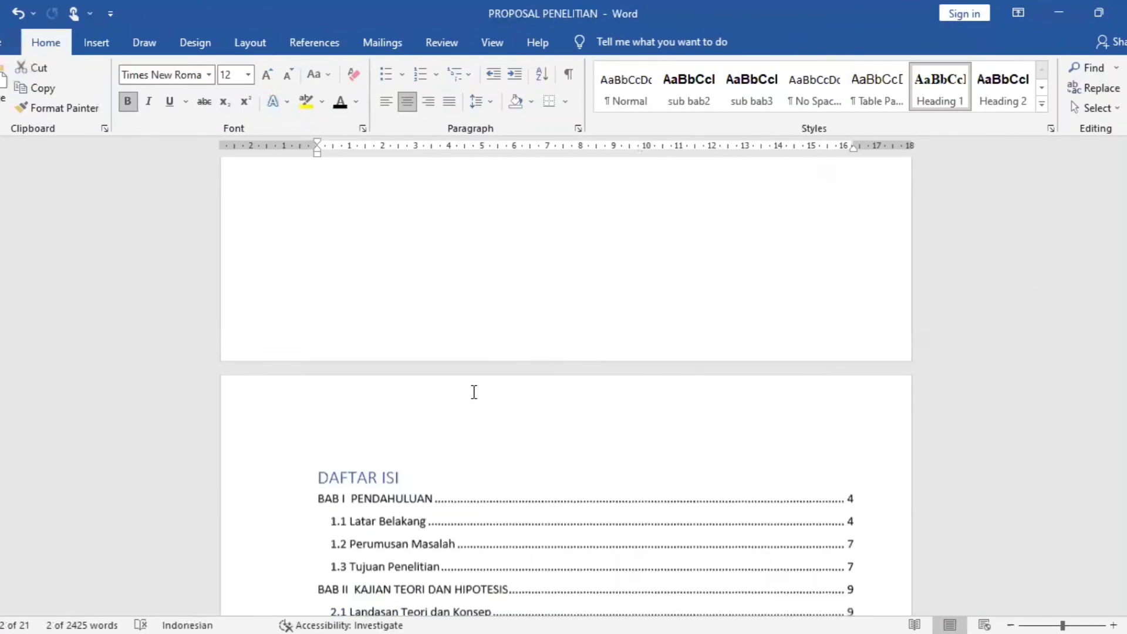
{"action": "scroll", "coordinate": [474, 392], "scroll_direction": "down", "scroll_amount": 5}
{"action": "scroll", "coordinate": [469, 393], "scroll_direction": "up", "scroll_amount": 3}
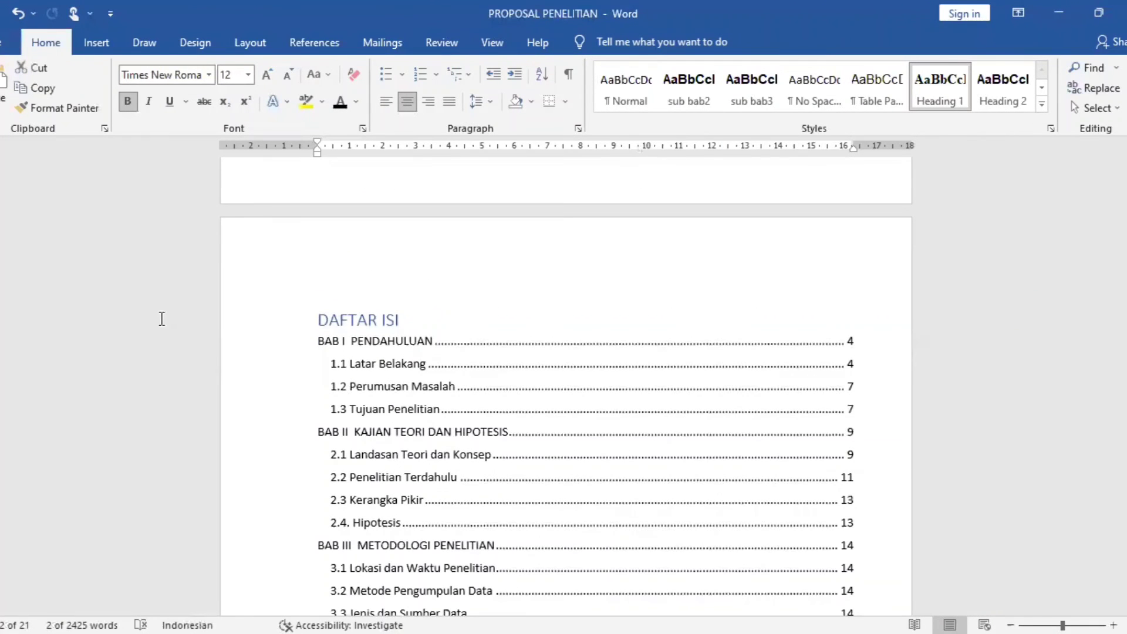
{"action": "left_click_drag", "start_coordinate": [411, 319], "coordinate": [321, 322]}
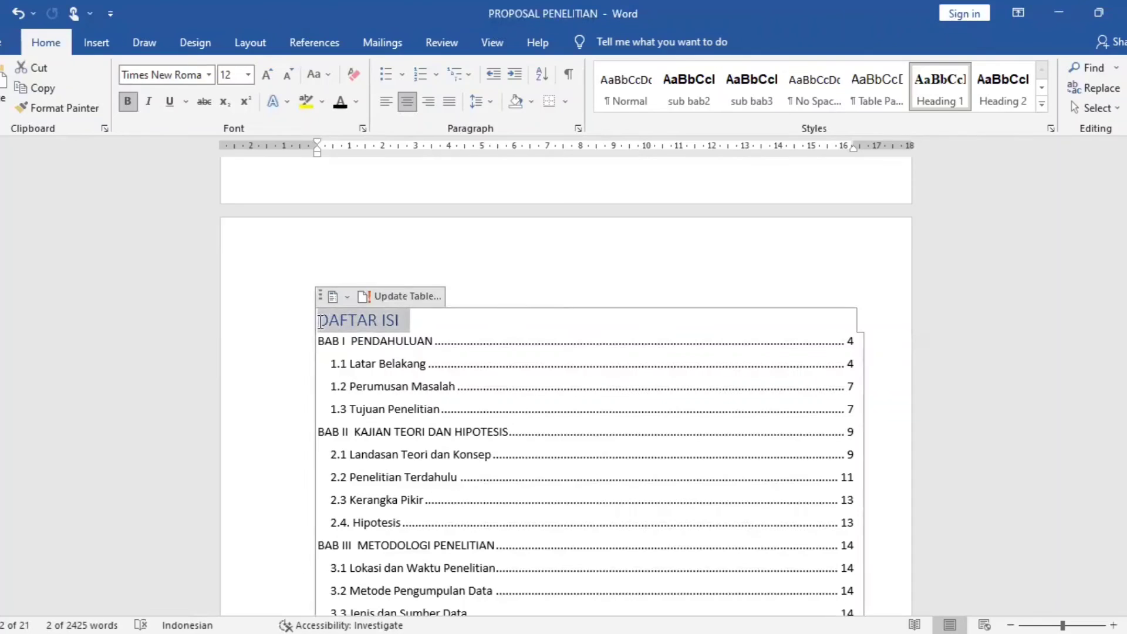
{"action": "left_click", "coordinate": [340, 101]}
{"action": "left_click", "coordinate": [173, 75]}
{"action": "type", "text": "Times New Roman"}
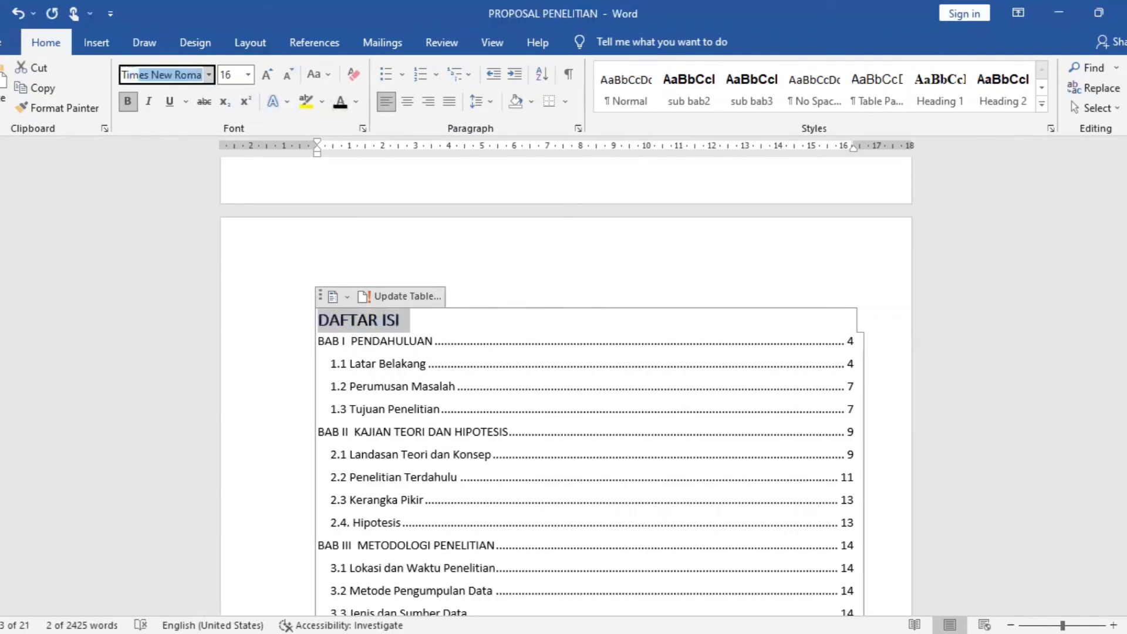
{"action": "key", "text": "Return"}
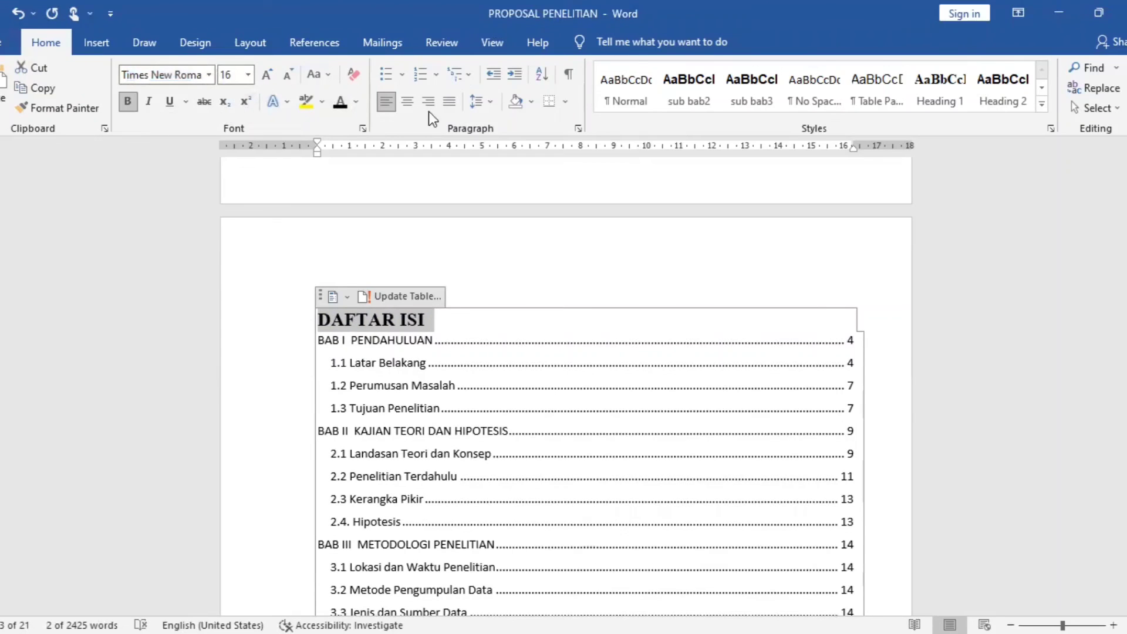
{"action": "left_click", "coordinate": [409, 103]}
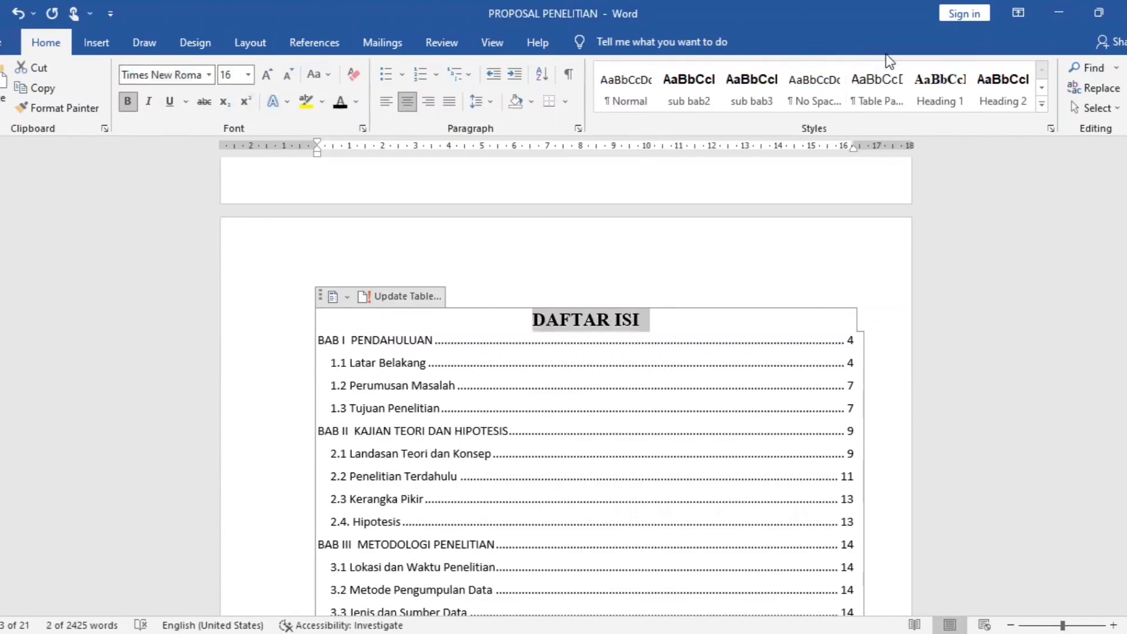
Update Heading 1 to match the DAFTAR ISI title, then reapply the black font colour and centre alignment to the title
{"action": "right_click", "coordinate": [922, 90]}
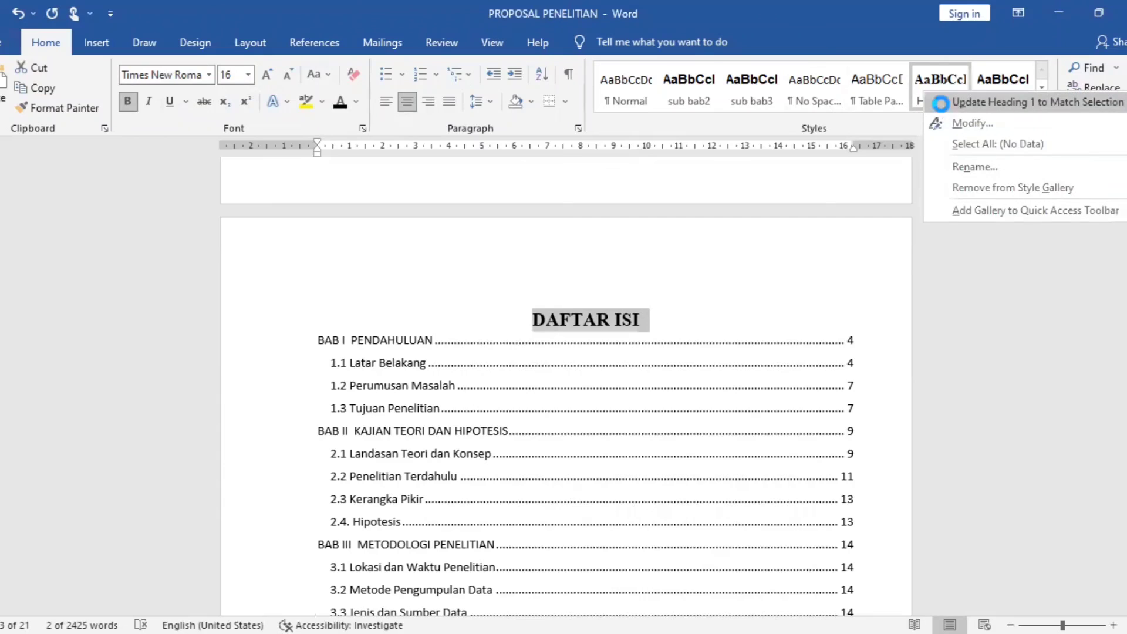
{"action": "left_click", "coordinate": [942, 105]}
{"action": "left_click", "coordinate": [423, 362]}
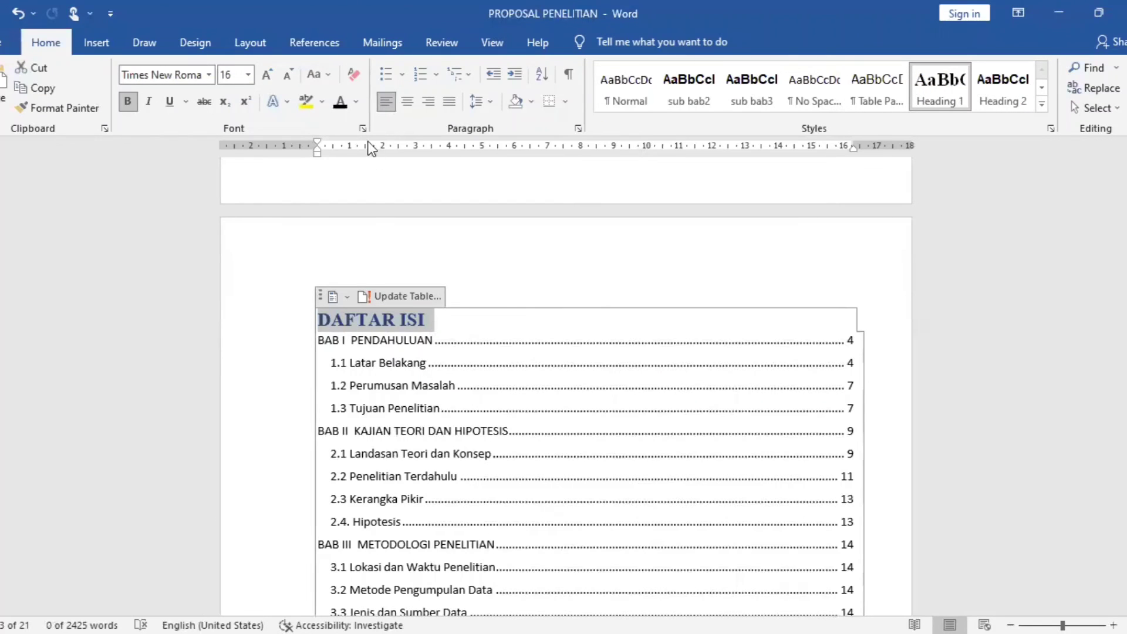
{"action": "left_click", "coordinate": [340, 101]}
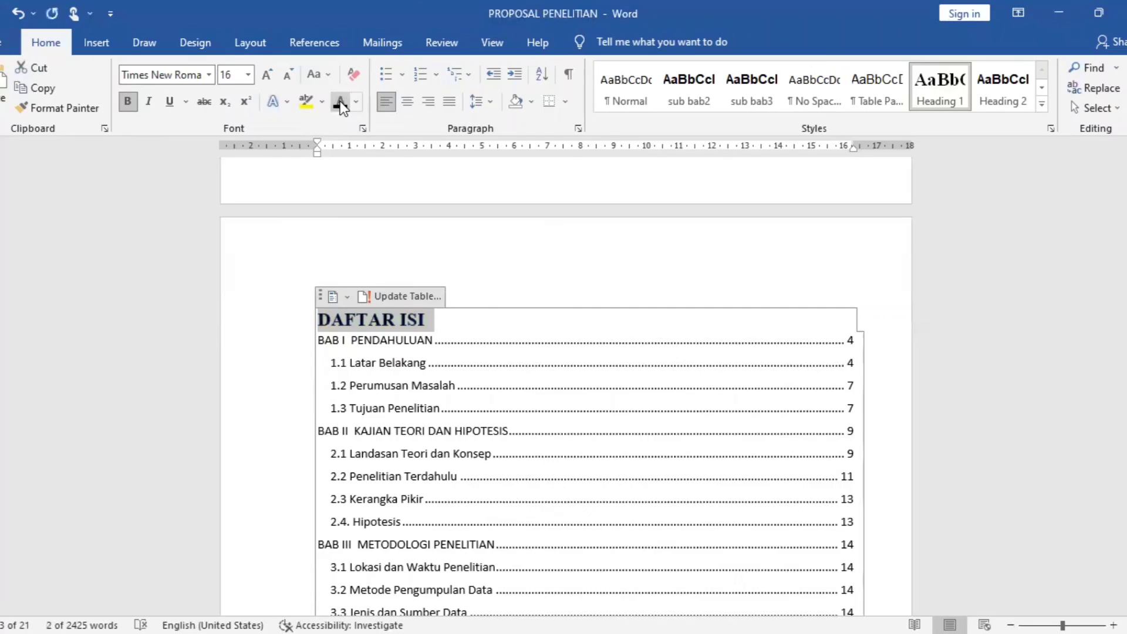
{"action": "key", "text": "ctrl+e"}
Select the DAFTAR GAMBAR title above the list of figures and update Heading 1 to match it
{"action": "scroll", "coordinate": [340, 101], "scroll_direction": "down", "scroll_amount": 10}
{"action": "scroll", "coordinate": [340, 101], "scroll_direction": "down", "scroll_amount": 5}
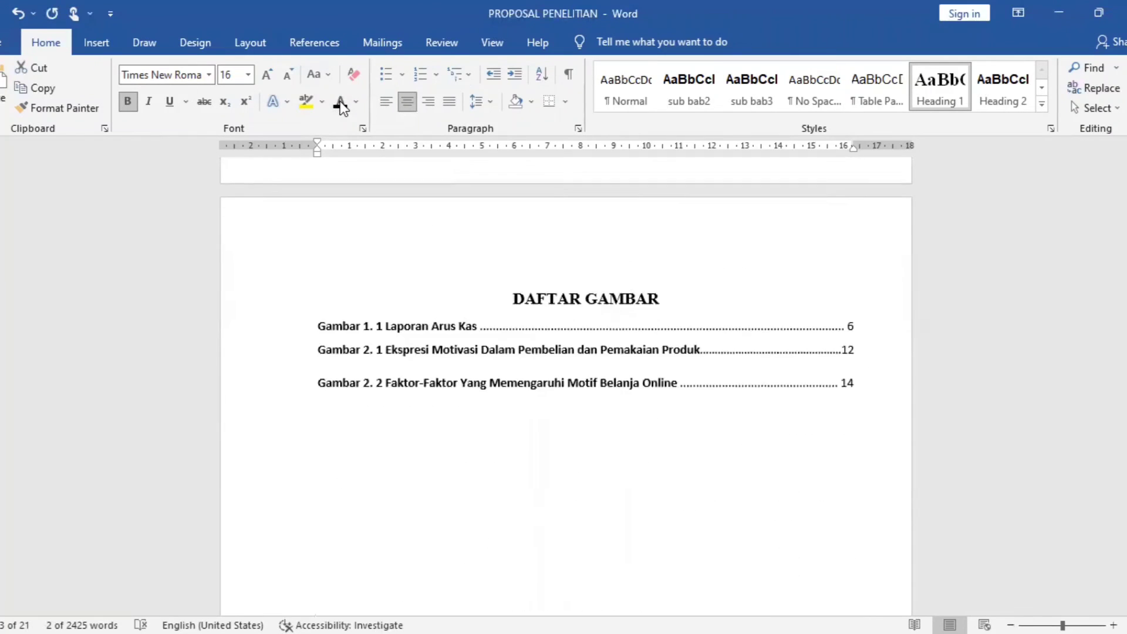
{"action": "left_click_drag", "start_coordinate": [675, 259], "coordinate": [518, 257]}
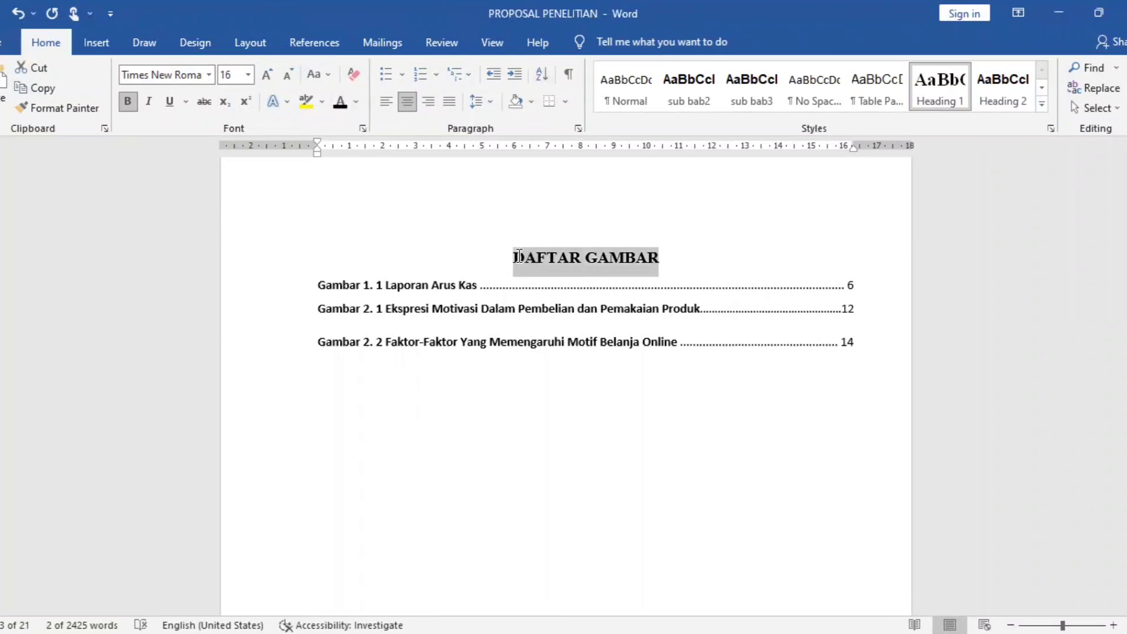
{"action": "right_click", "coordinate": [911, 93]}
{"action": "left_click", "coordinate": [928, 104]}
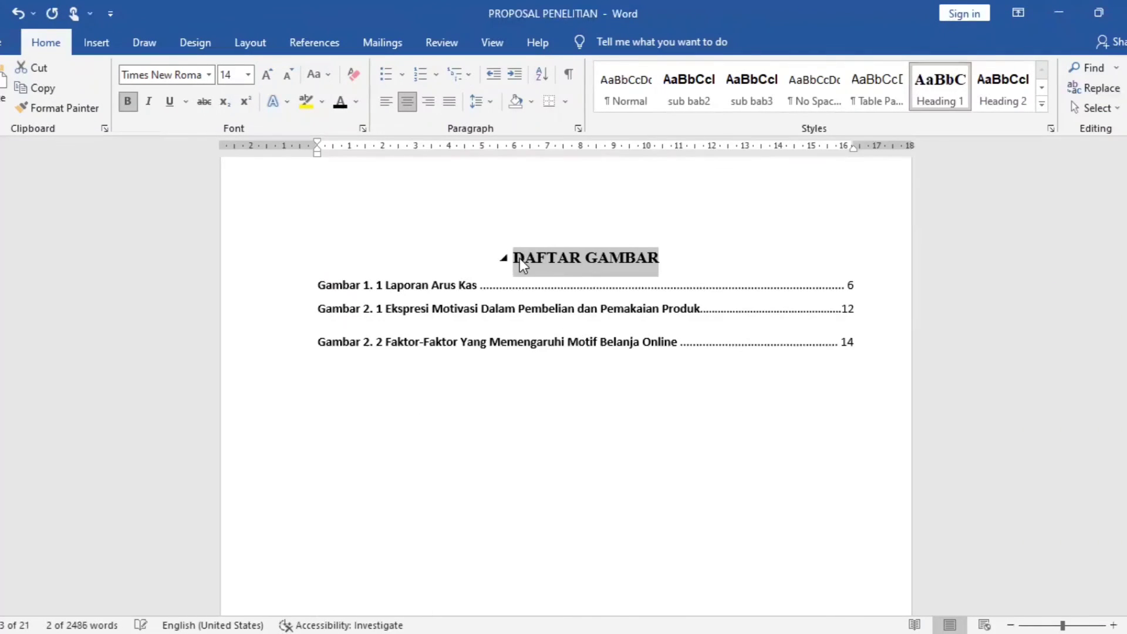
Select the DAFTAR TABEL title above the list of tables and update Heading 1 to match it
{"action": "scroll", "coordinate": [531, 401], "scroll_direction": "down", "scroll_amount": 10}
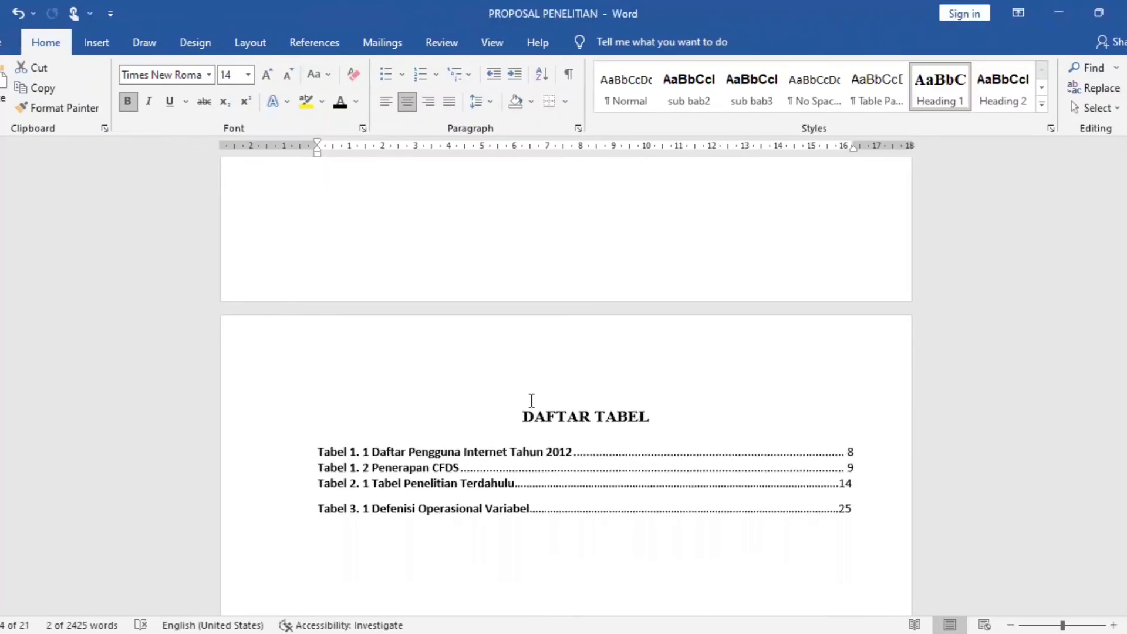
{"action": "left_click_drag", "start_coordinate": [653, 417], "coordinate": [537, 420]}
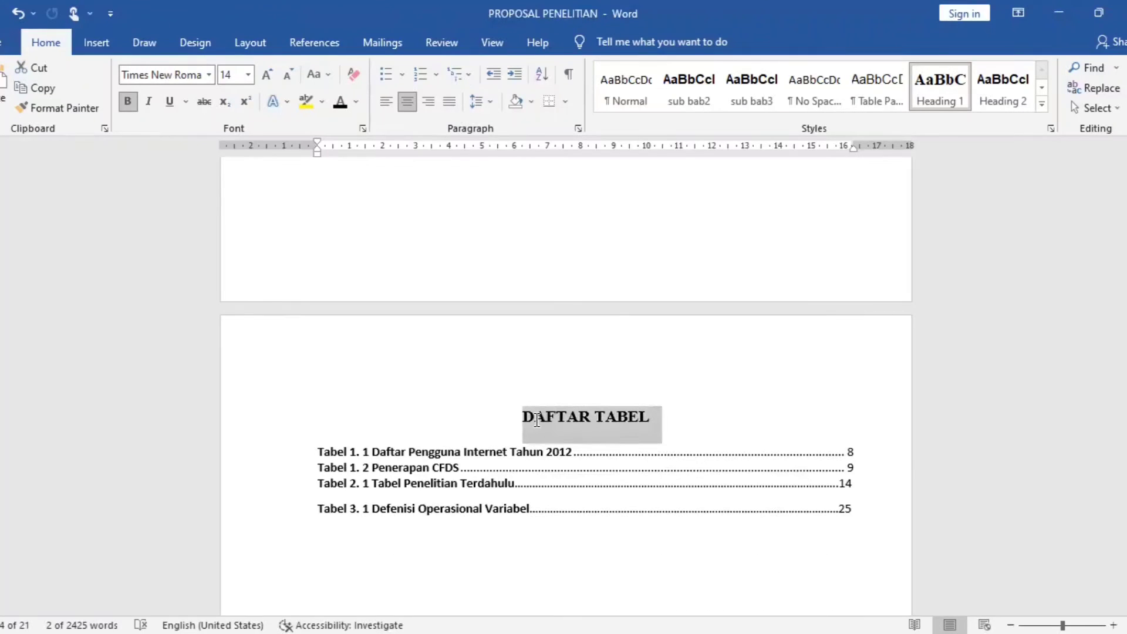
{"action": "right_click", "coordinate": [935, 89]}
{"action": "left_click", "coordinate": [877, 103]}
Select the DAFTAR PUSTAKA title above the bibliography and update Heading 1 to match it
{"action": "scroll", "coordinate": [478, 538], "scroll_direction": "down", "scroll_amount": 10}
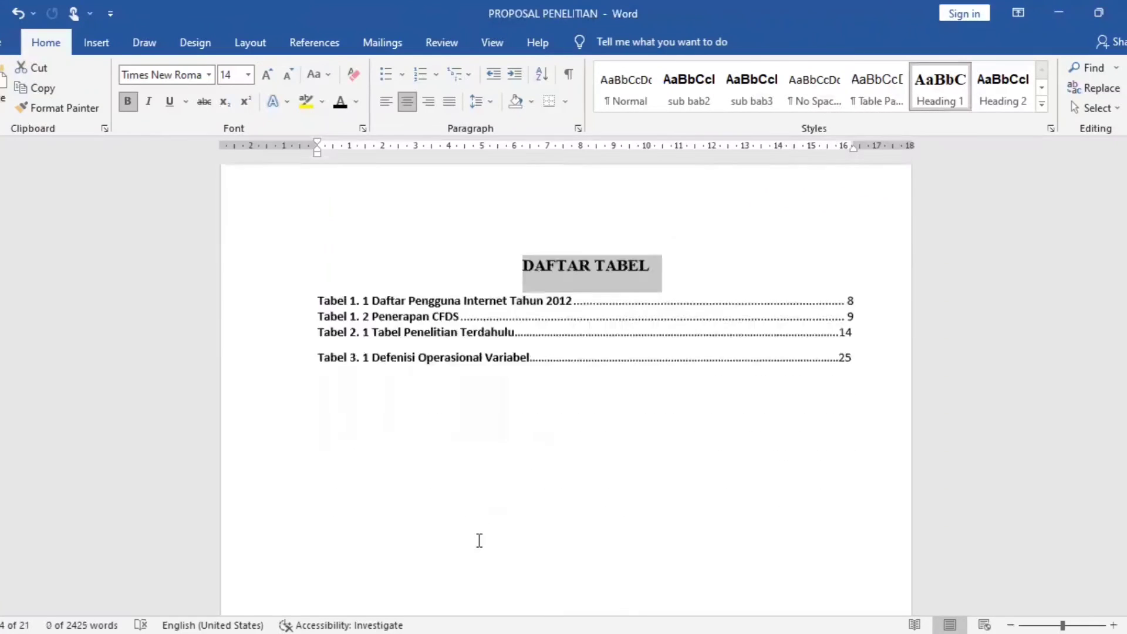
{"action": "scroll", "coordinate": [479, 540], "scroll_direction": "down", "scroll_amount": 3}
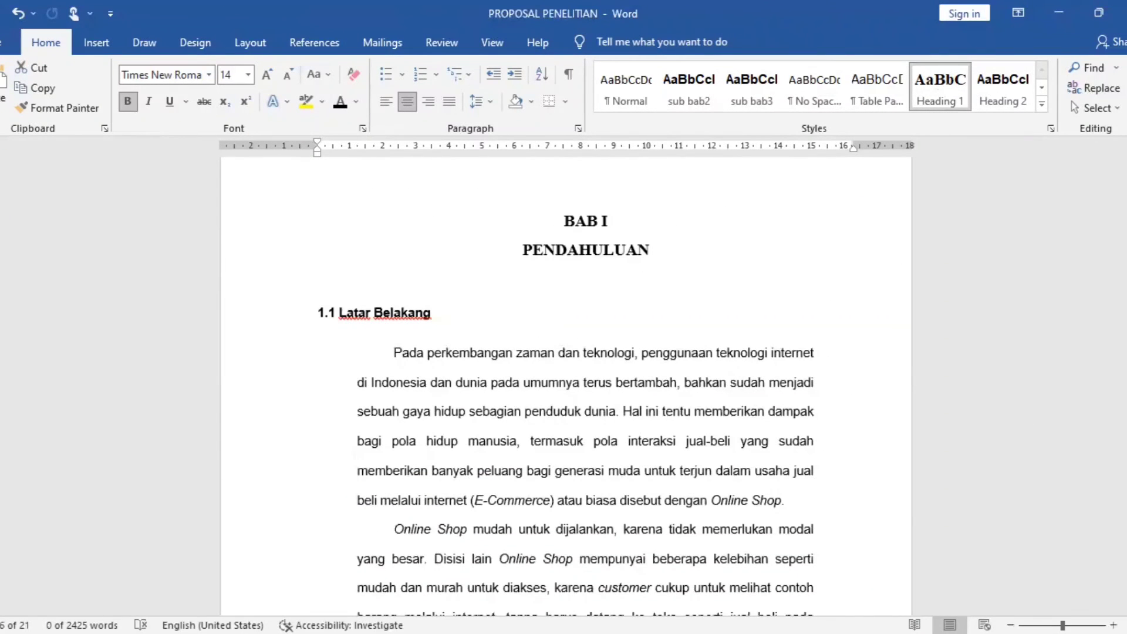
{"action": "left_click_drag", "start_coordinate": [1123, 265], "coordinate": [1107, 565]}
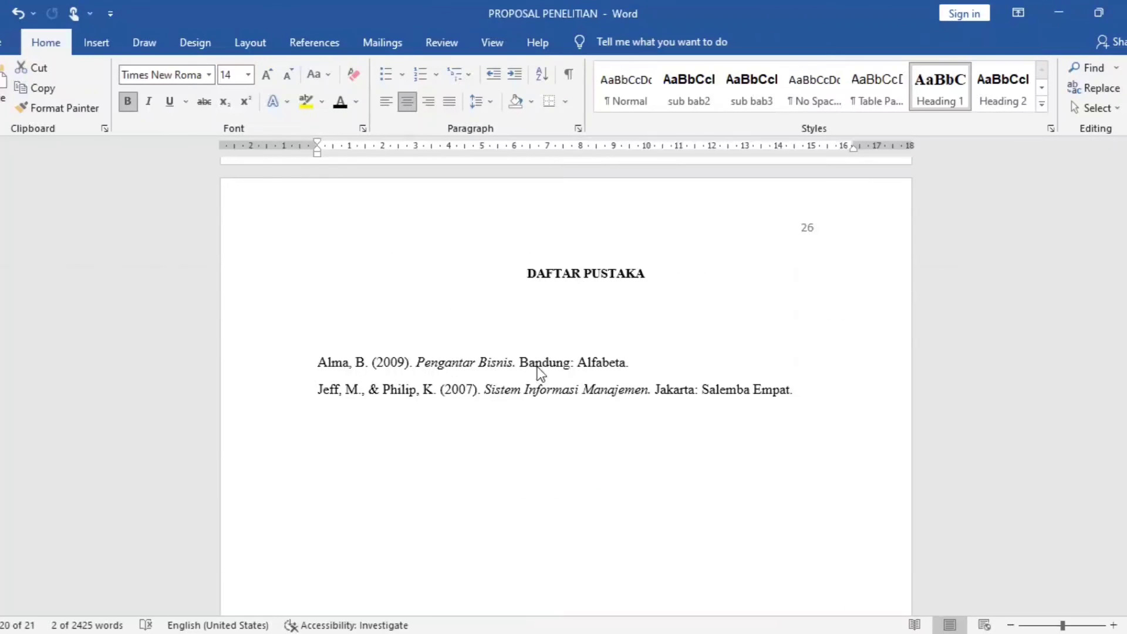
{"action": "left_click", "coordinate": [525, 311]}
{"action": "left_click_drag", "start_coordinate": [653, 278], "coordinate": [518, 271]}
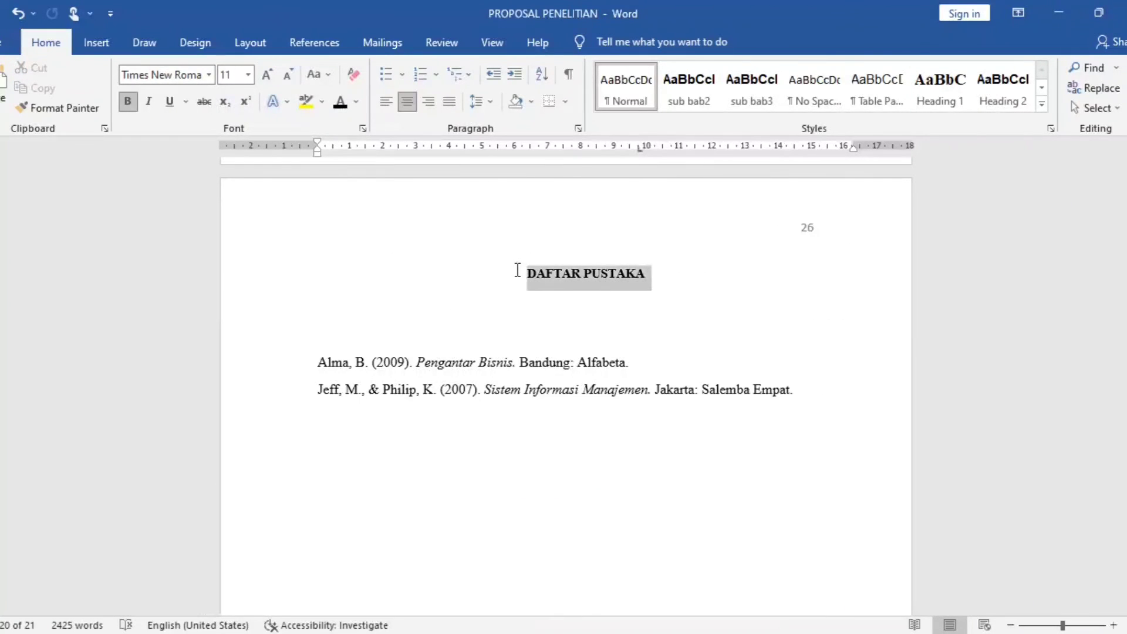
{"action": "right_click", "coordinate": [931, 94]}
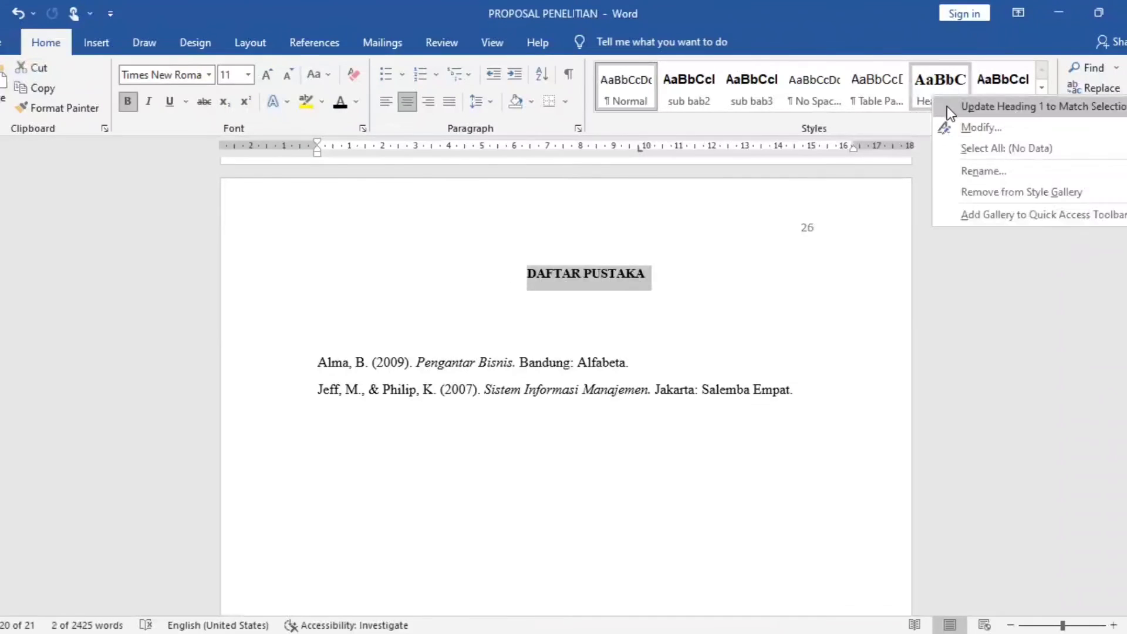
{"action": "left_click", "coordinate": [946, 107]}
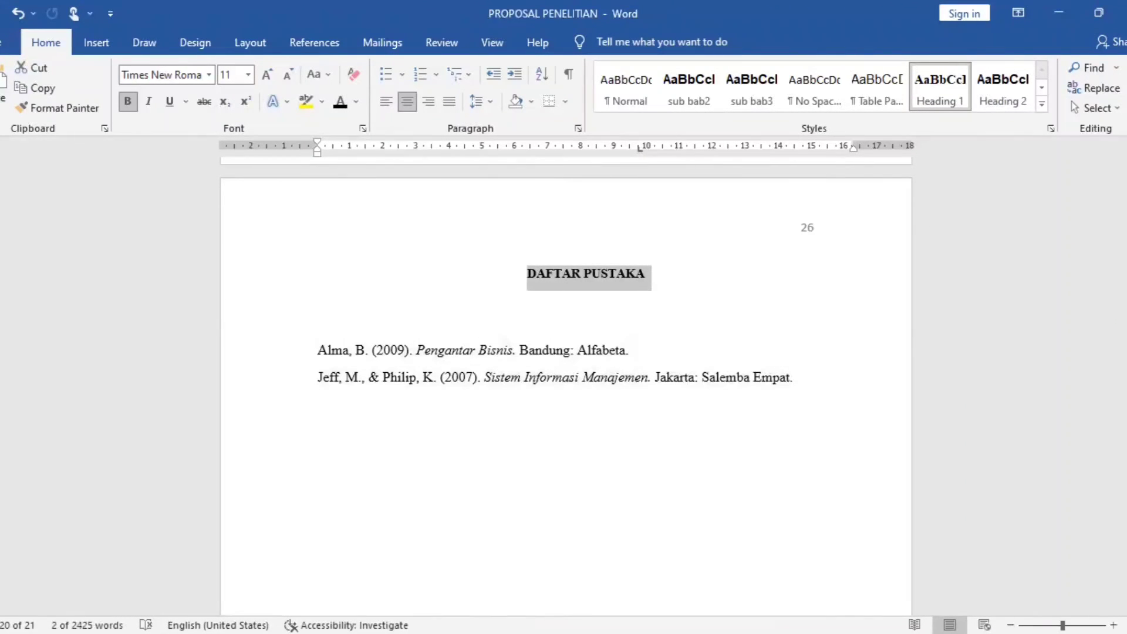
Update the entire table of contents under DAFTAR ISI, including its entries as well as page numbers
{"action": "scroll", "coordinate": [565, 387], "scroll_direction": "up", "scroll_amount": 20}
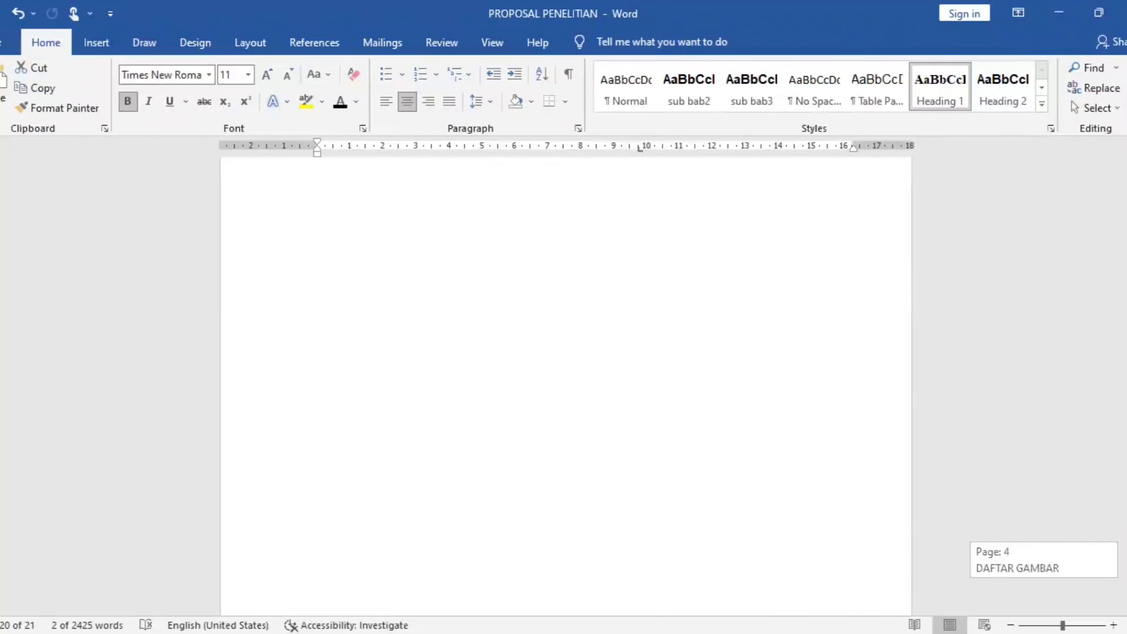
{"action": "scroll", "coordinate": [566, 388], "scroll_direction": "up", "scroll_amount": 10}
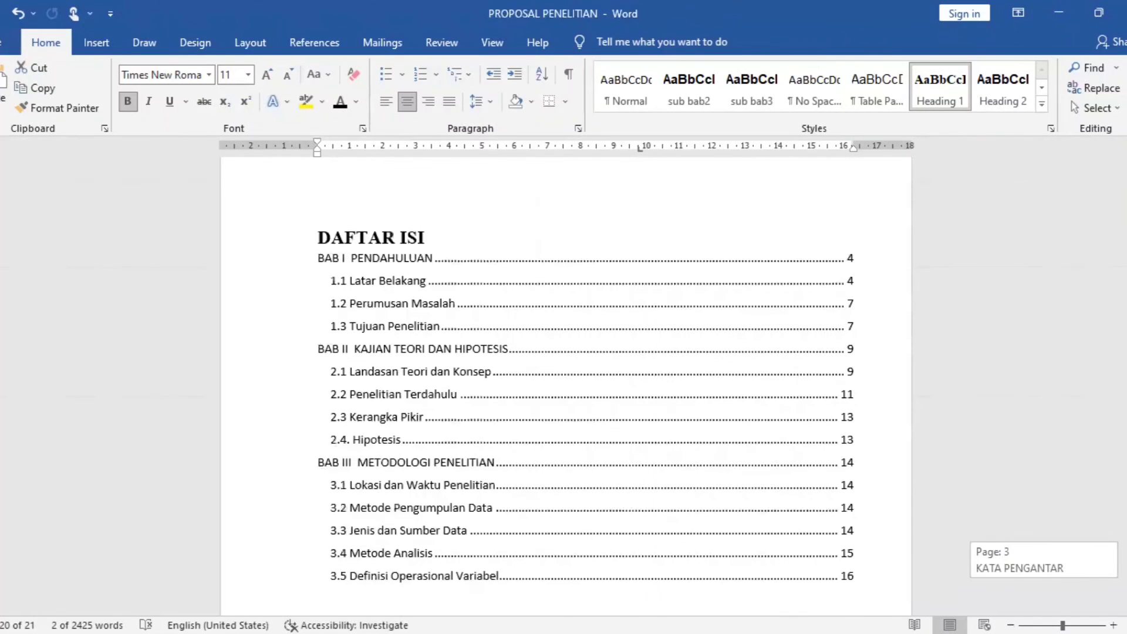
{"action": "left_click", "coordinate": [639, 375]}
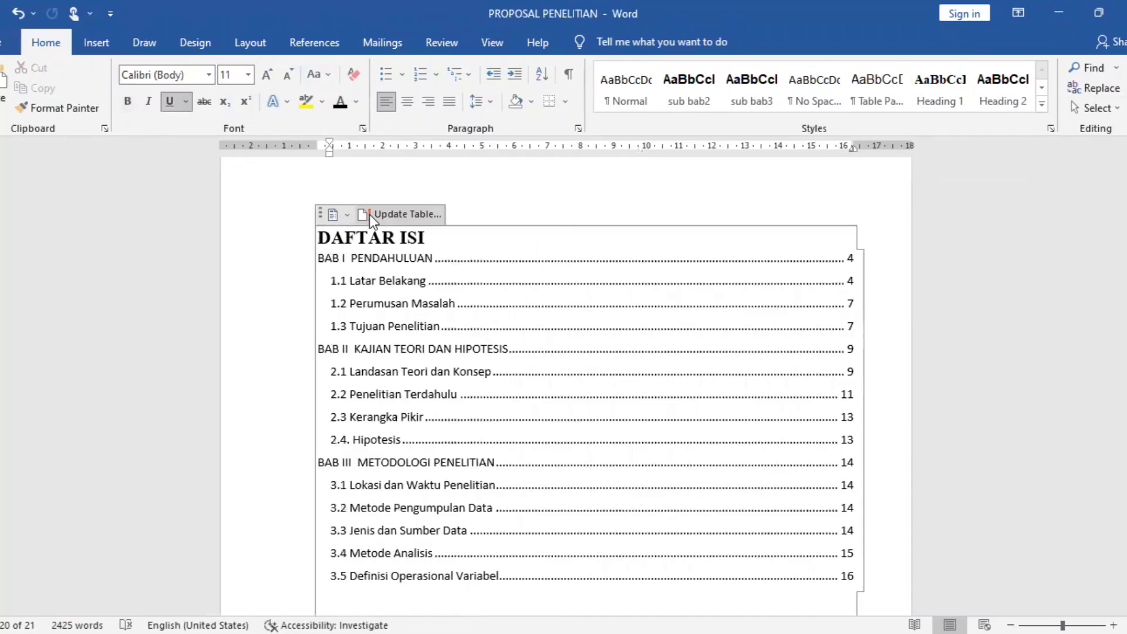
{"action": "left_click", "coordinate": [428, 216]}
{"action": "left_click", "coordinate": [503, 325]}
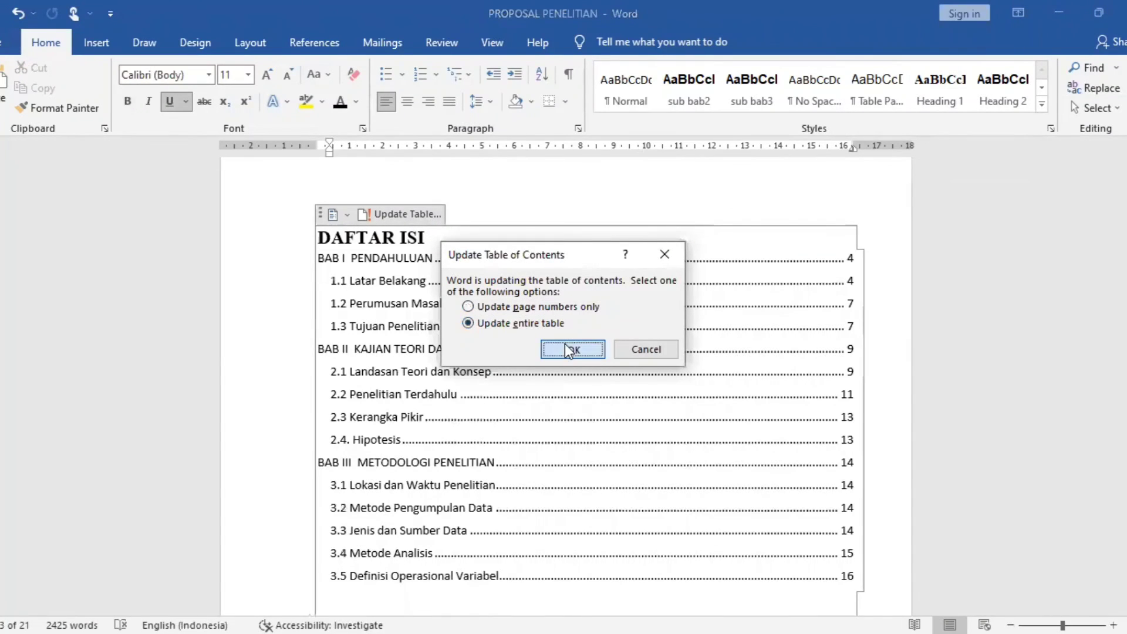
{"action": "left_click", "coordinate": [564, 349]}
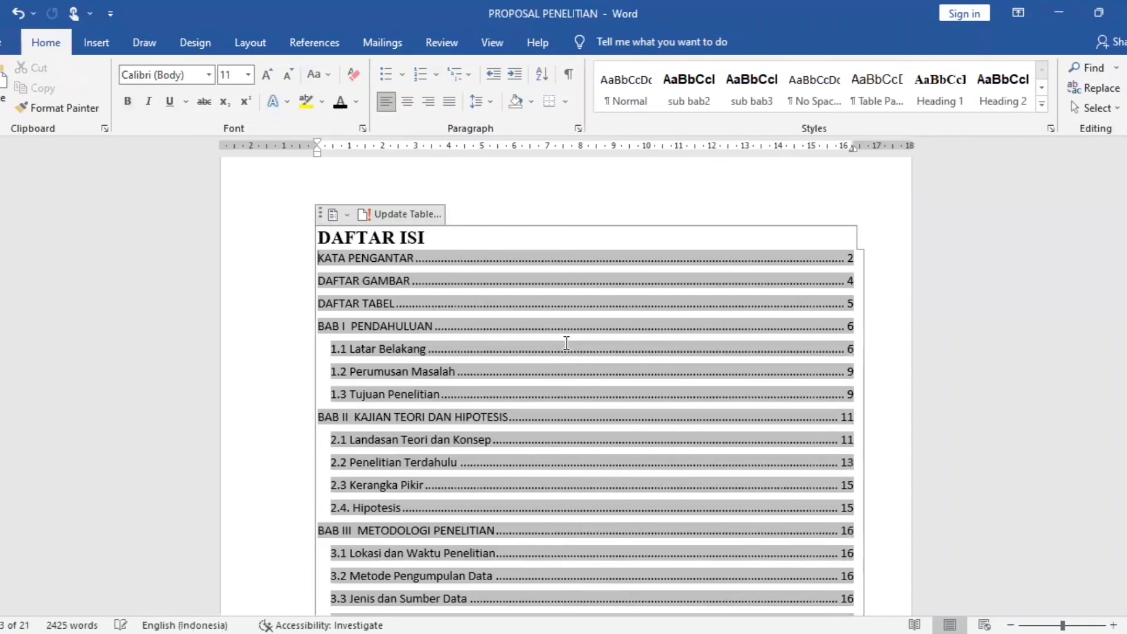
Centre the DAFTAR ISI title above the table of contents
{"action": "left_click", "coordinate": [432, 303]}
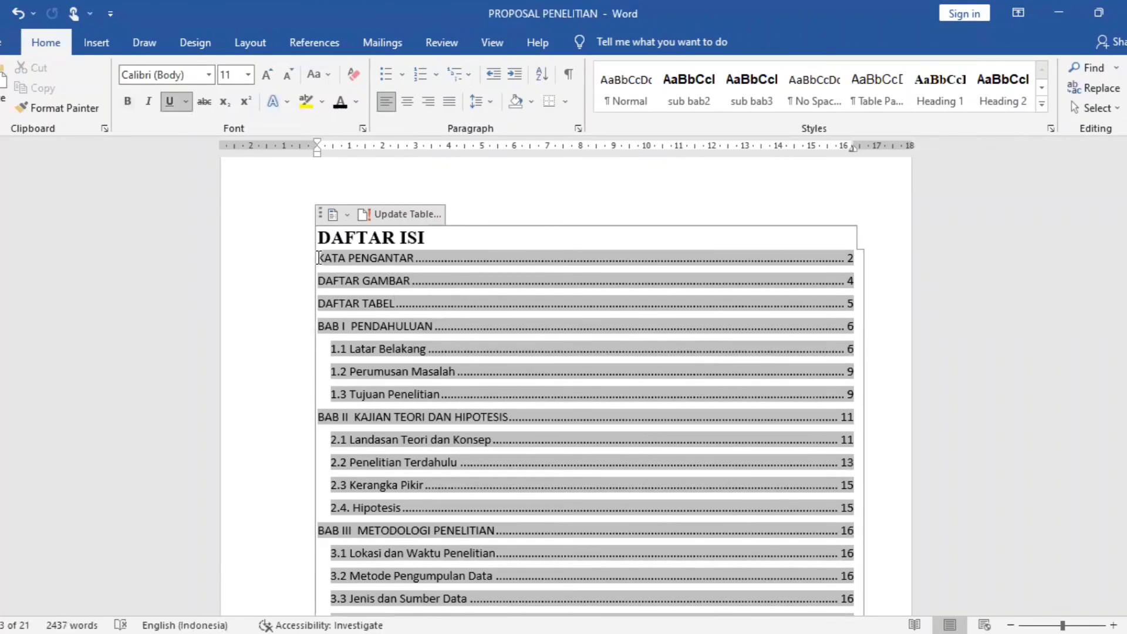
{"action": "left_click", "coordinate": [319, 243]}
{"action": "key", "text": "ctrl+e"}
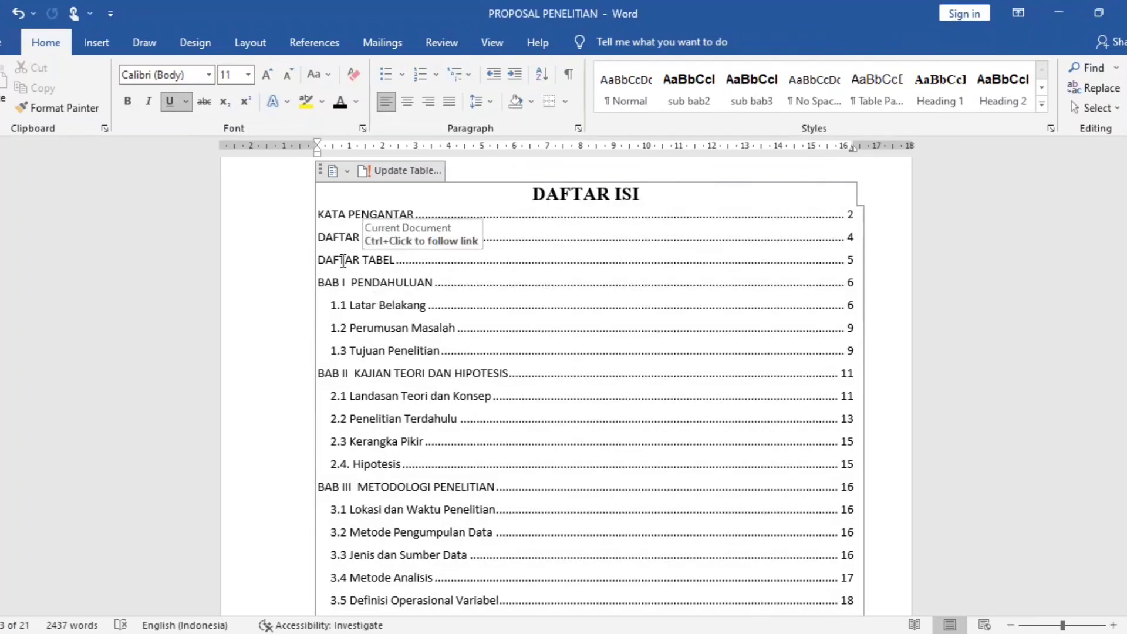
Follow the BAB I PENDAHULUAN link in the table of contents to check that it leads to the chapter
{"action": "left_click", "coordinate": [373, 286]}
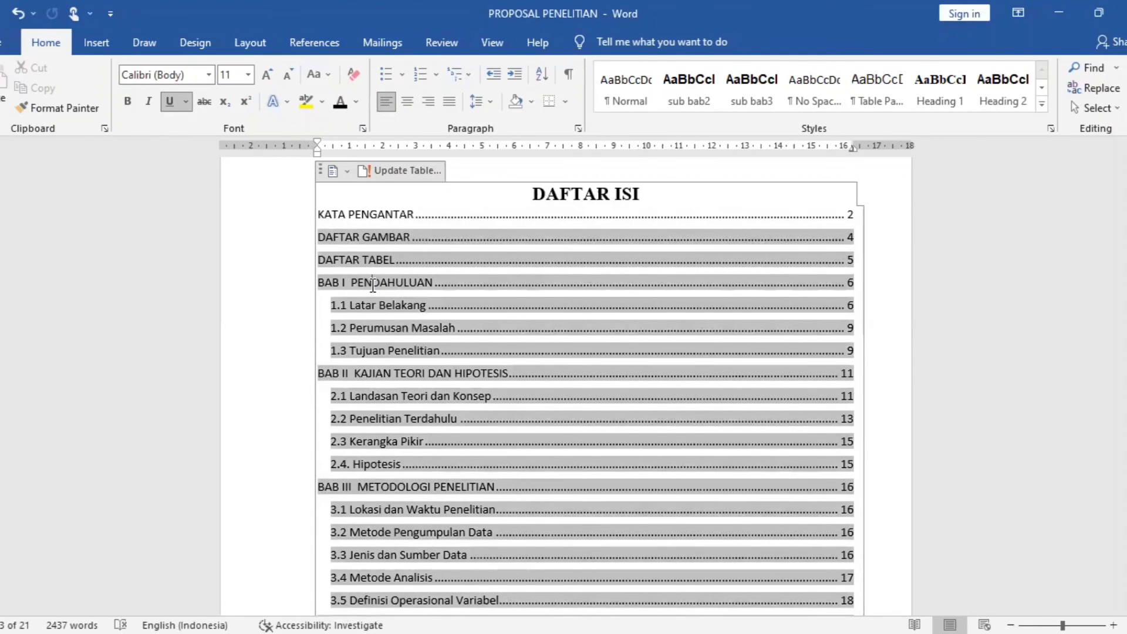
{"action": "left_click", "coordinate": [372, 286], "text": "ctrl"}
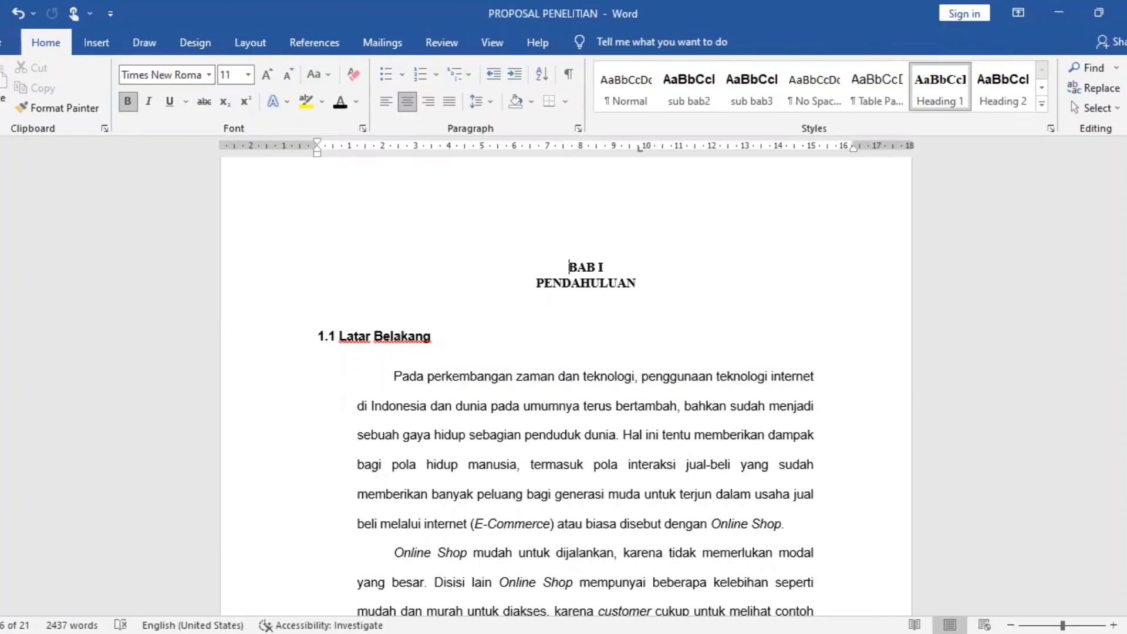
{"action": "left_click", "coordinate": [640, 335]}
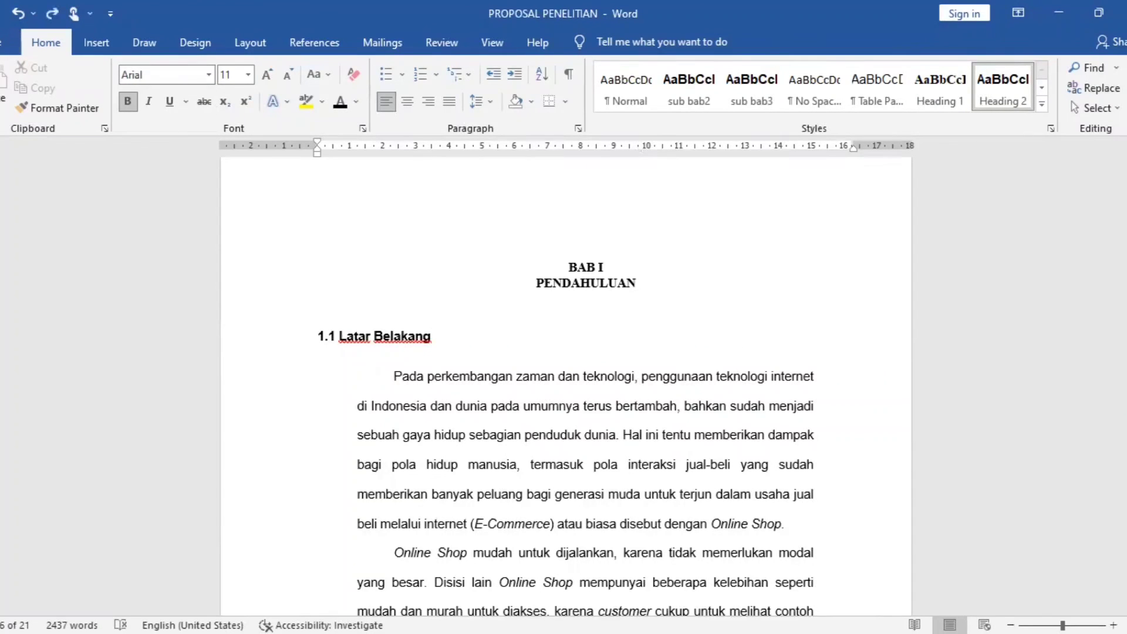
Test the BAB III METODOLOGI PENELITIAN link from the table of contents, check the chapter heading, and return to DAFTAR ISI
{"action": "left_click_drag", "start_coordinate": [1122, 259], "coordinate": [1123, 230]}
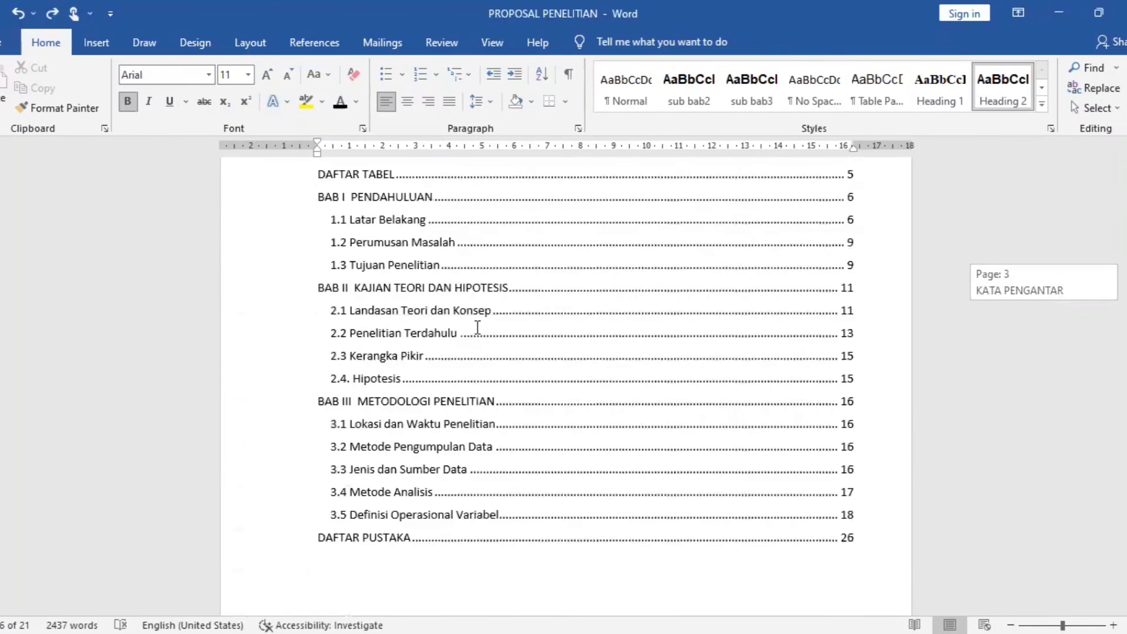
{"action": "left_click", "coordinate": [387, 379]}
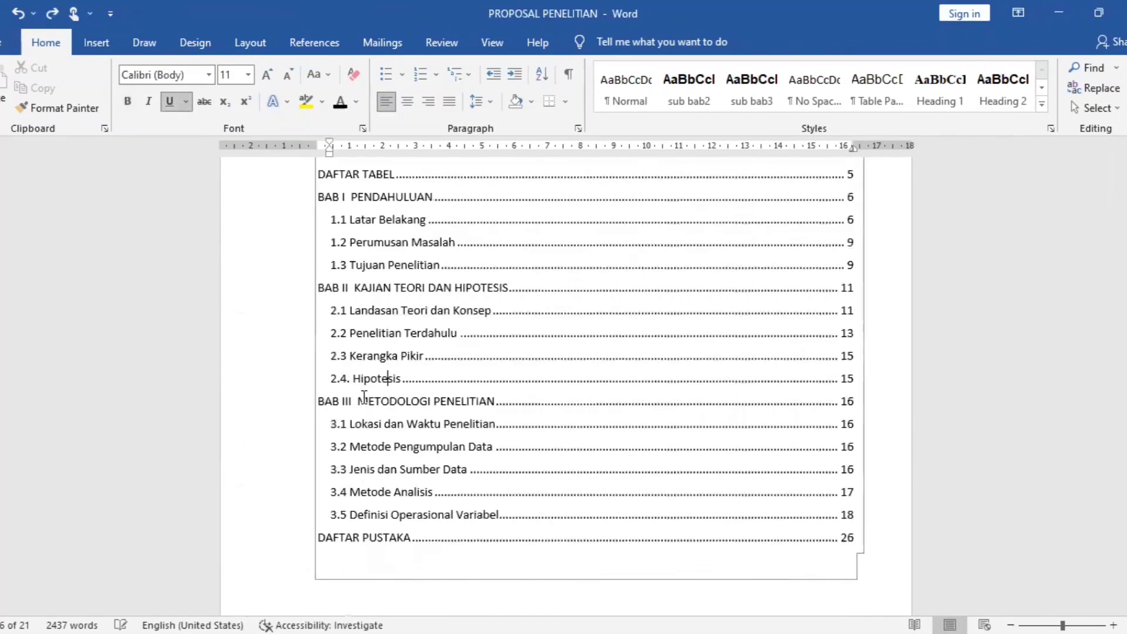
{"action": "key", "text": "ctrl+shift+End"}
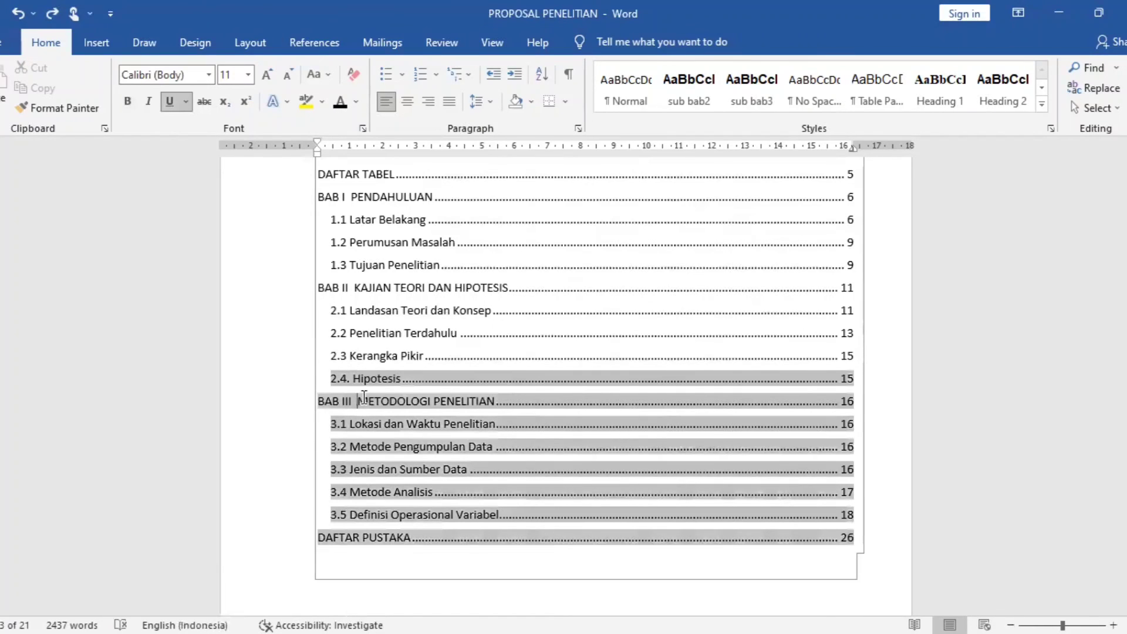
{"action": "left_click", "coordinate": [364, 404], "text": "ctrl"}
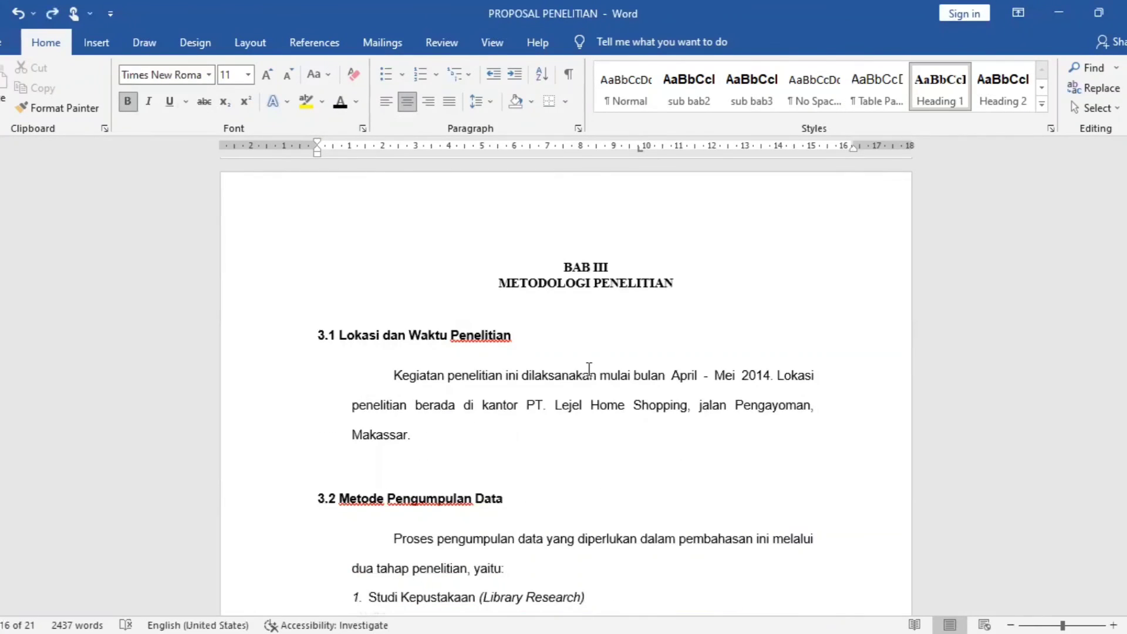
{"action": "left_click_drag", "start_coordinate": [699, 284], "coordinate": [580, 264]}
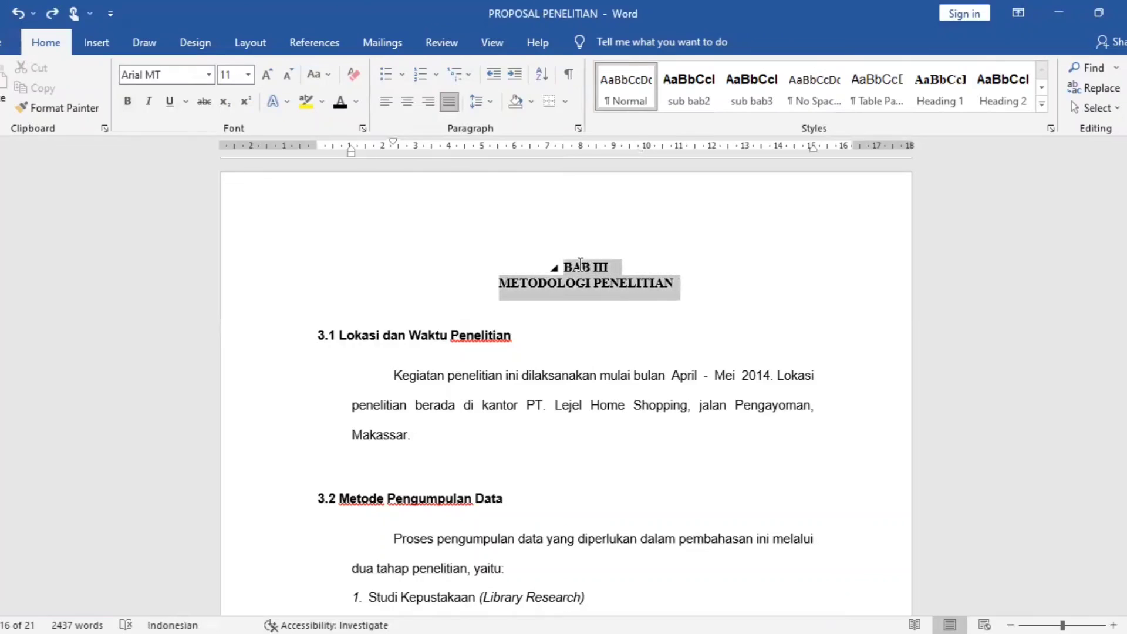
{"action": "left_click", "coordinate": [666, 374]}
{"action": "key", "text": "alt+Left"}
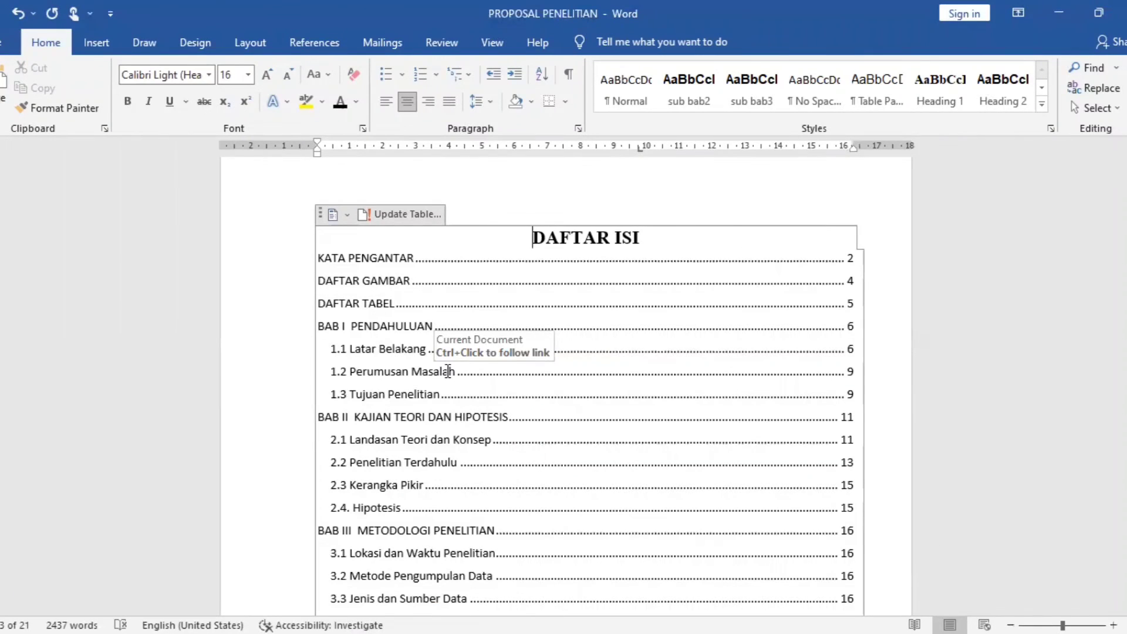